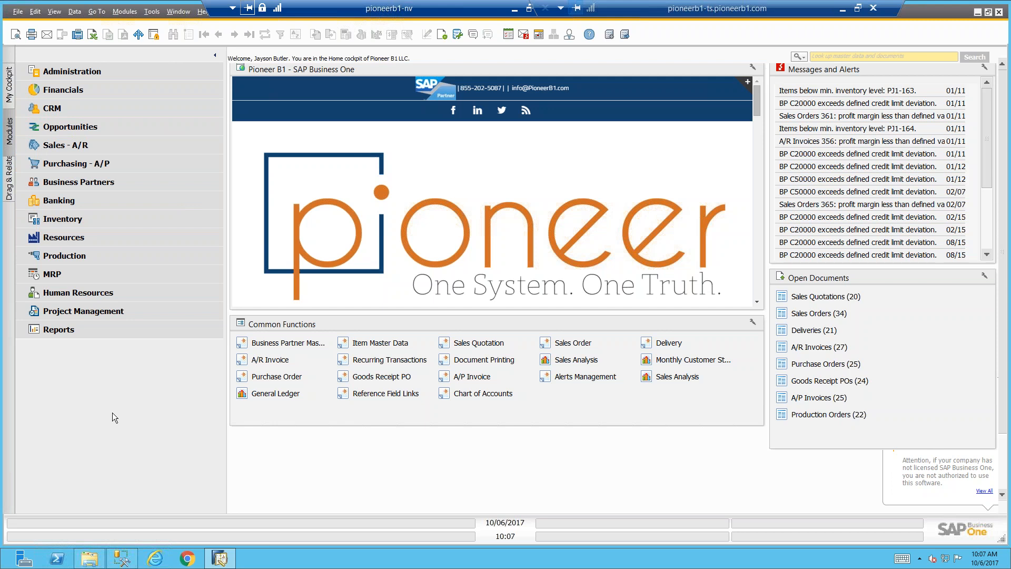
View the Recurring Postings and Conversion Differences windows in the Financials module and cancel both
mouse_move(3, 566)
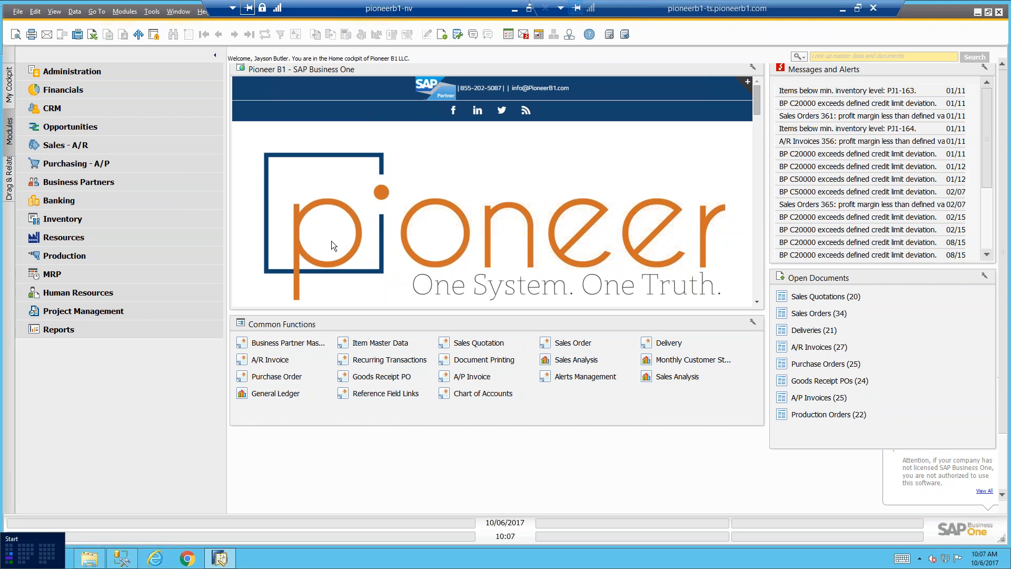
left_click(64, 90)
left_click(98, 91)
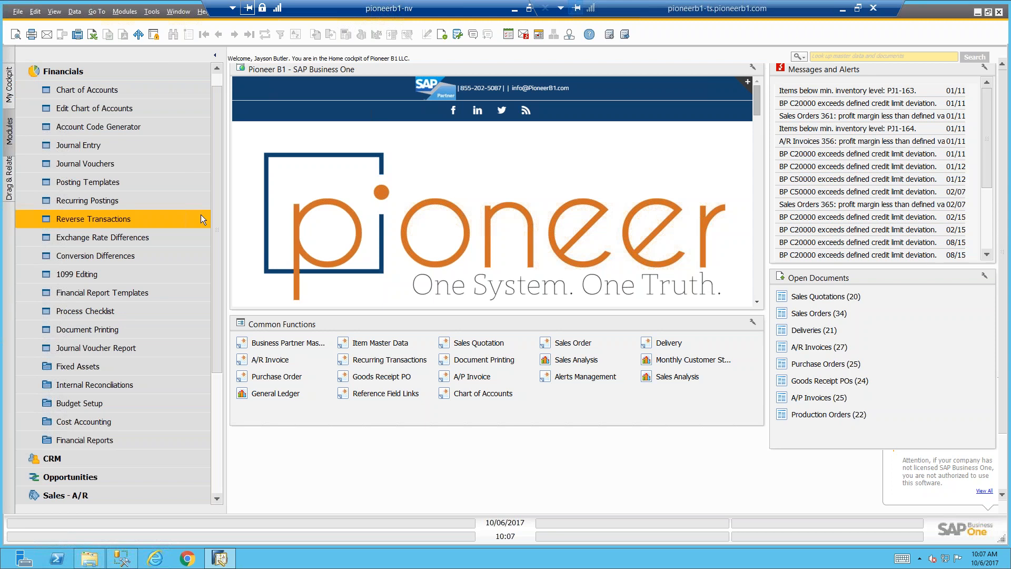
left_click(195, 200)
left_click(185, 256)
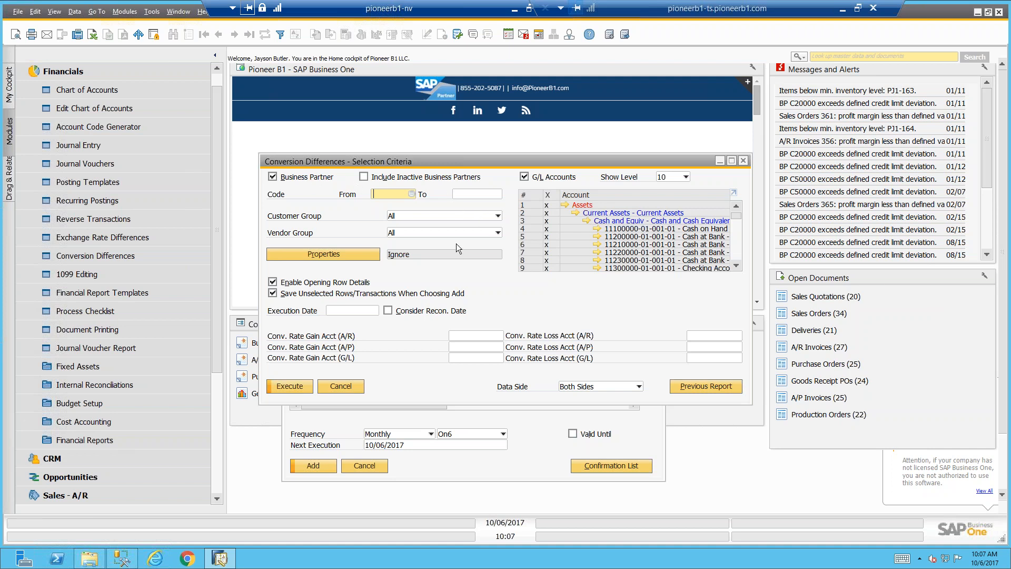
left_click(352, 386)
left_click(367, 462)
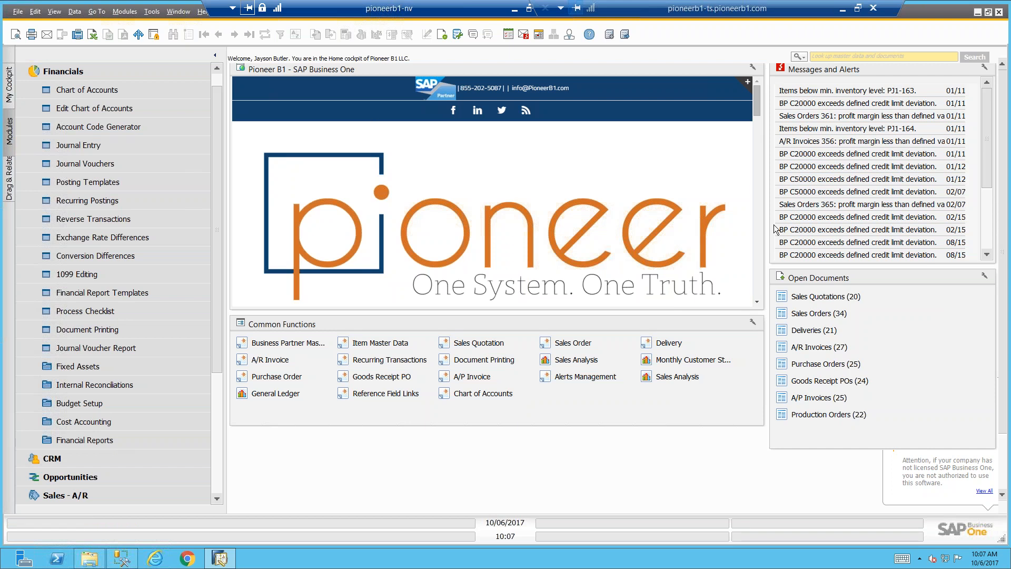
left_click(74, 71)
left_click(74, 70)
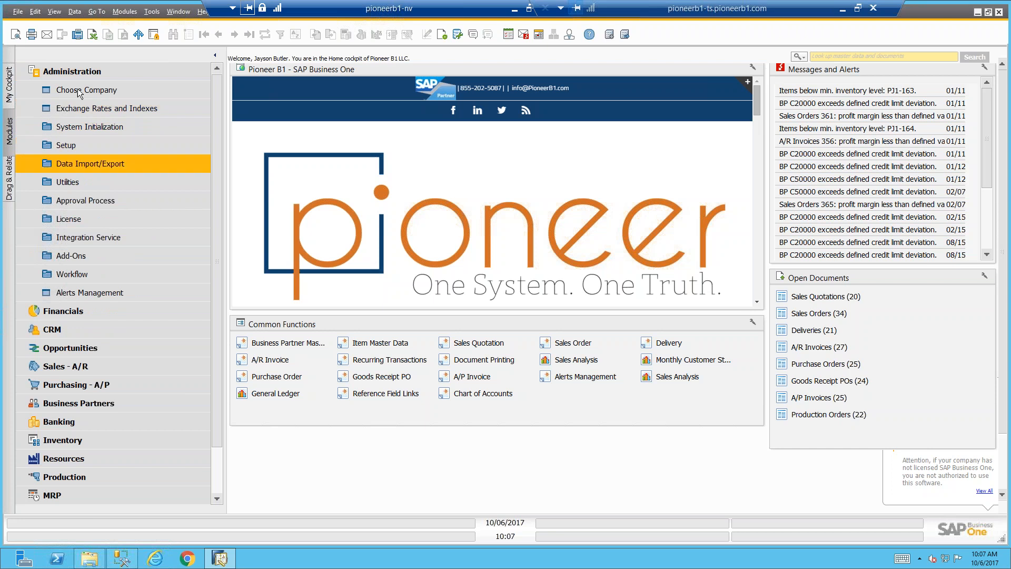
left_click(89, 73)
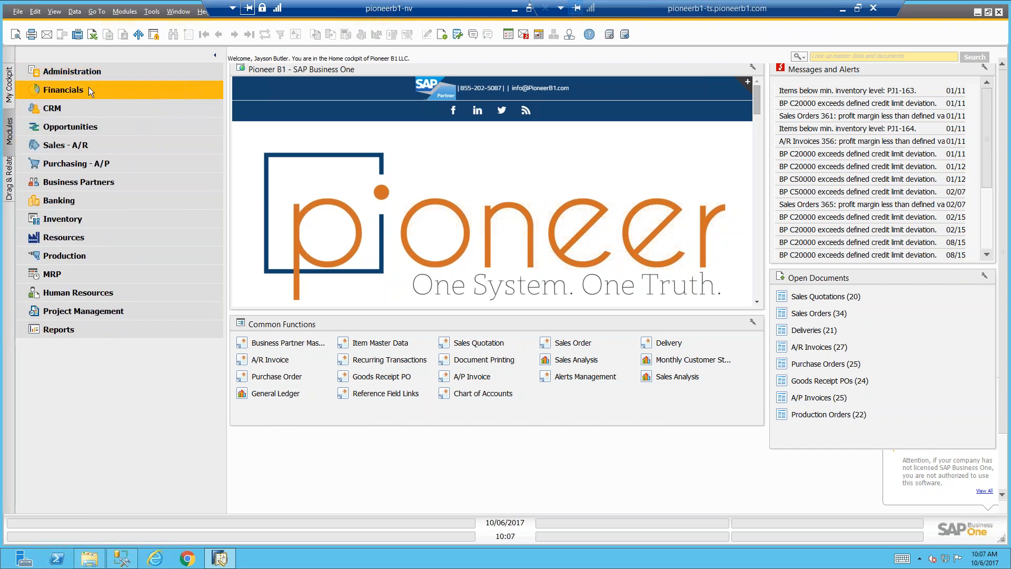
Show the accounting reports under Financials and open the General Ledger selection criteria
left_click(88, 88)
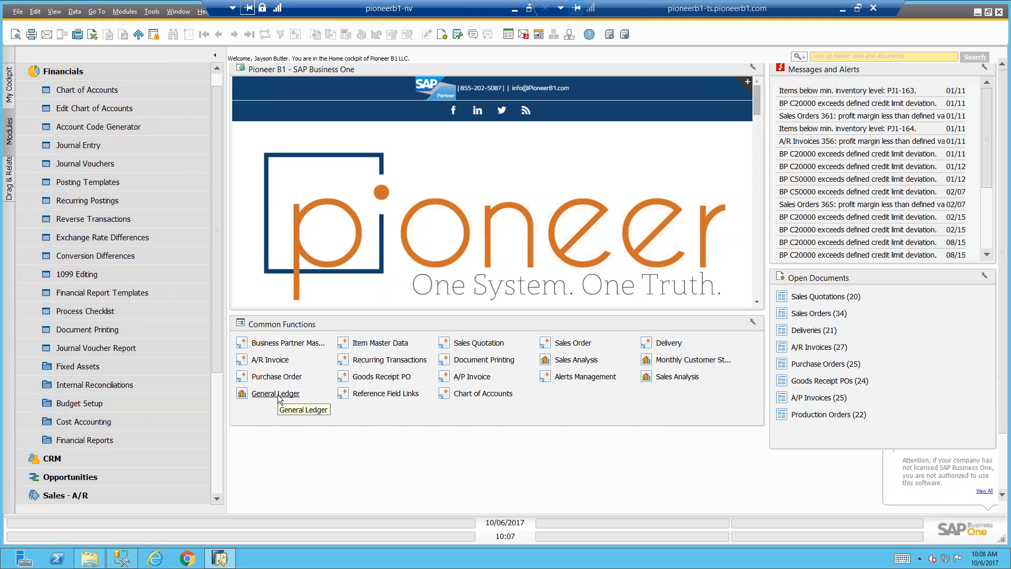
left_click(105, 438)
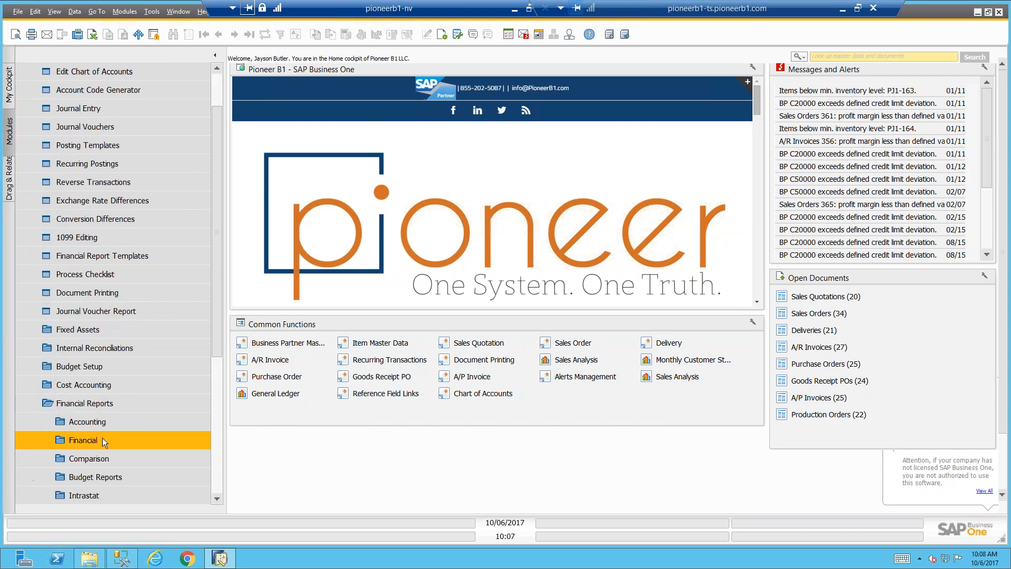
left_click(109, 420)
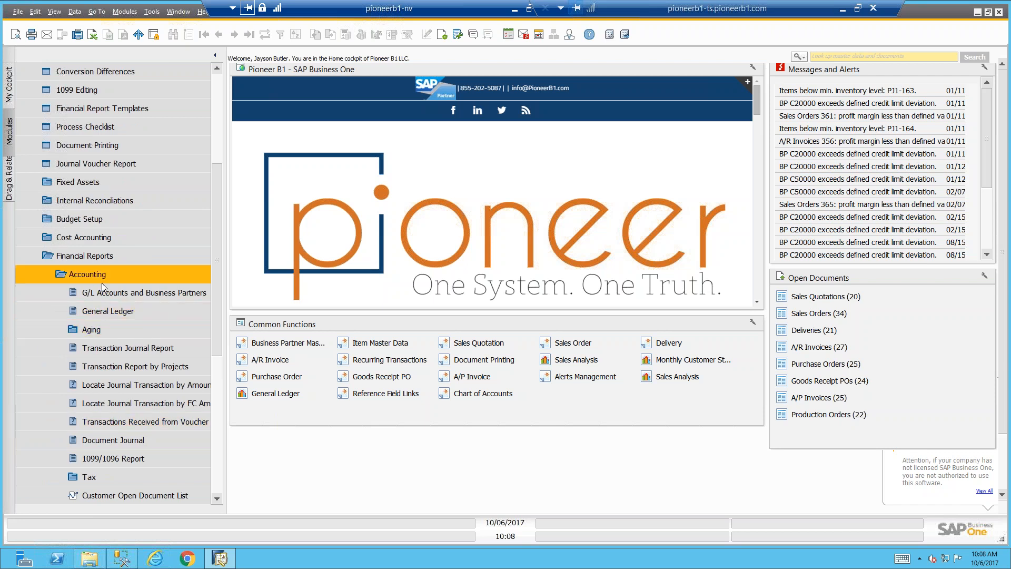
left_click(278, 395)
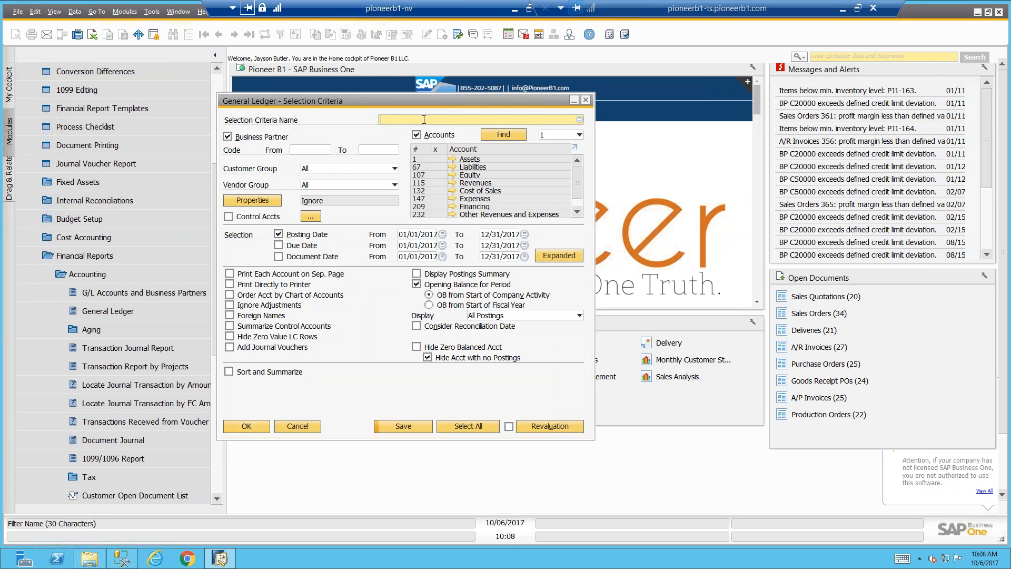
Name the selection criteria "test", include all accounts and exclude business partners
type("test")
left_click(440, 149)
left_click(227, 136)
Set the posting date range from 02/23/2017 to 02/23/2017
left_click(418, 234)
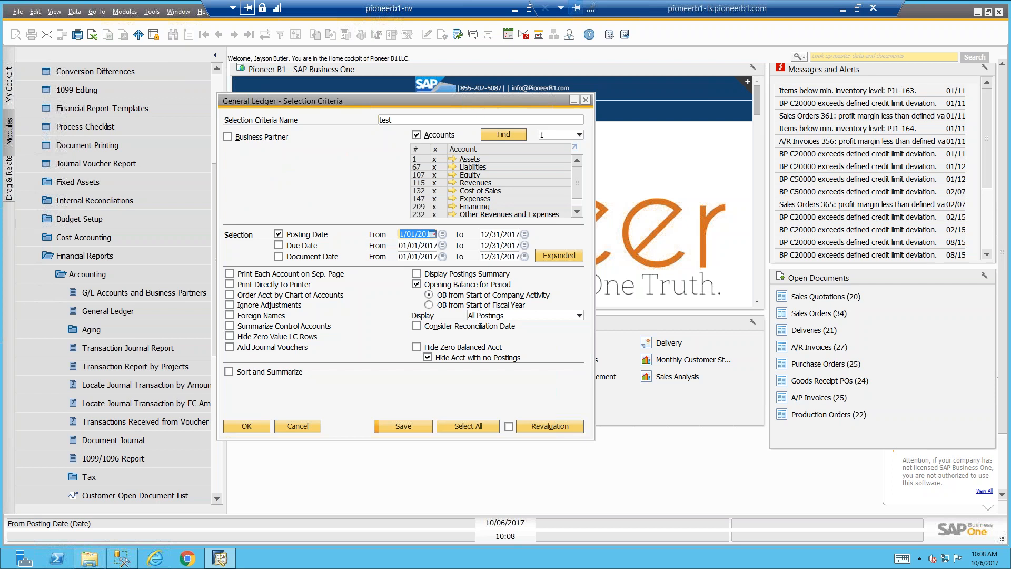
type("0605")
key("Tab")
left_click(420, 235)
type("0223")
key("Tab")
type("023")
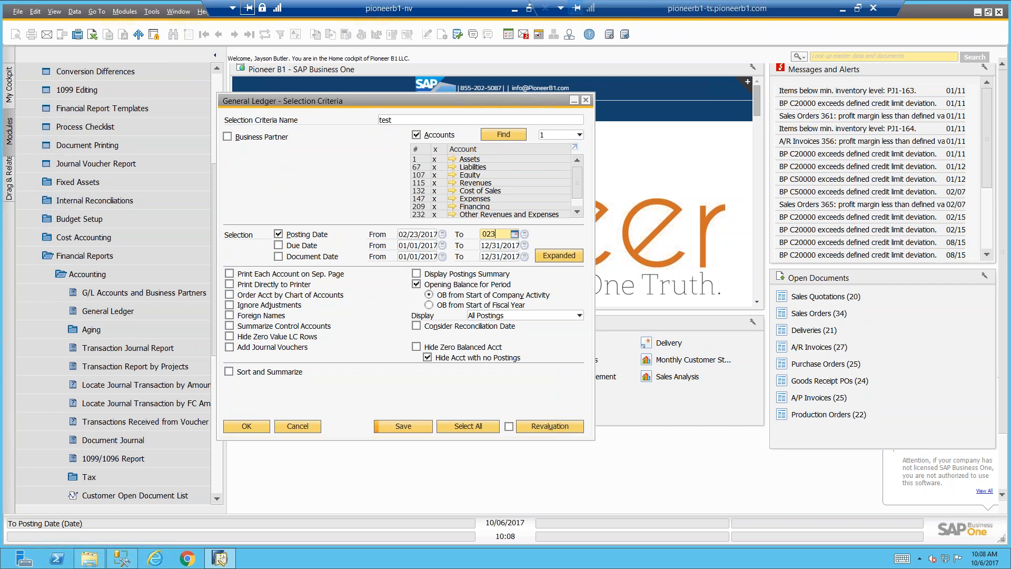
key("BackSpace")
type("23")
left_click(432, 245)
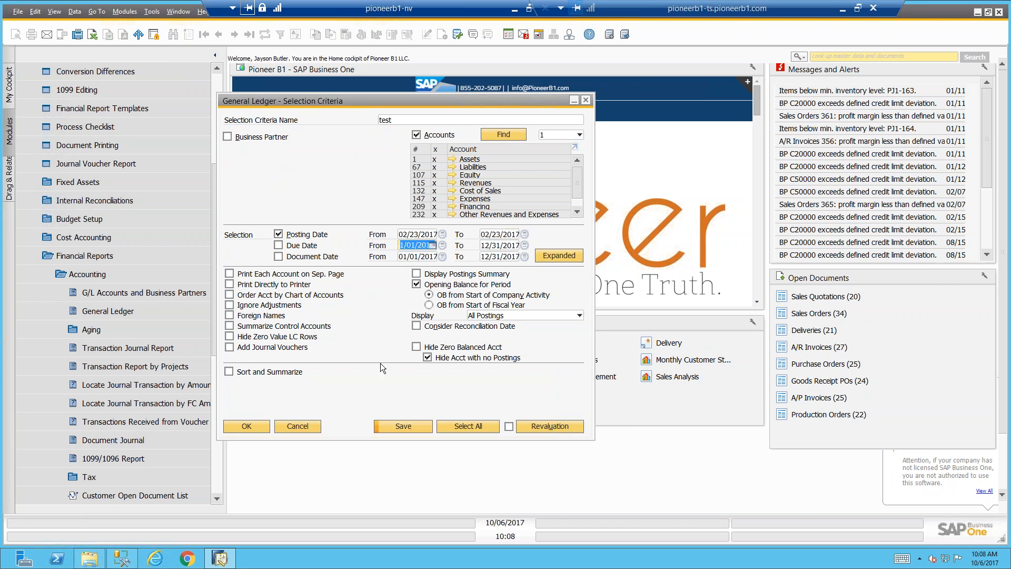
Restrict the original journals to Delivery in the expanded criteria, and run the General Ledger report before returning to the criteria
left_click(559, 255)
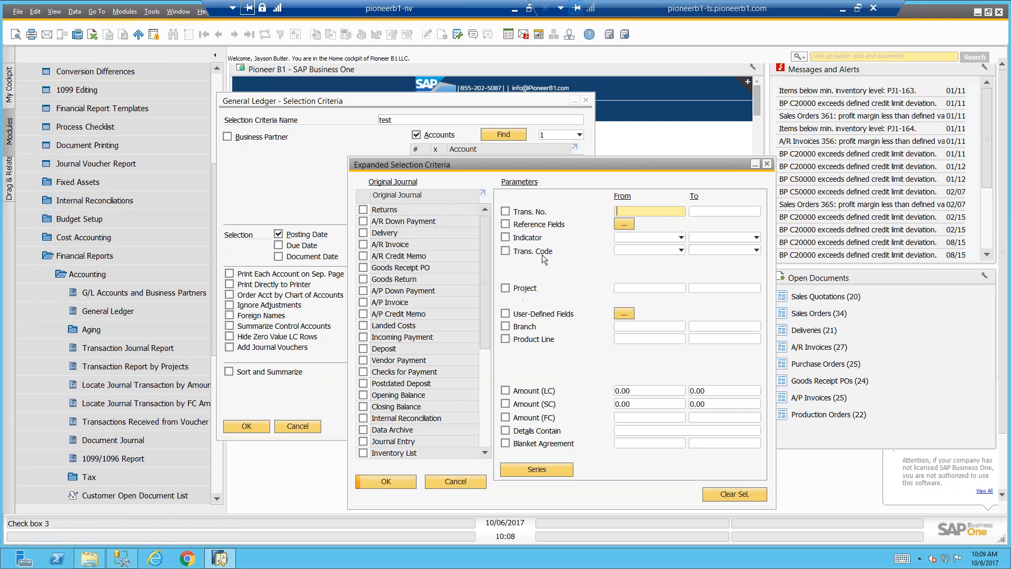
left_click(363, 233)
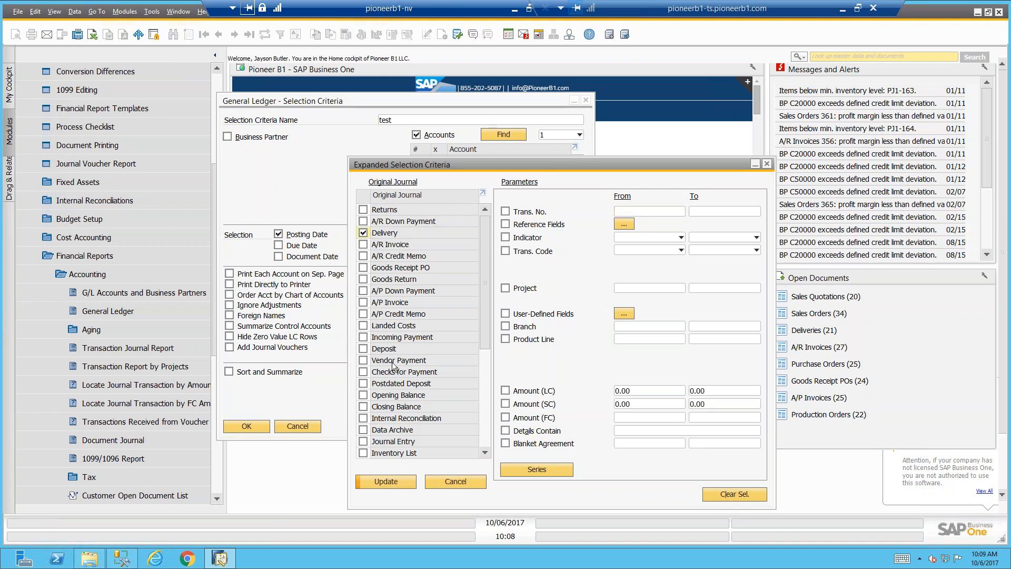
left_click(402, 482)
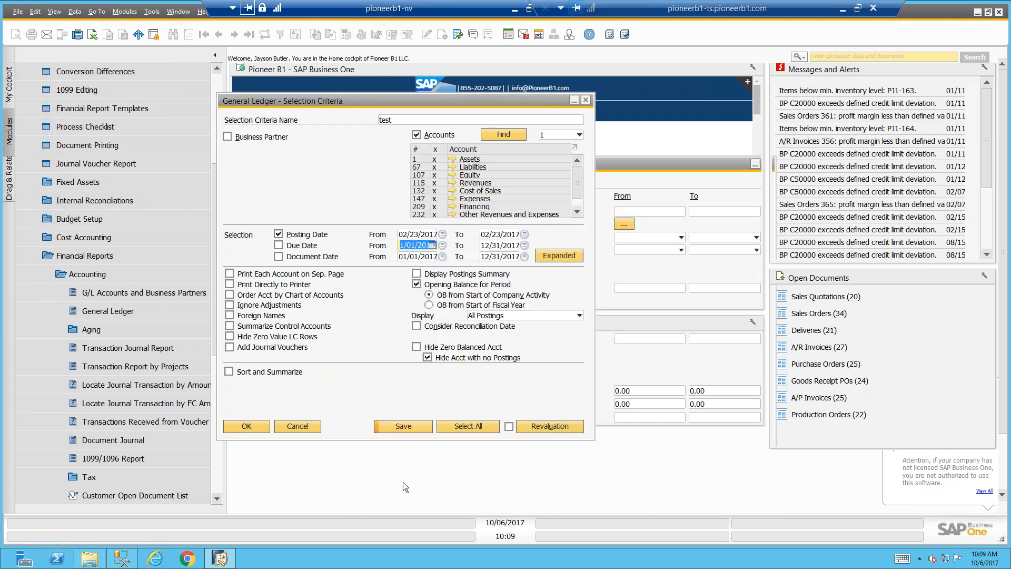
left_click(255, 425)
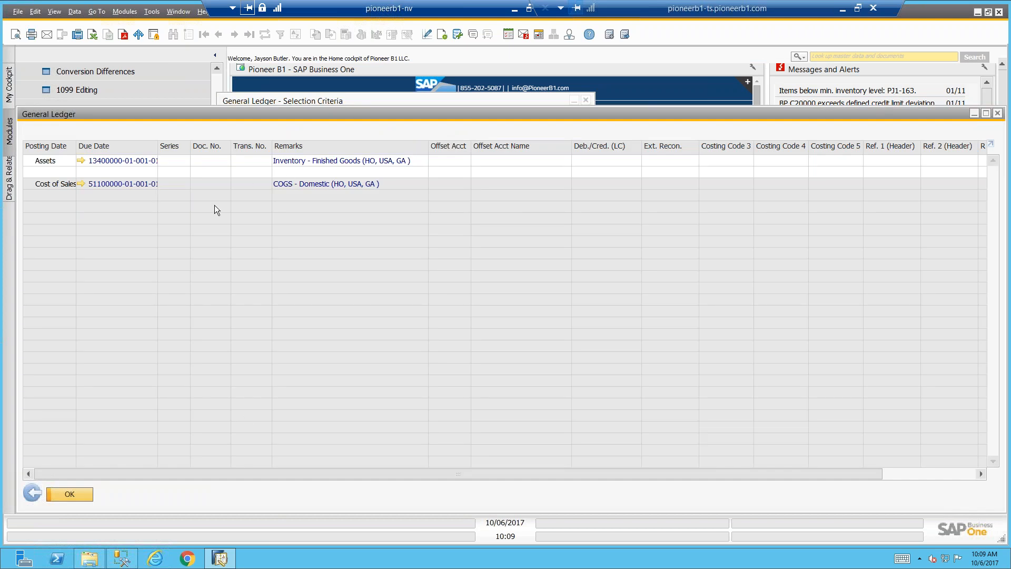
left_click(90, 490)
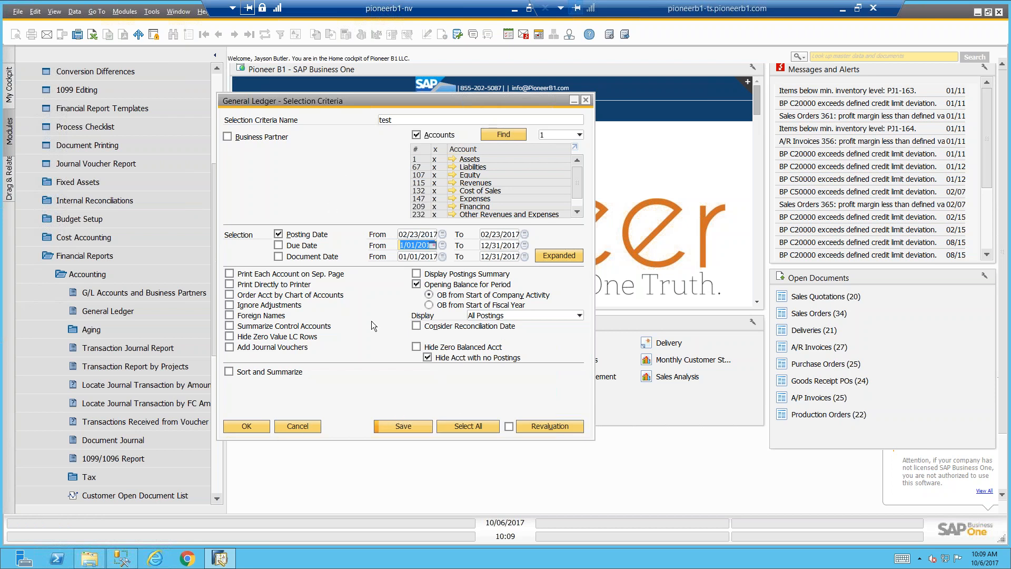
Load the saved selection criteria "Uncleard Checks" and review its expanded selection criteria
left_click(557, 121)
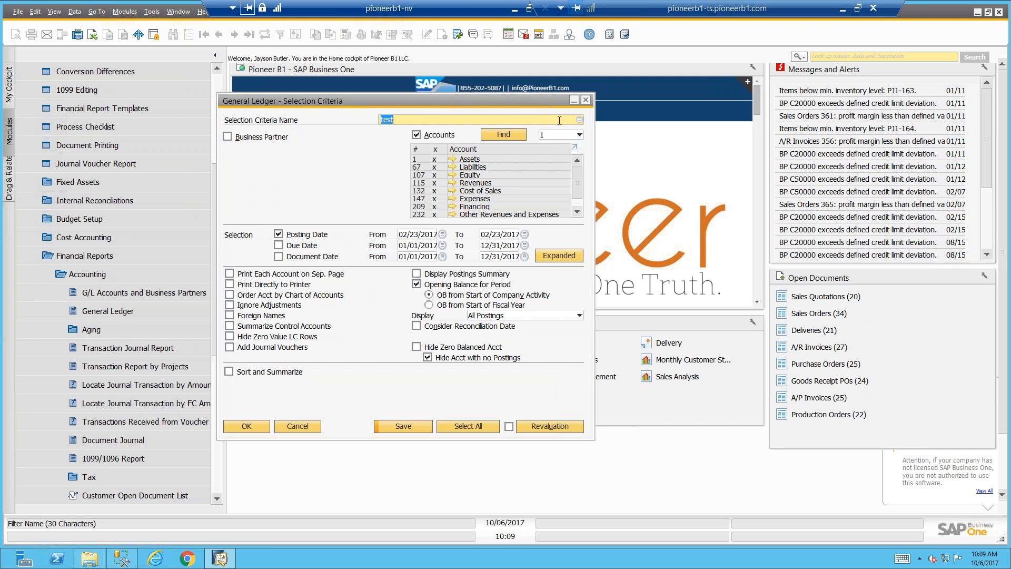
left_click(580, 121)
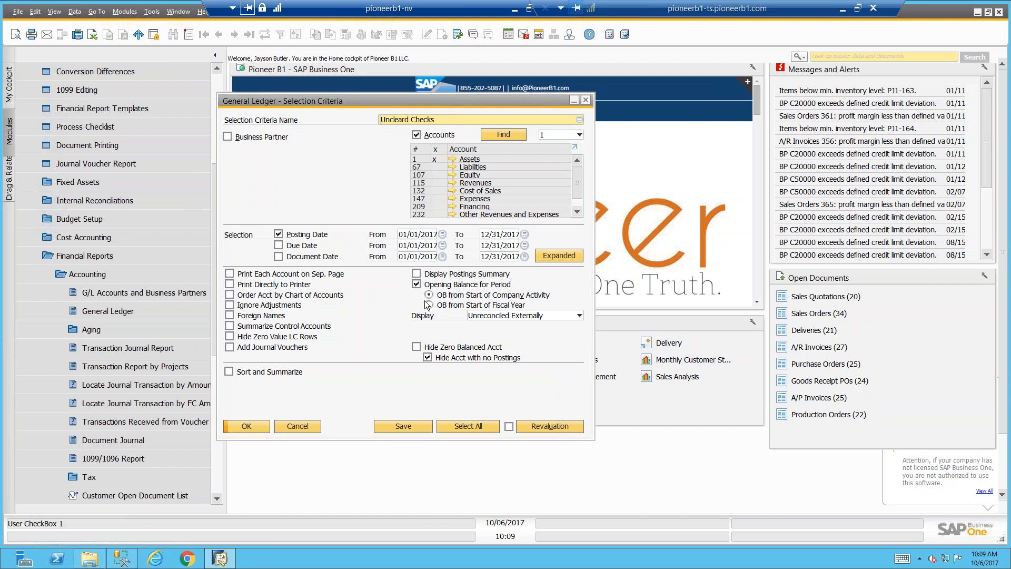
left_click(551, 255)
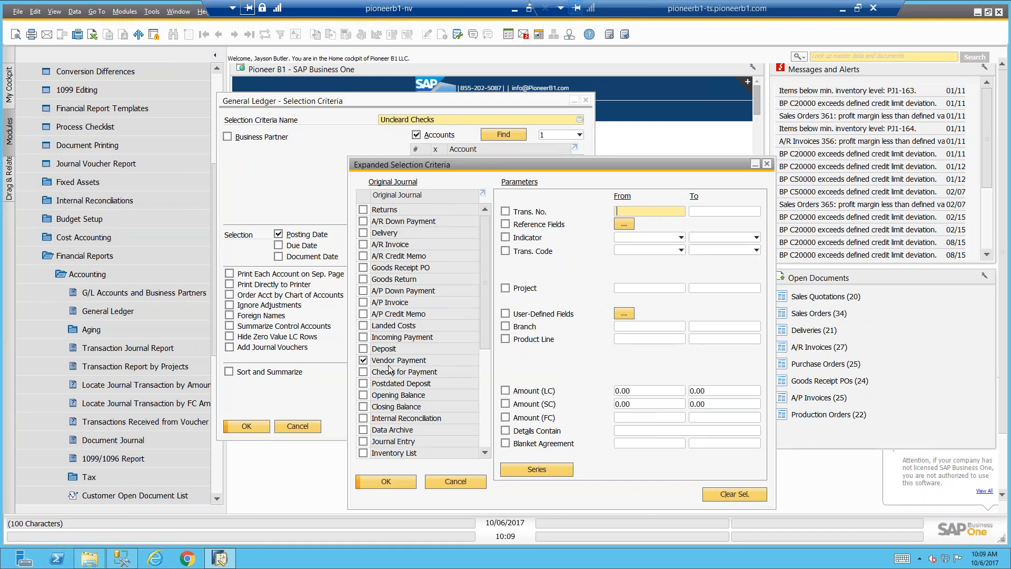
left_click(395, 478)
Run the General Ledger report for uncleared checks, then return and recheck the original journals in the expanded criteria
left_click(255, 423)
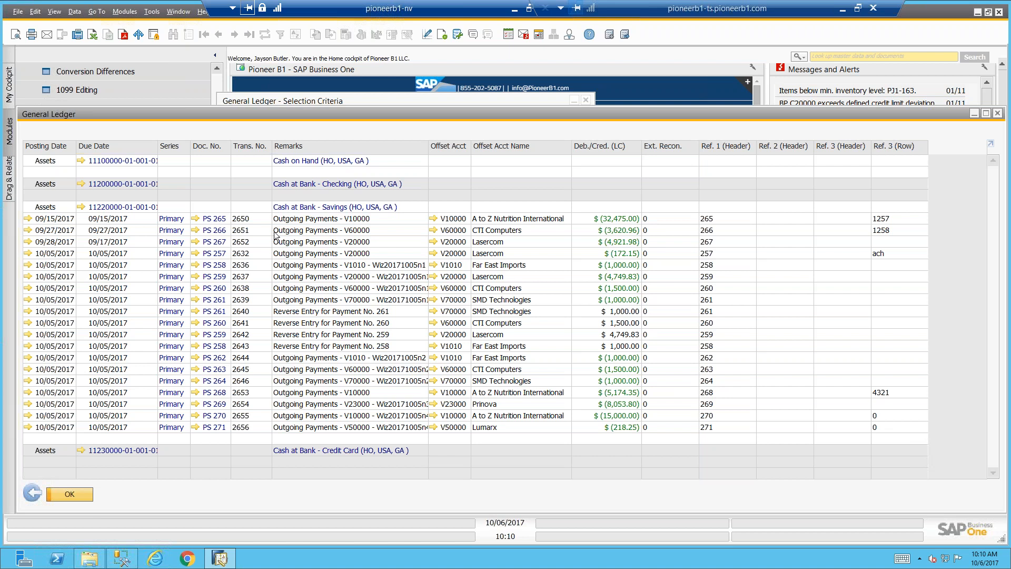
left_click(33, 493)
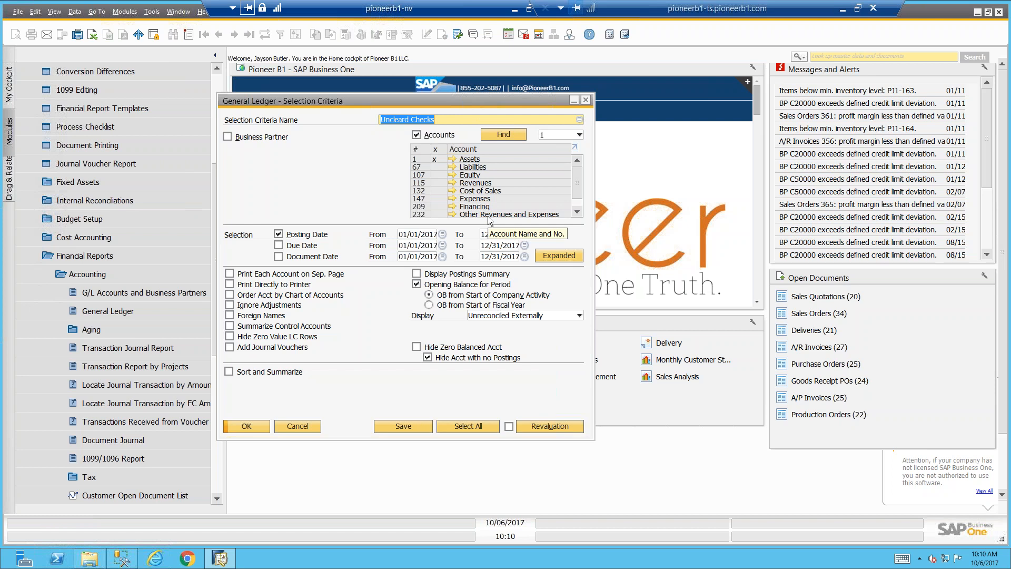
left_click(574, 257)
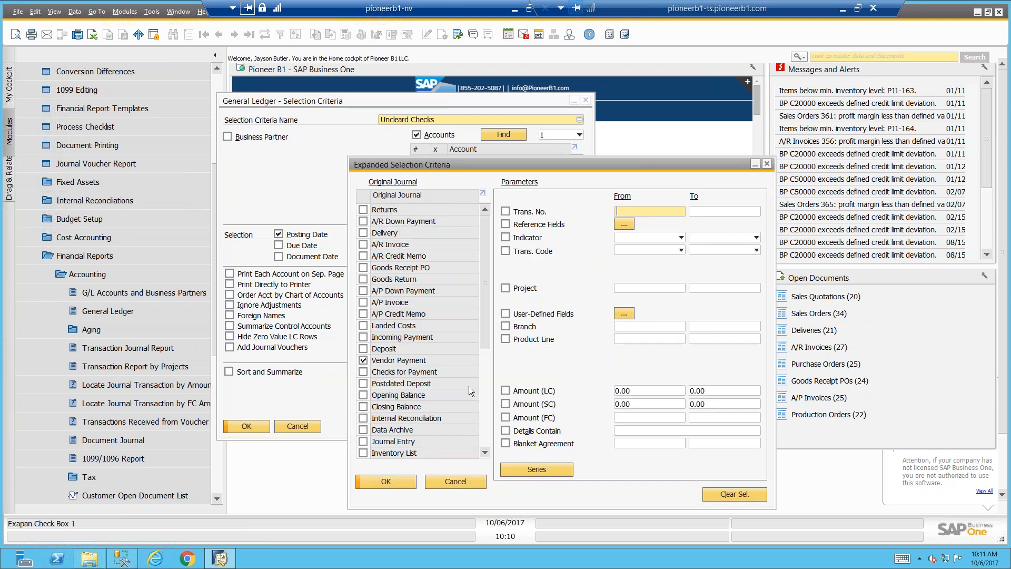
left_click(451, 480)
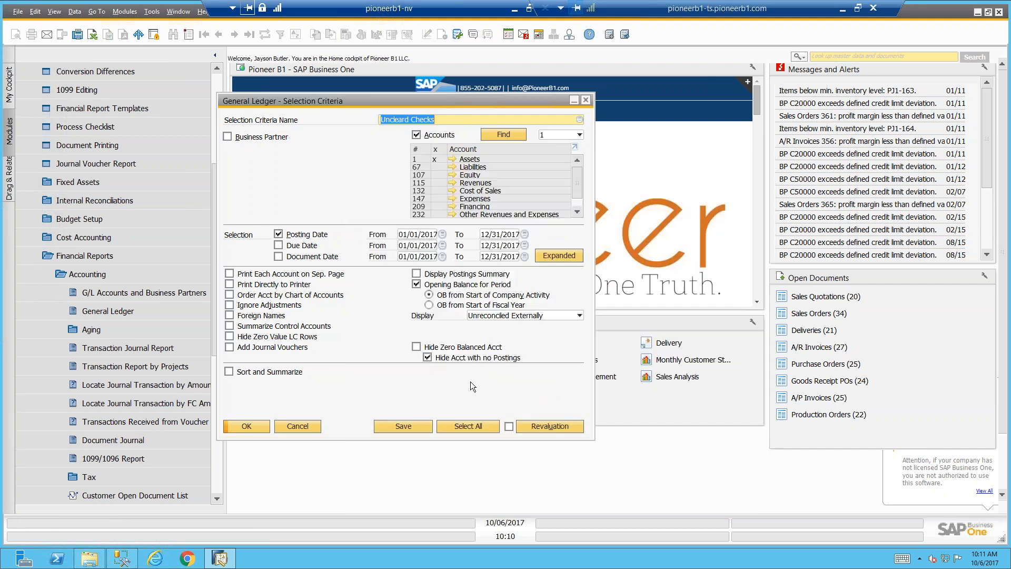
Try the Not Fully Reconciled display option with a blank selection criteria name, and cancel the General Ledger selection
left_click(495, 318)
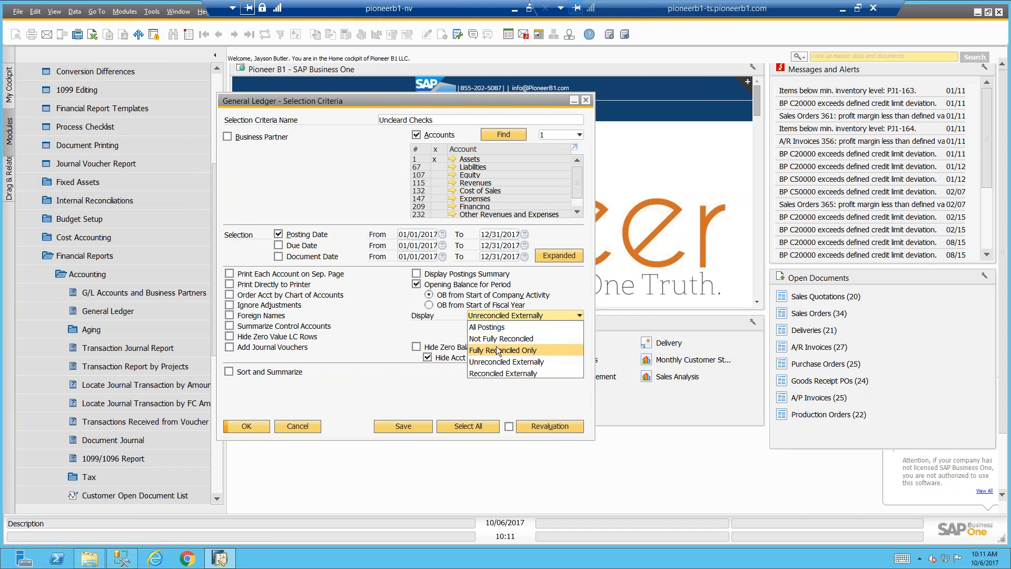
left_click(418, 330)
left_click(491, 318)
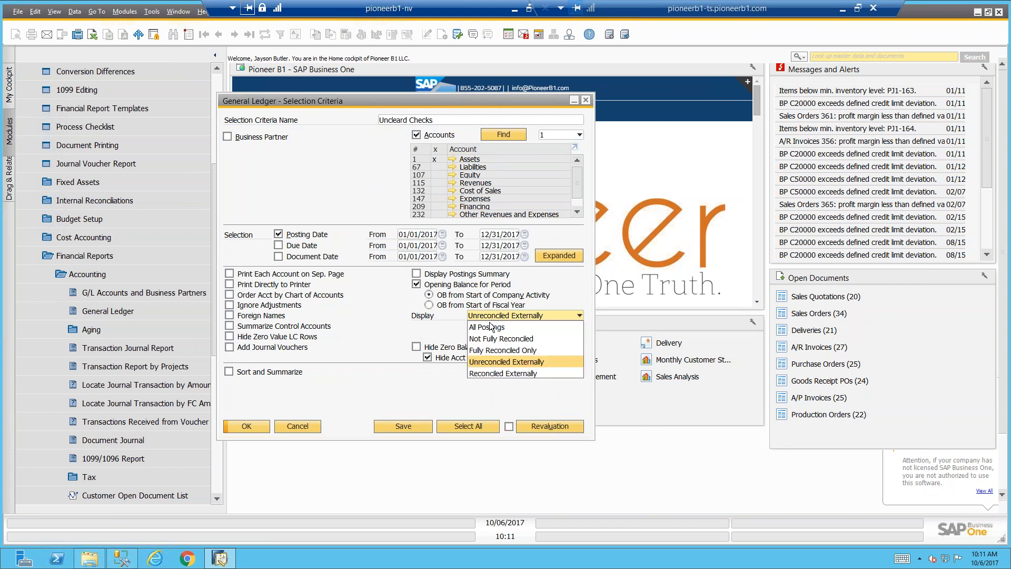
left_click(482, 337)
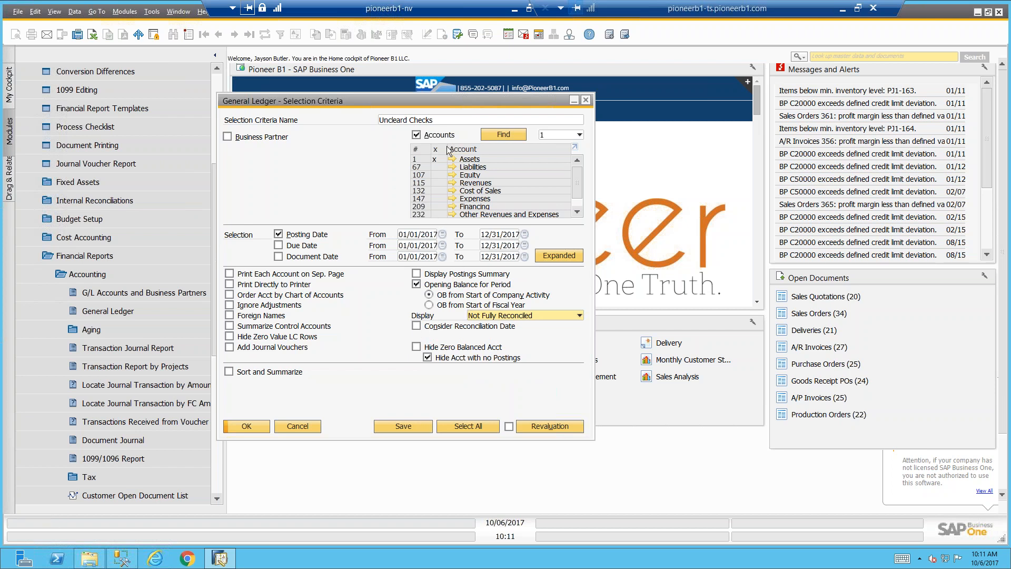
left_click(459, 121)
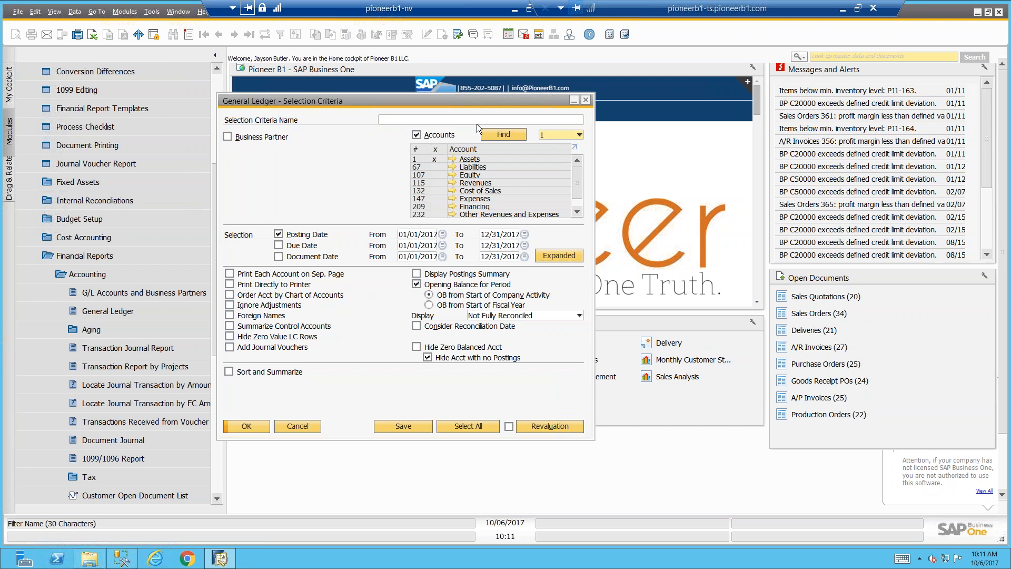
key("BackSpace")
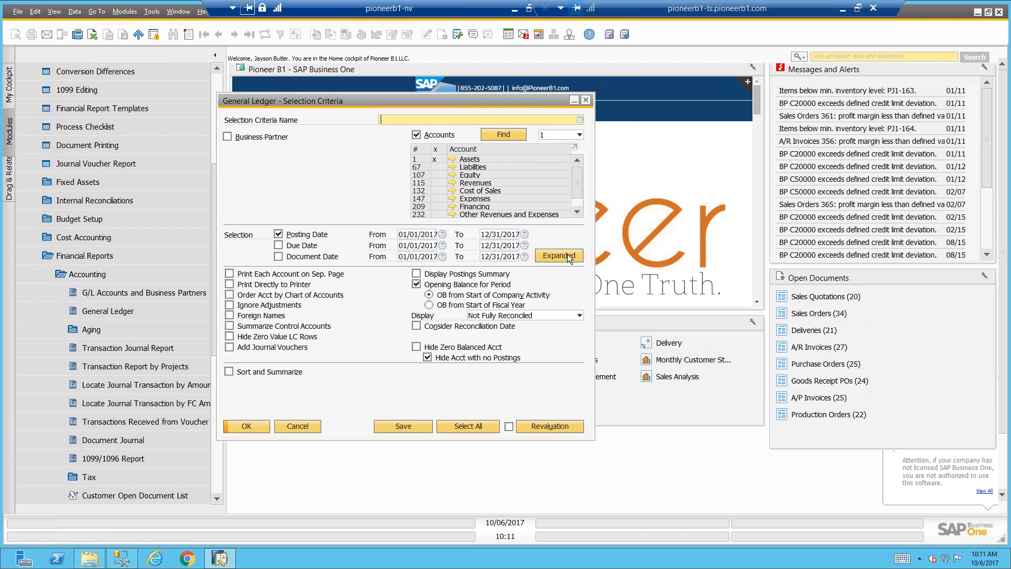
left_click(315, 425)
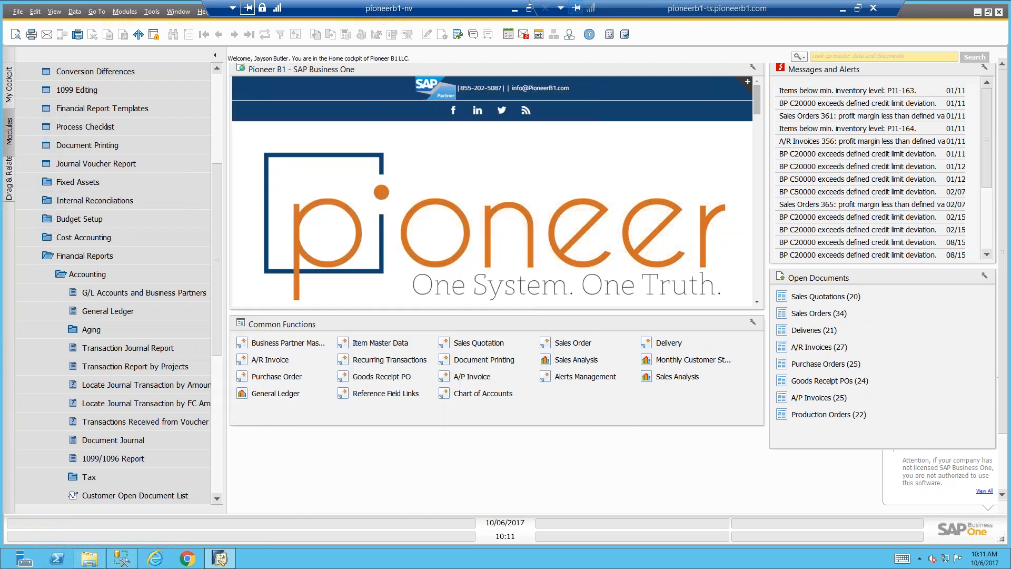
Collapse the Financials module and search the menus for "ref" to open the Reference Field Links setup
left_click(218, 127)
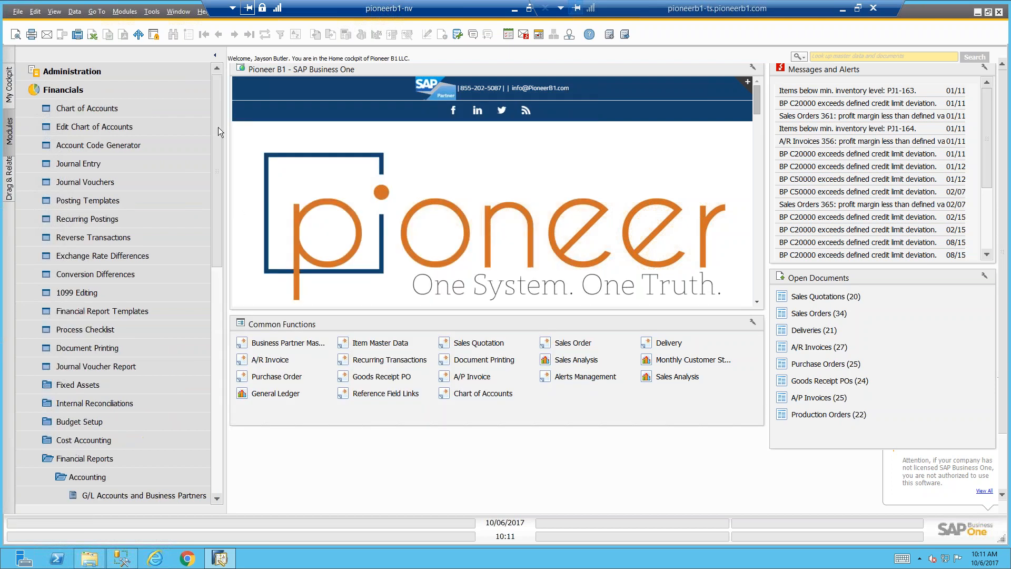
left_click(164, 85)
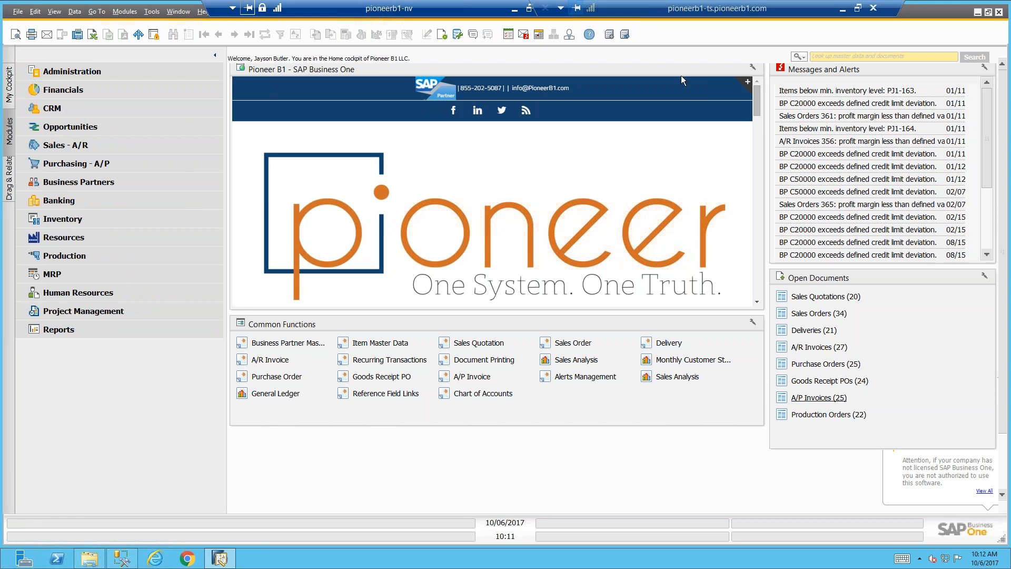
left_click(802, 57)
left_click(828, 79)
type("ref")
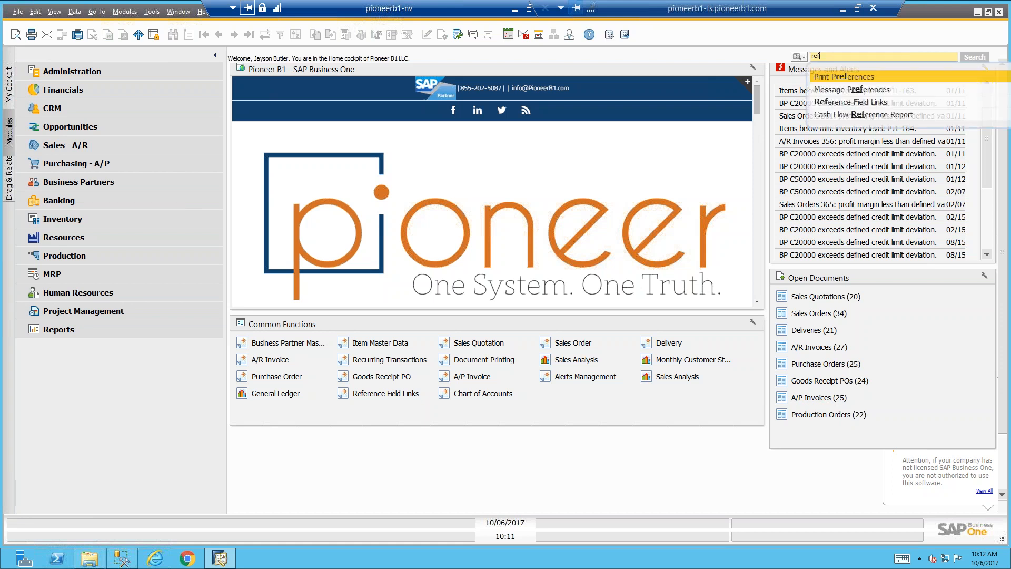
left_click(878, 102)
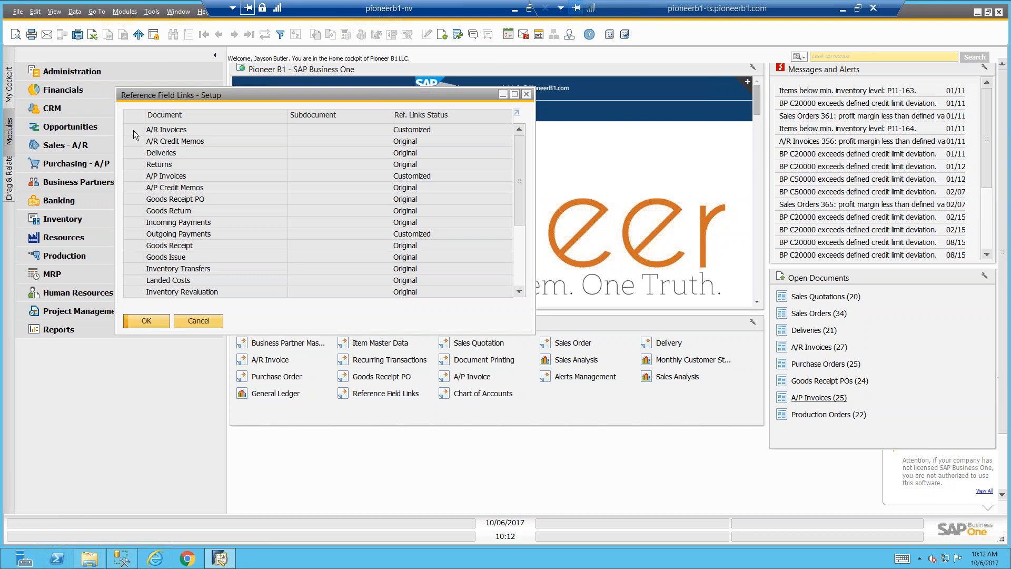
Open the A/P Invoices reference link definition and set Reference 2 - BP Row to Customer/Vendor Name
double_click(129, 176)
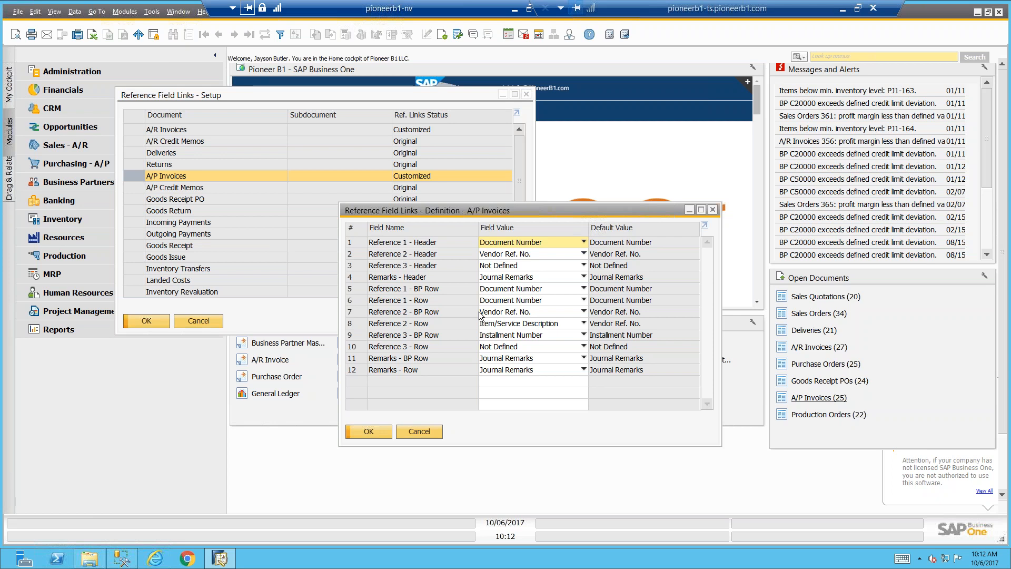
left_click(582, 312)
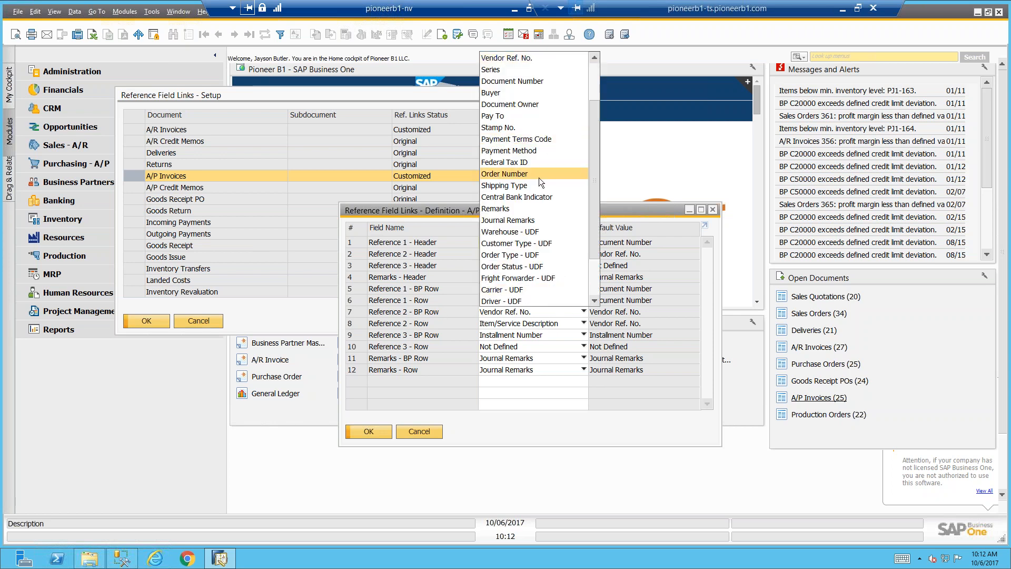
scroll(538, 178, "up", 2)
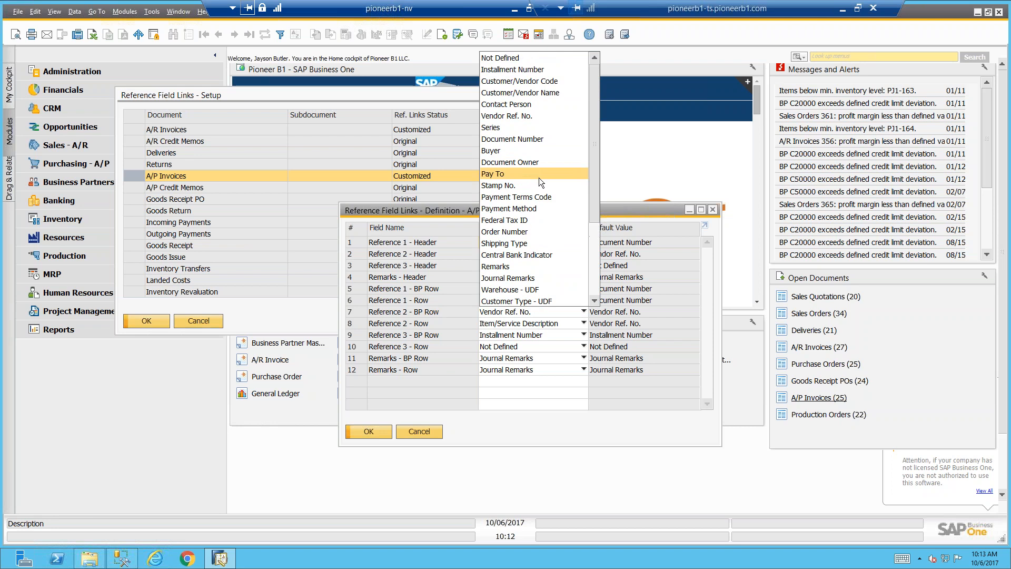
left_click(539, 92)
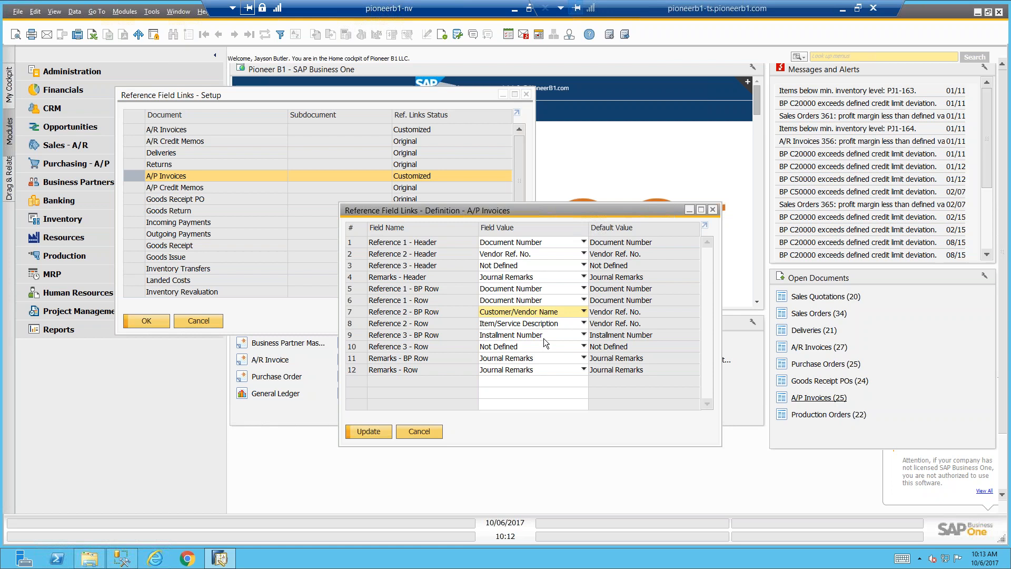
Set Reference 3 - Row to Customer/Vendor Name for A/P Invoices, save the link changes and close the setup
left_click(583, 345)
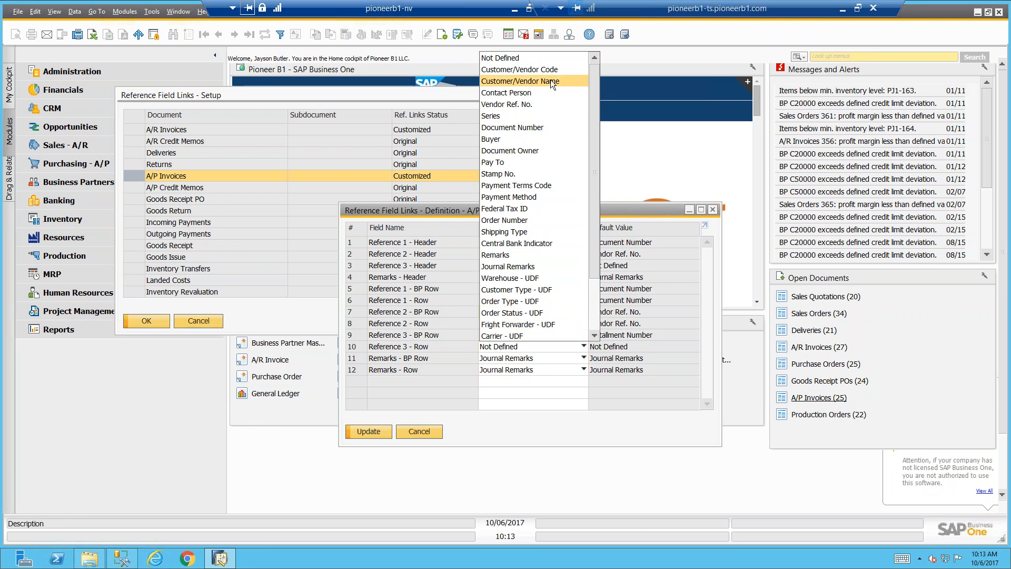
left_click(521, 80)
left_click(368, 432)
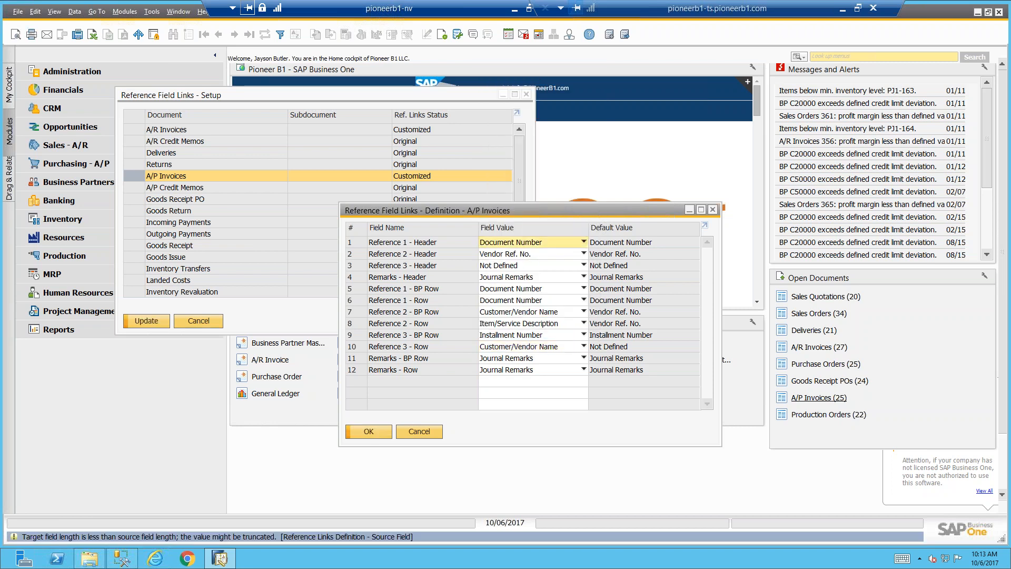
left_click(363, 431)
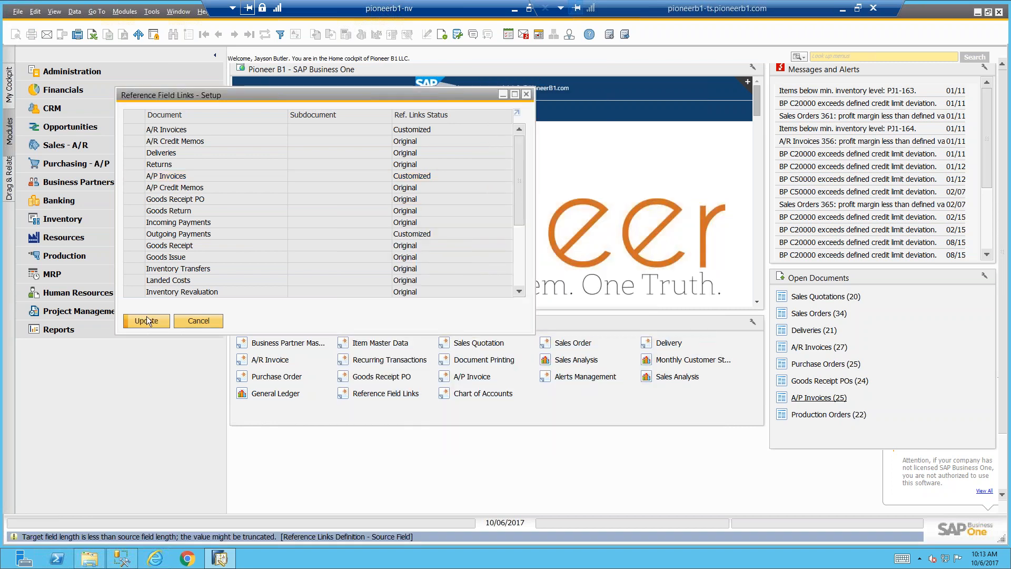
left_click(146, 321)
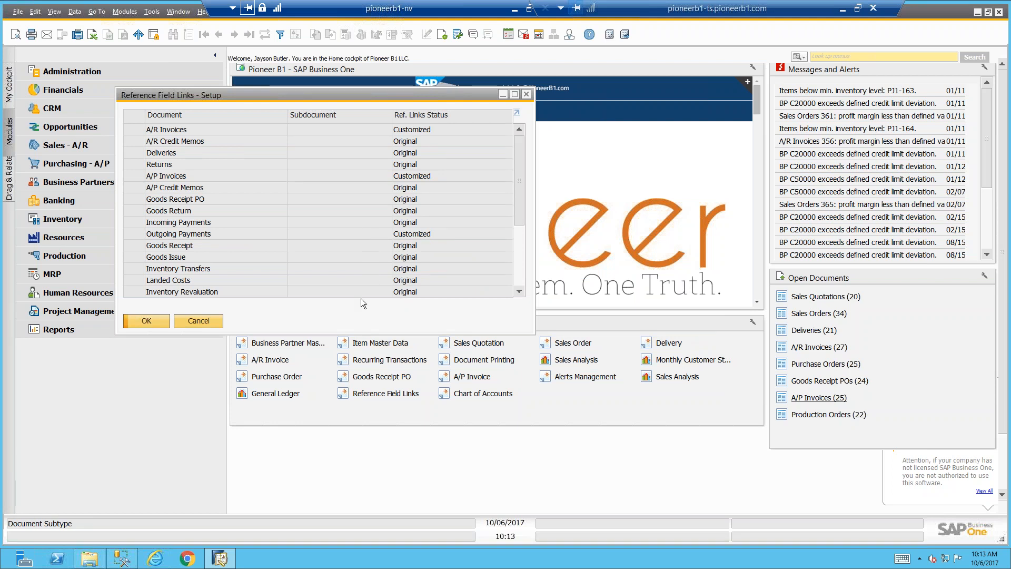
left_click(199, 320)
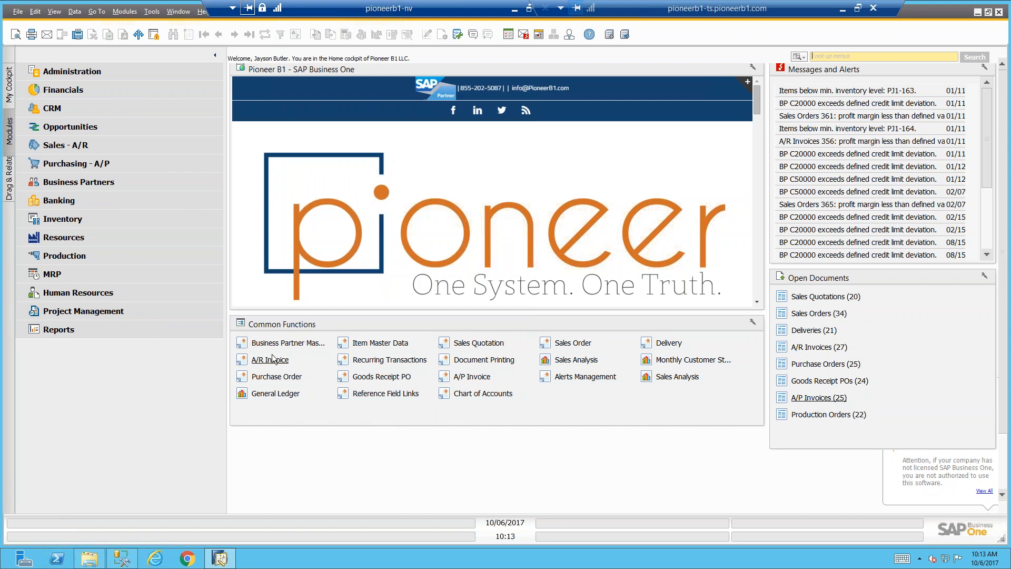
Start a new A/P invoice for the vendor Far East Imports
left_click(581, 342)
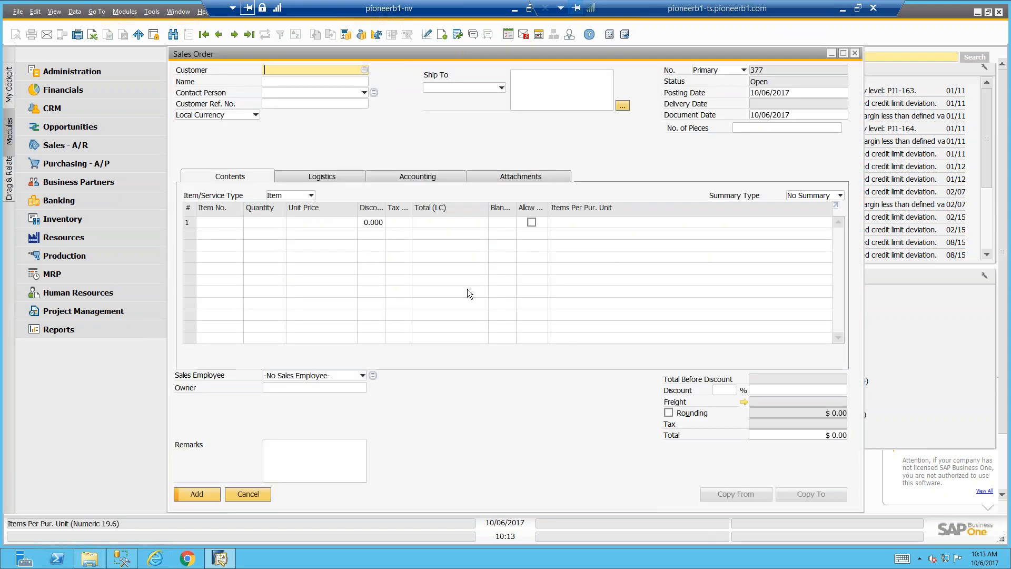
left_click(248, 493)
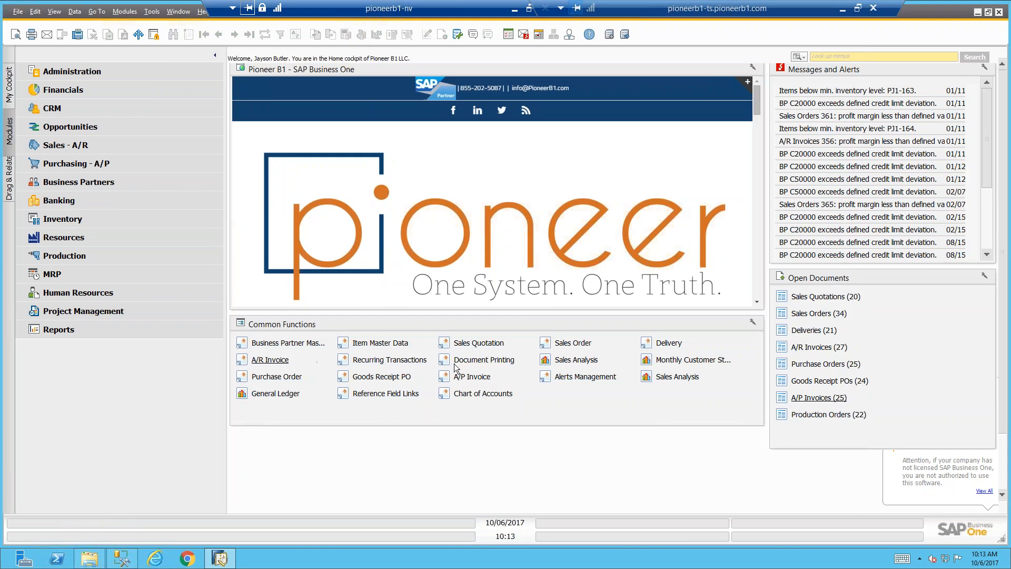
left_click(471, 376)
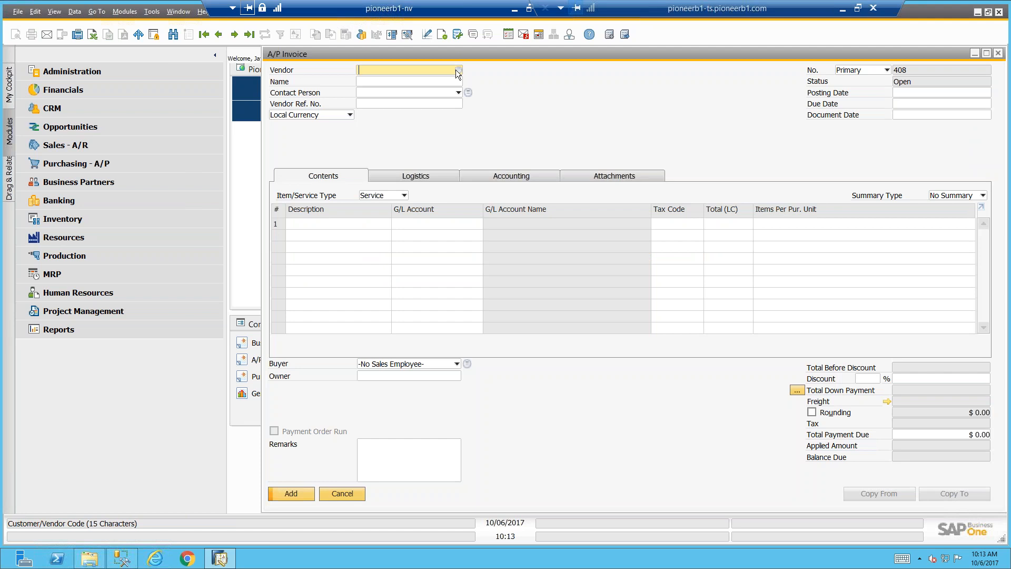
left_click(458, 70)
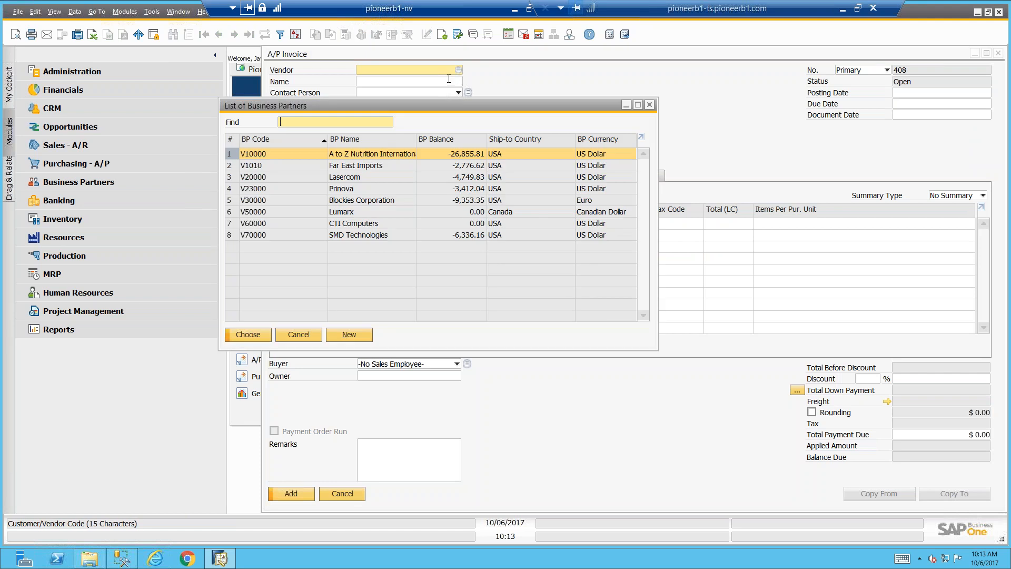
double_click(380, 166)
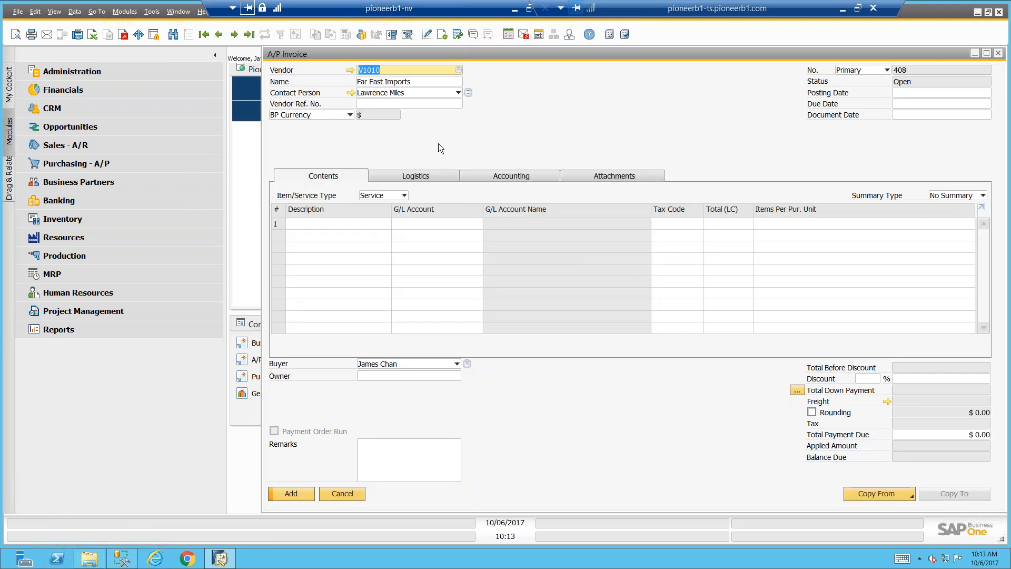
left_click(860, 490)
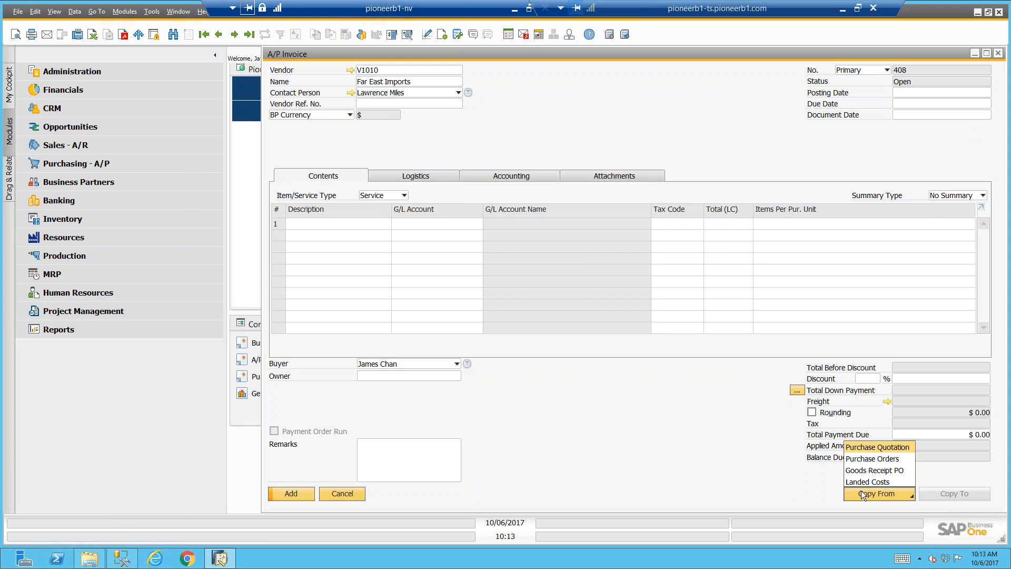
left_click(884, 460)
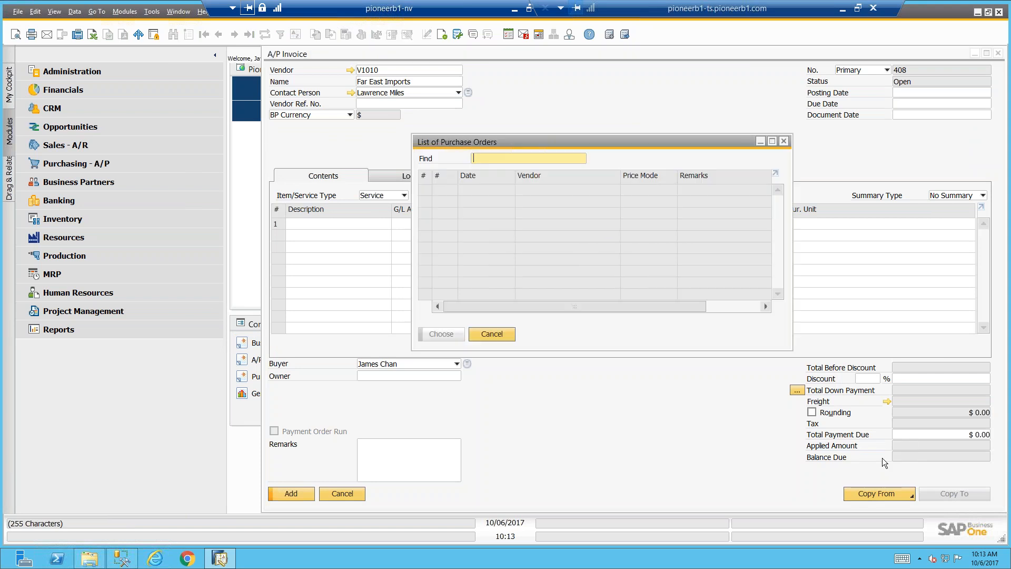
left_click(492, 333)
Fill the first service row with description "test", G/L account Travel Expense - Accomodation (HO, USA, GA) and a total of $800.00
left_click(367, 224)
type("test")
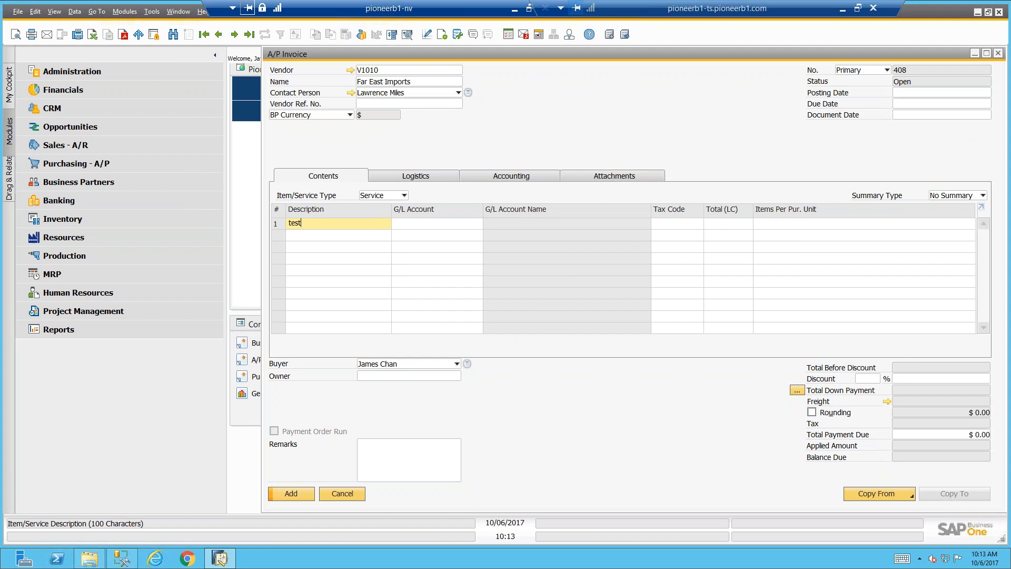
key("Tab")
type("6")
key("Tab")
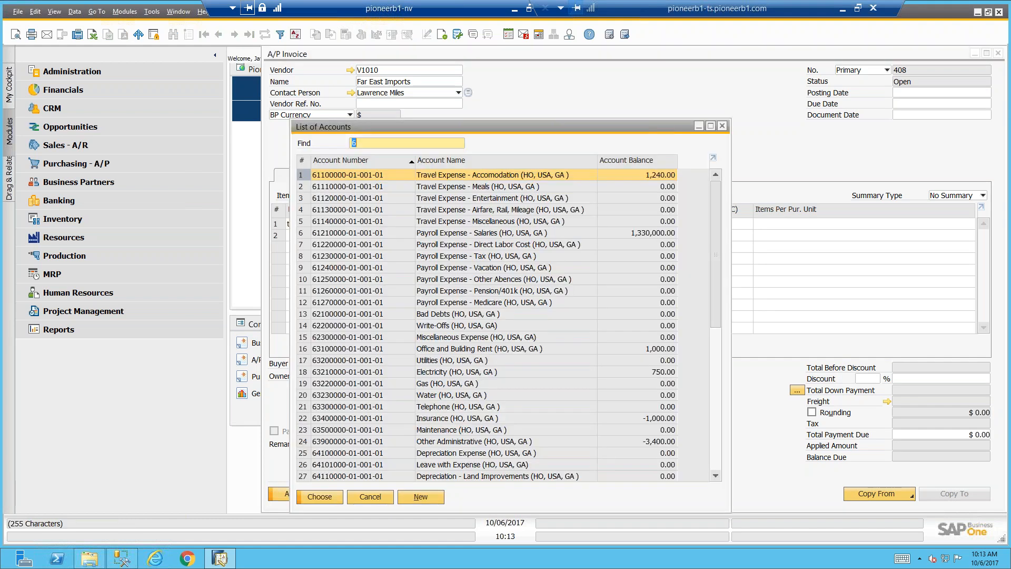
double_click(493, 175)
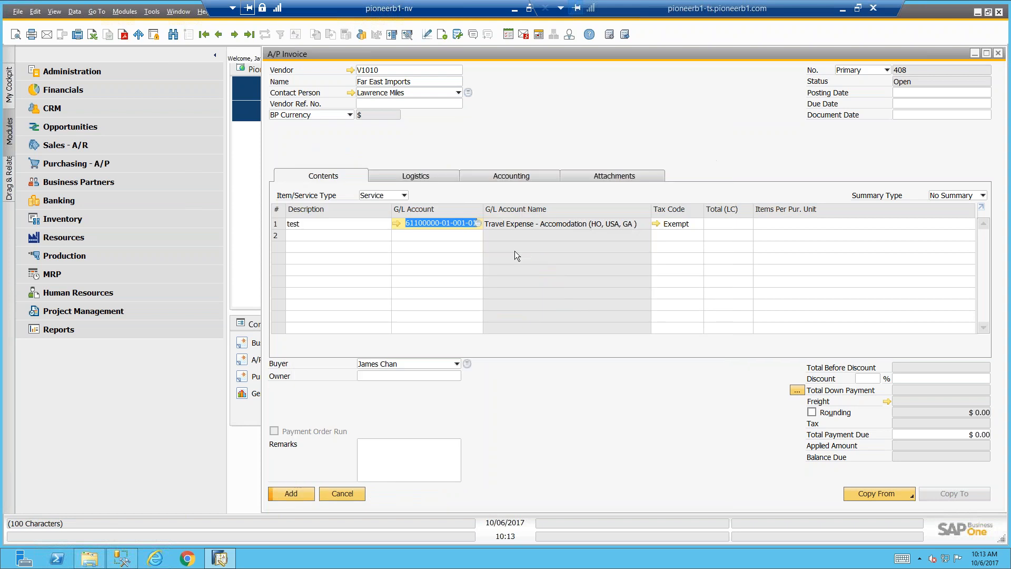
left_click(709, 226)
type("800")
key("Tab")
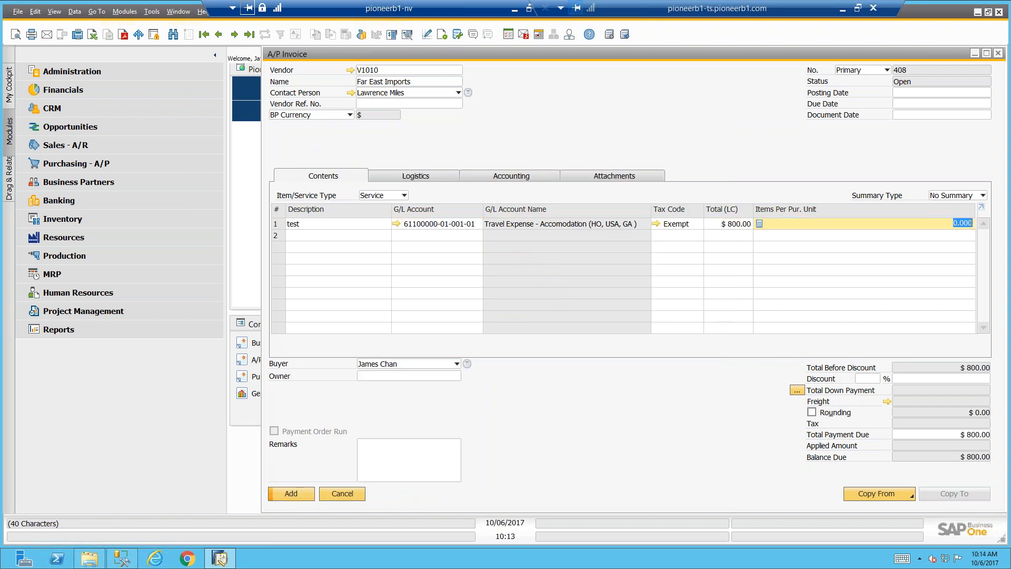
Set the missing posting date to 10/06/2017 and add the A/P invoice
left_click(292, 493)
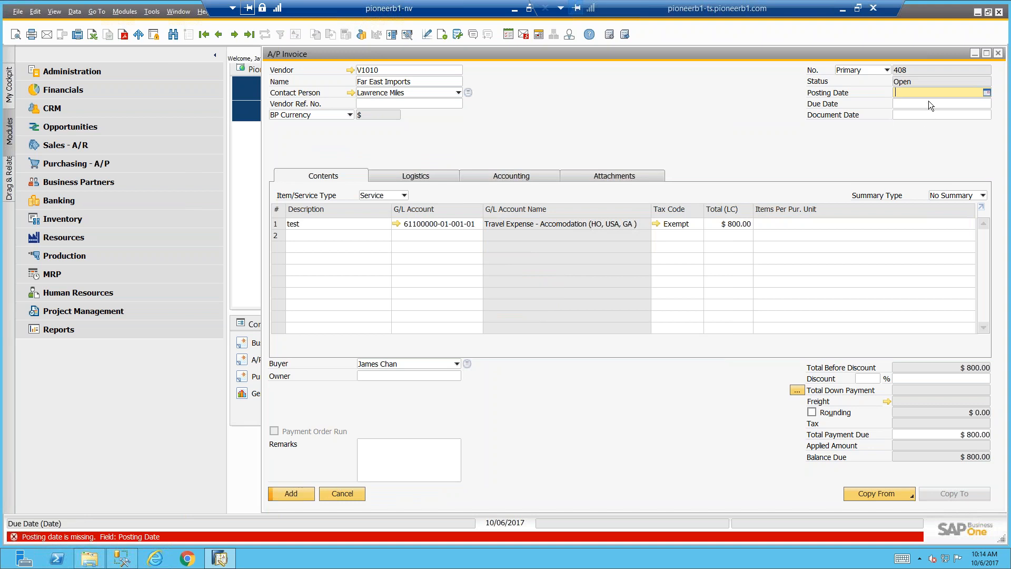
type("t")
key("Tab")
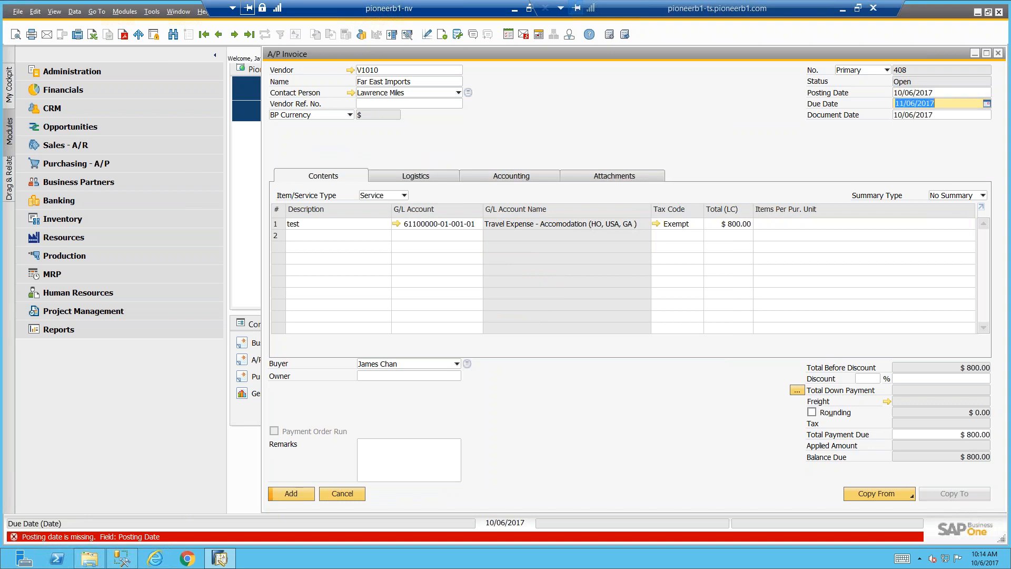
key("Return")
key("Return")
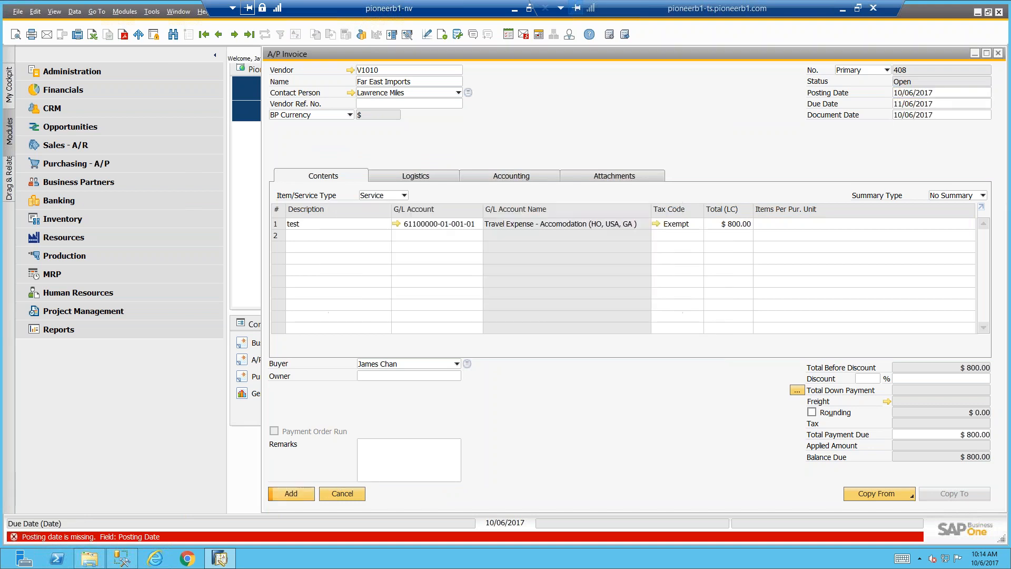
Discard the blank new invoice and its vendor selection, and return to the Far East Imports invoice just added
key("Tab")
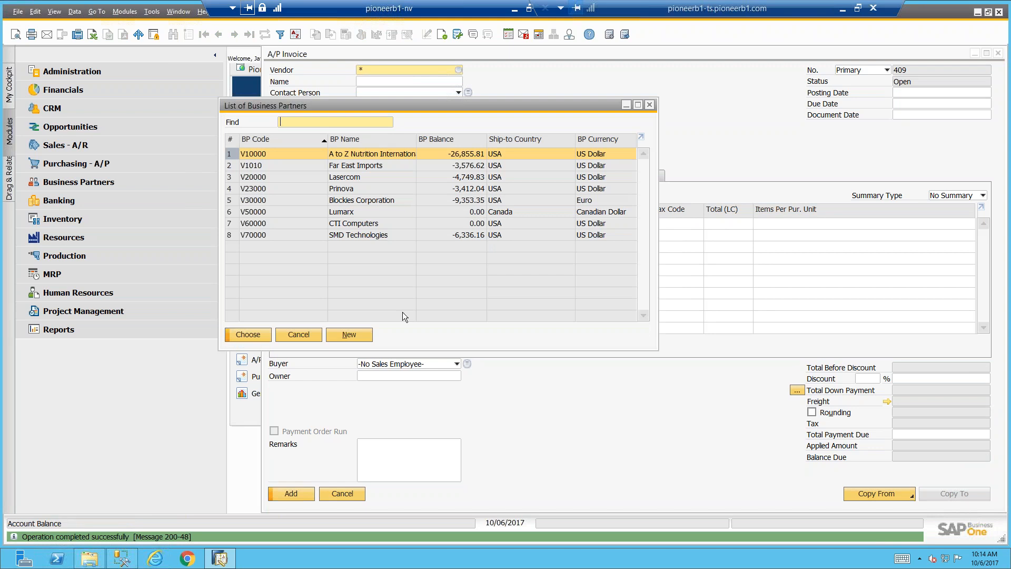
left_click(308, 333)
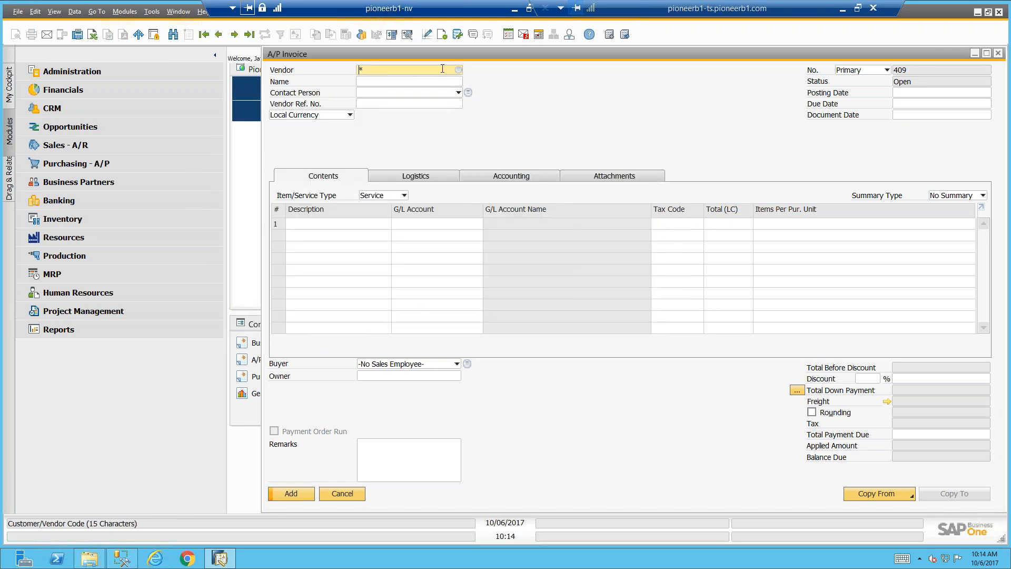
key("BackSpace")
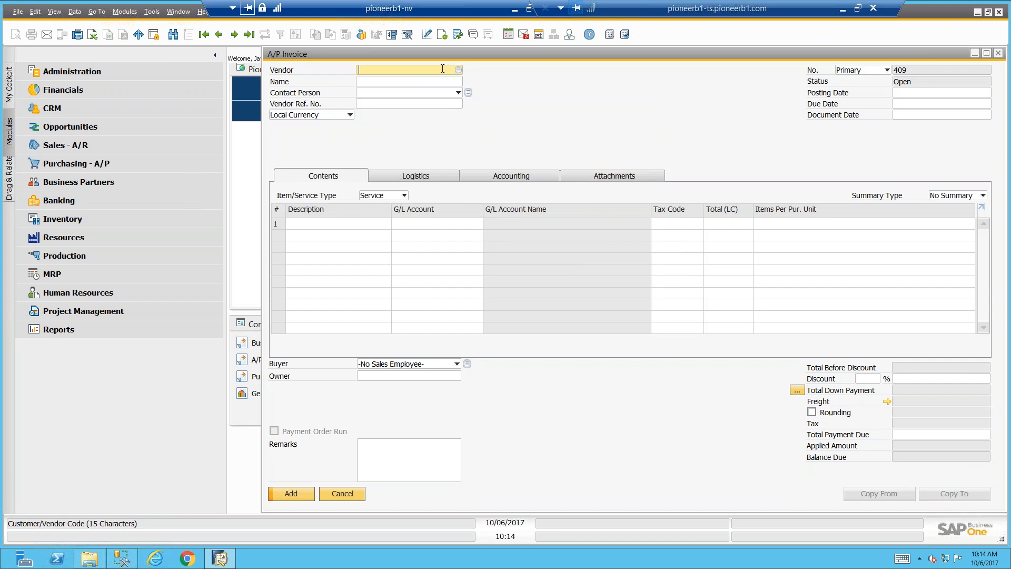
key("Escape")
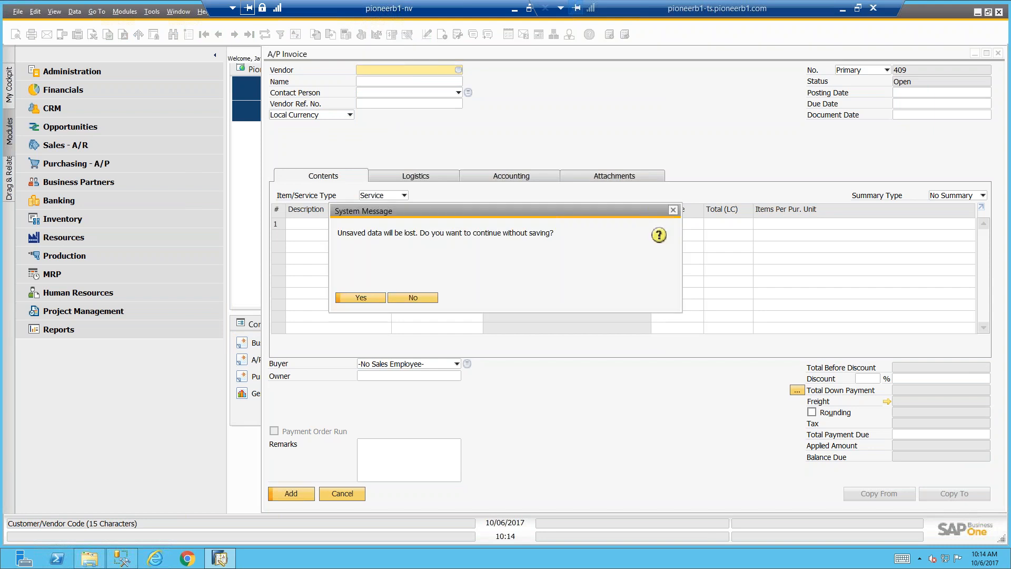
left_click(373, 299)
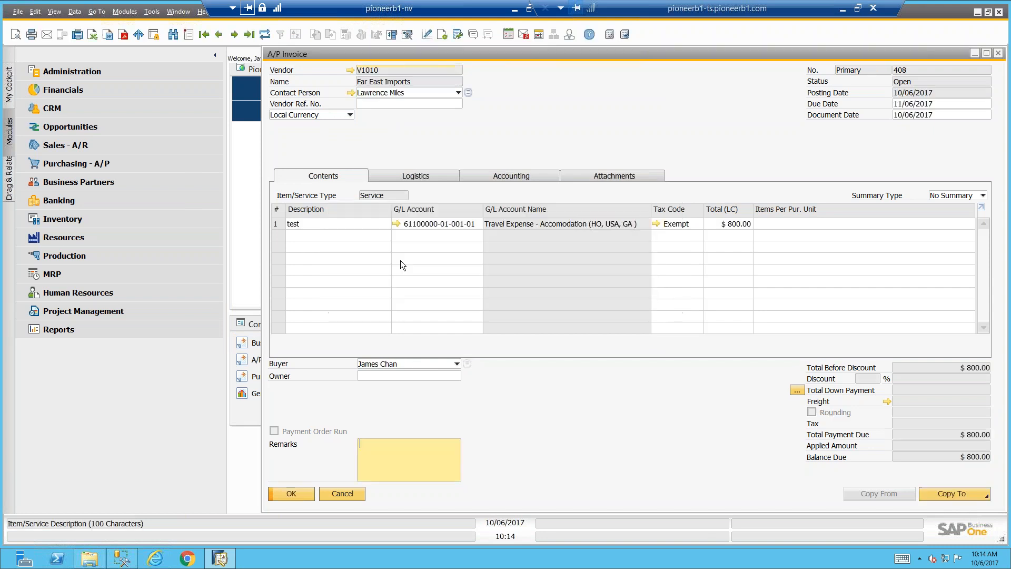
Open the invoice's journal entry and examine the Ref. 2 and Ref. 3 values on its State Sales Tax Expense row
right_click(489, 108)
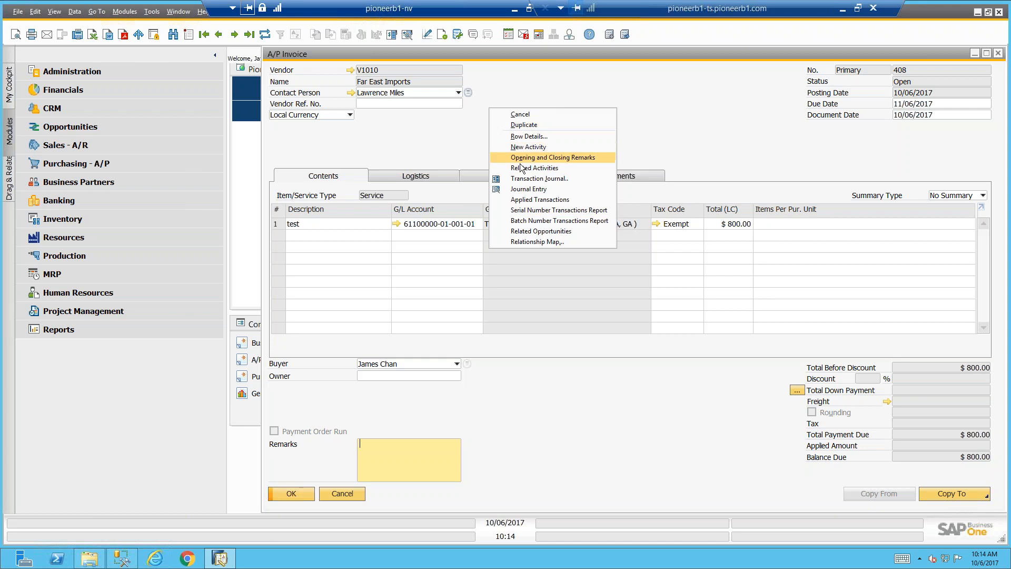
left_click(521, 188)
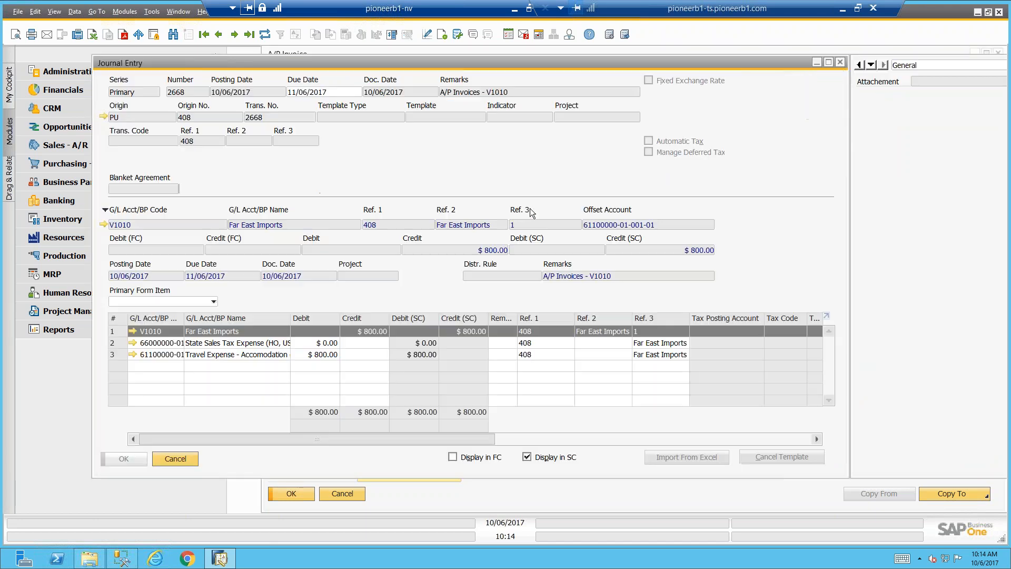
left_click(646, 345)
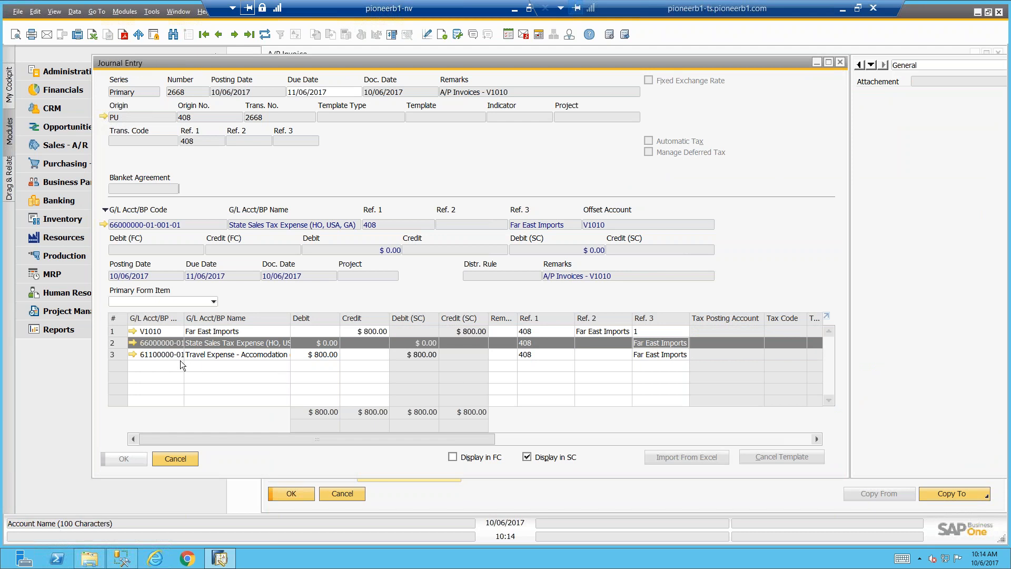
Open the Far East Imports account balance from its master data, remove the posting date filter and review the references of its later transactions
left_click(132, 331)
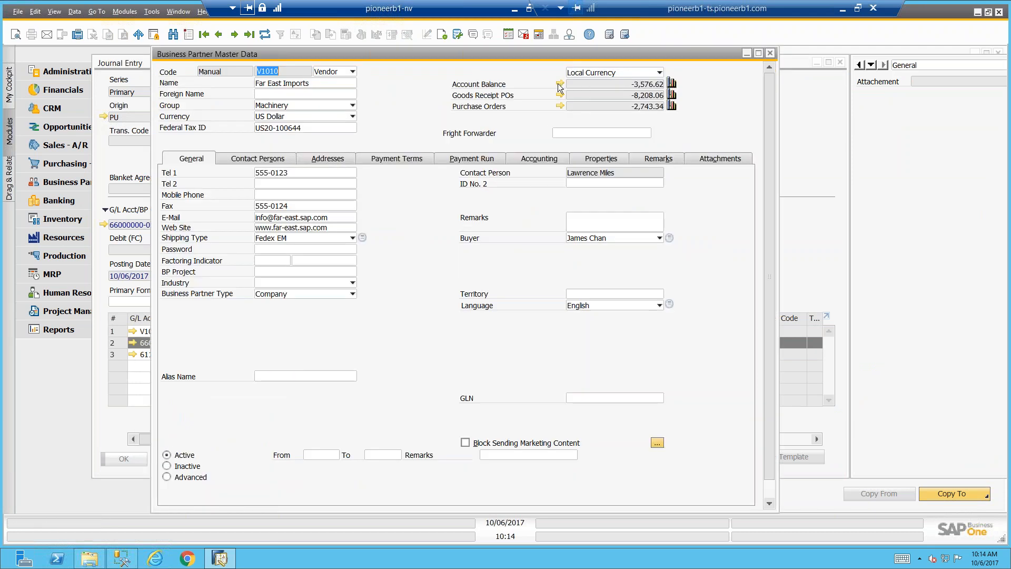
left_click(560, 84)
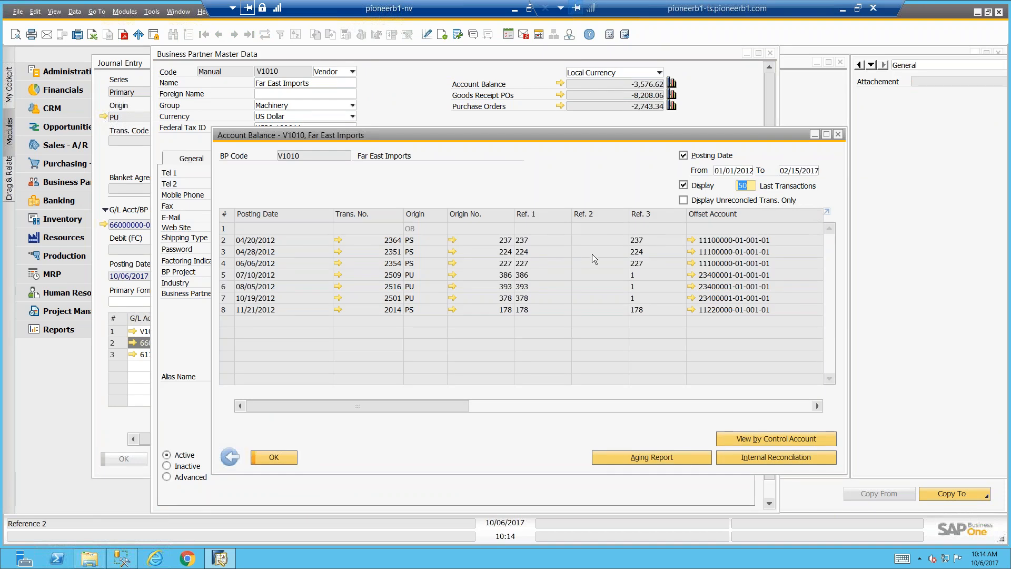
left_click(684, 155)
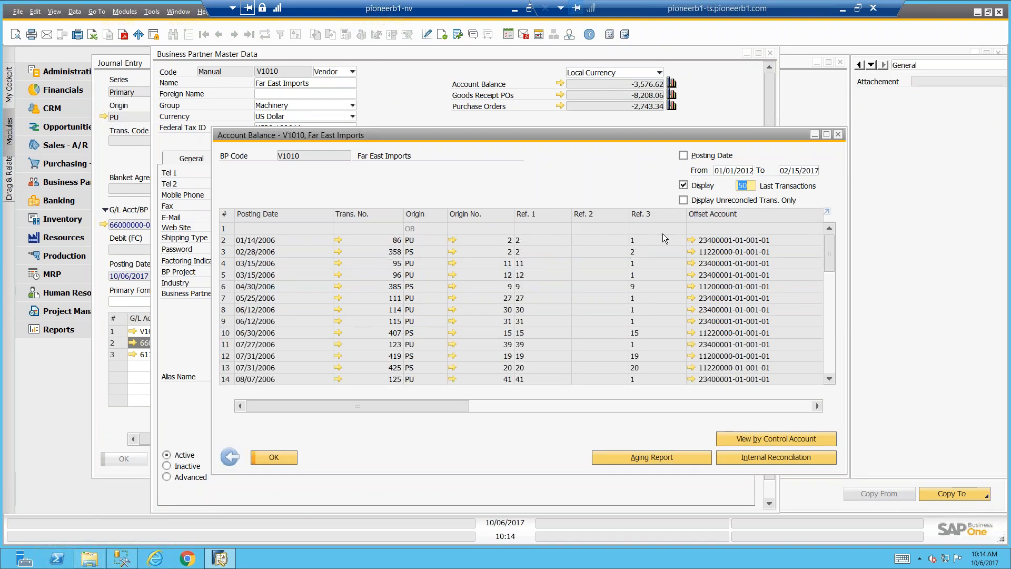
scroll(816, 253, "down", 3)
left_click_drag(833, 273, 821, 368)
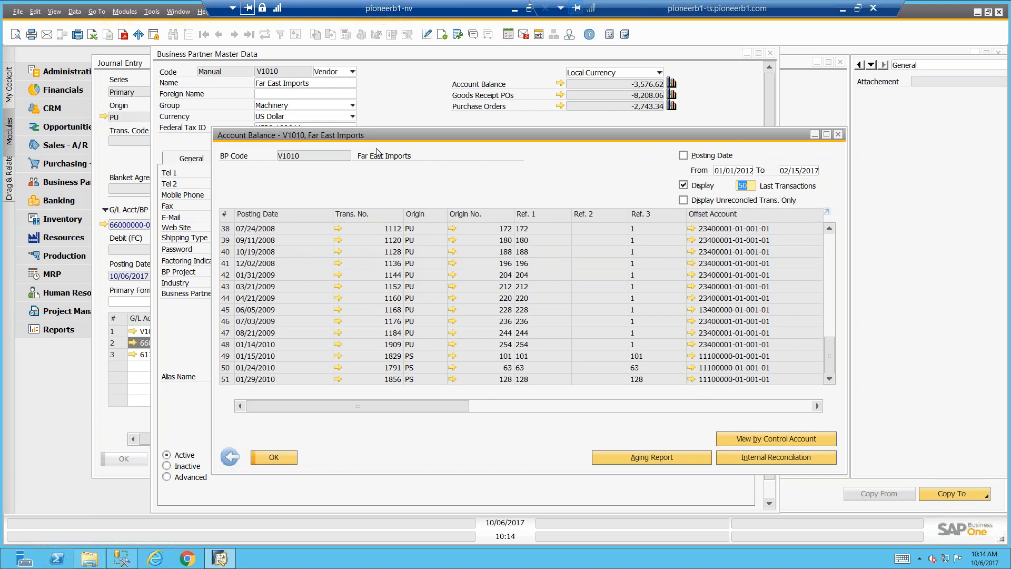
Close the Far East Imports balance and master data, and open the Travel Expense - Accomodation account's balance from the journal entry
left_click(231, 458)
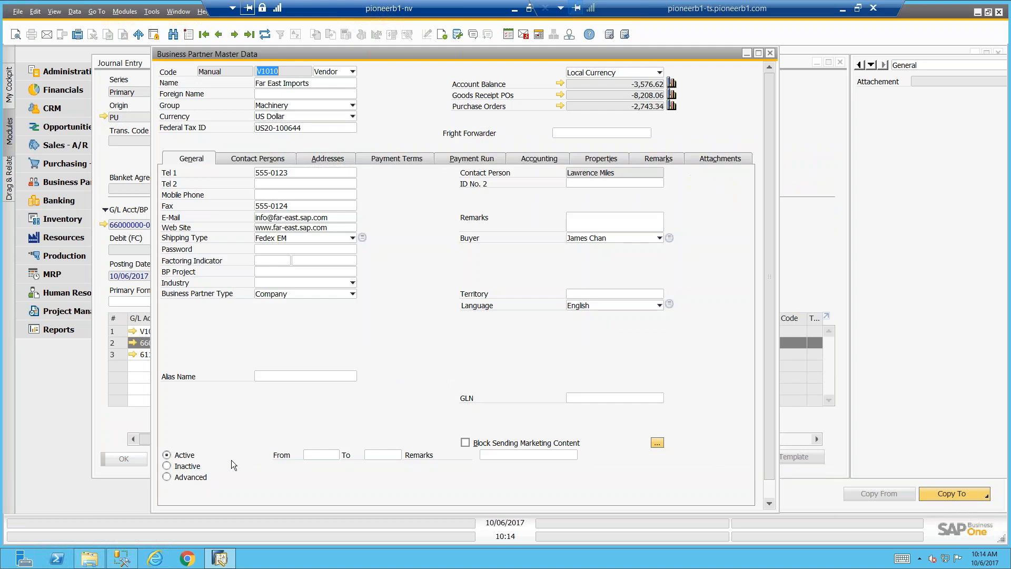
left_click(771, 53)
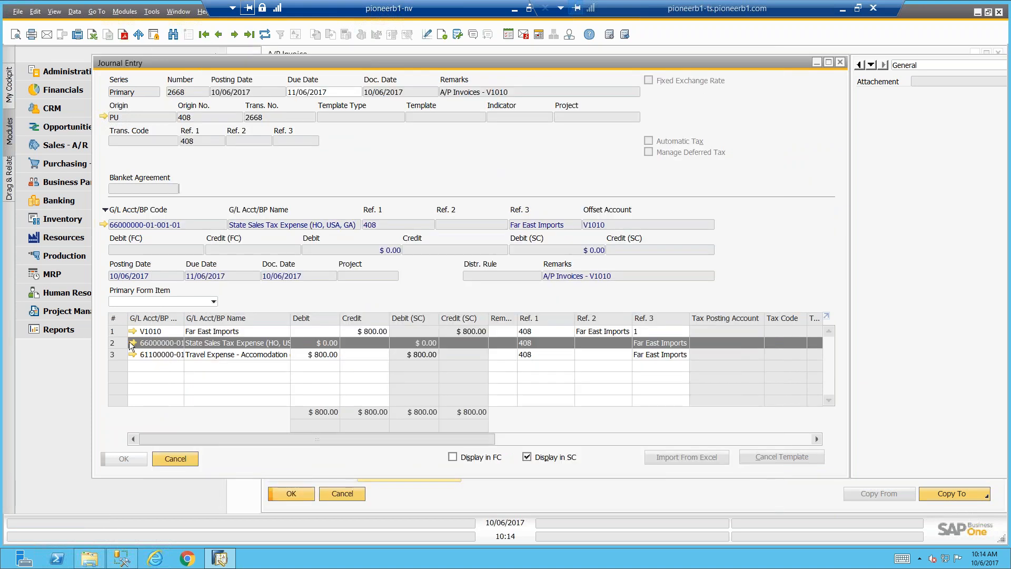
left_click(132, 354)
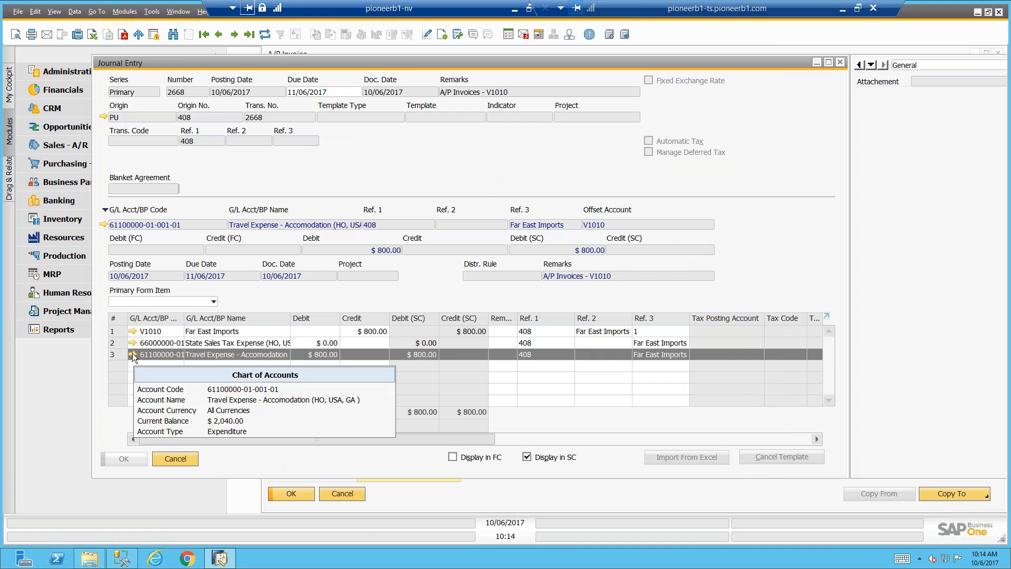
left_click(132, 354)
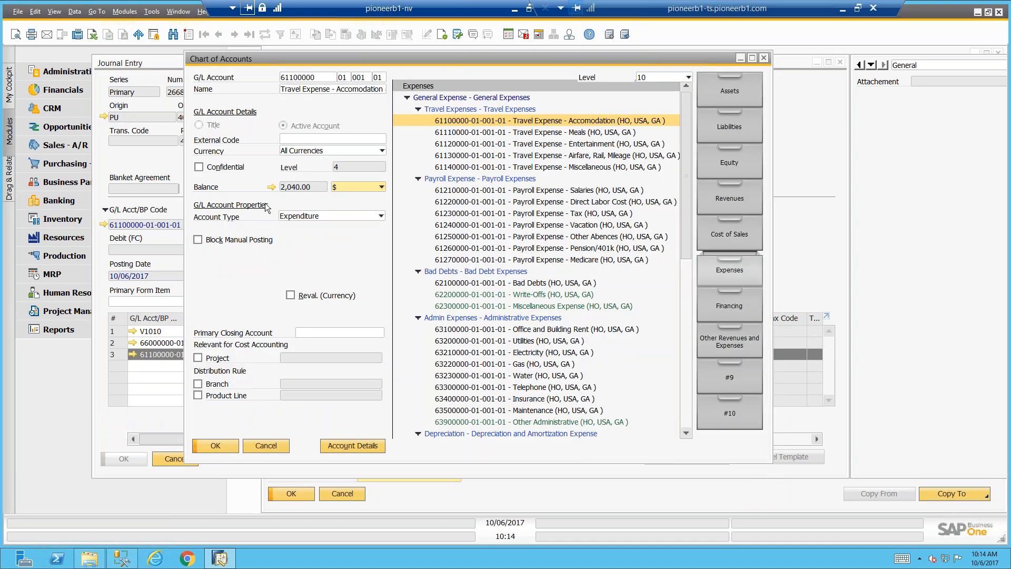
left_click(271, 188)
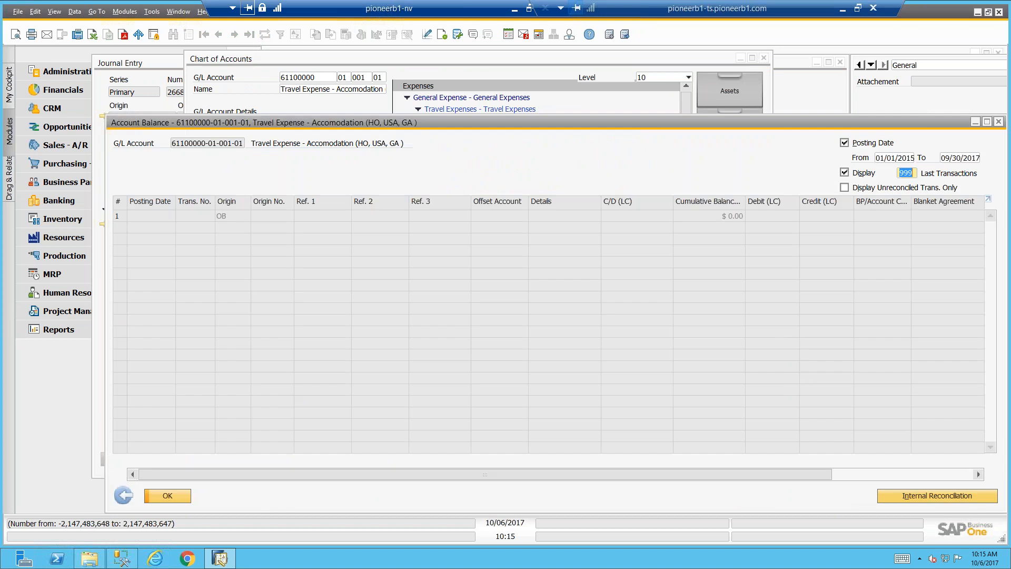
Set the end of the account balance's posting date range to 10/06/2017
left_click(955, 157)
type("t")
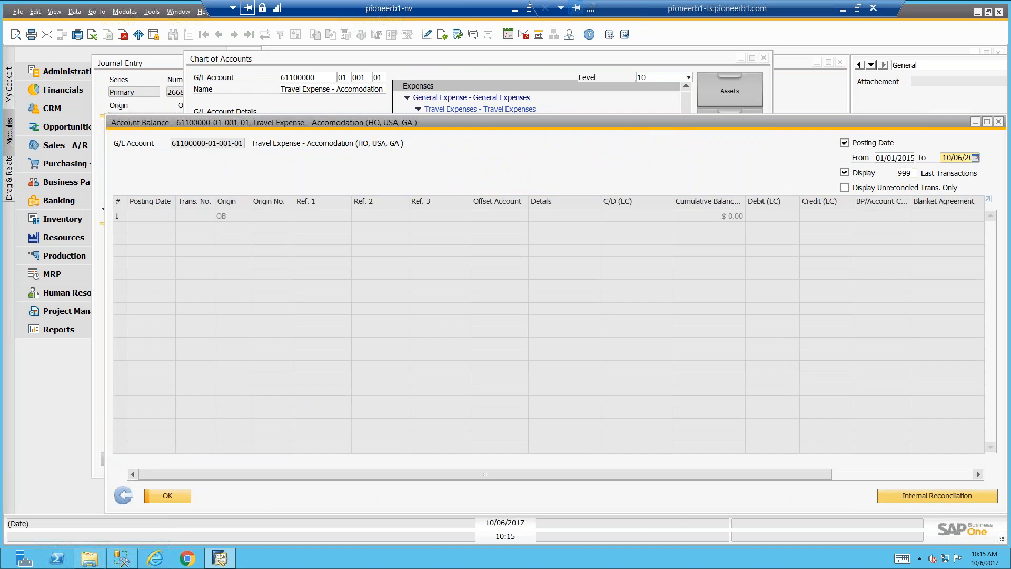
key("Tab")
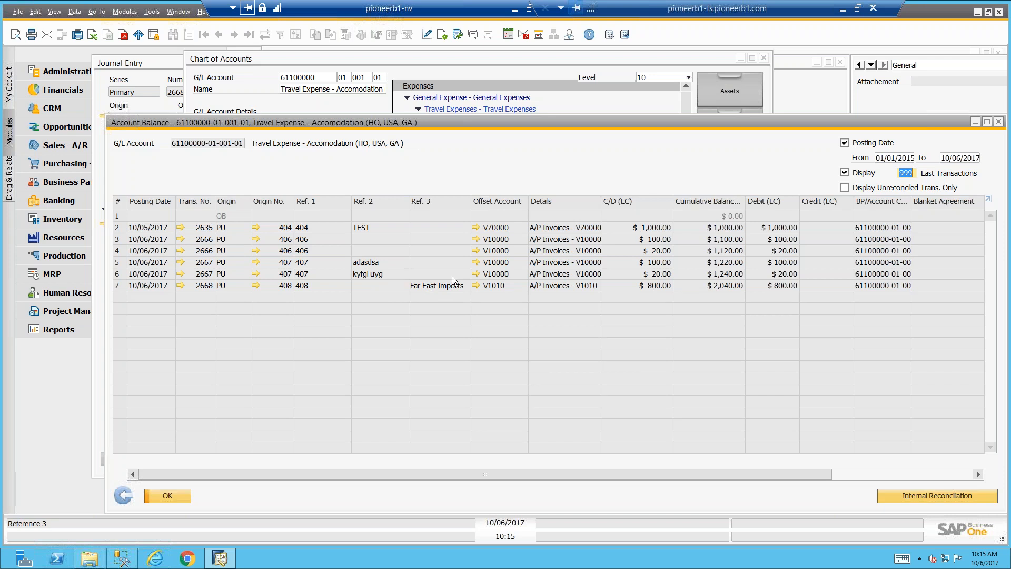
Check the source invoice of the Far East Imports transaction, and compare the Ref. 1 to Ref. 3 values across its journal entry rows
left_click(257, 286)
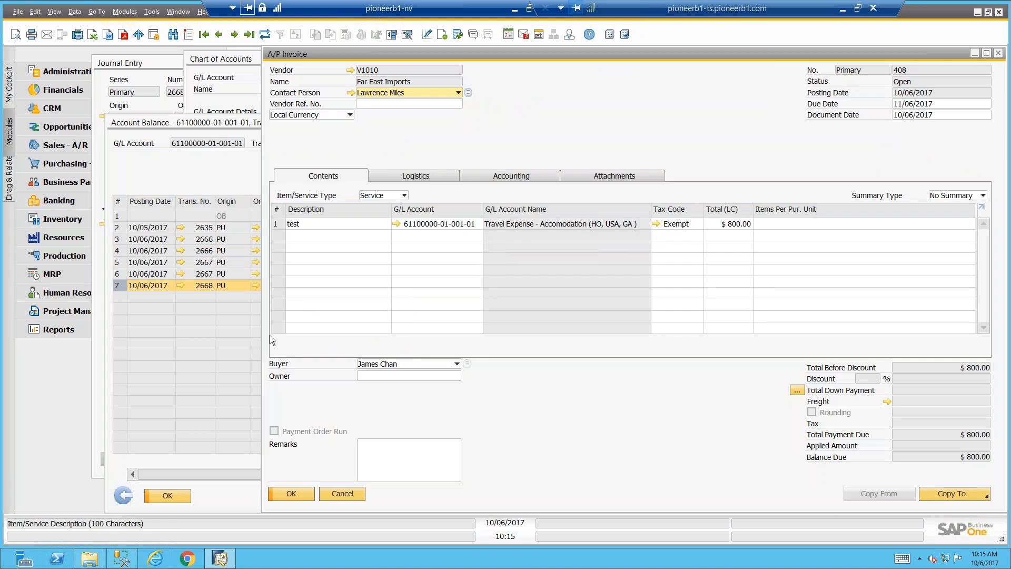
left_click(343, 491)
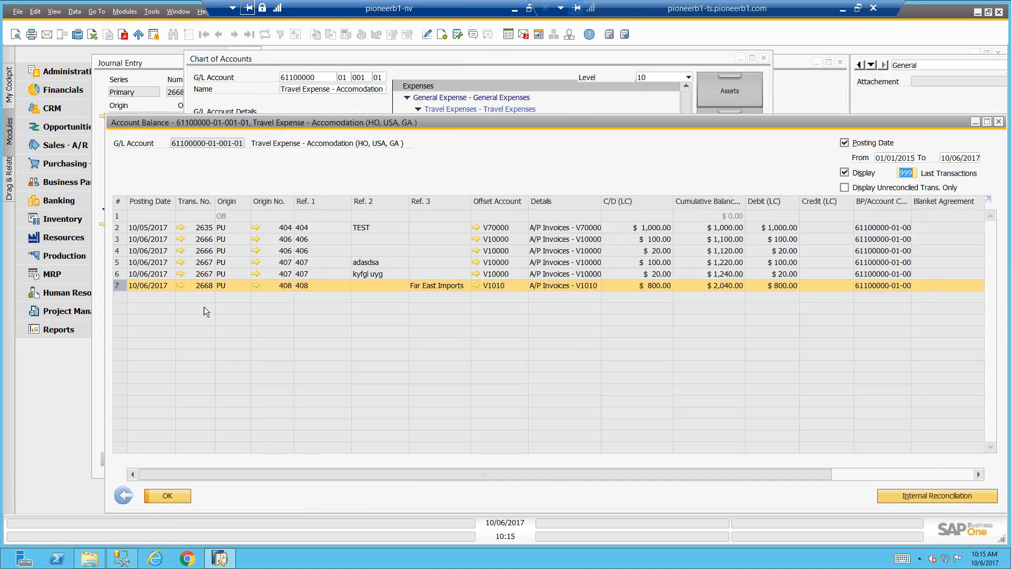
left_click(181, 286)
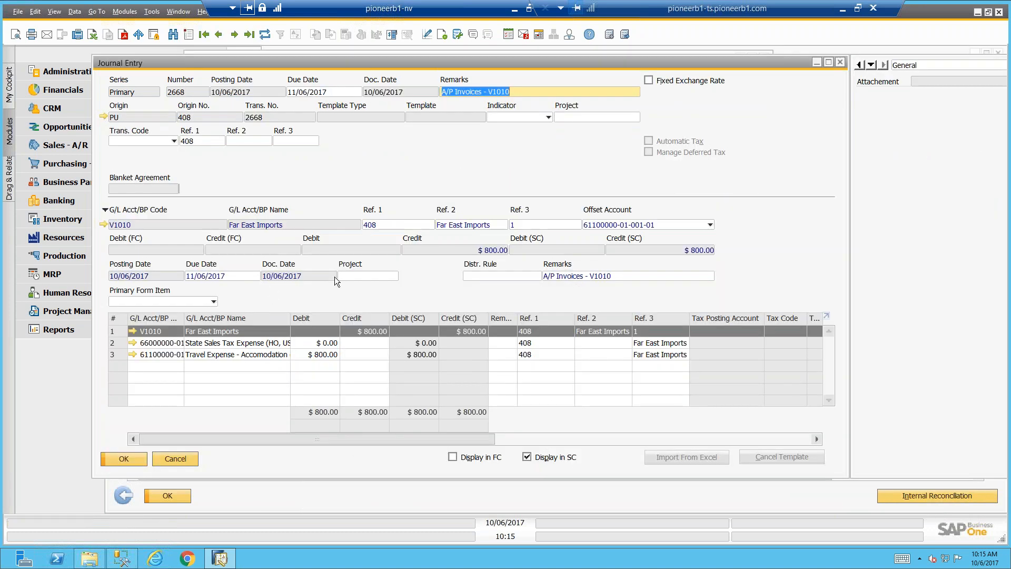
left_click(440, 226)
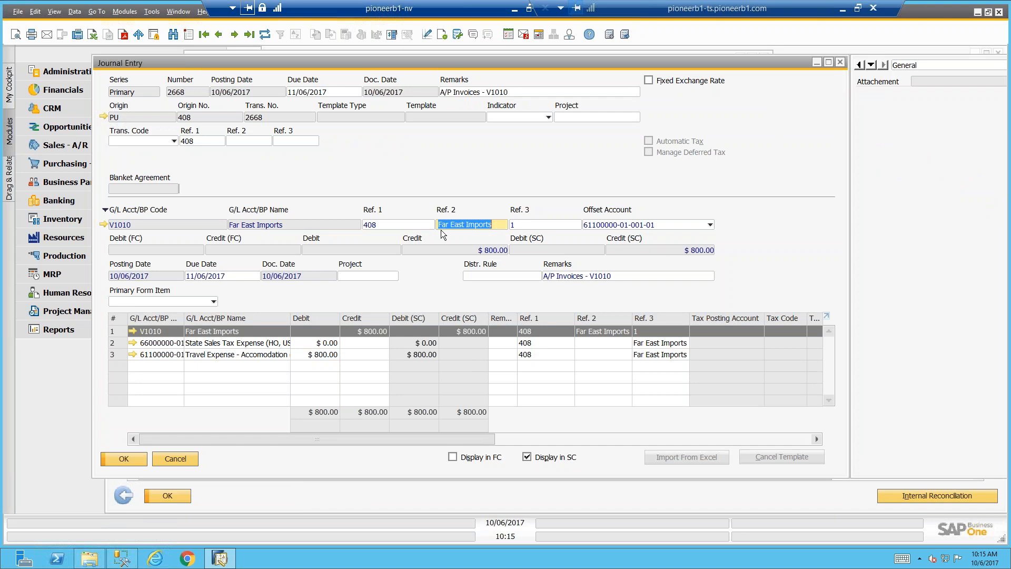
left_click(533, 342)
key("Down")
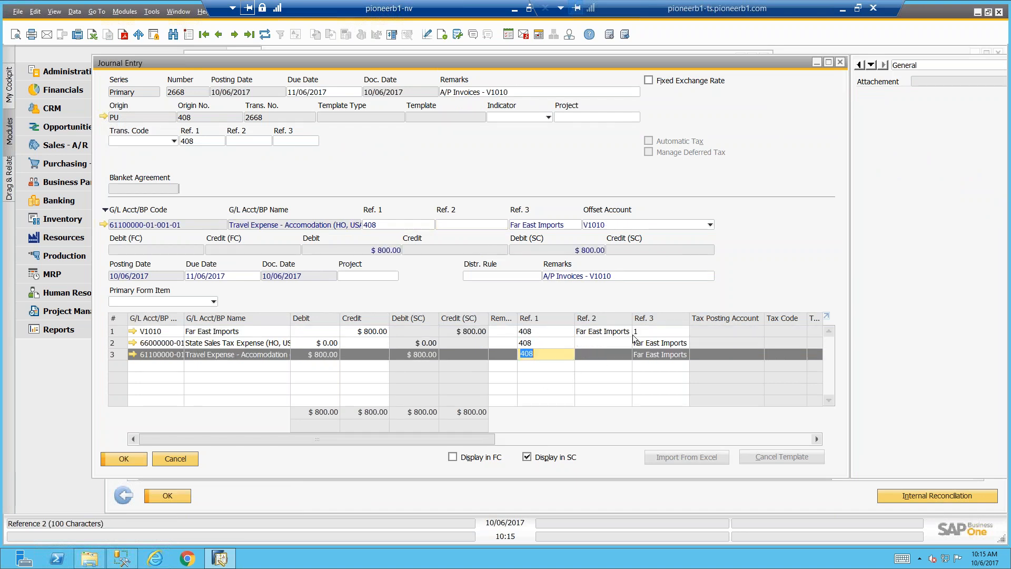
left_click(639, 344)
left_click(638, 331)
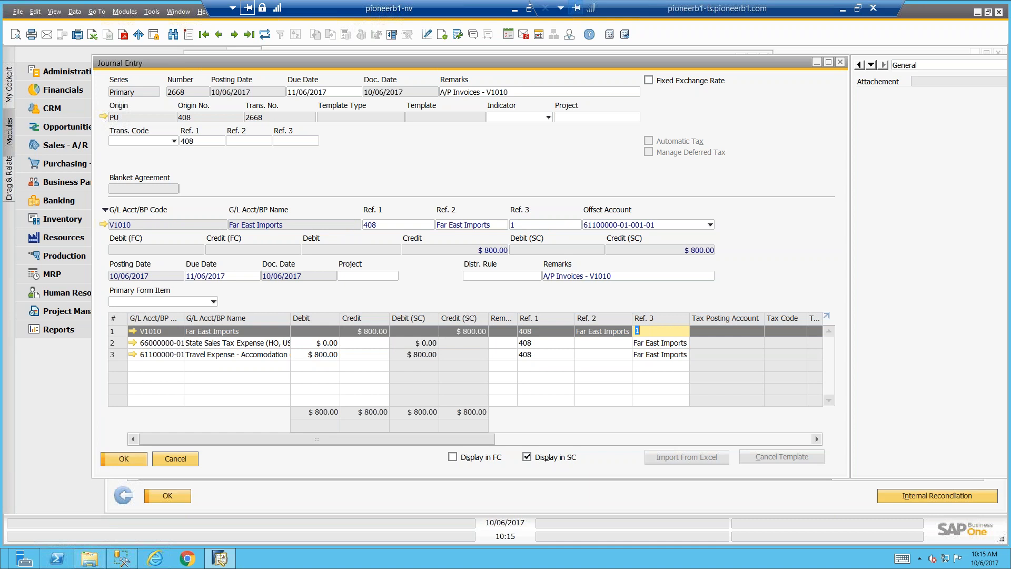
left_click(183, 457)
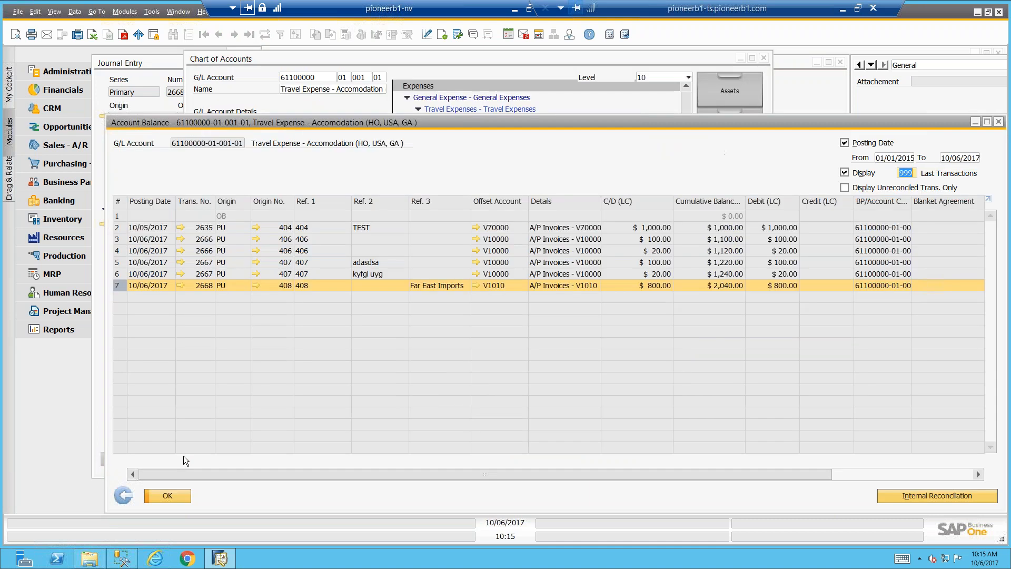
Leave the account balance and close all open windows to return to the home cockpit
left_click(122, 492)
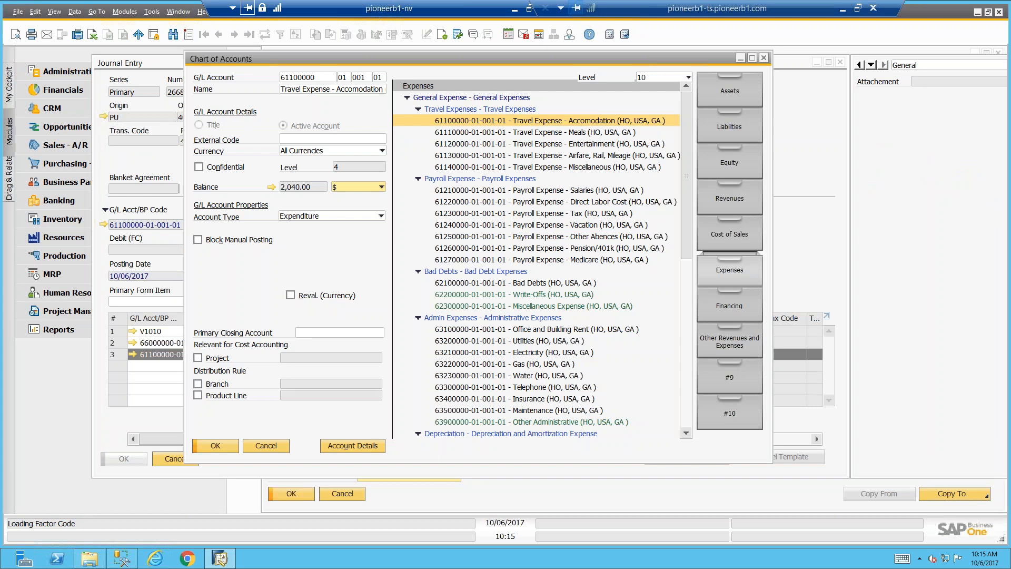
left_click(173, 11)
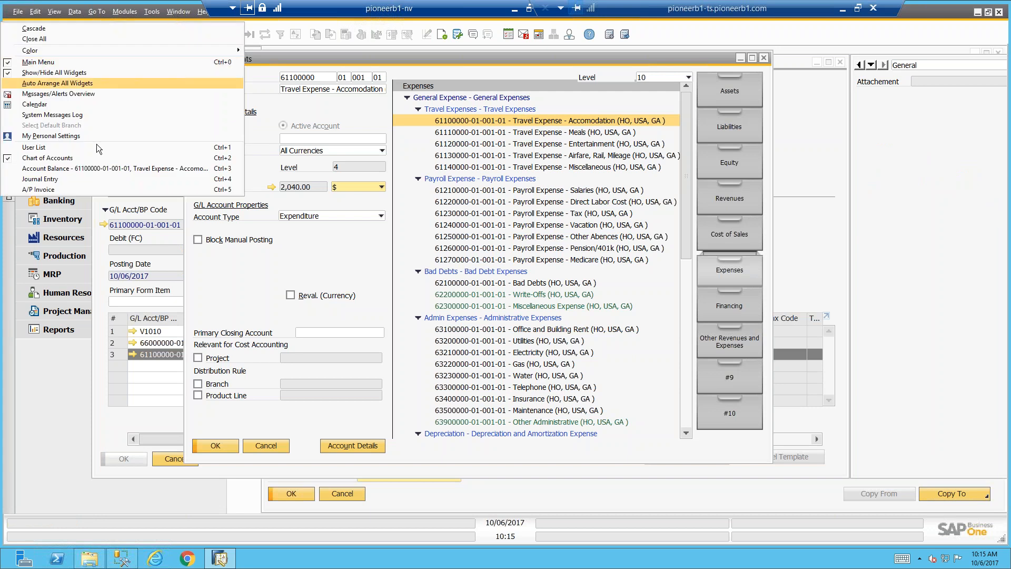
left_click(64, 39)
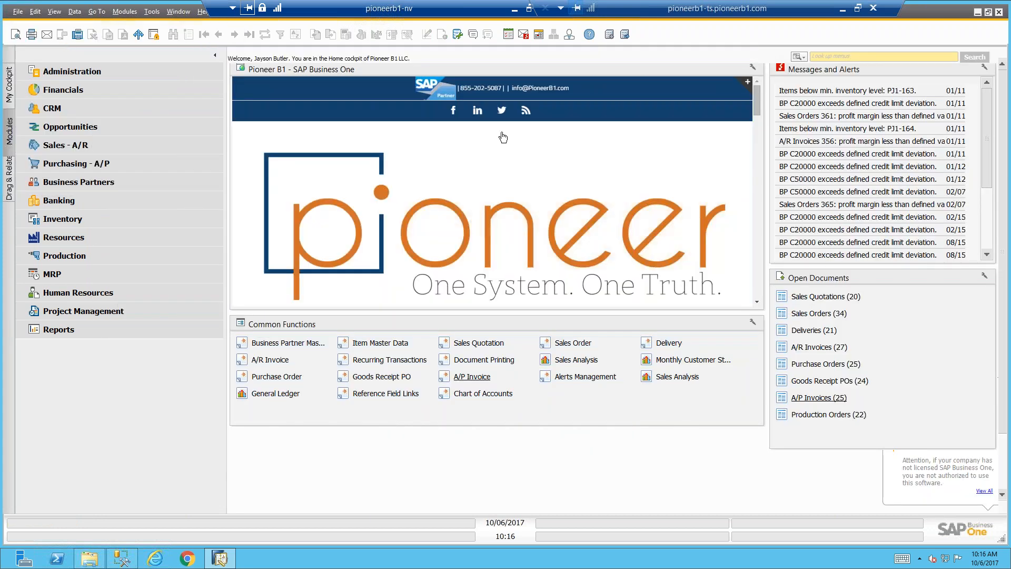
Search the menus for "refe" and open the Reference Field Links setup
left_click(804, 56)
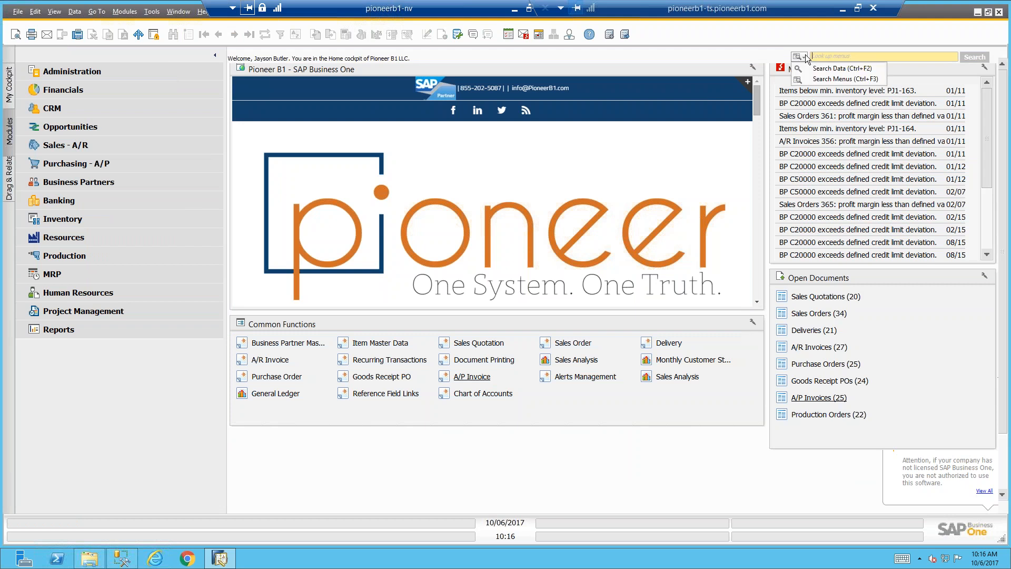
left_click(825, 77)
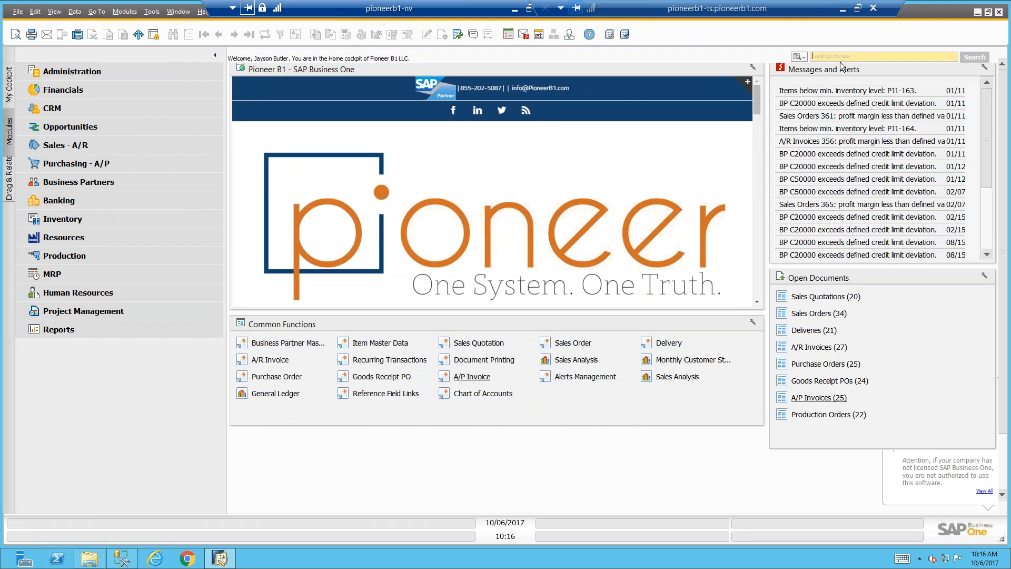
left_click(804, 56)
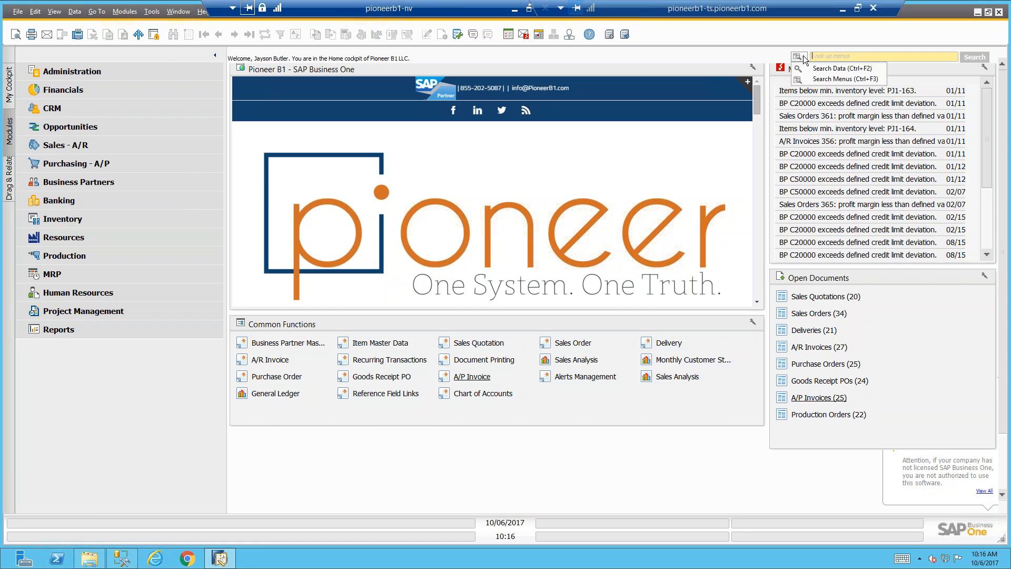
left_click(841, 80)
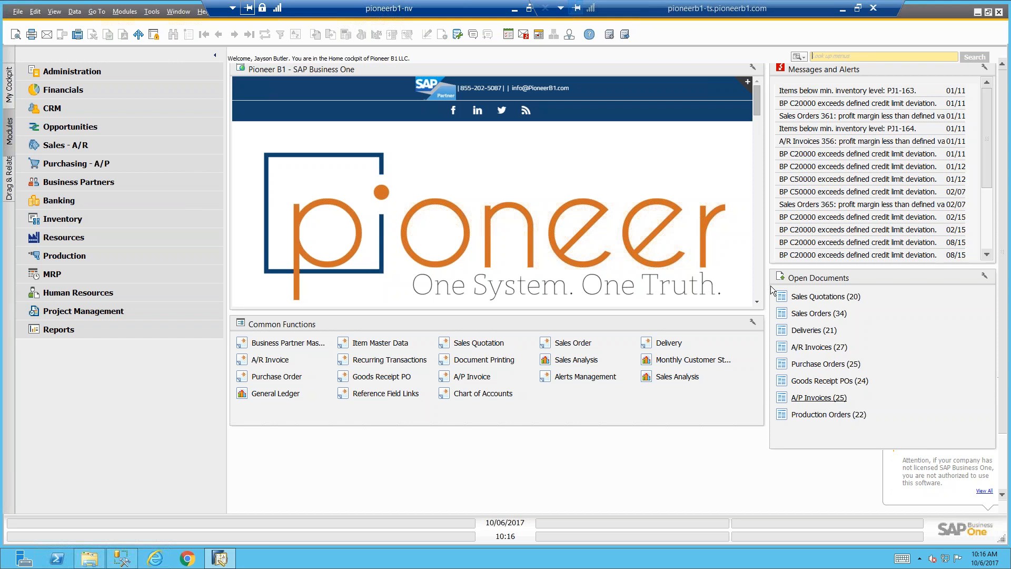
type("refe")
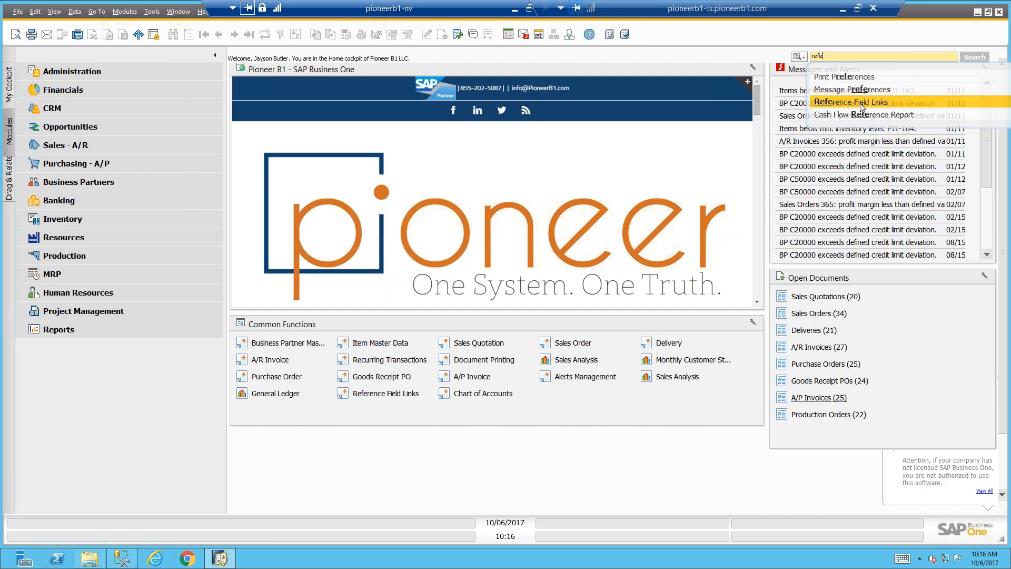
left_click(819, 105)
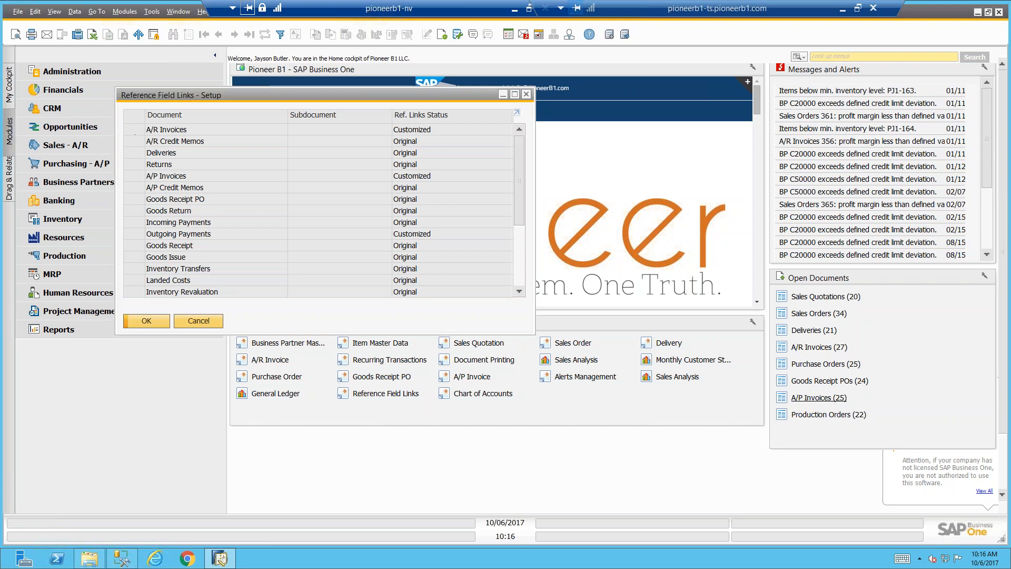
Open the A/R Invoices reference field definition to review its field and default values, and switch to the presentation slides
double_click(133, 131)
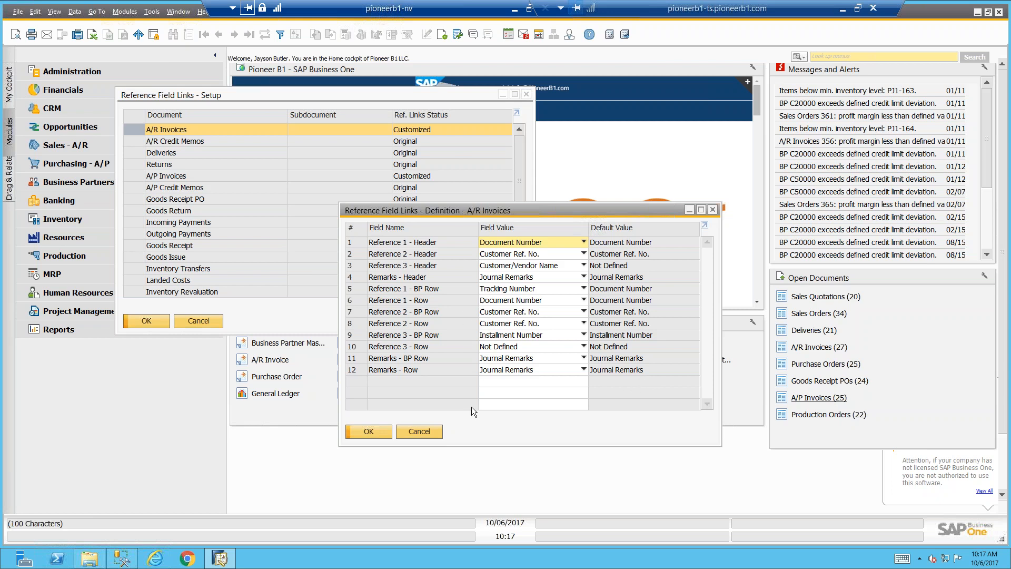
mouse_move(2, 568)
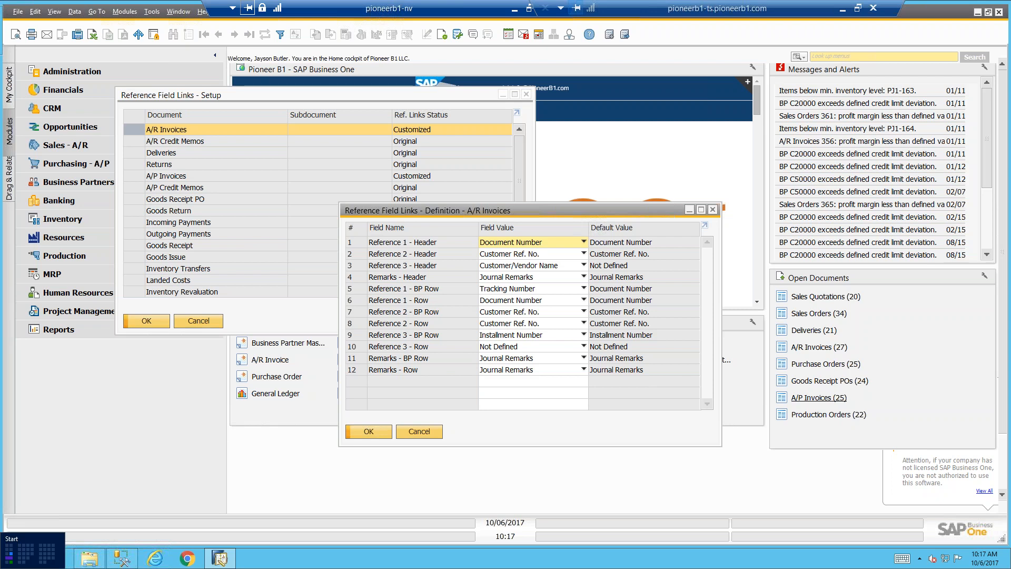
key("alt+Tab")
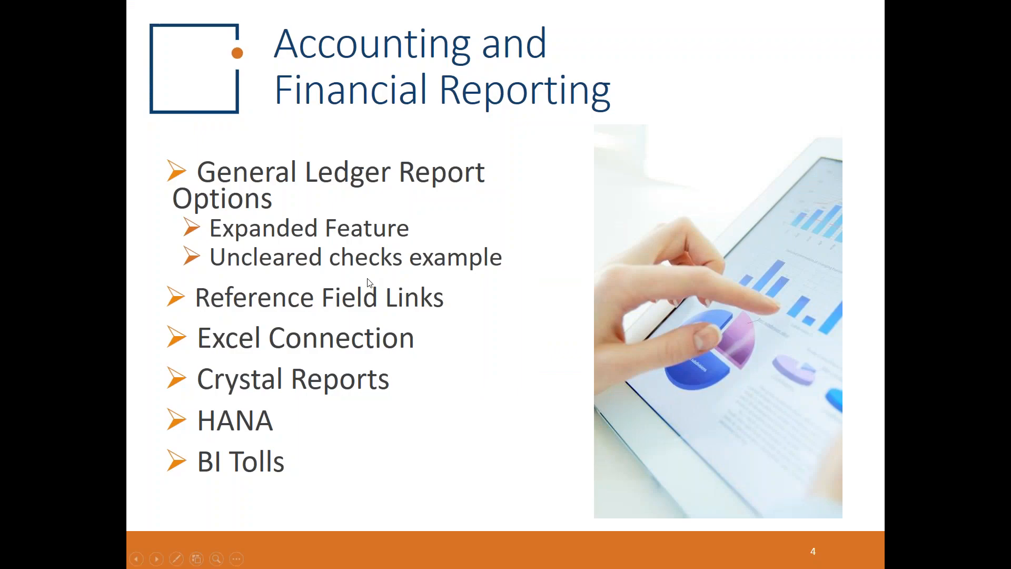
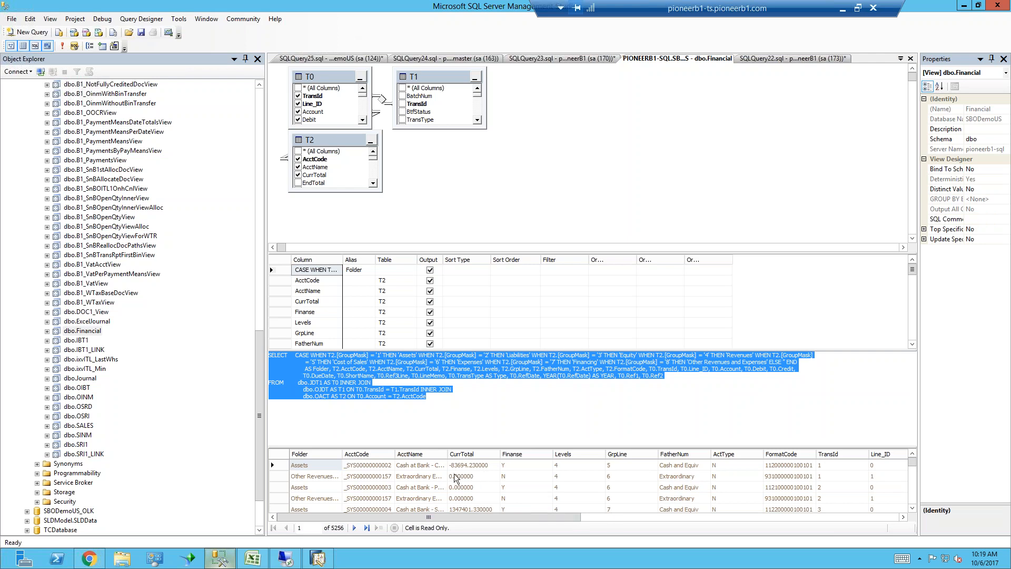
Look through the columns of the Financial view's results, and switch to the Profit and Loss Cube workbook in Excel
left_click_drag(470, 516, 603, 504)
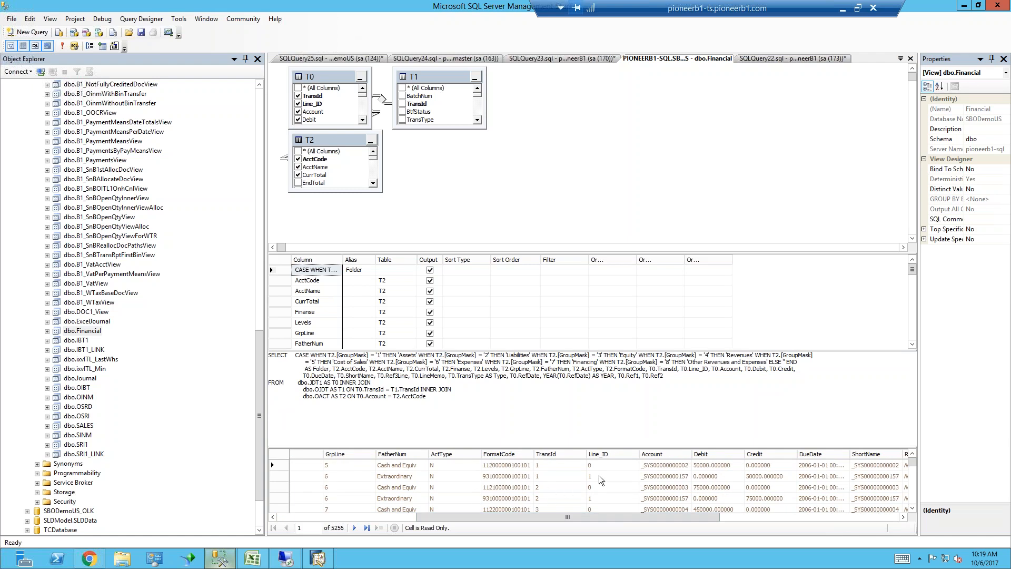
left_click_drag(709, 516, 902, 525)
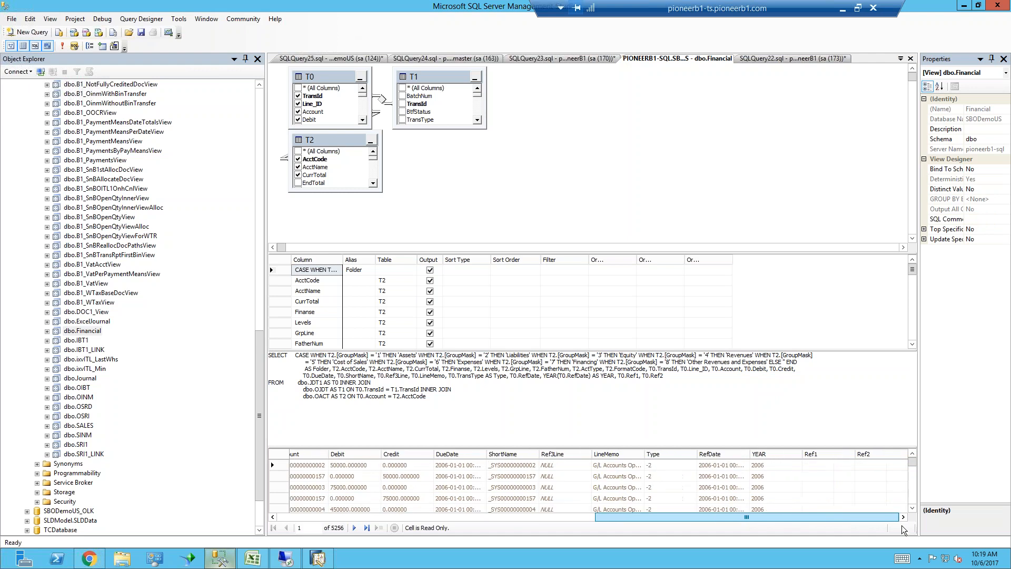
left_click_drag(752, 523, 481, 518)
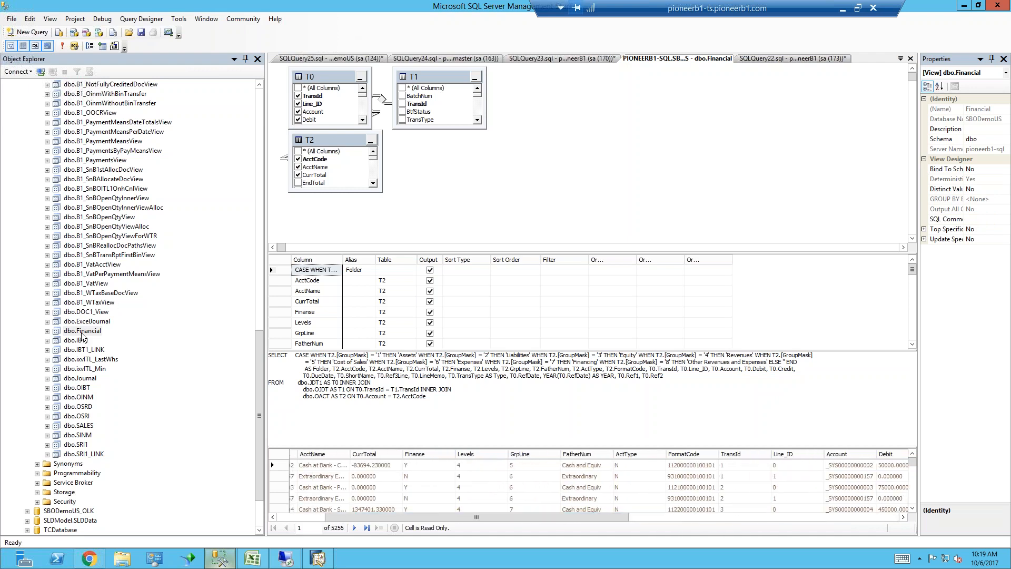
left_click(245, 553)
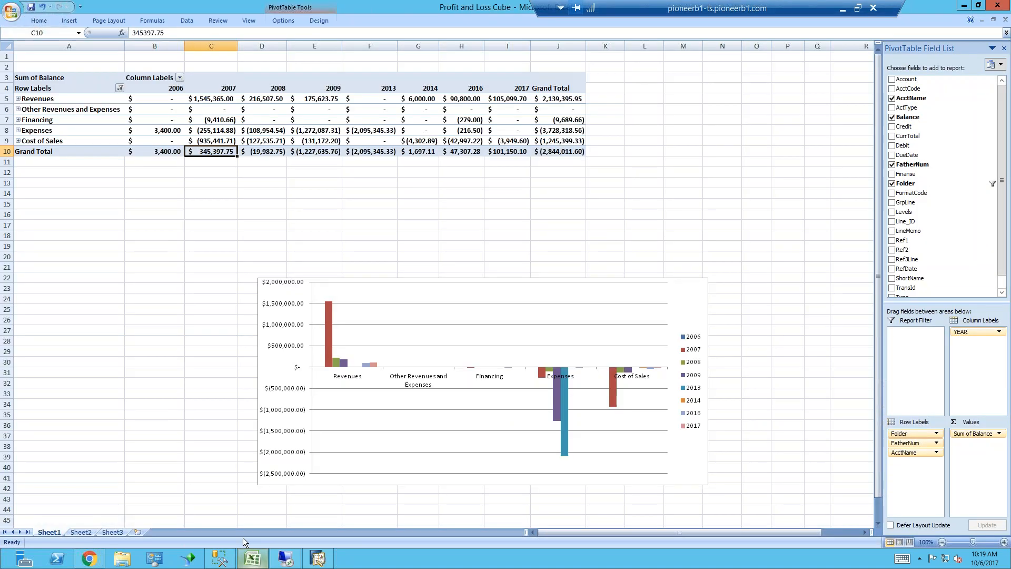
left_click(38, 20)
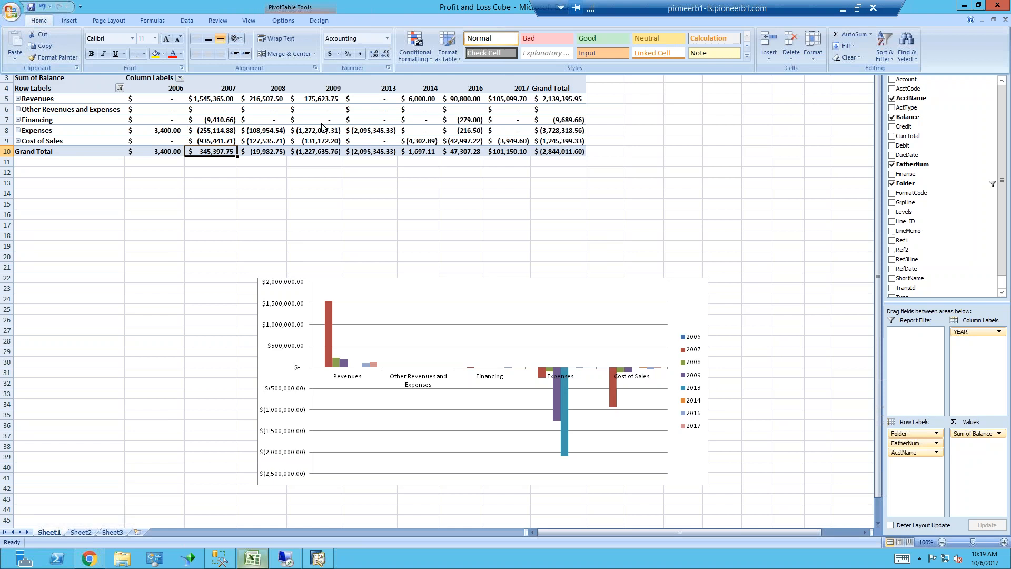
left_click(243, 89)
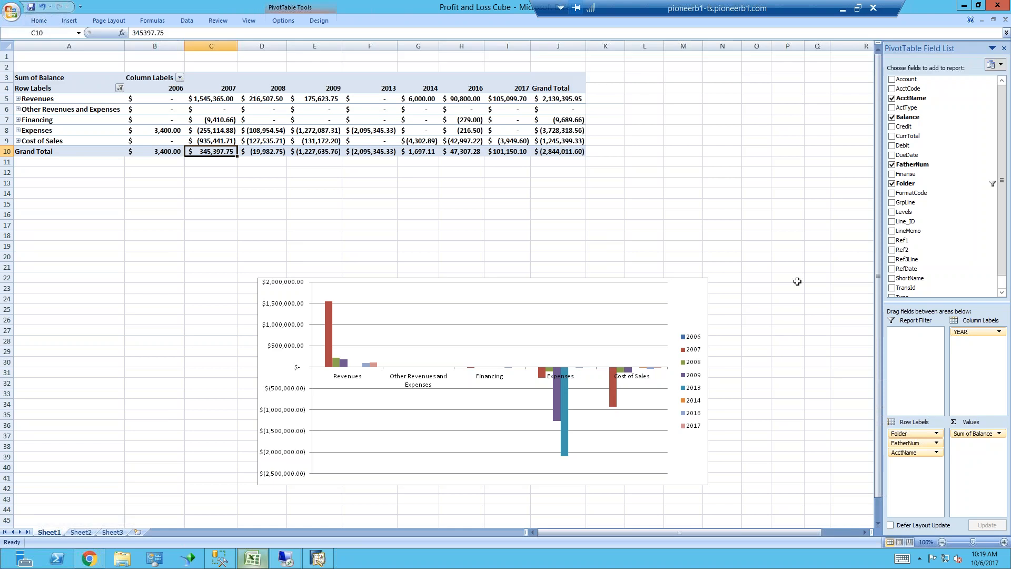
Filter the pivot table's YEAR field to show only 2014, 2016 and 2017
left_click(997, 330)
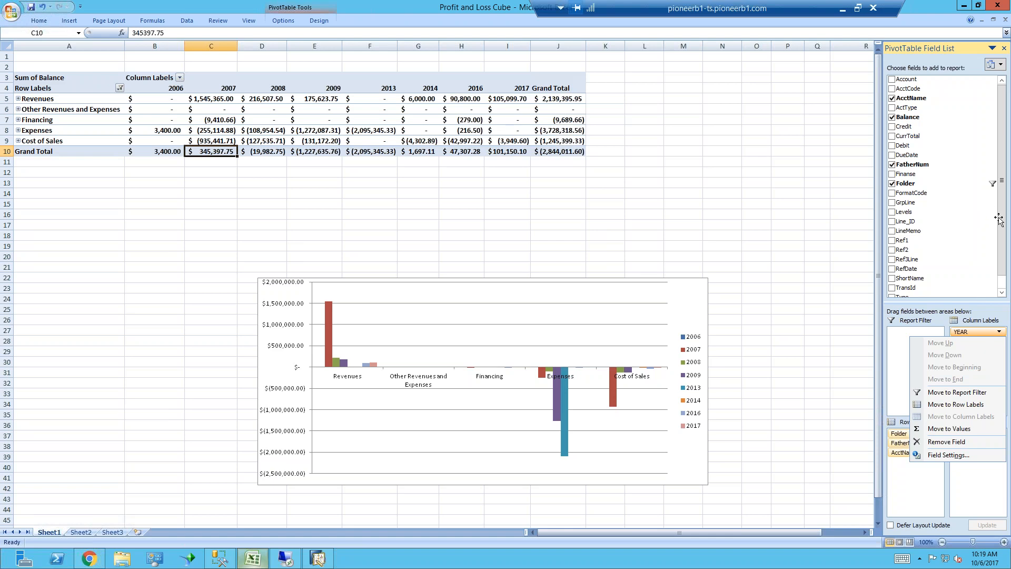
left_click(1000, 293)
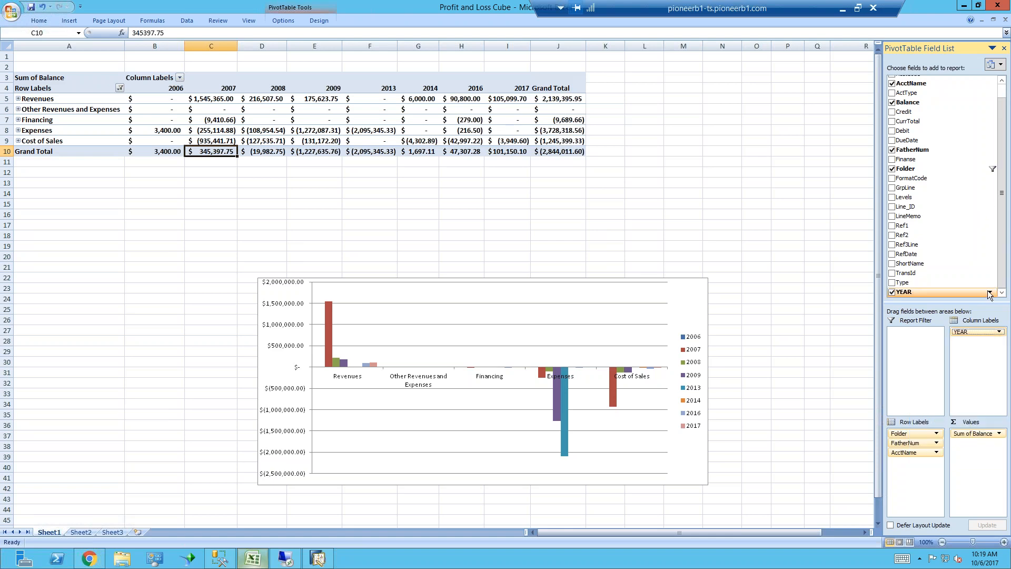
left_click(989, 292)
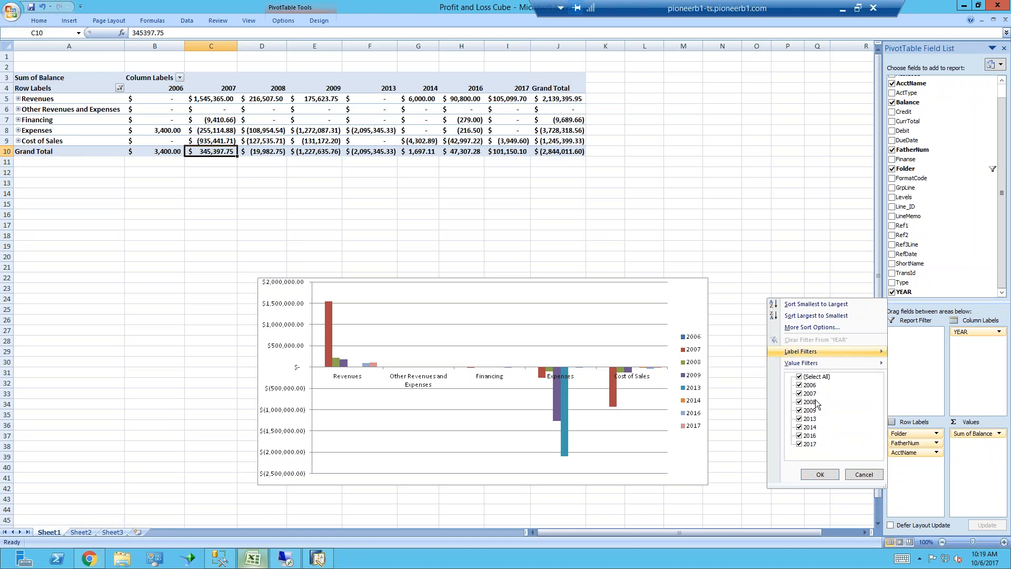
left_click(799, 377)
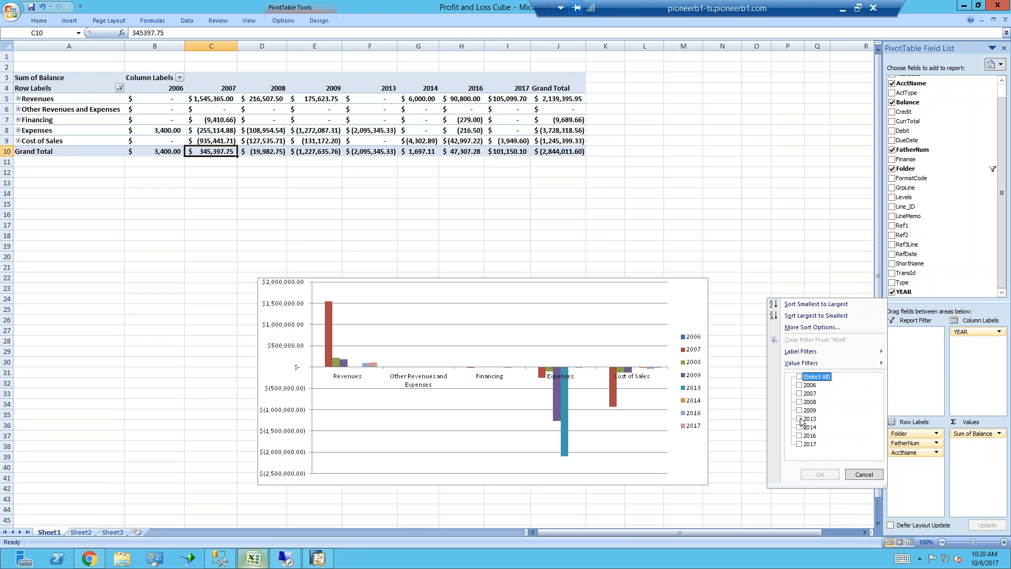
left_click(800, 444)
left_click(800, 436)
left_click(801, 428)
left_click(800, 428)
left_click(819, 474)
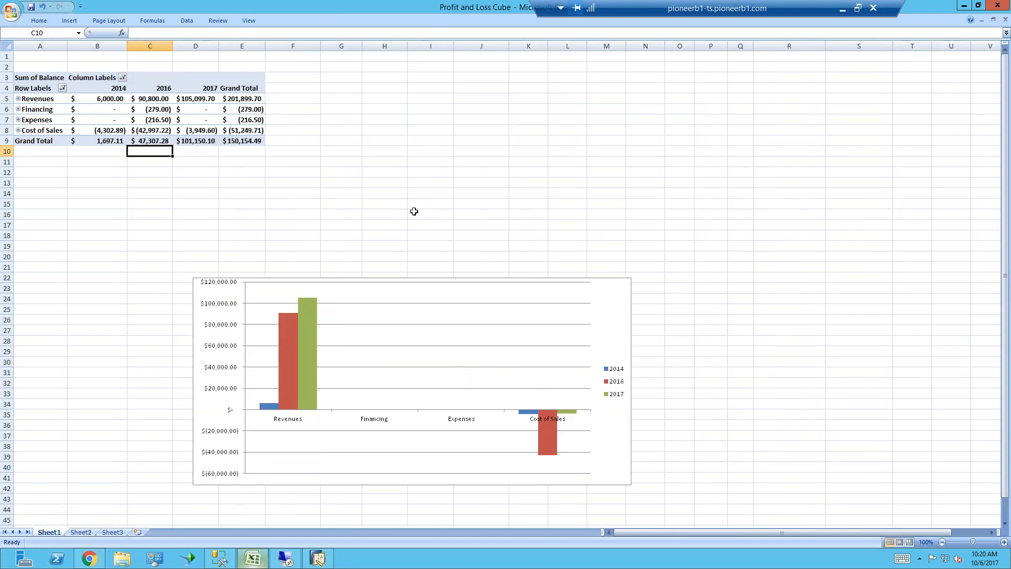
Expand the Revenues group in the pivot table, and replace AcctName with Account and FormatCode in the row labels
left_click(94, 77)
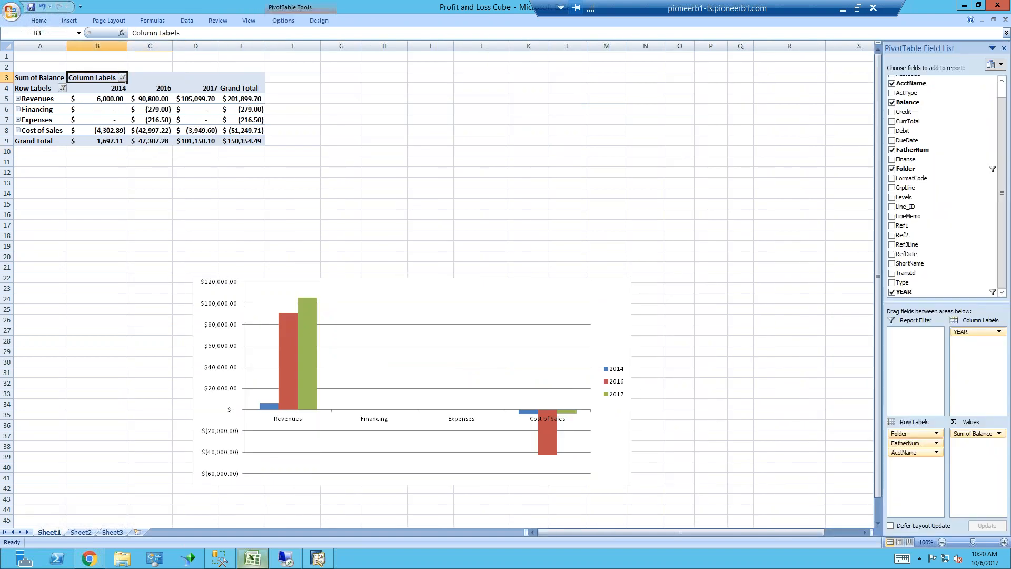
left_click(18, 99)
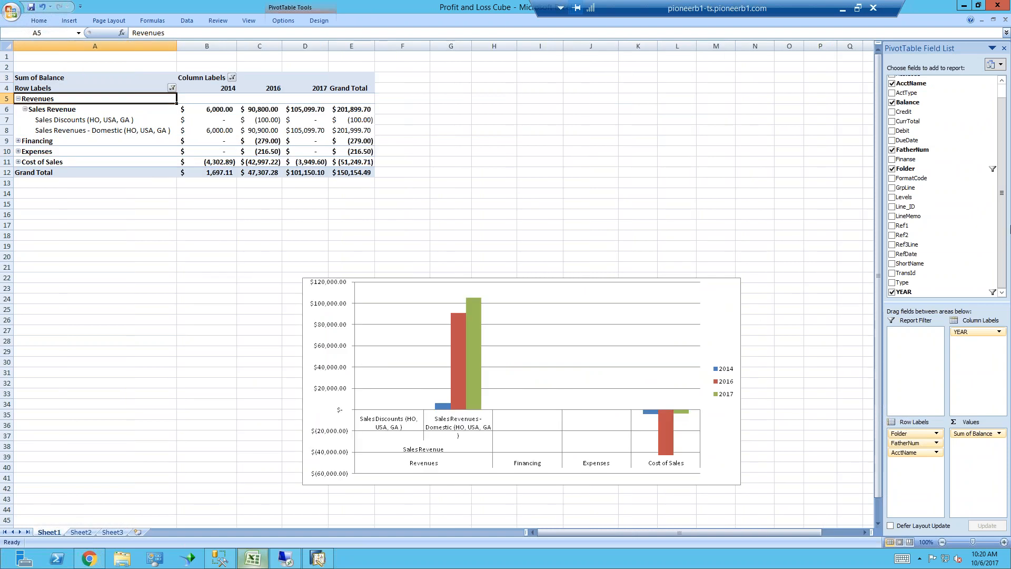
scroll(1001, 189, "up", 2)
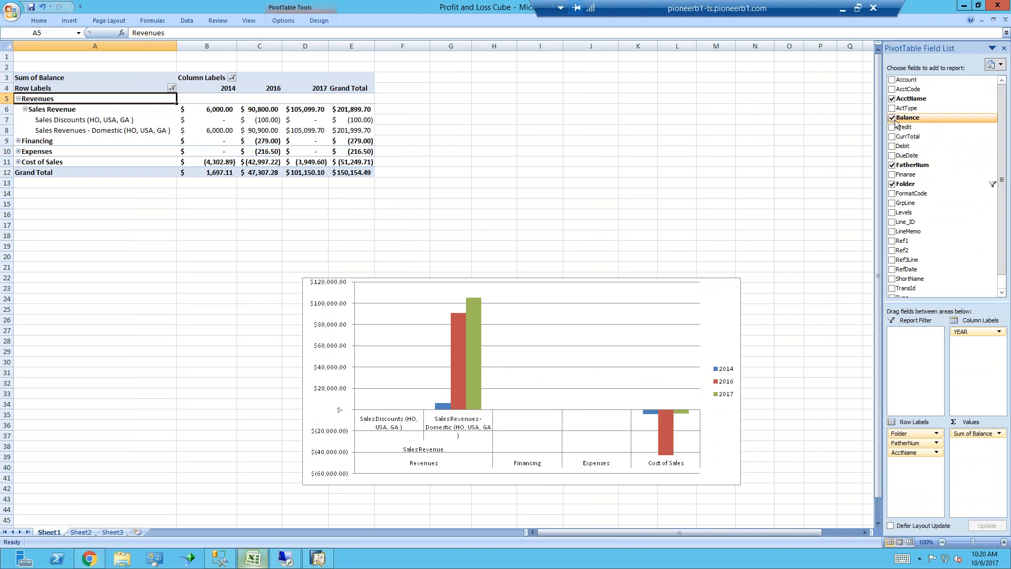
left_click(892, 80)
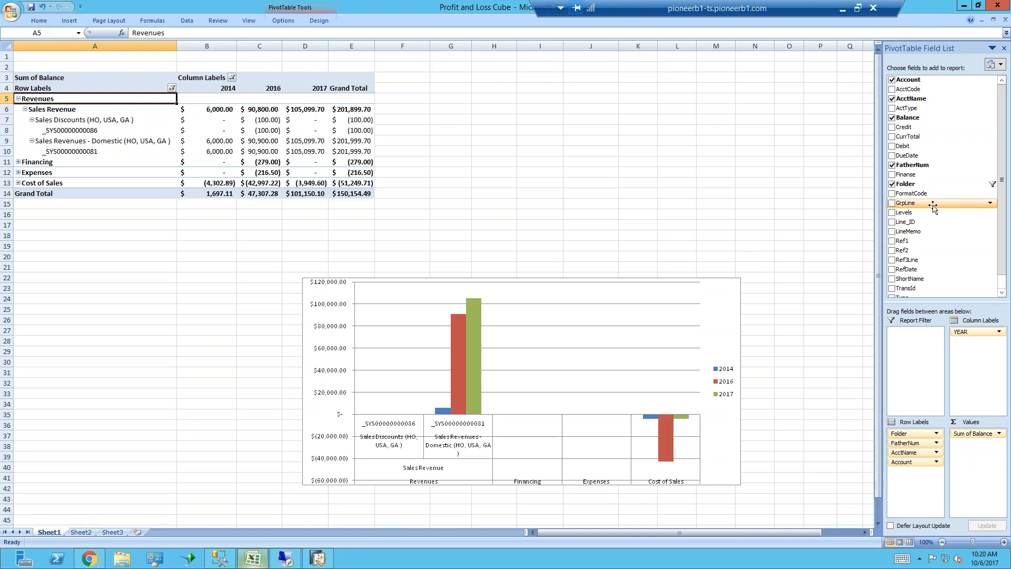
left_click(892, 193)
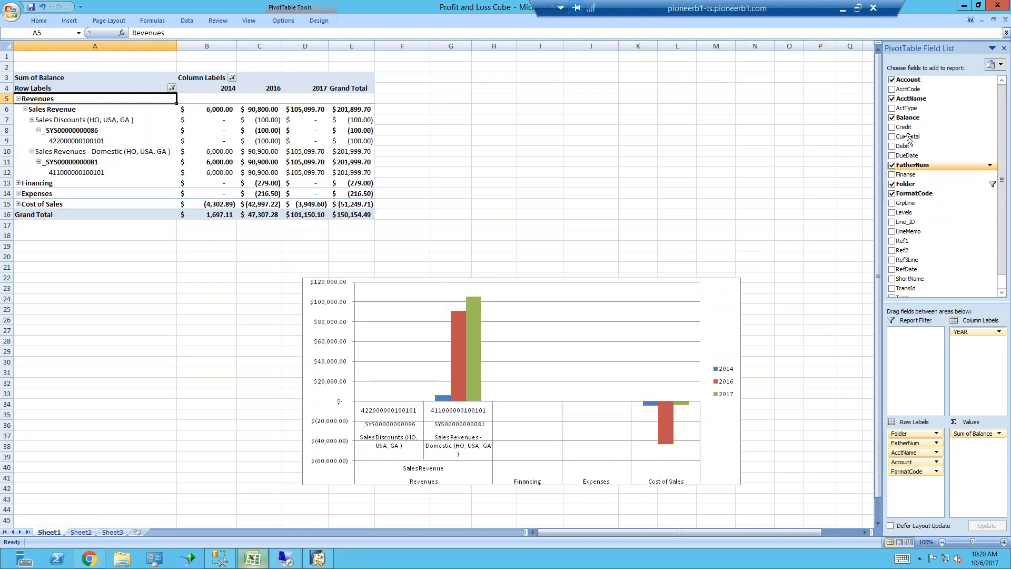
left_click(892, 99)
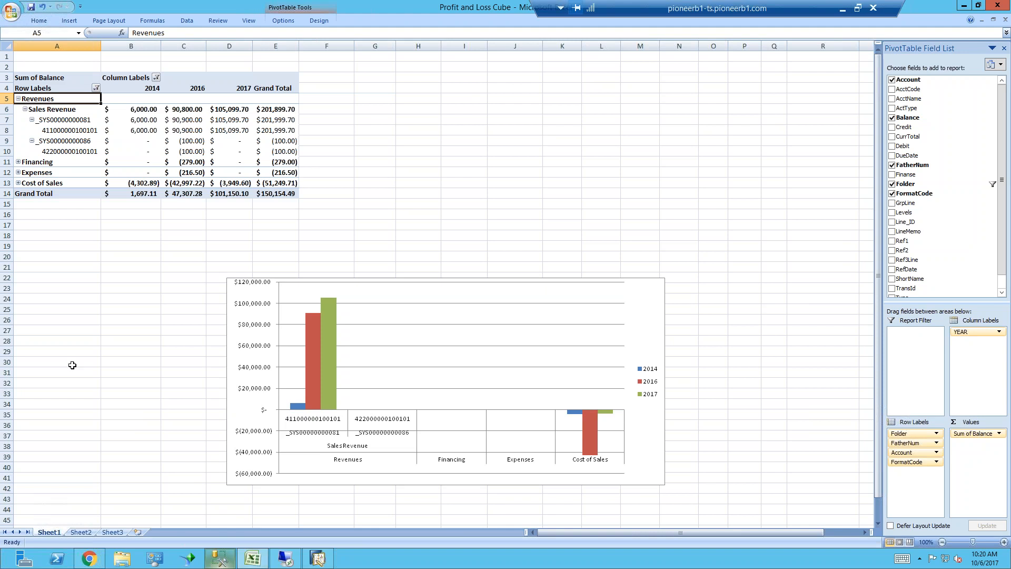
Switch to SQL Server Management Studio and open a new query on the SBODemoUS database
left_click(224, 560)
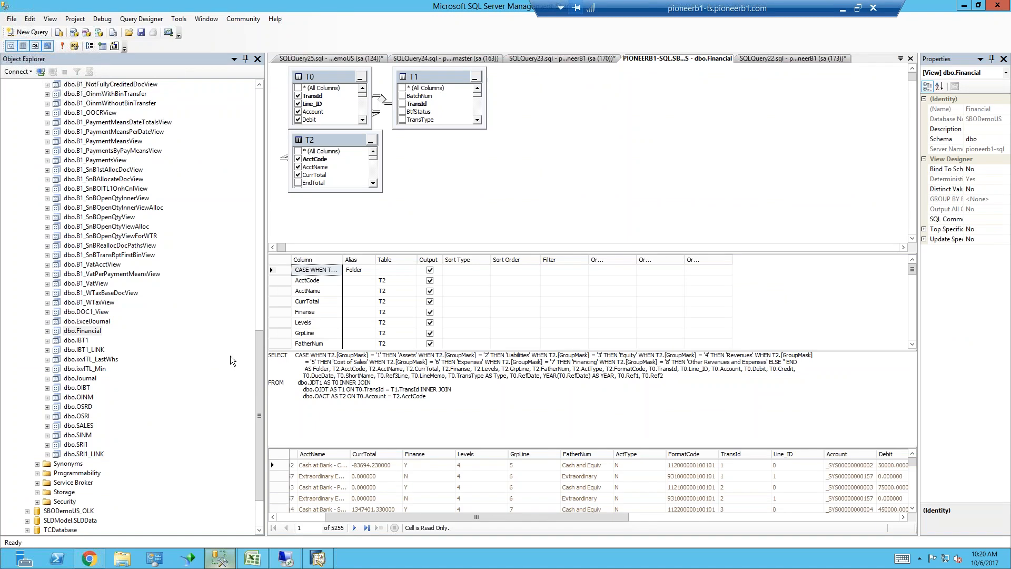
left_click_drag(261, 409, 264, 164)
right_click(64, 238)
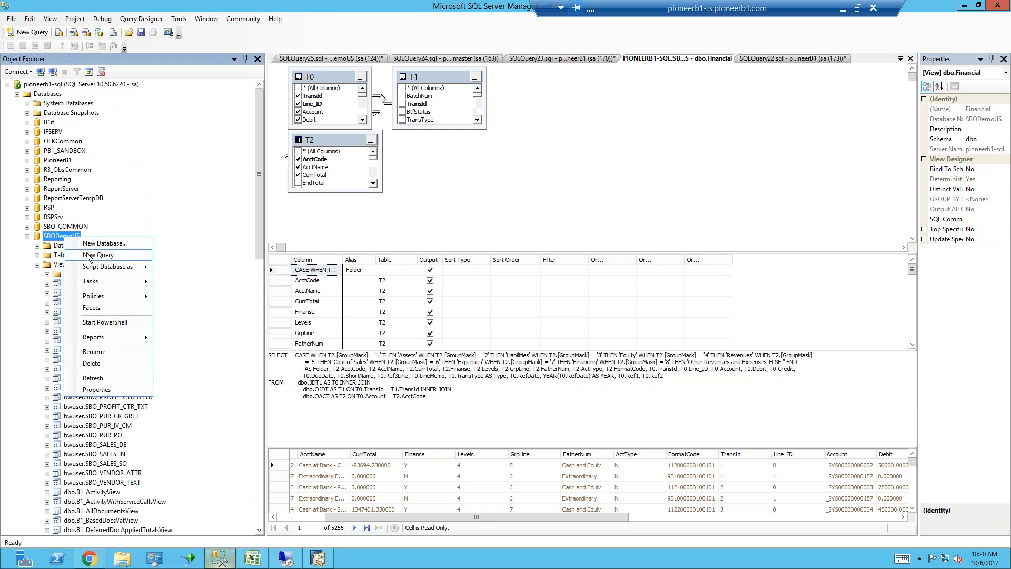
left_click(88, 255)
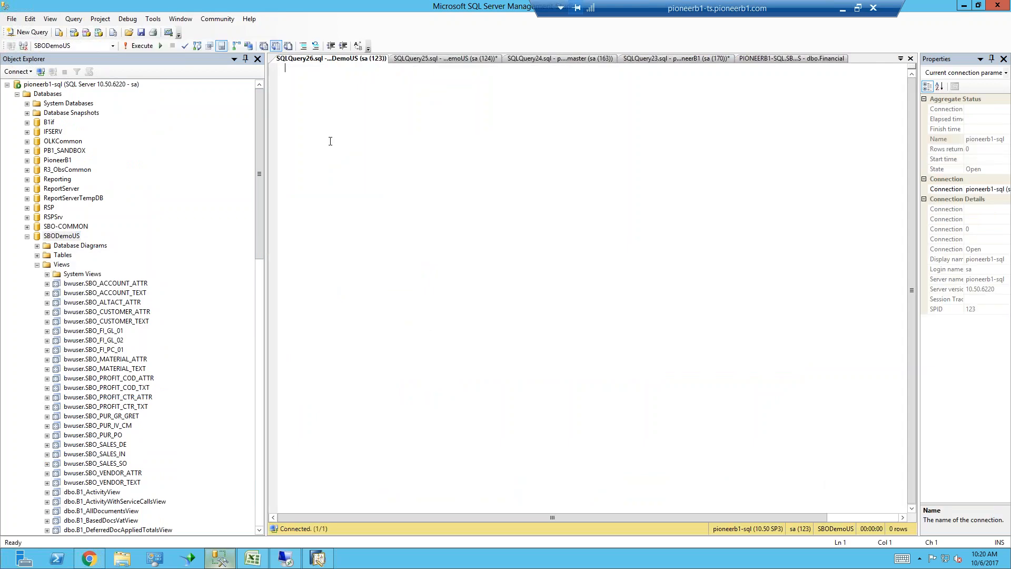
Write and execute the statement "Create VIEW SalesCubeTest As Select * From ORDR"
type("Create VIEW")
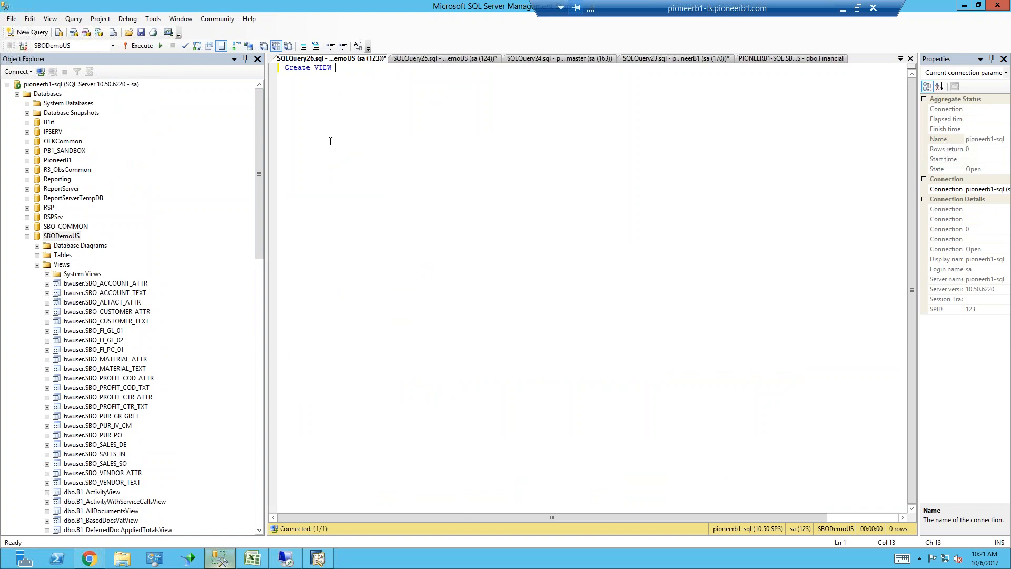
type(" SalesCubeTest As")
key("Return")
key("Return")
type("Selec")
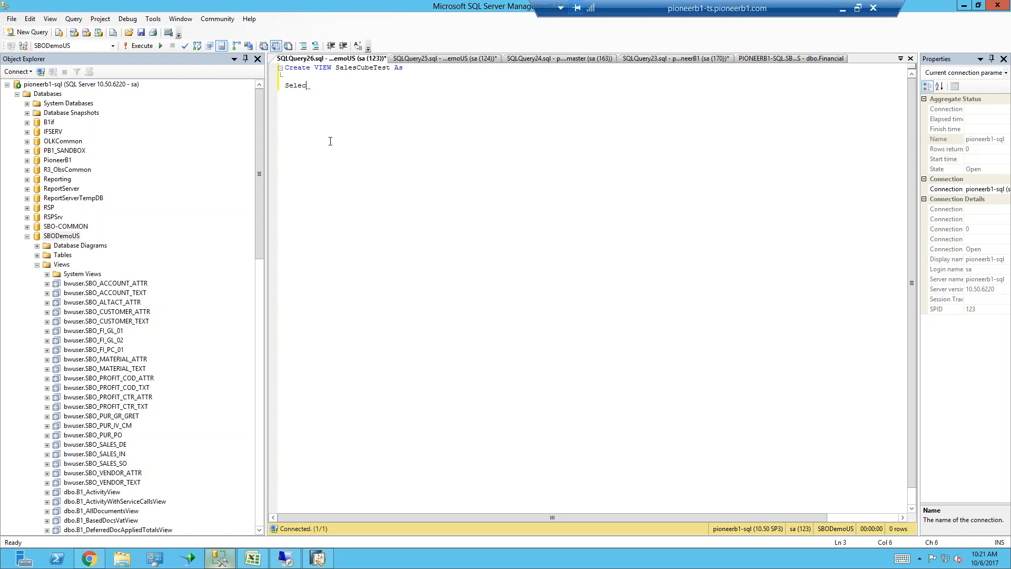
type("t * From ORDR")
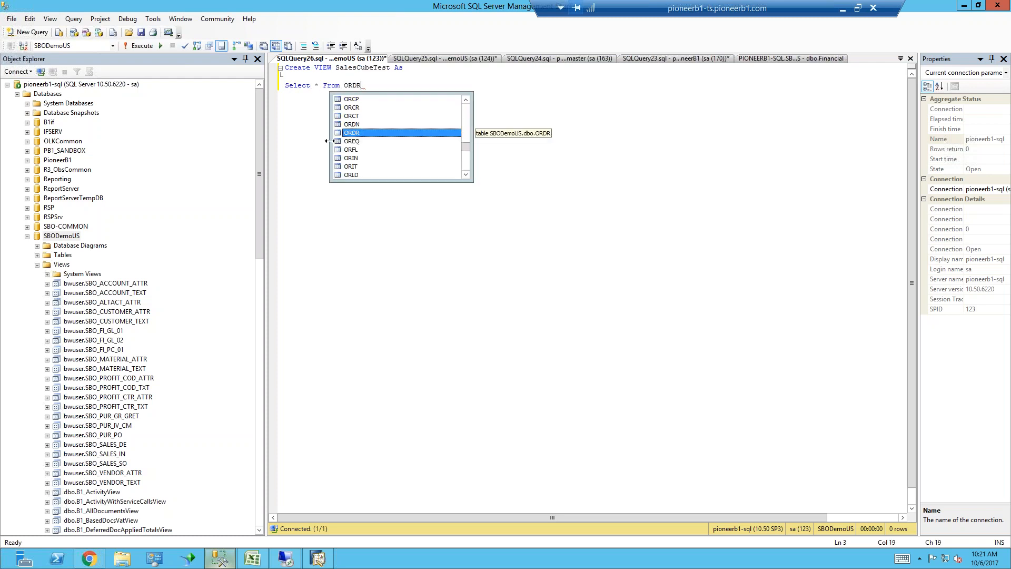
left_click(298, 85)
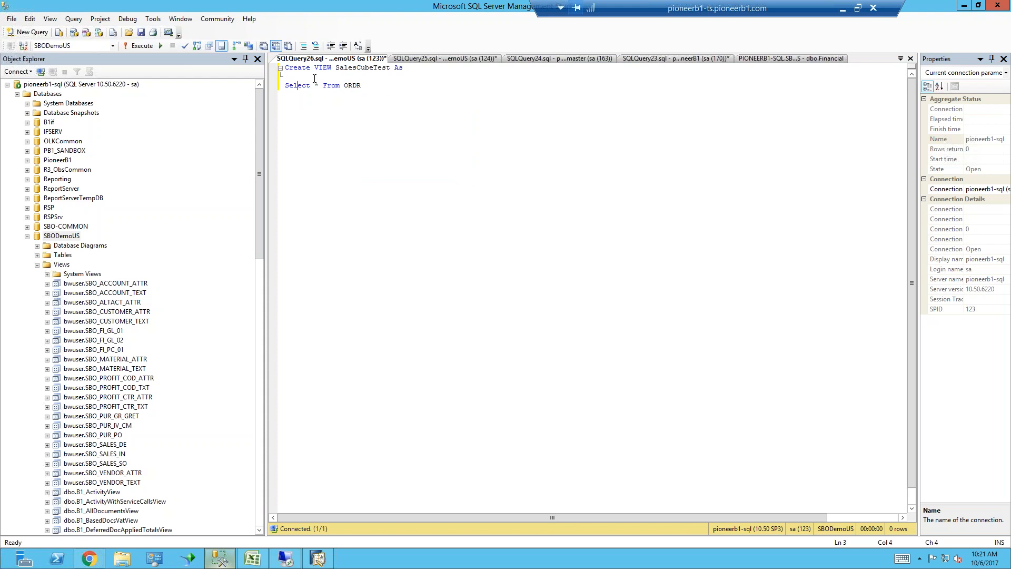
left_click(137, 44)
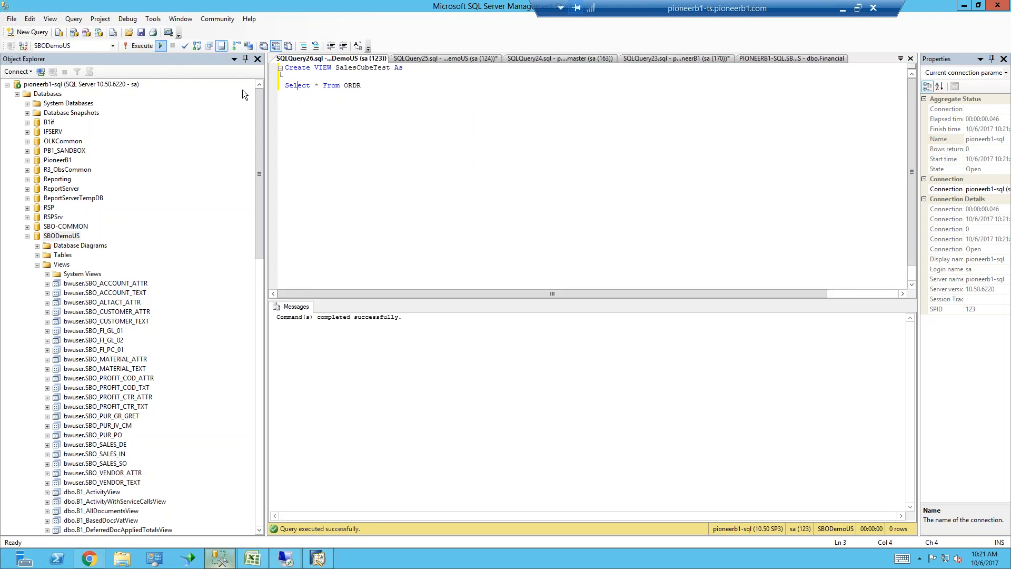
Refresh the Views of SBODemoUS and open the dbo.SalesCubeTest view in design mode
left_click(60, 265)
right_click(61, 269)
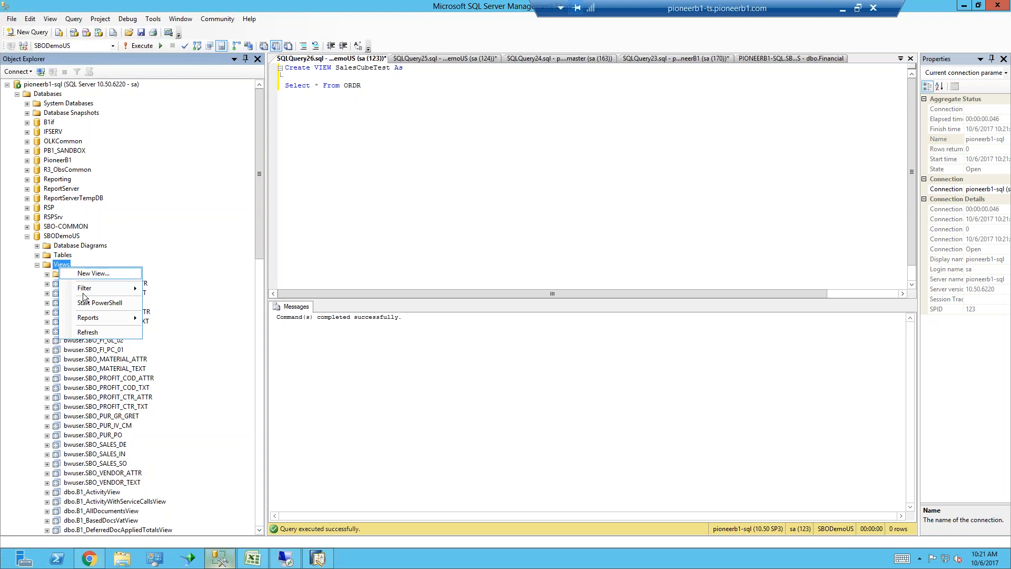
left_click(96, 333)
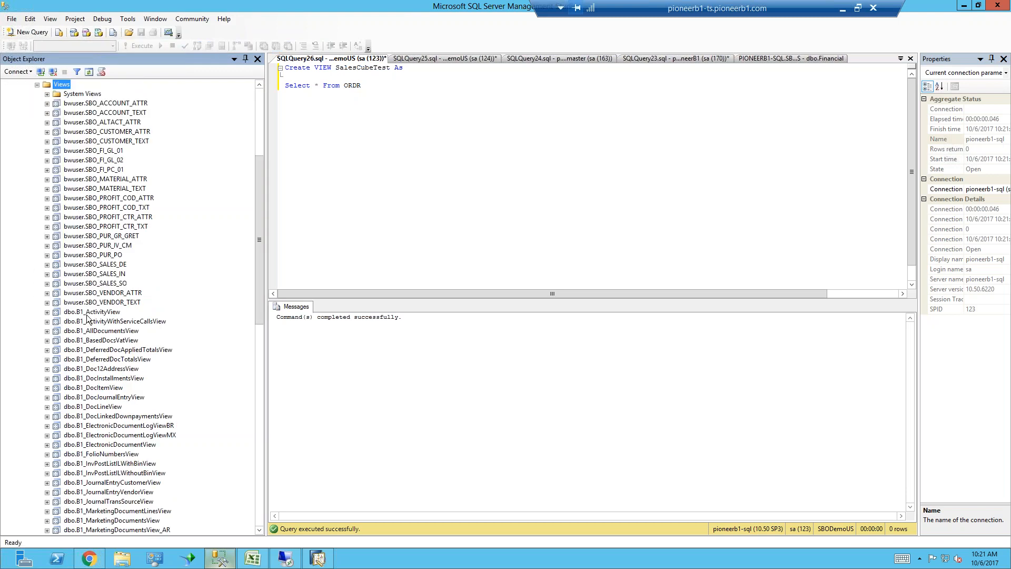
left_click_drag(261, 300, 259, 458)
left_click(91, 398)
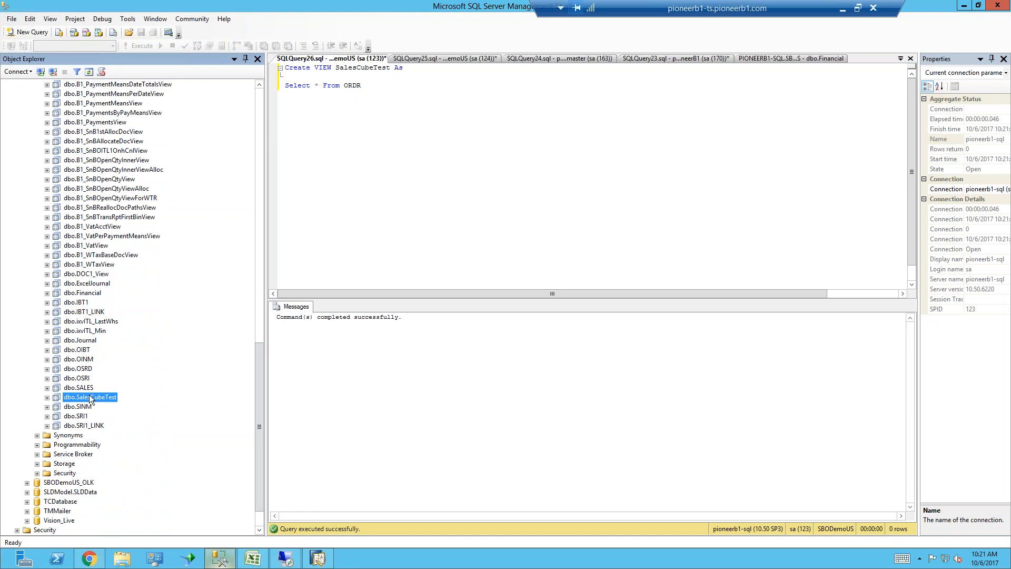
right_click(91, 398)
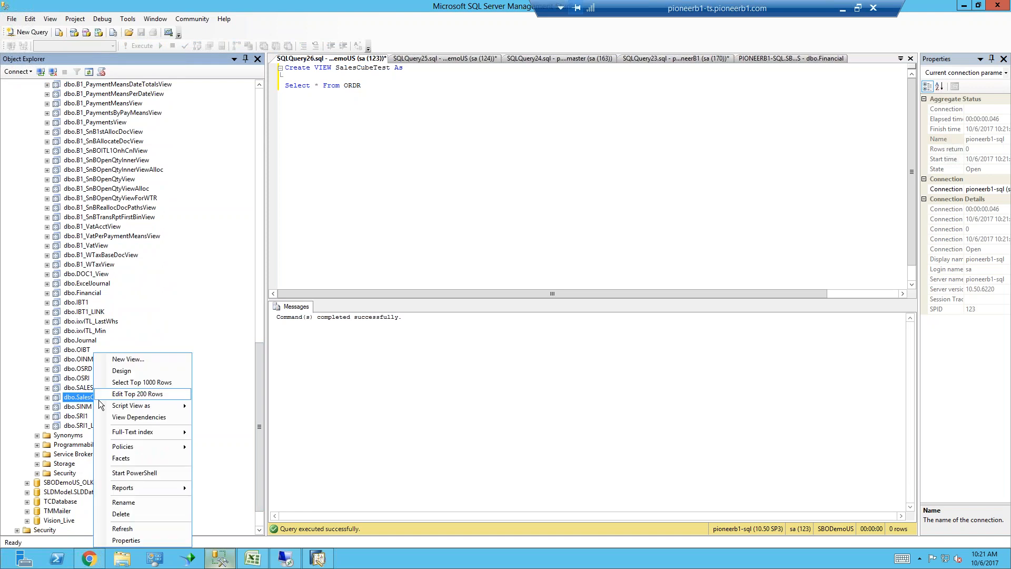
left_click(133, 373)
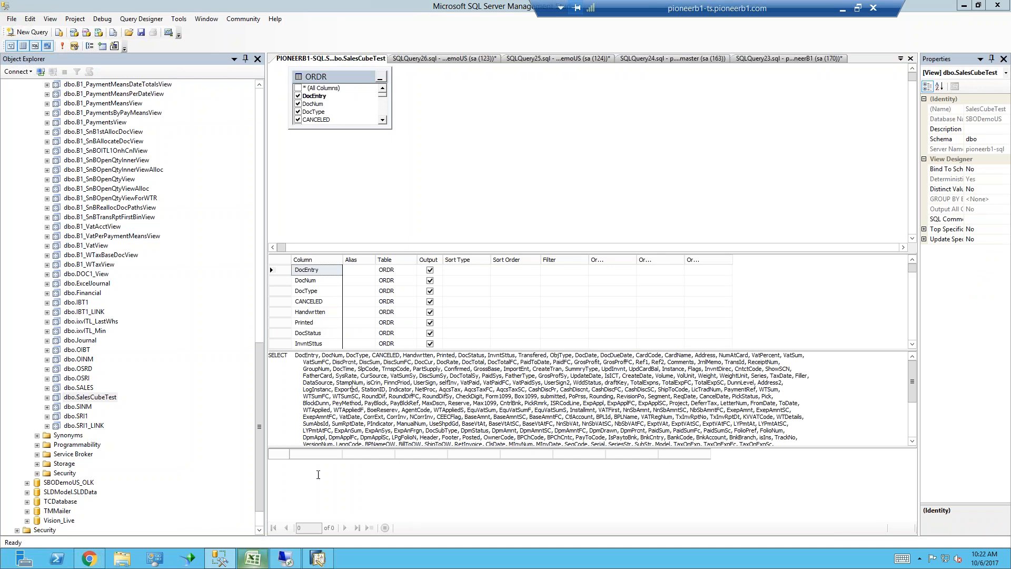
Switch to Excel and create a new blank workbook
left_click(255, 562)
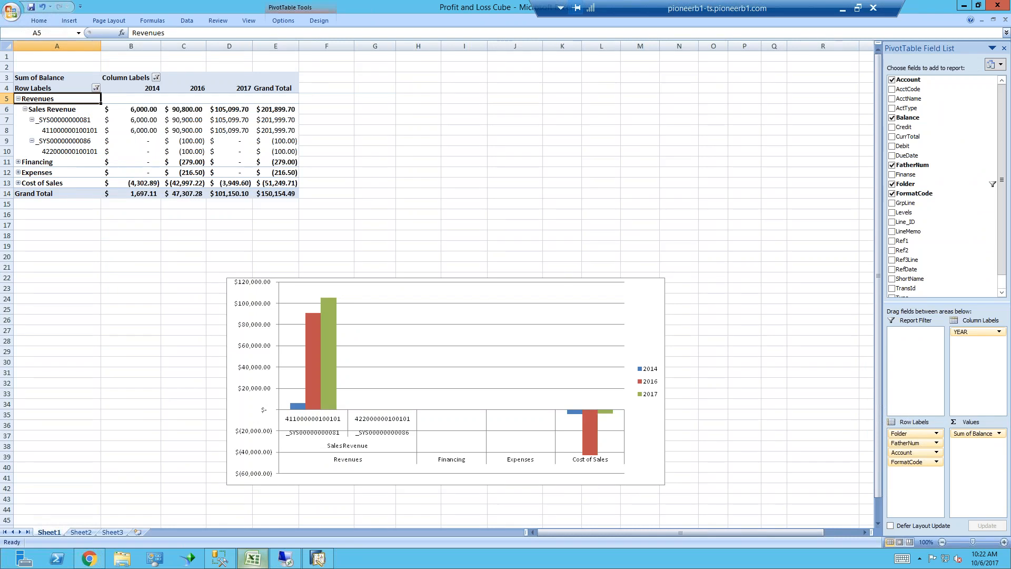
left_click(37, 20)
left_click(17, 18)
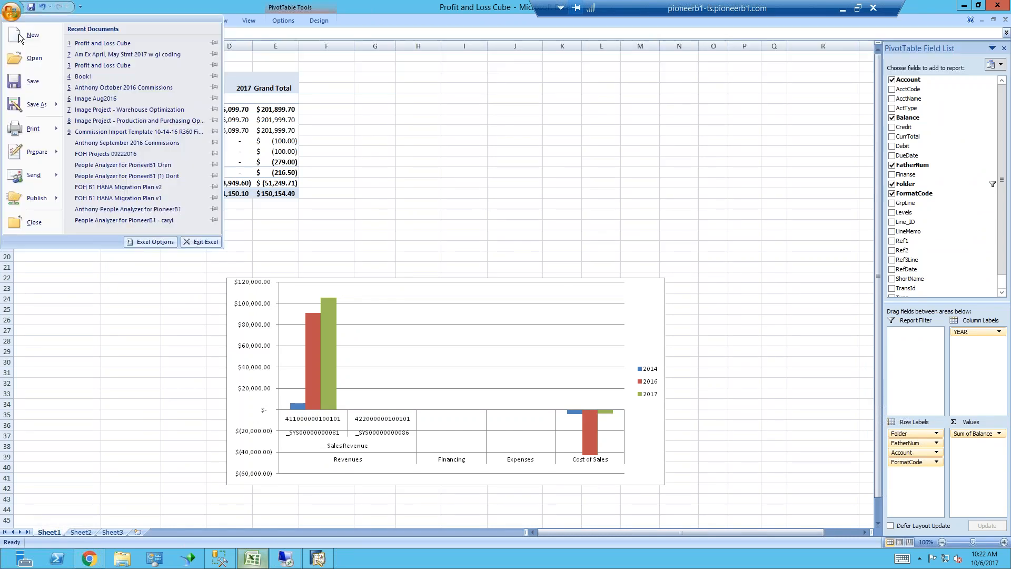
left_click(18, 34)
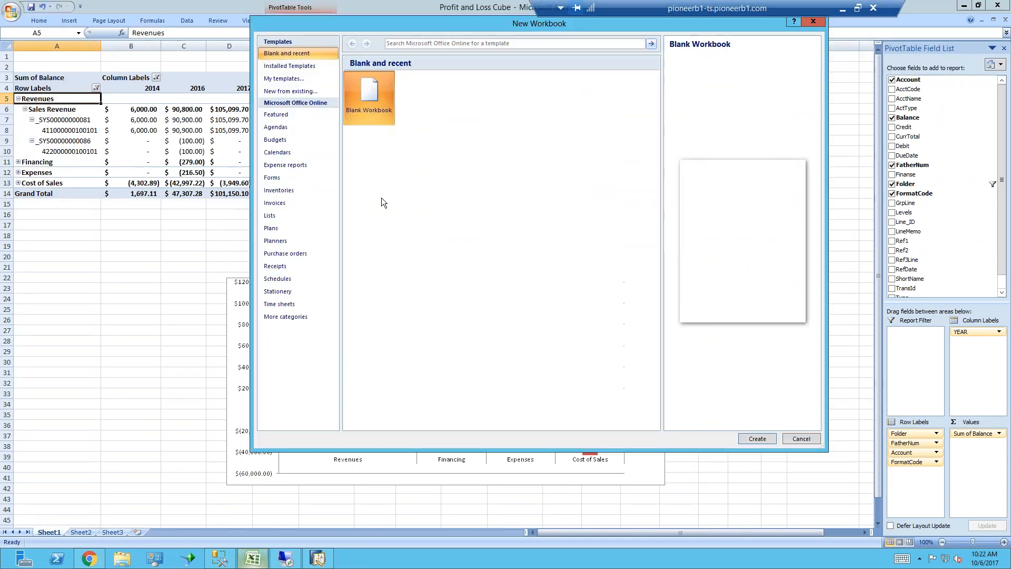
double_click(382, 93)
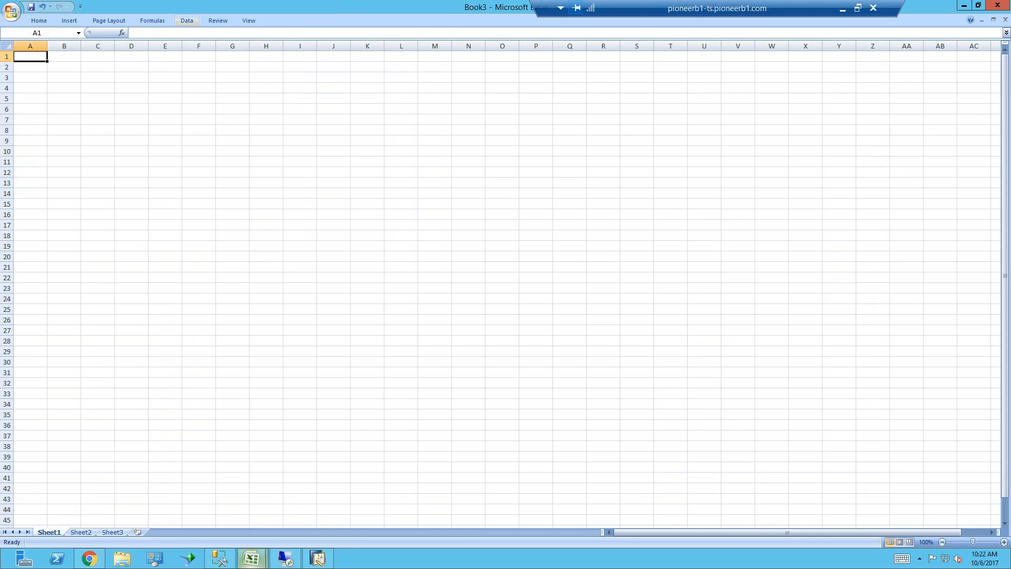
left_click(38, 20)
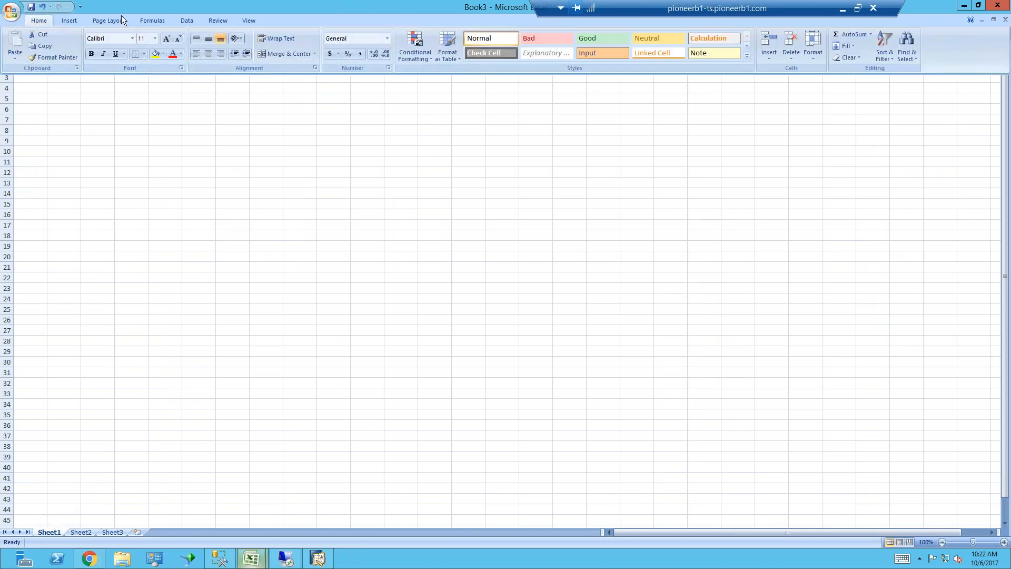
Start a SQL Server data connection to pioneerb1-sql, logging on with user name sa and the account password
left_click(78, 20)
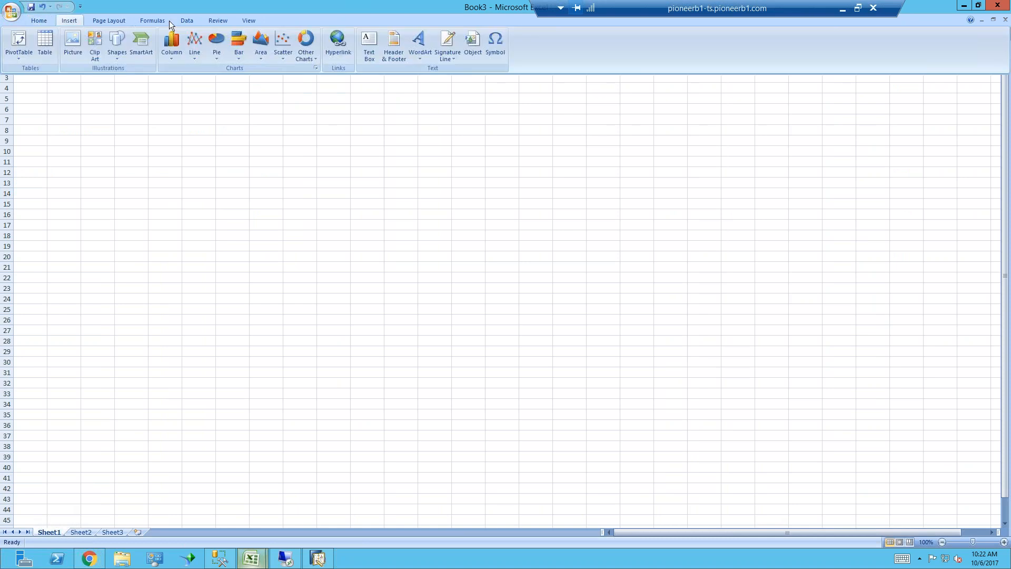
left_click(187, 21)
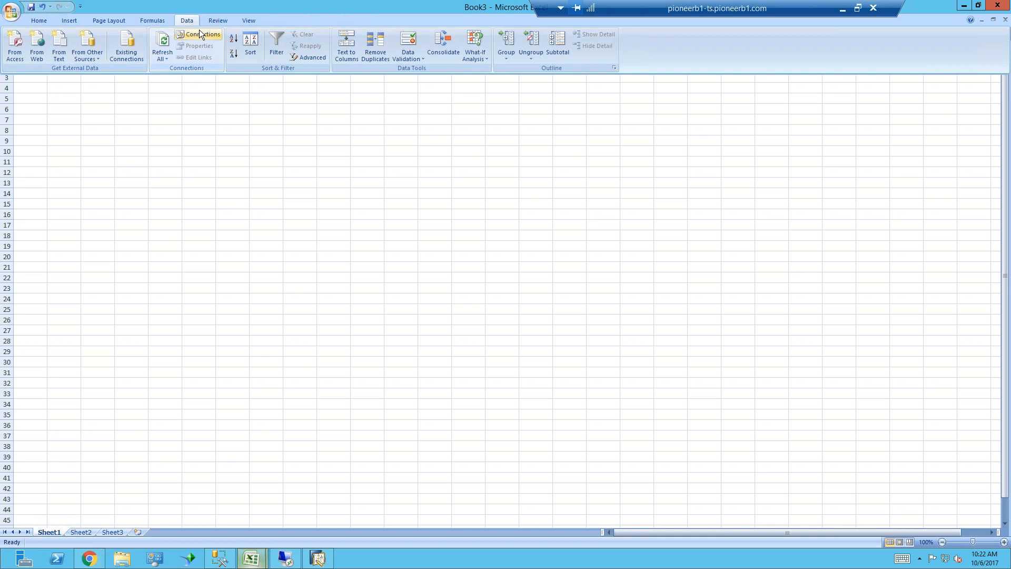
left_click(93, 55)
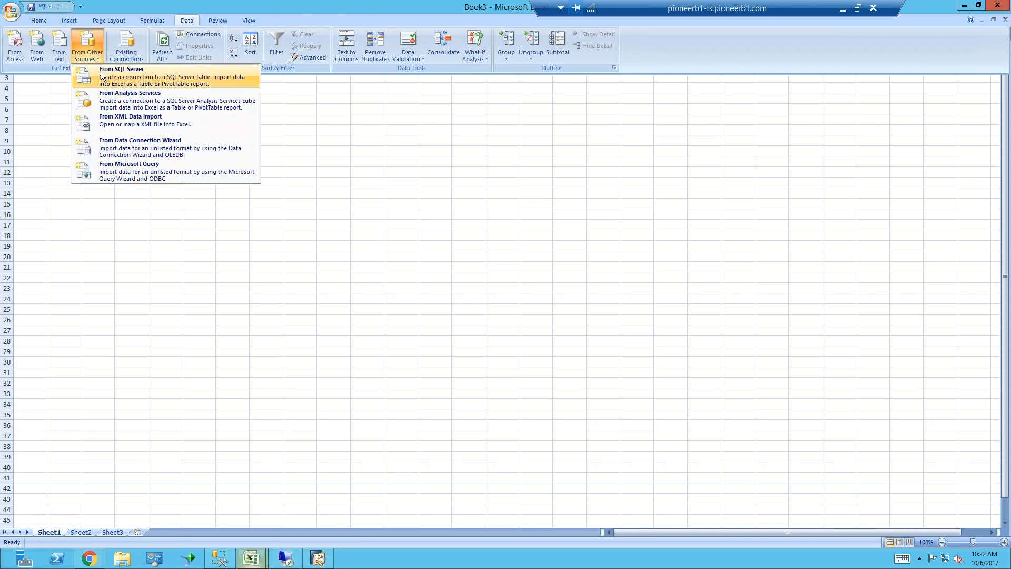
left_click(102, 76)
type("pioneerb1-sql")
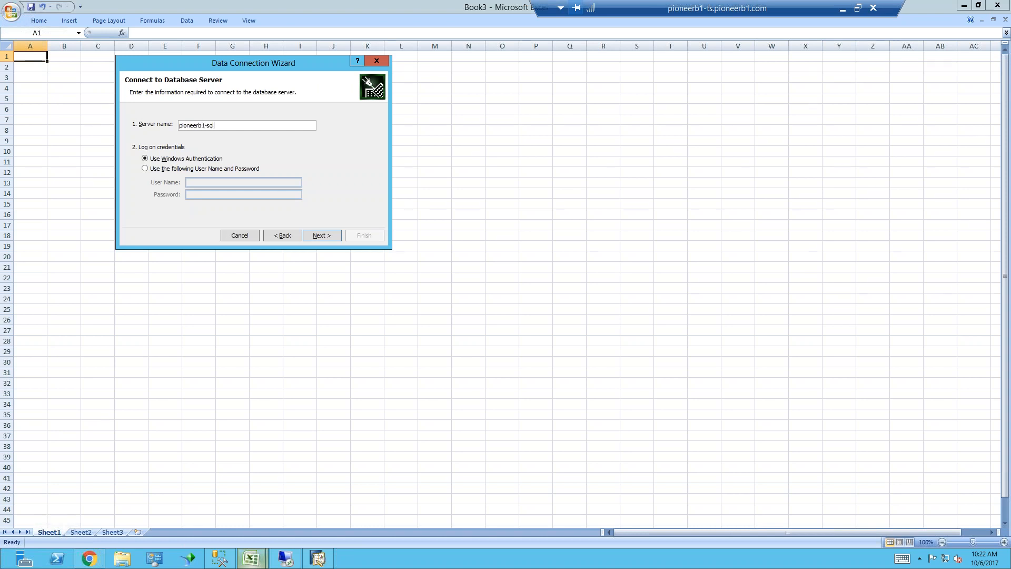
left_click(145, 168)
left_click(199, 183)
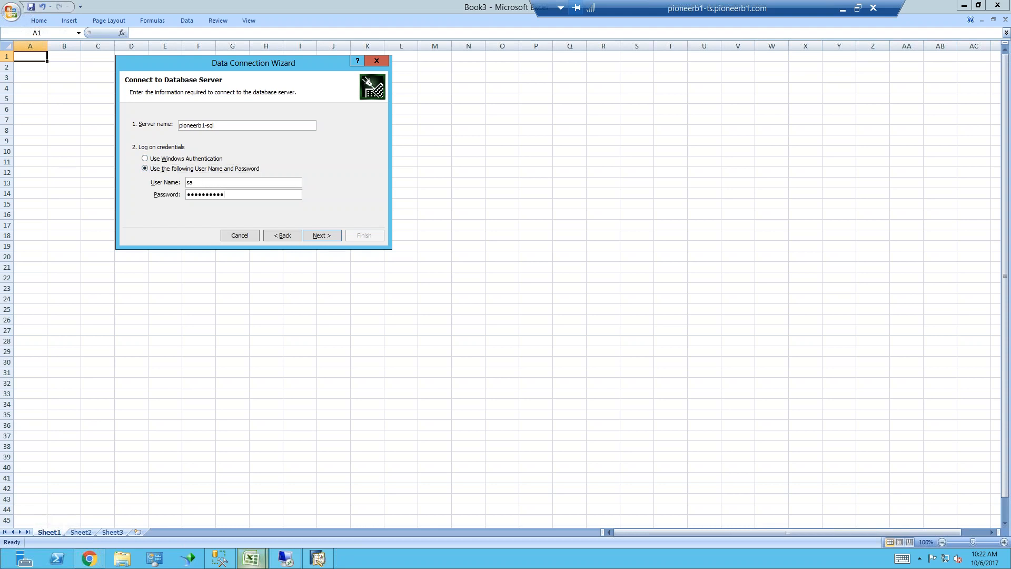
left_click(323, 235)
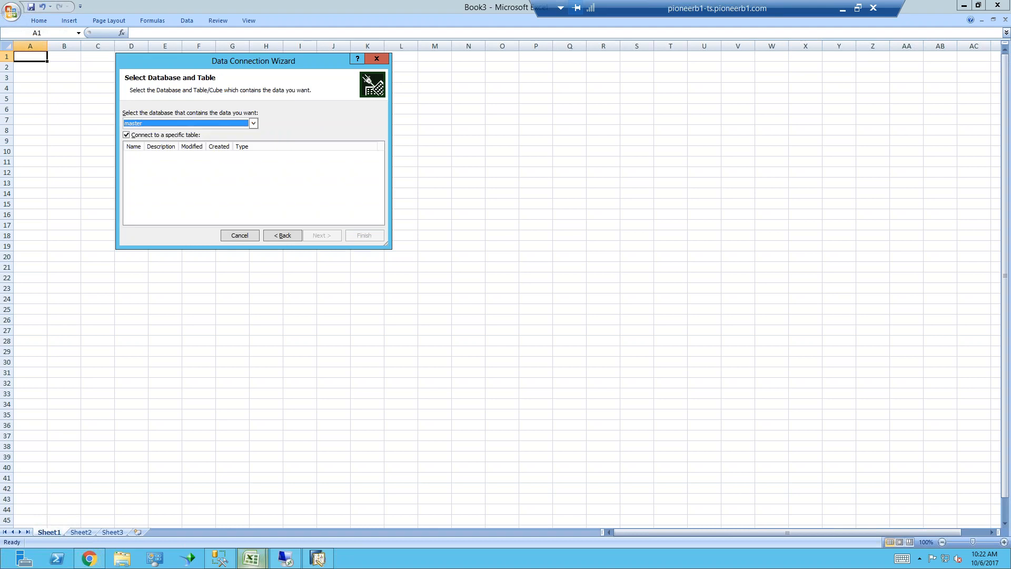
Choose the SBODemoUS database and its SalesCubeTest view as the source of the data connection
left_click(253, 122)
scroll(238, 143, "down", 4)
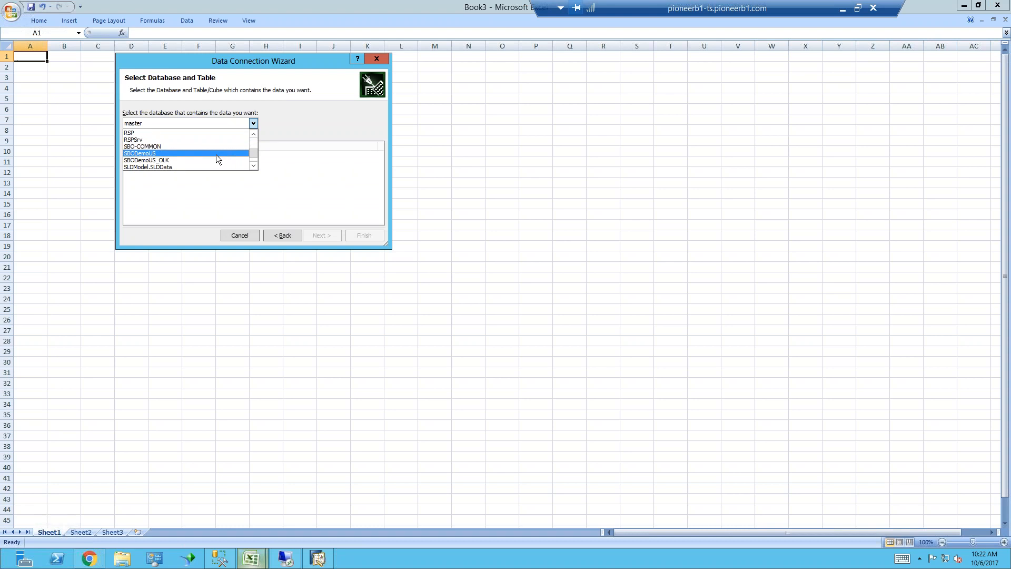
left_click(216, 153)
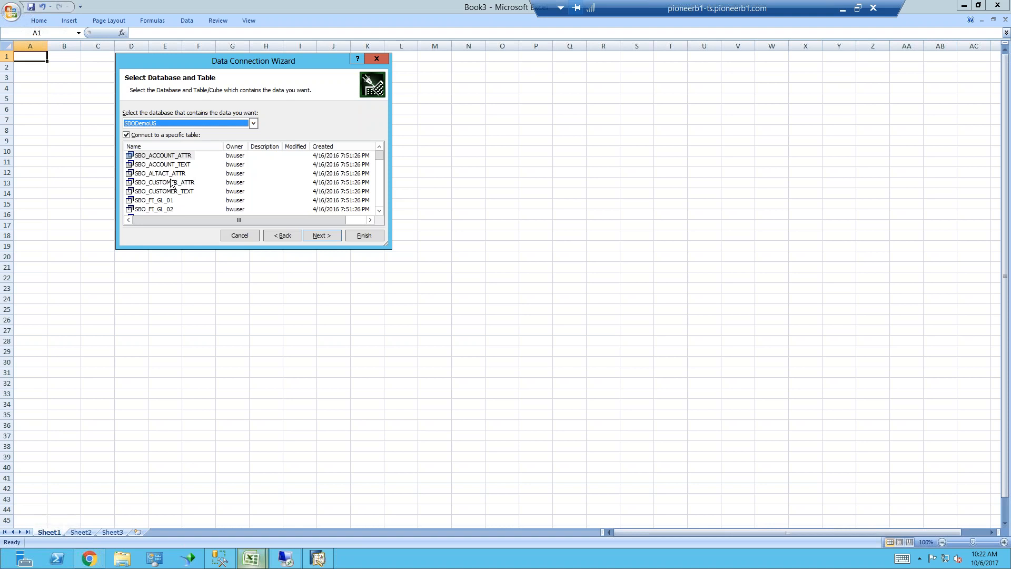
left_click(172, 183)
type("sa")
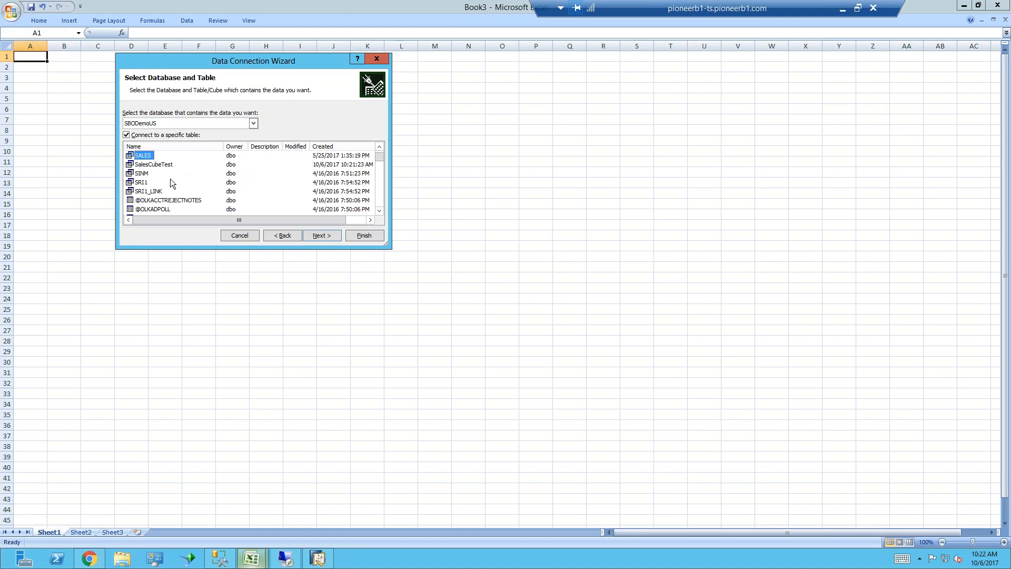
left_click(158, 164)
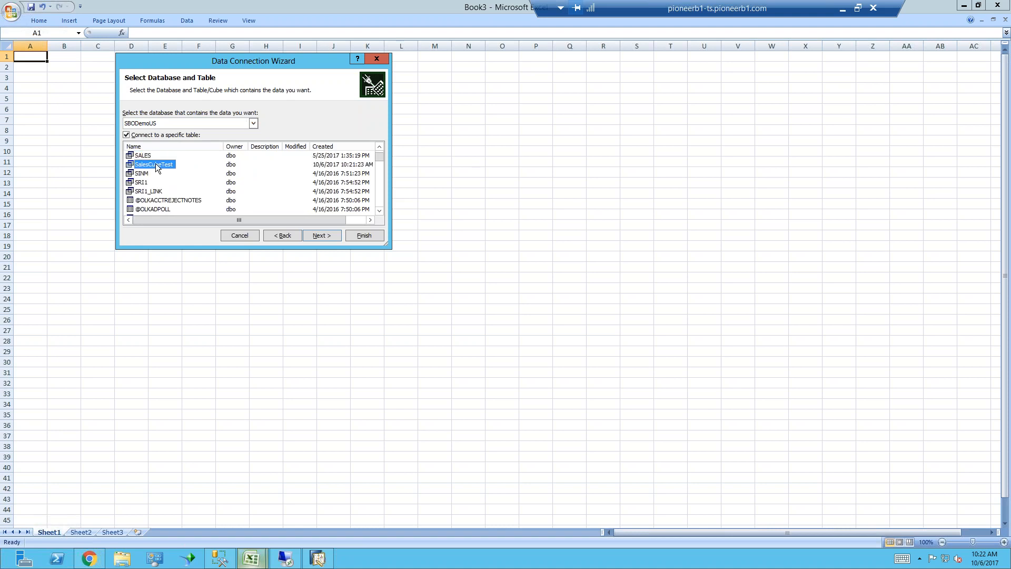
left_click(319, 235)
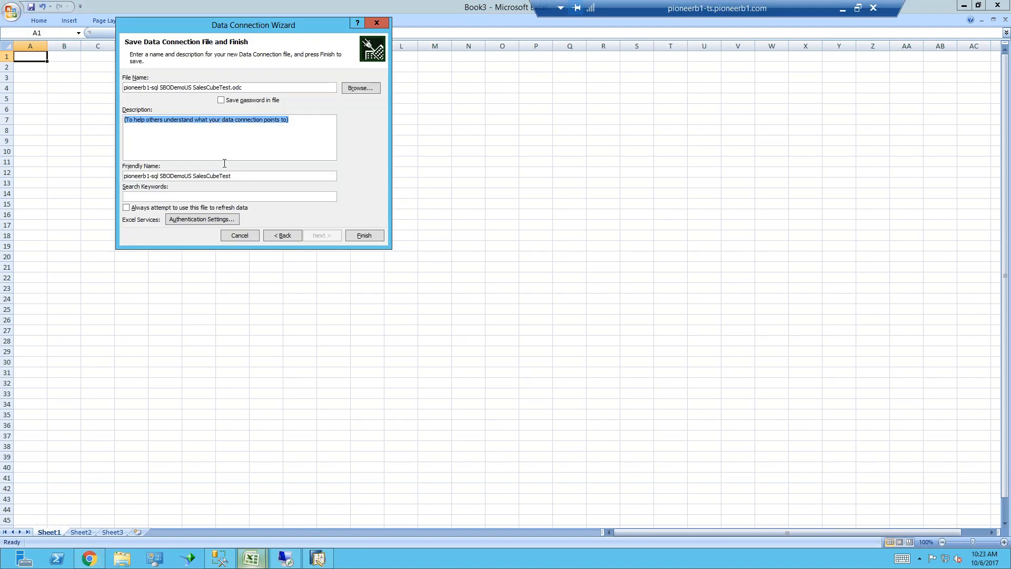
Finish the connection with its password saved in the file, and import the data as a table at A1 of the existing worksheet
left_click(221, 100)
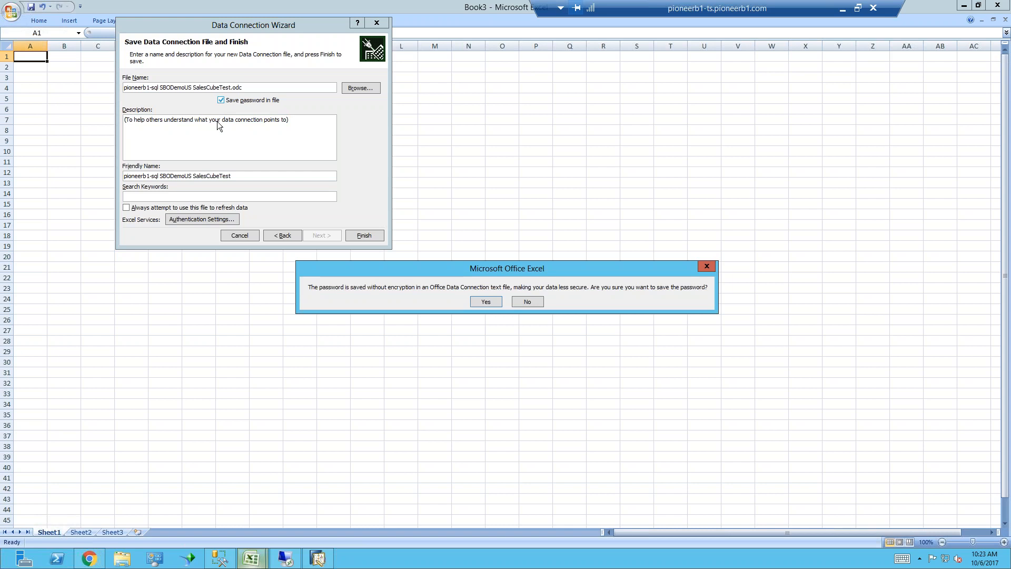
left_click(489, 303)
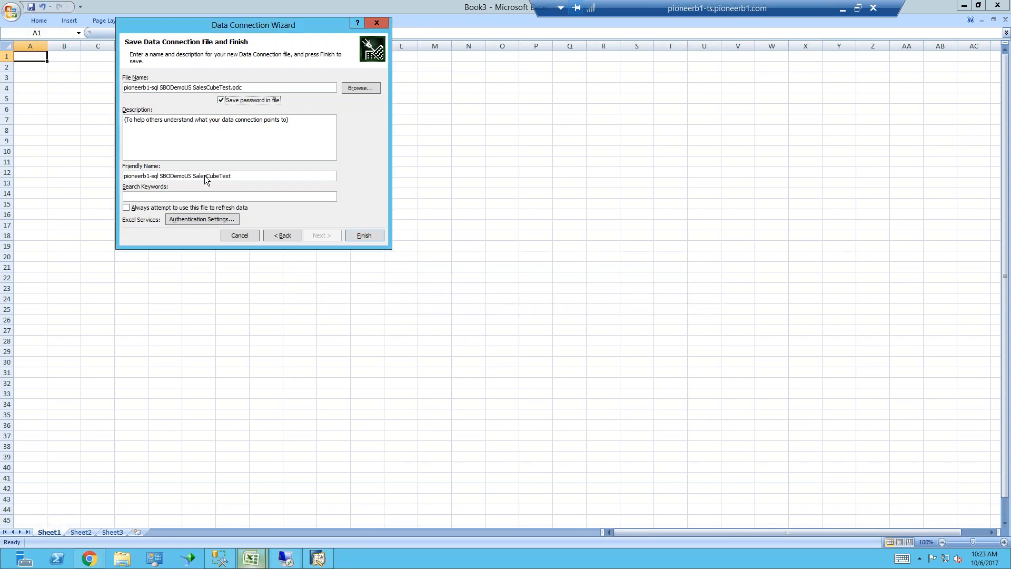
left_click(360, 236)
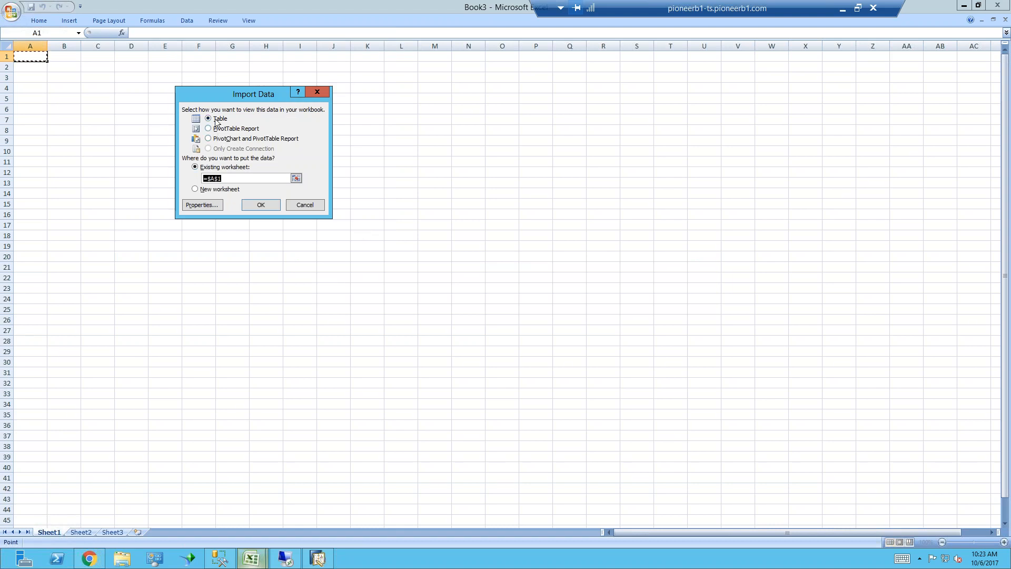
left_click(265, 209)
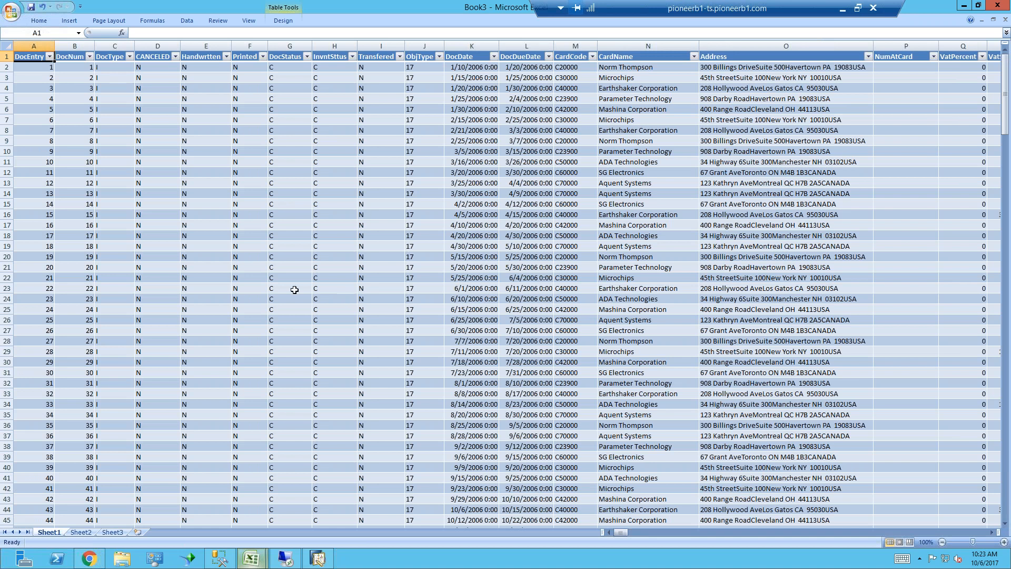
Create a PivotTable from the imported SalesCubeTest table on a new worksheet
left_click(70, 21)
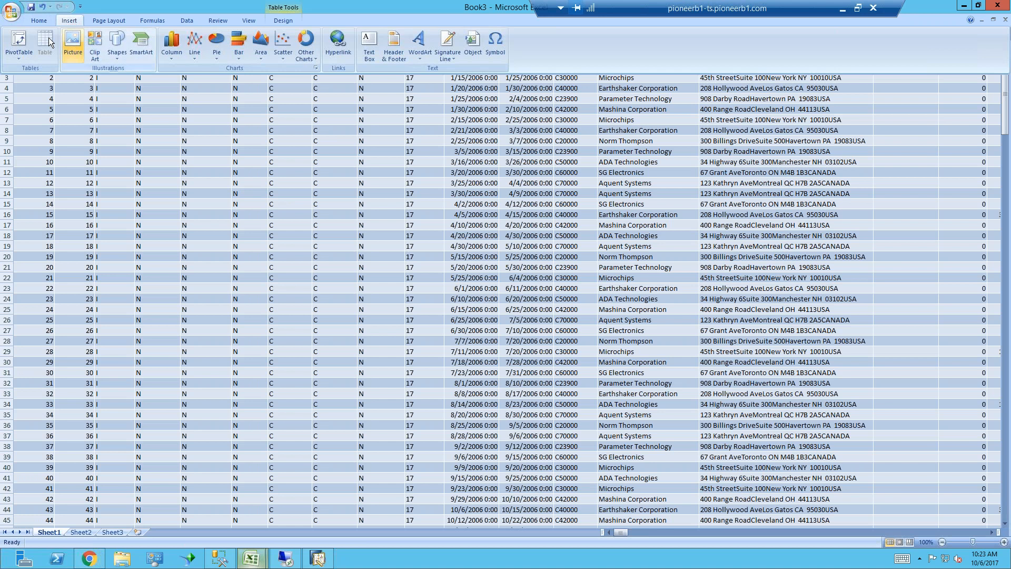
left_click(23, 44)
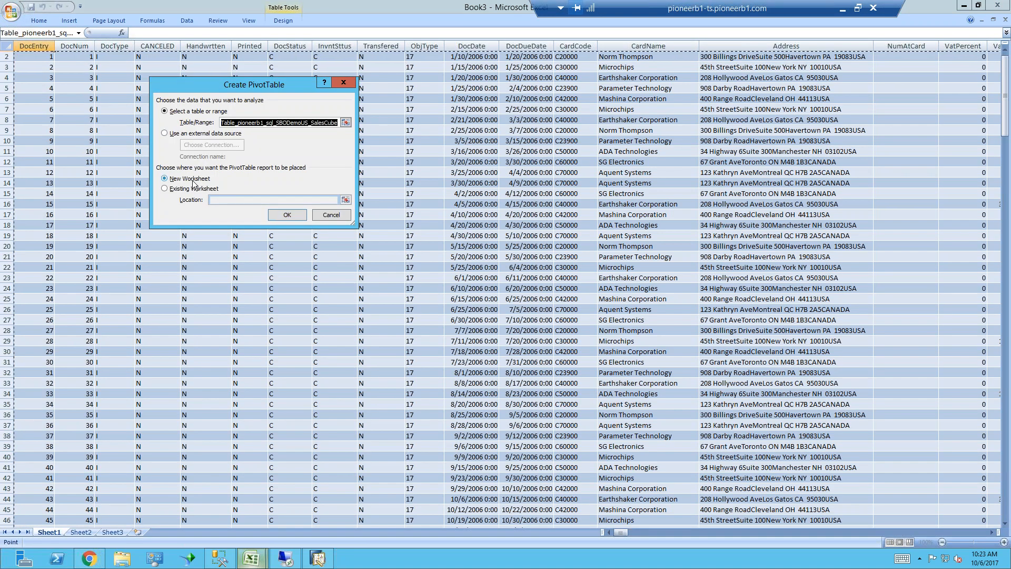
left_click(287, 214)
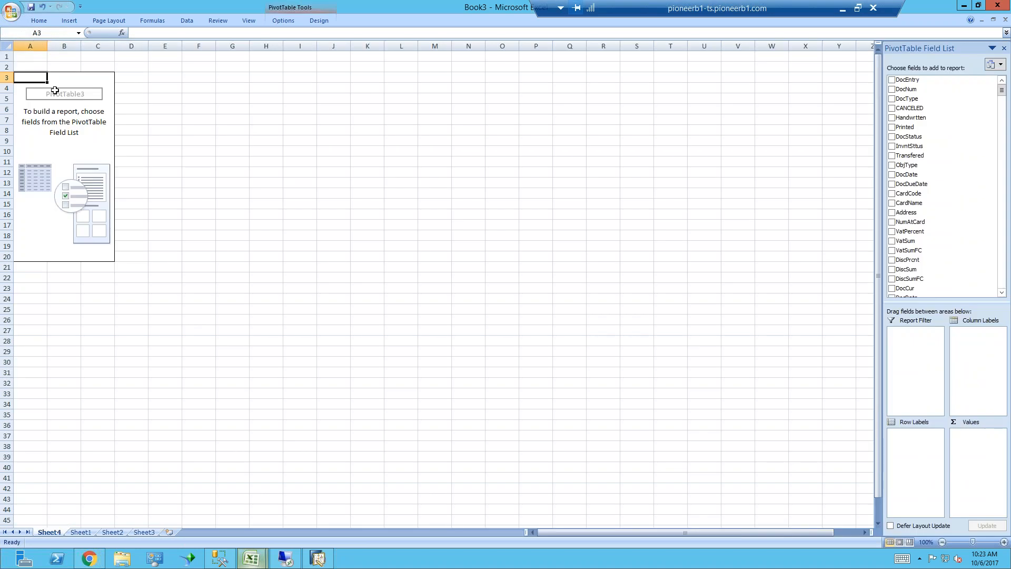
Lay out the PivotTable with DocNum as values, CardCode and CardName as row labels, and DocDate as column labels
left_click(892, 81)
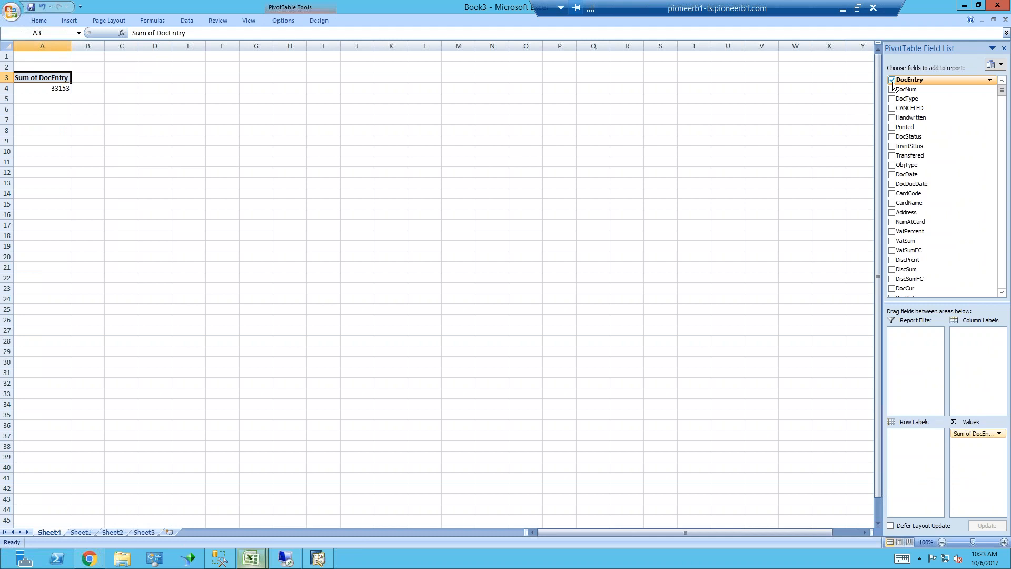
left_click(891, 80)
left_click(892, 89)
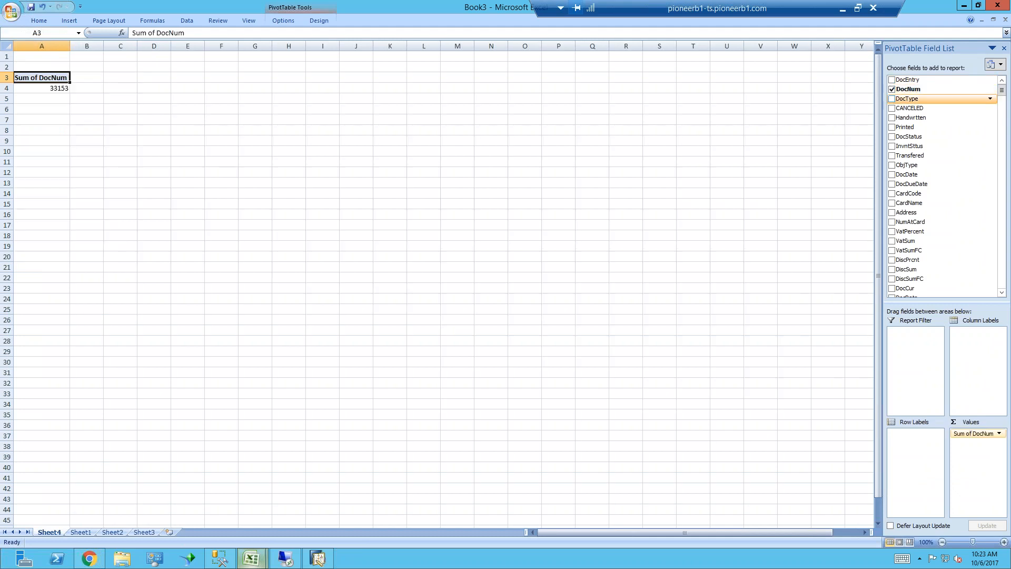
left_click(892, 193)
left_click(893, 204)
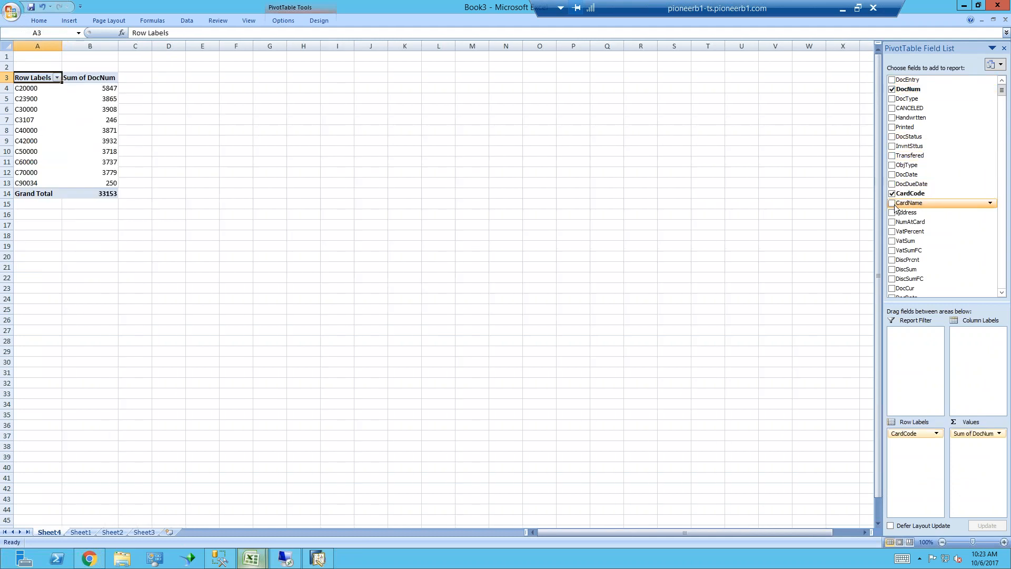
left_click(892, 175)
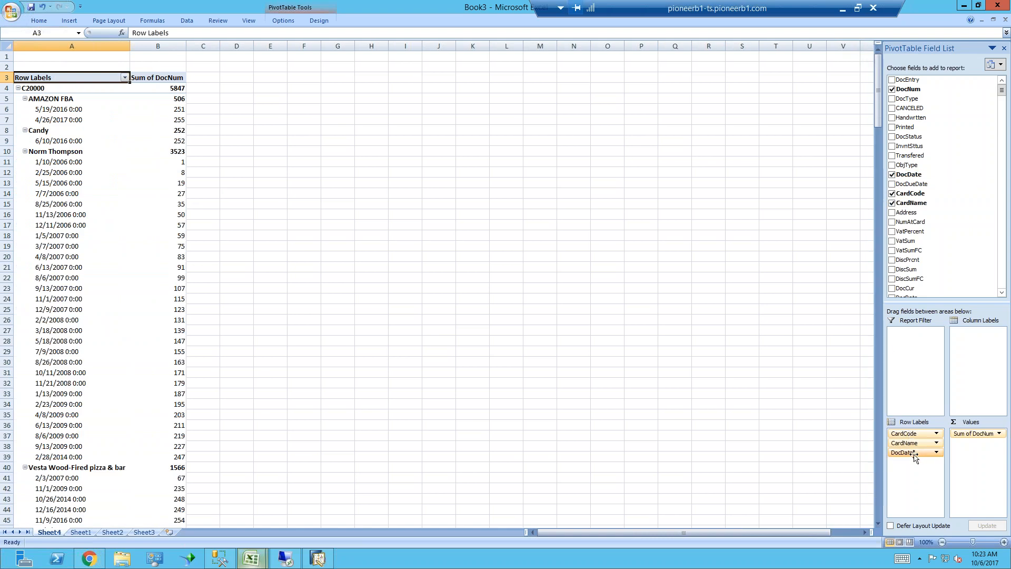
left_click_drag(915, 454, 985, 349)
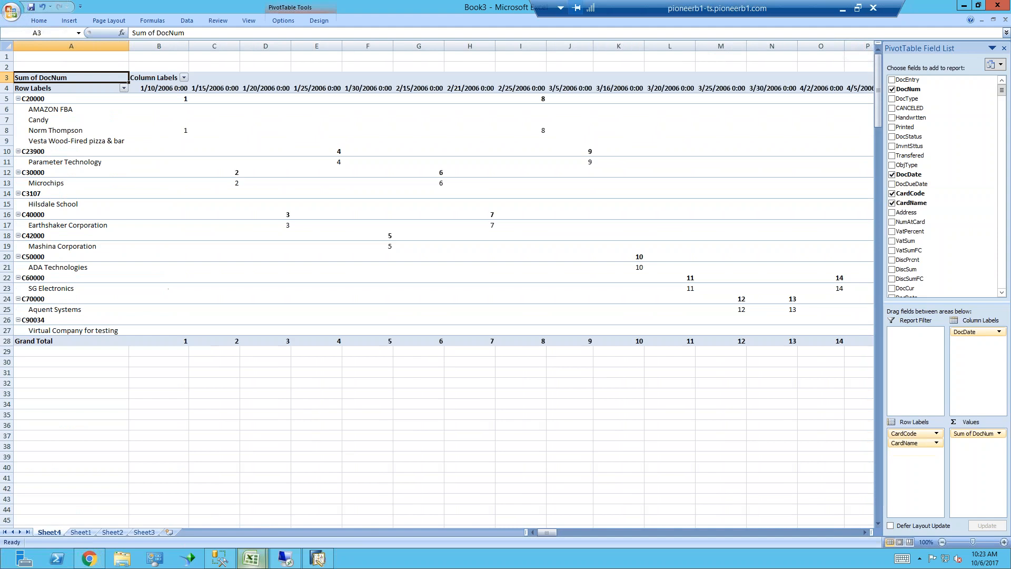
left_click(219, 80)
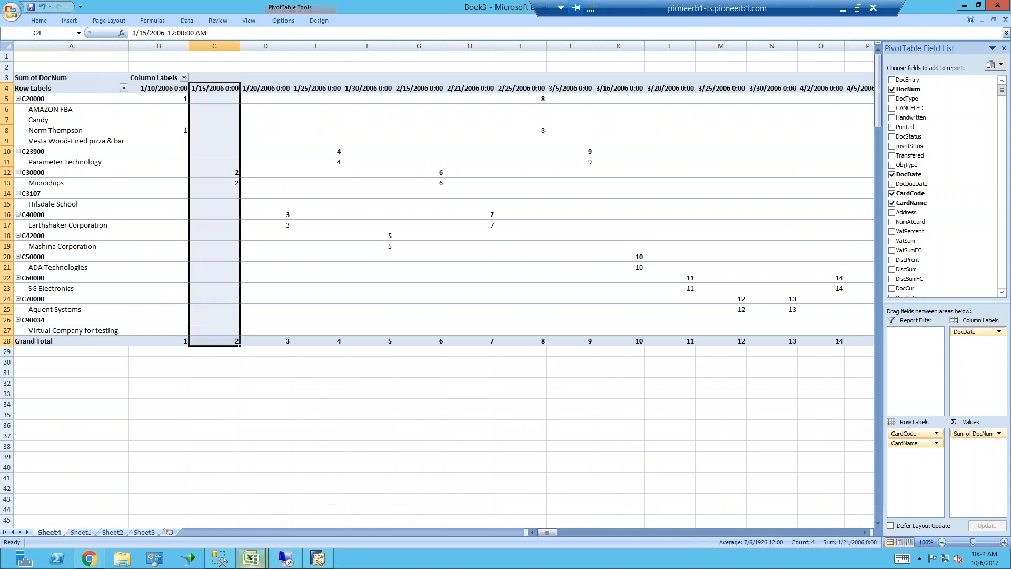
left_click(287, 78)
left_click(268, 88)
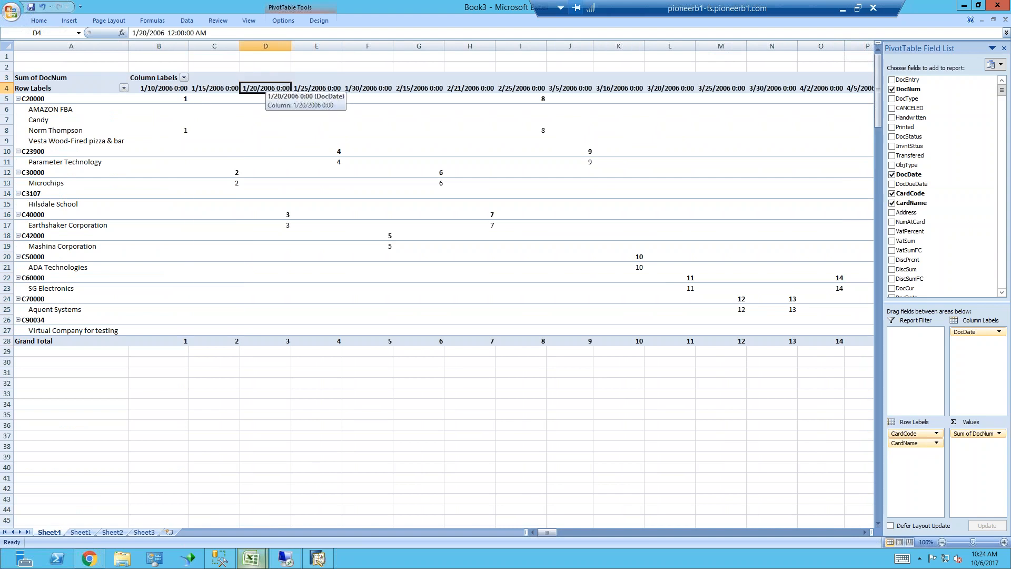
right_click(271, 90)
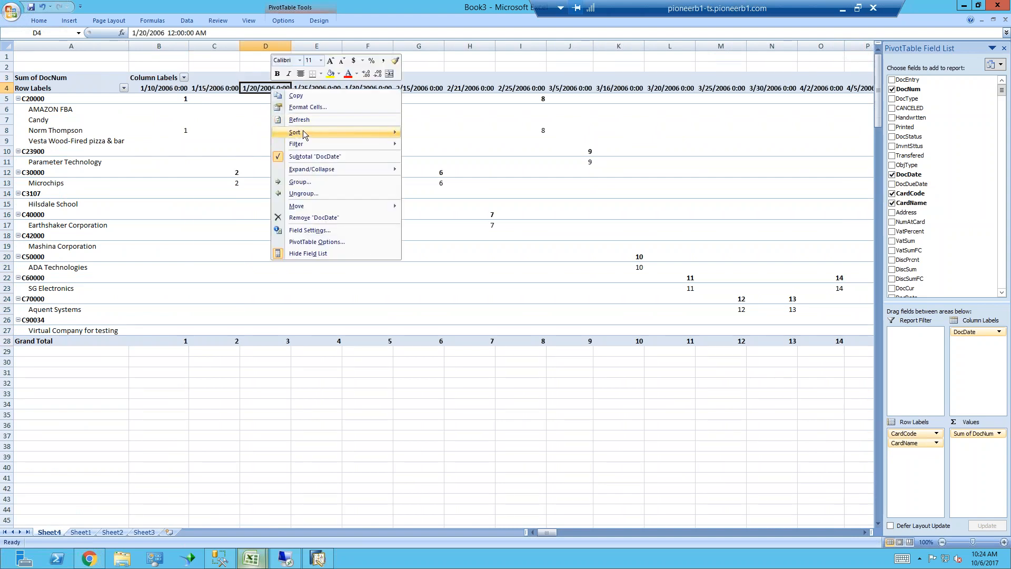
mouse_move(303, 134)
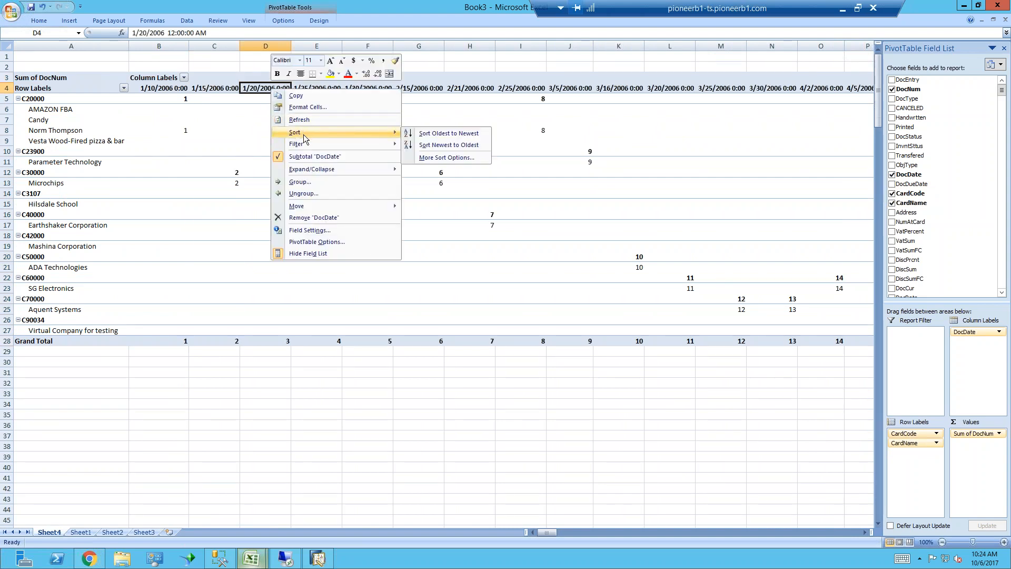
left_click(308, 229)
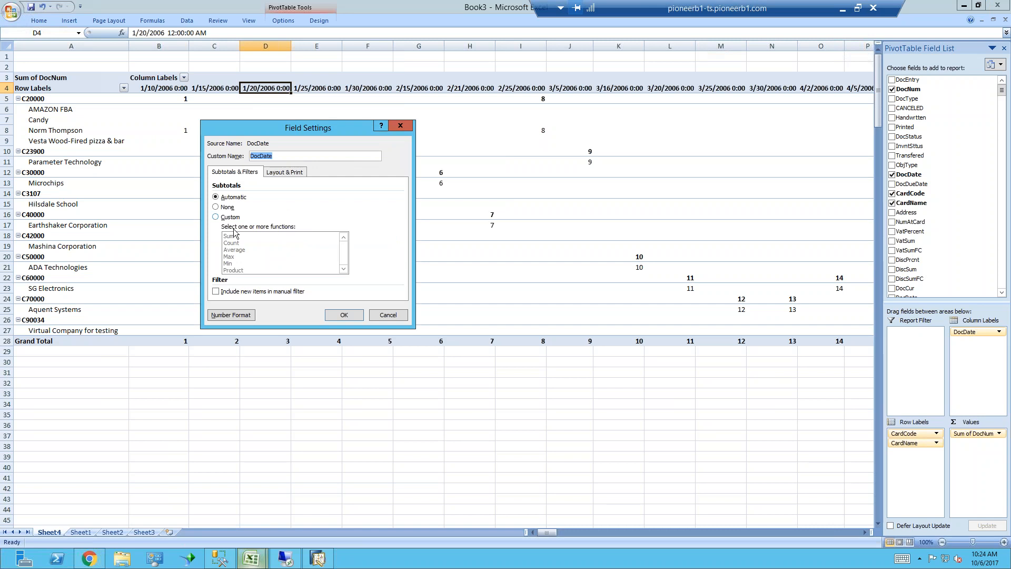
left_click(286, 172)
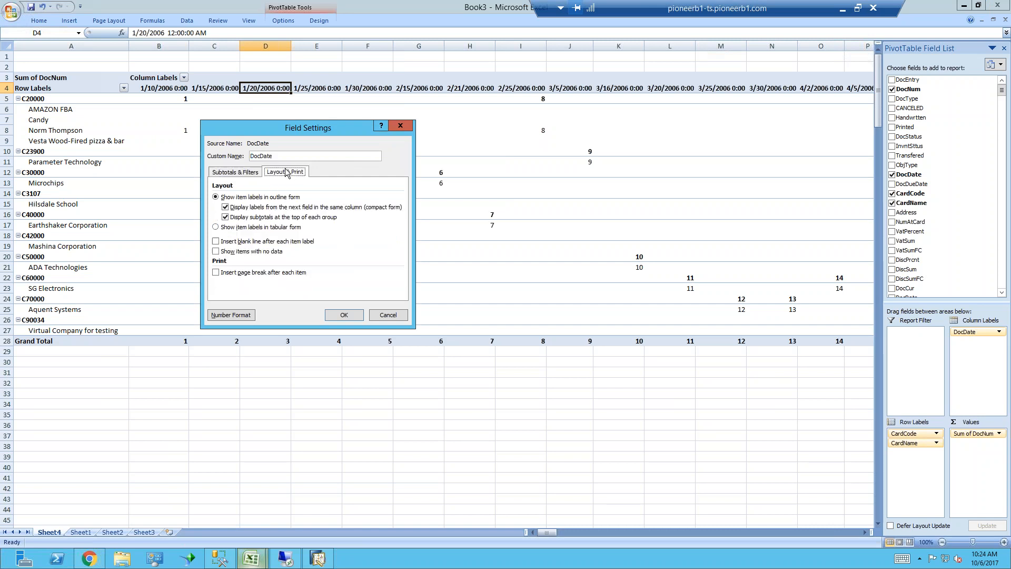
left_click(388, 314)
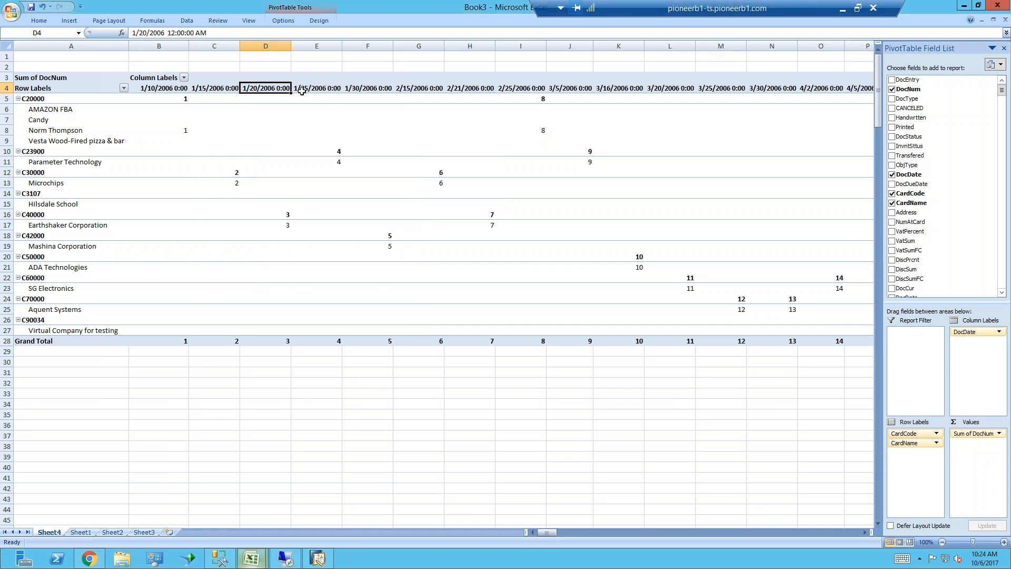
Group the DocDate column labels of the PivotTable by Years only
right_click(268, 86)
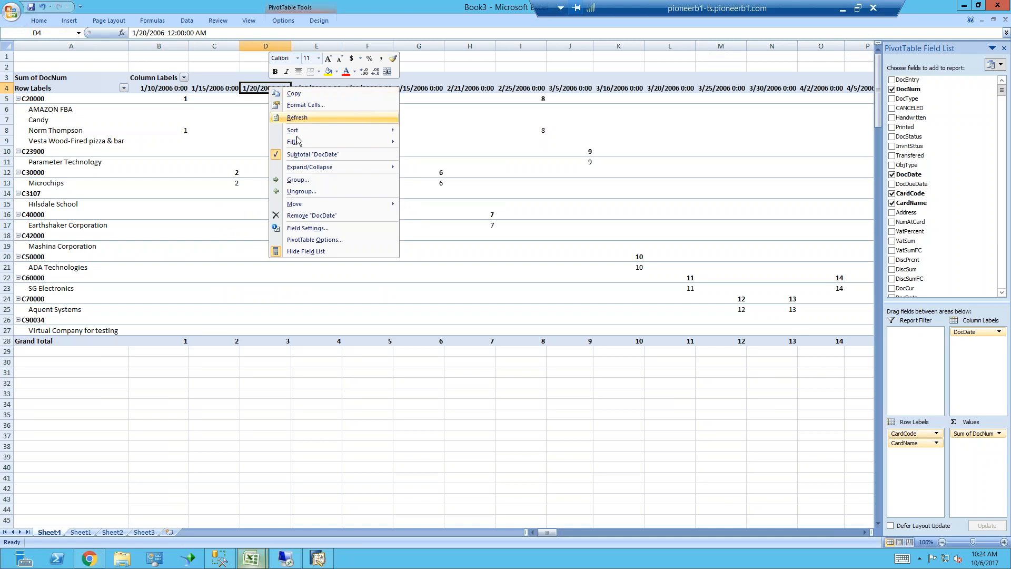
left_click(299, 180)
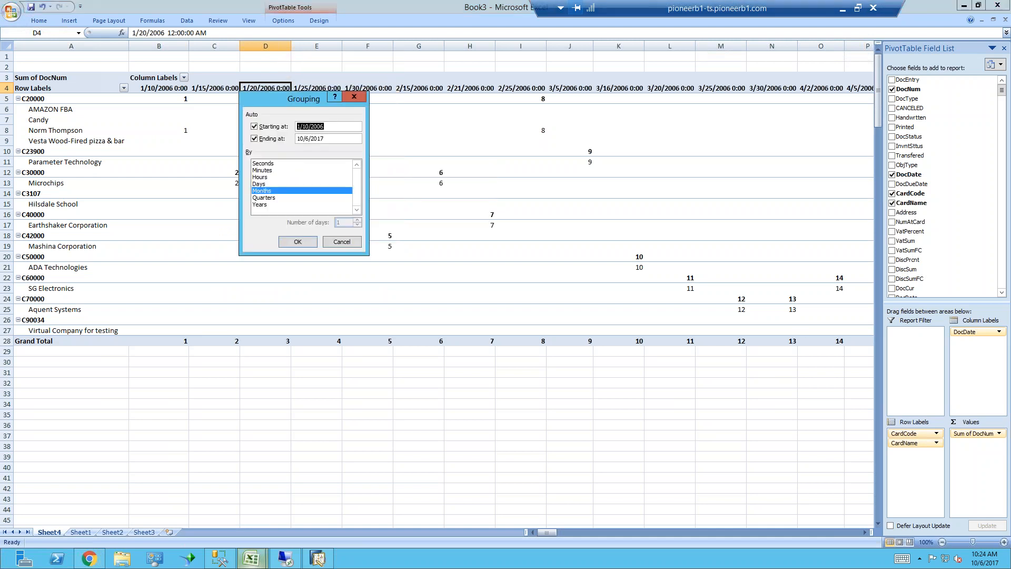
left_click(269, 205)
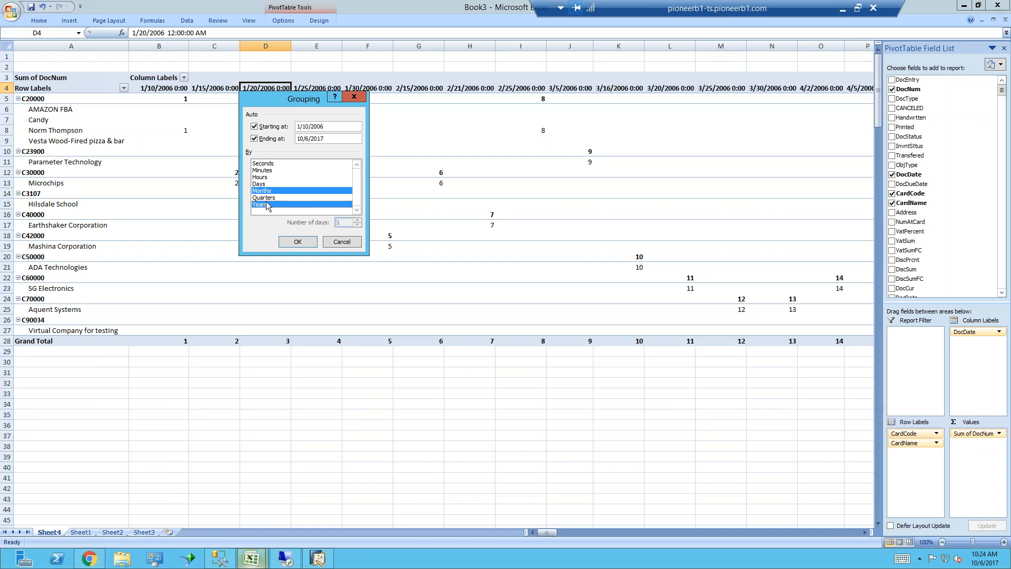
left_click(268, 191)
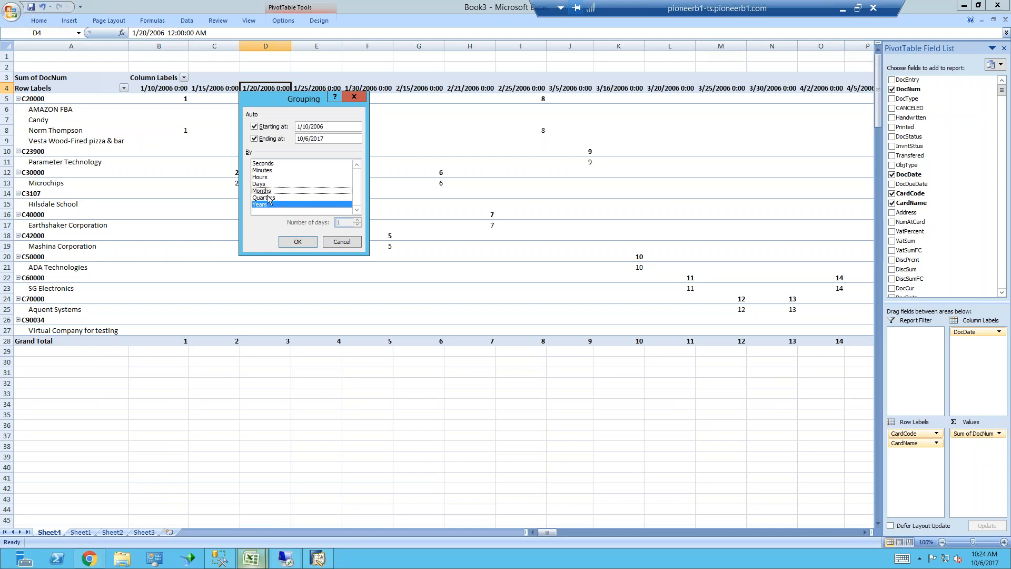
left_click(297, 241)
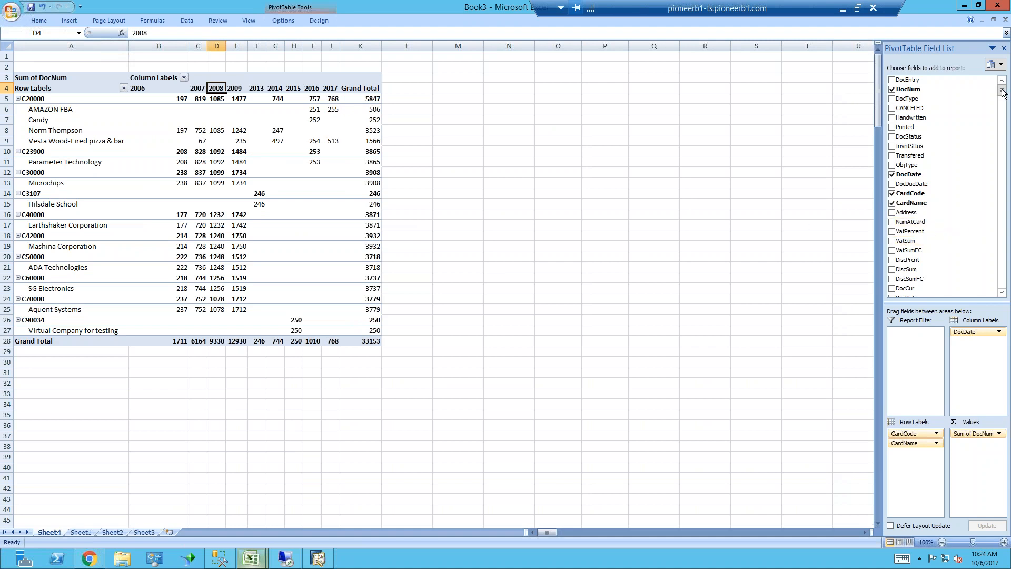
Filter the PivotTable's DocStatus field to exclude status C
left_click_drag(1002, 92, 1005, 84)
left_click(989, 138)
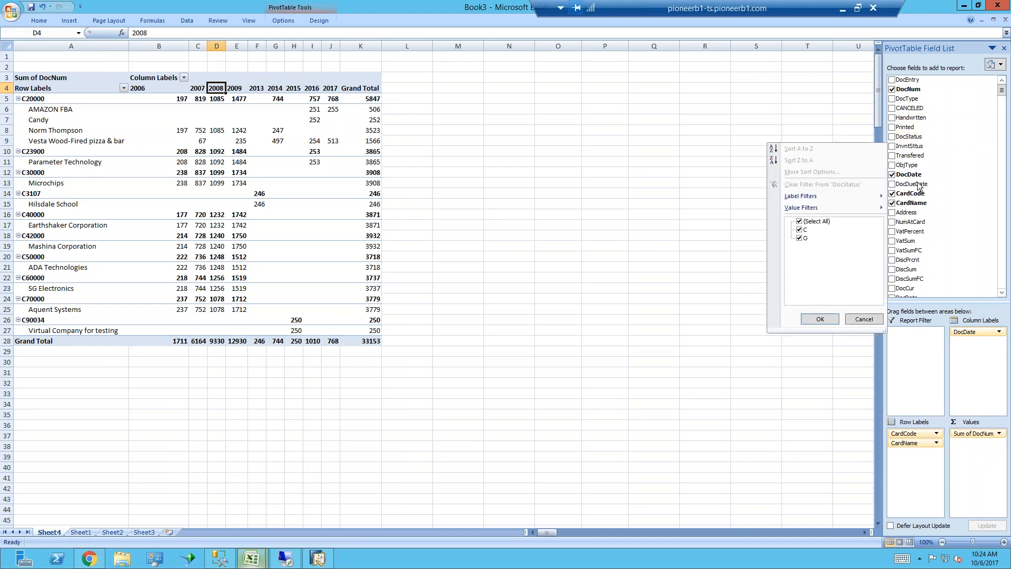
left_click(800, 230)
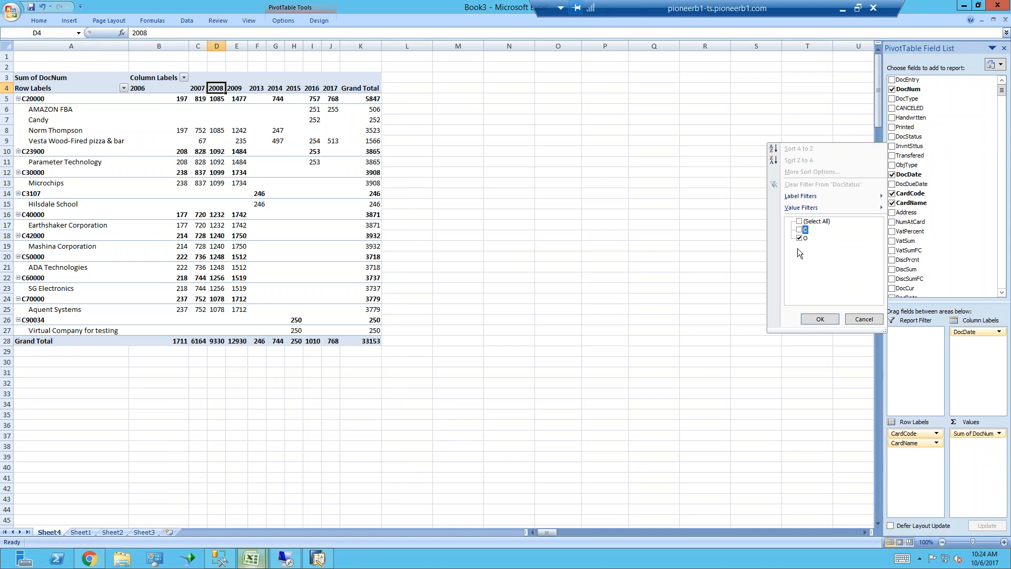
left_click(822, 320)
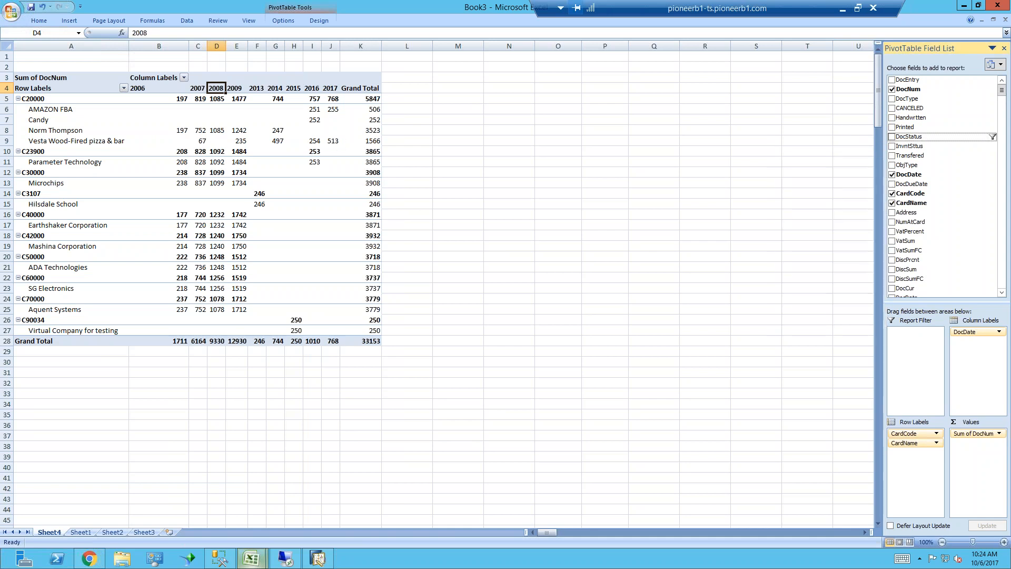
Refresh all of the workbook's external data from the PivotTable sheet
mouse_move(209, 117)
left_click(40, 21)
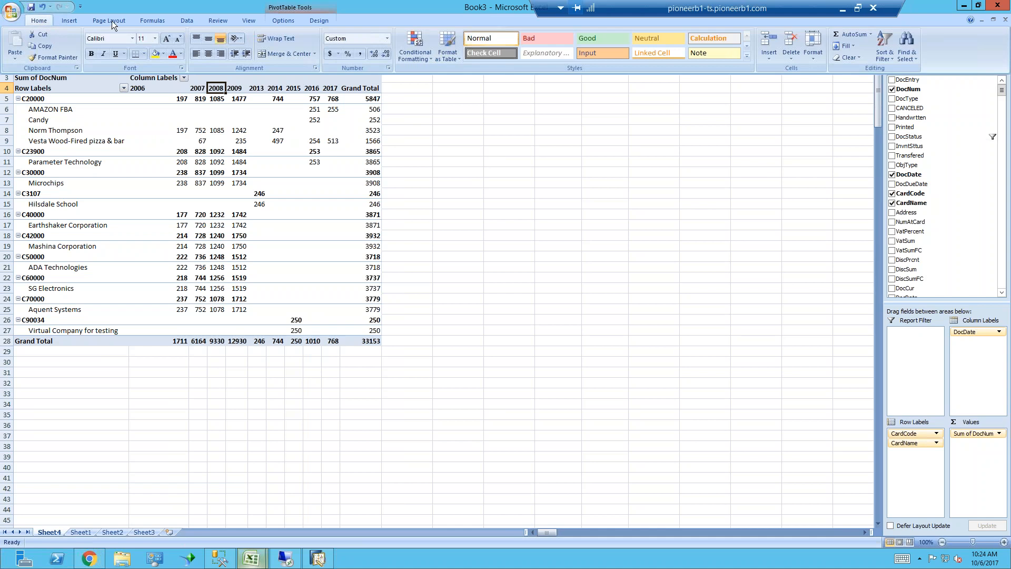
left_click(188, 20)
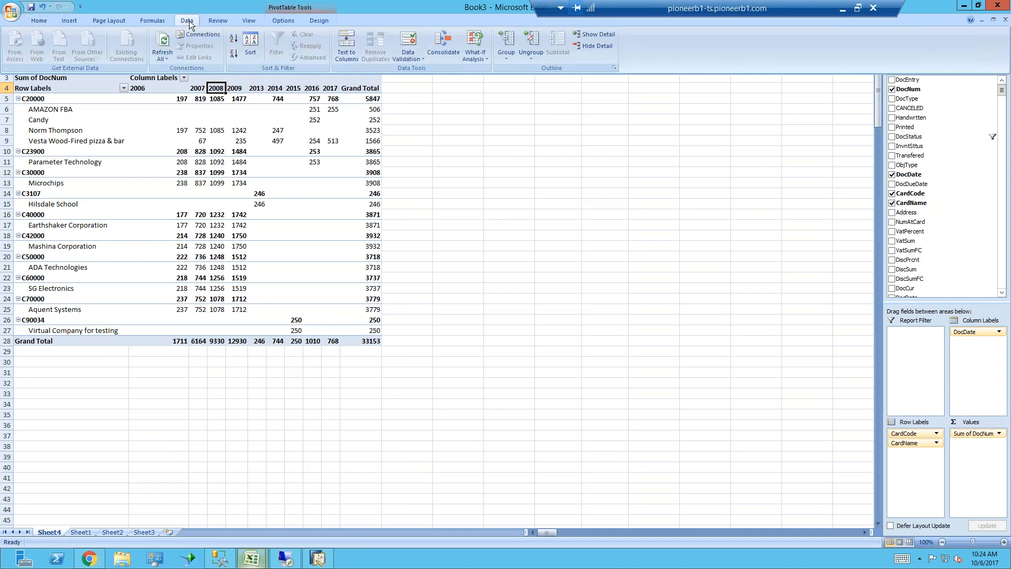
left_click(164, 41)
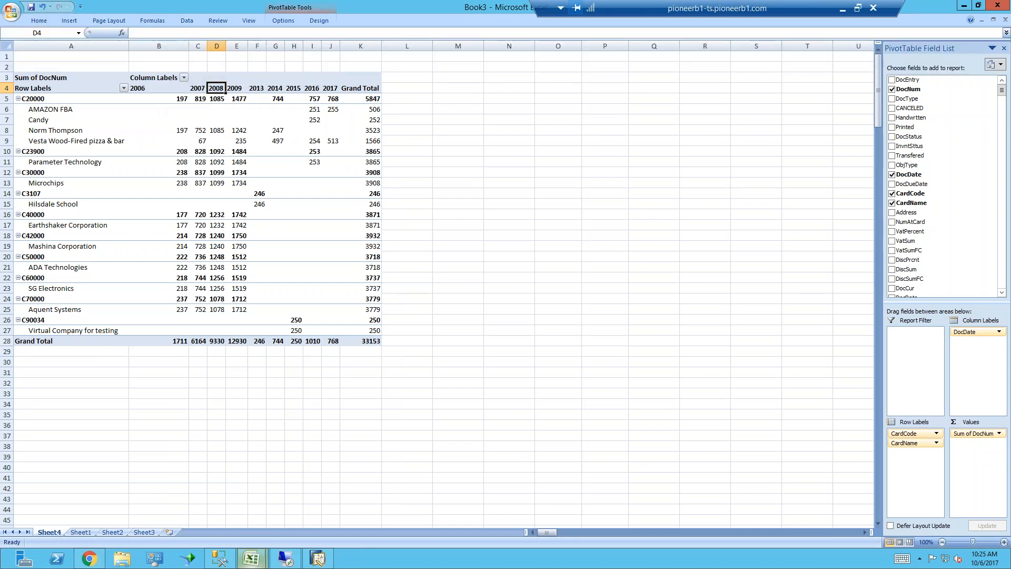
scroll(992, 251, "down", 20)
scroll(993, 251, "down", 2)
scroll(922, 158, "up", 20)
In SQL Server Management Studio, alias DocNum as 'OrderNumber' in the SalesCubeTest view's SQL, execute it, and save the view
left_click(228, 558)
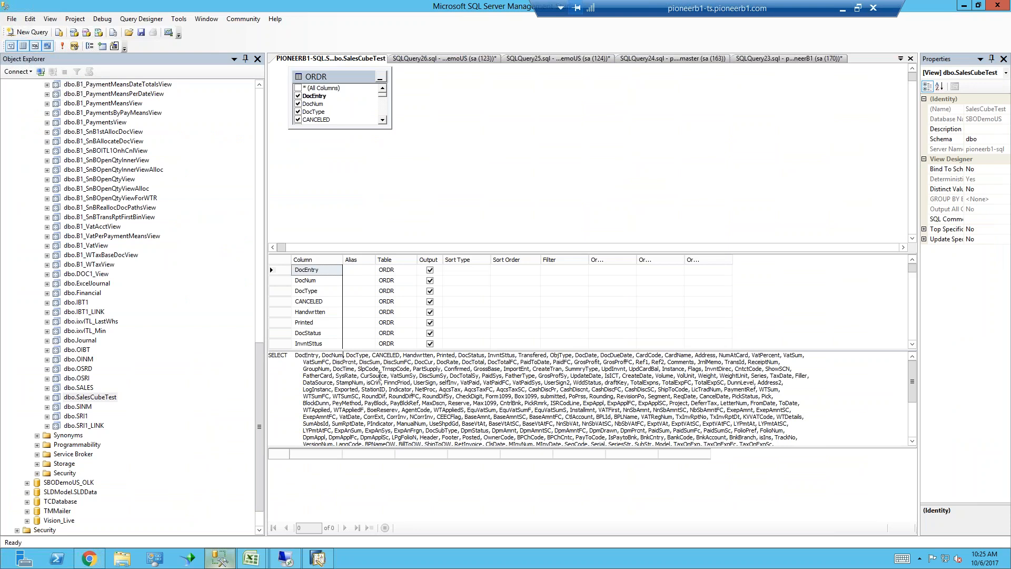
type("as \"")
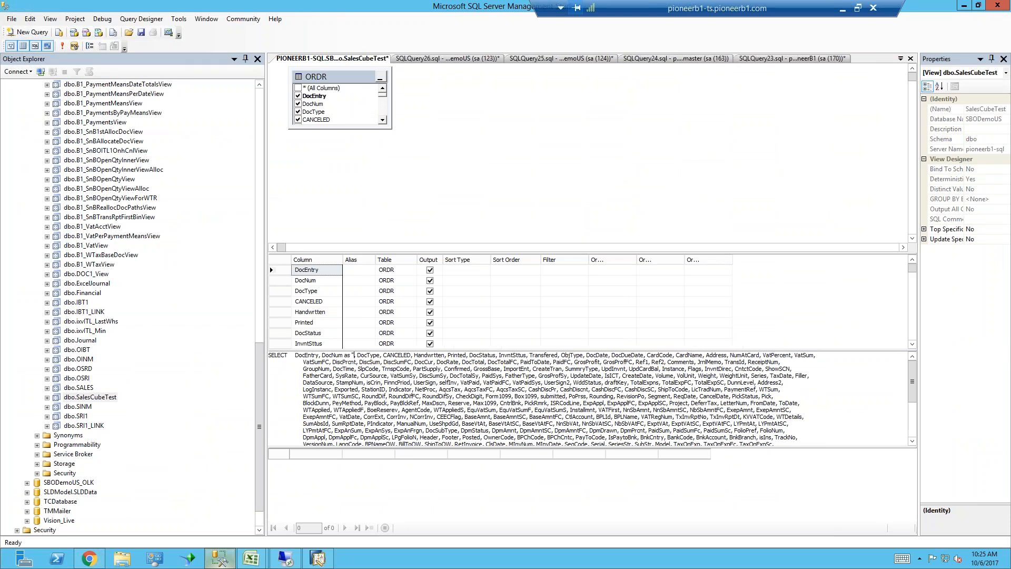
type("OrderN")
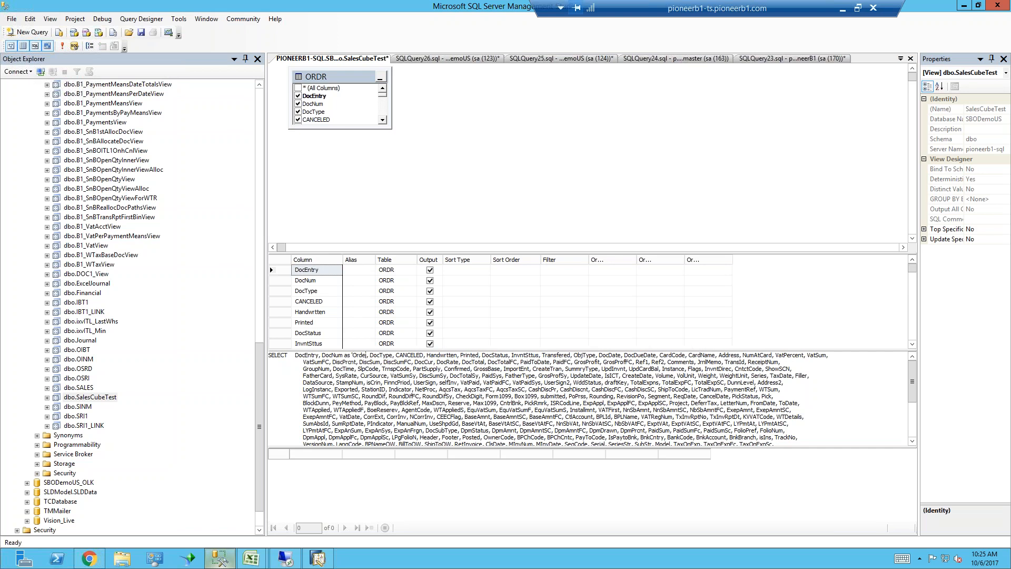
type("umber")
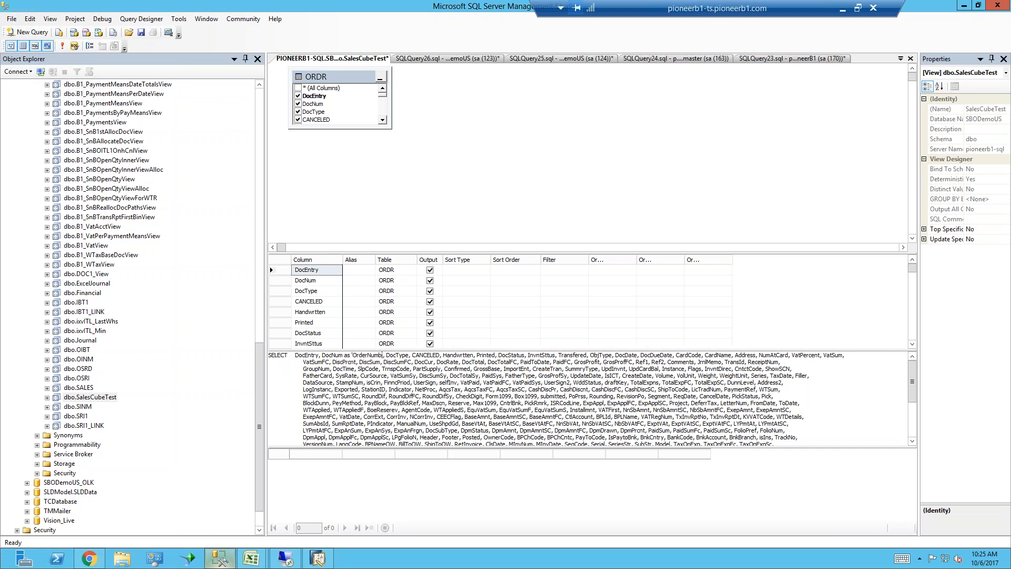
left_click(62, 46)
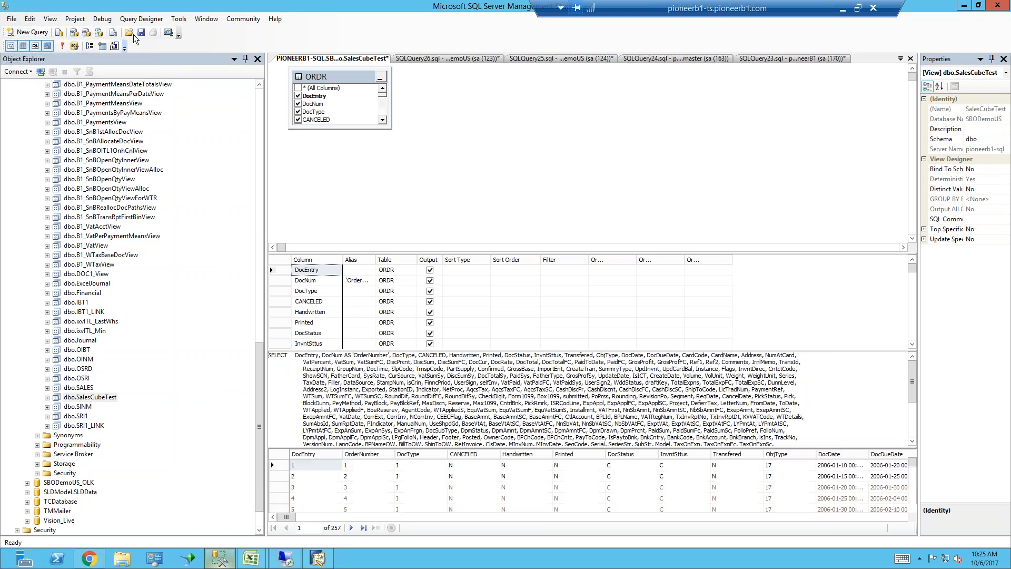
key("ctrl+s")
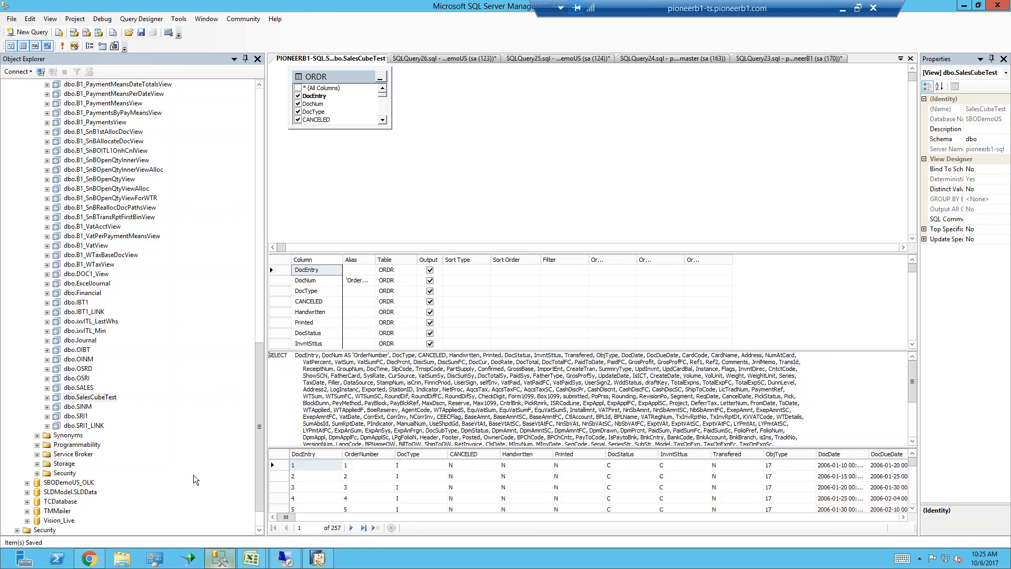
Return to Excel and refresh all data so the PivotTable picks up the changed SalesCubeTest view
key("alt+Tab")
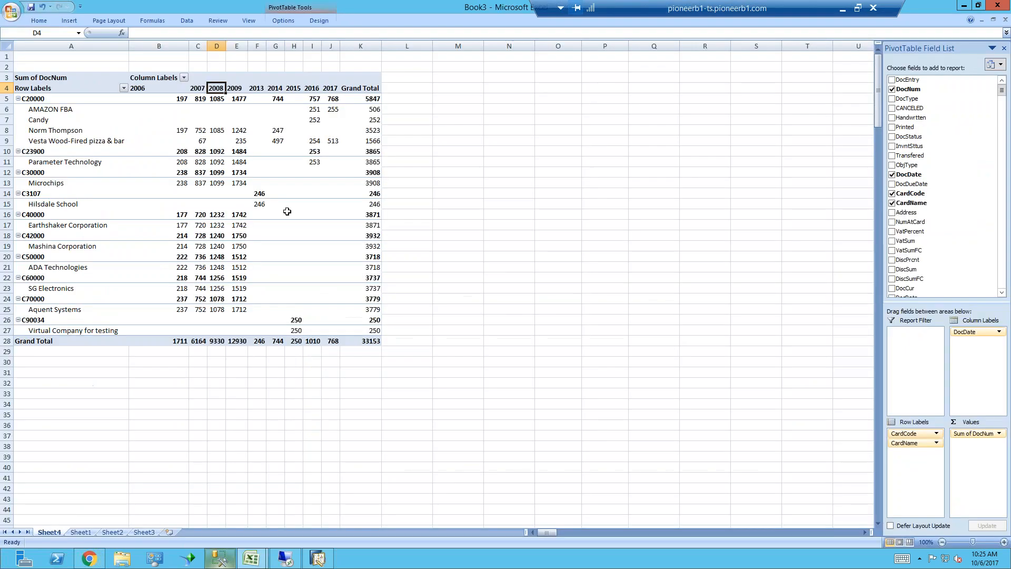
left_click(185, 17)
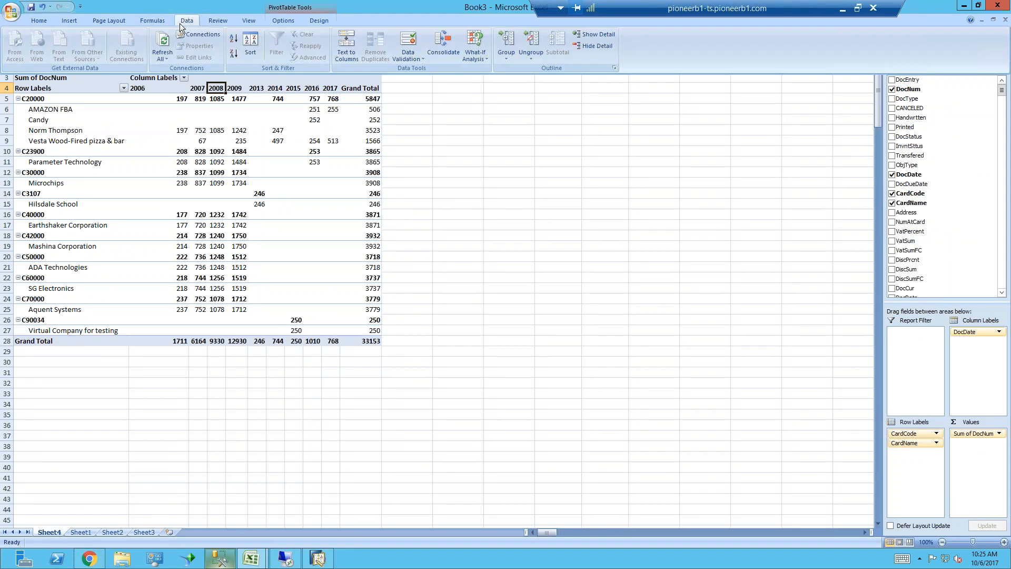
left_click(163, 44)
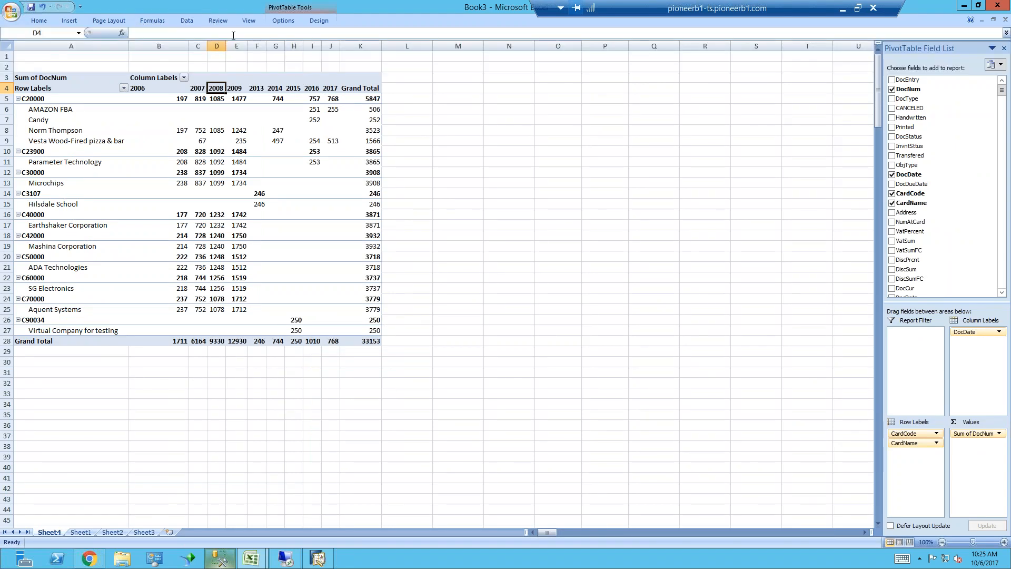
left_click(187, 20)
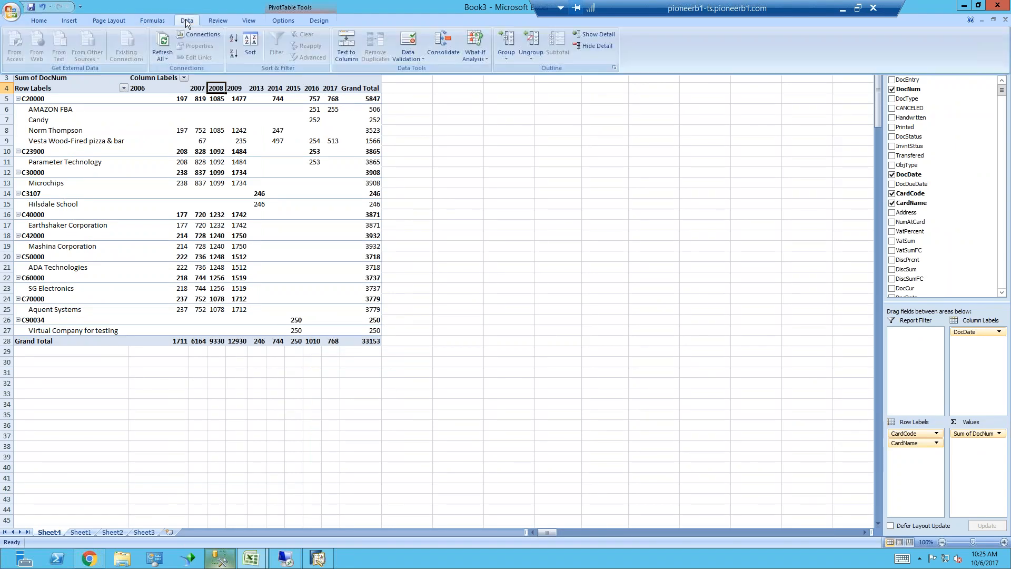
left_click(165, 38)
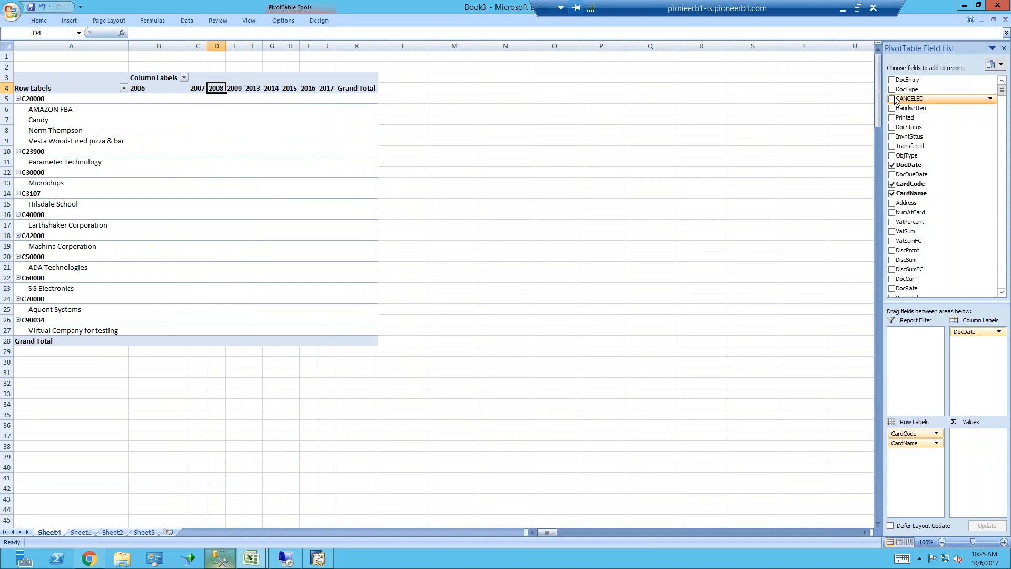
Find the OrderNumber field at the end of the PivotTable field list and add it as the PivotTable's values
mouse_move(1002, 91)
left_mouse_down()
mouse_move(1003, 100)
mouse_move(1002, 90)
left_mouse_up()
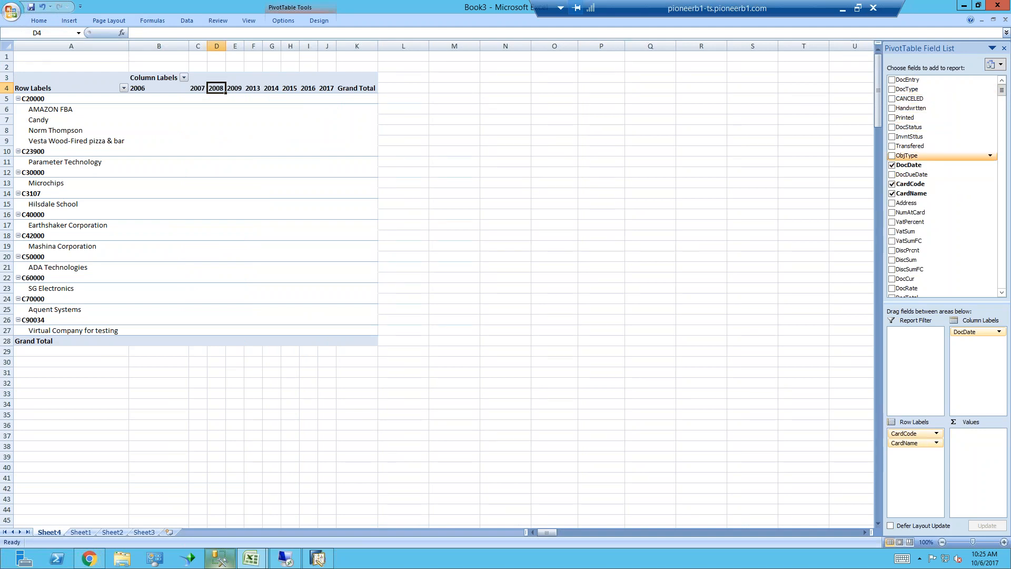
mouse_move(1002, 92)
left_mouse_down()
mouse_move(1001, 152)
mouse_move(1002, 89)
left_mouse_up()
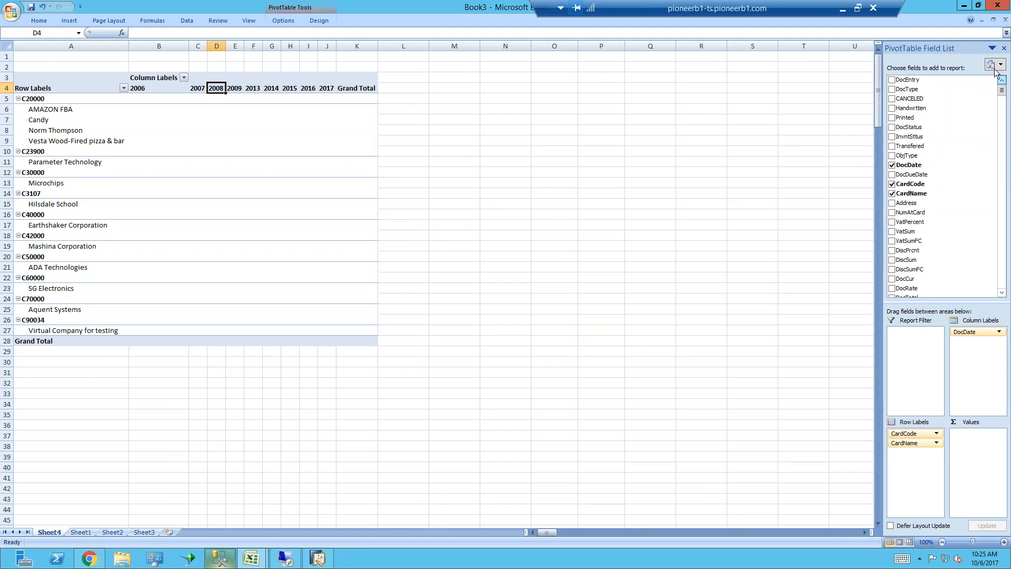
left_click(993, 66)
left_click(976, 75)
left_click_drag(1002, 89, 1002, 104)
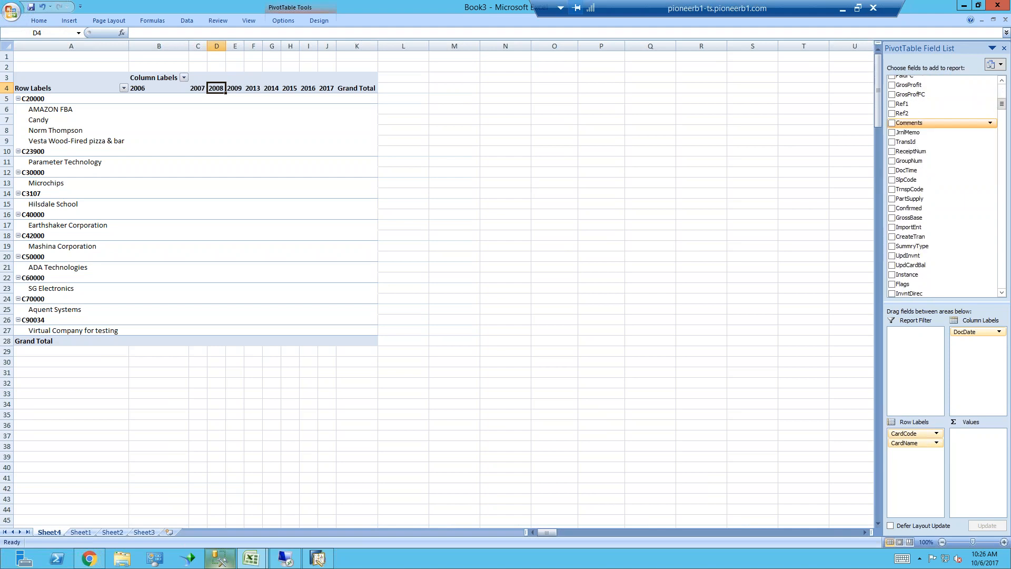
left_click(922, 165)
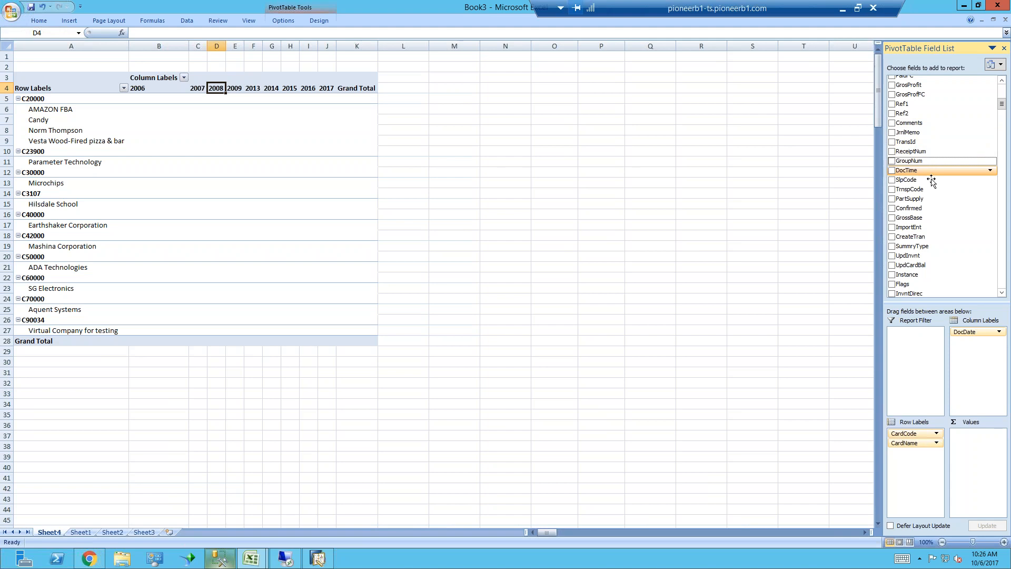
left_click_drag(1007, 104, 1008, 298)
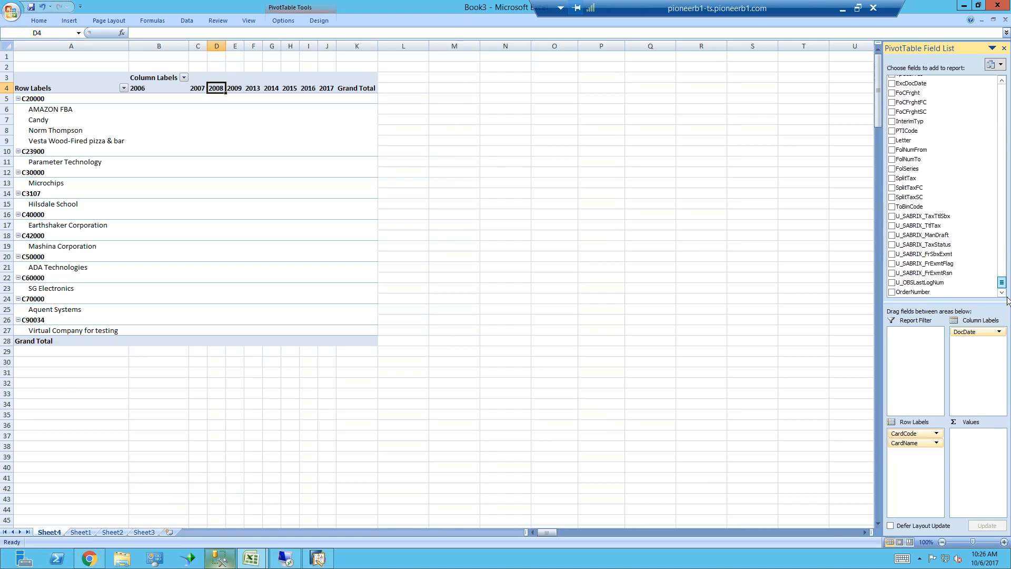
left_click(892, 293)
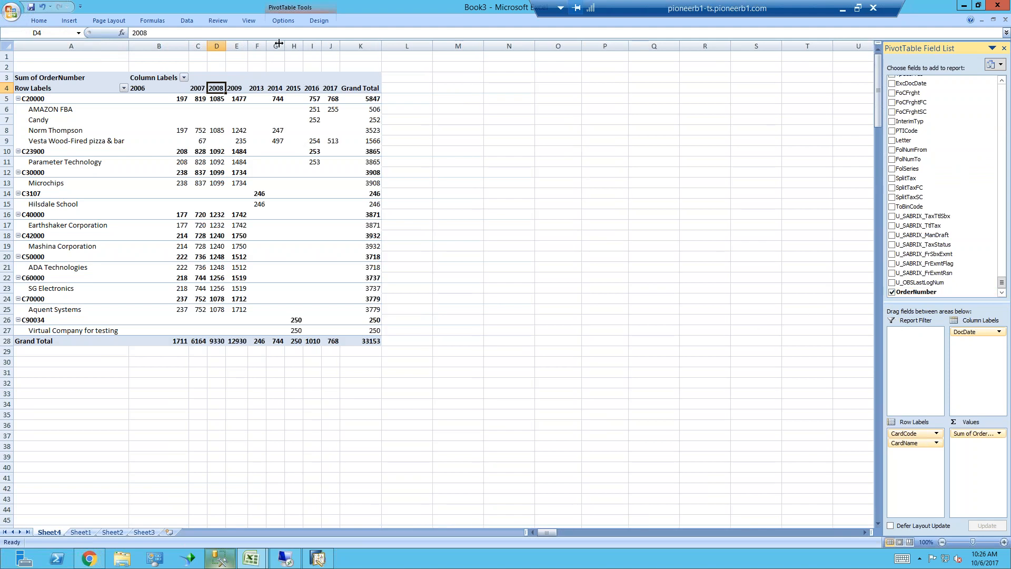
Examine the refresh options in the SalesCubeTest connection's properties, including timed refresh, and close the connection dialogs without saving changes
left_click(191, 20)
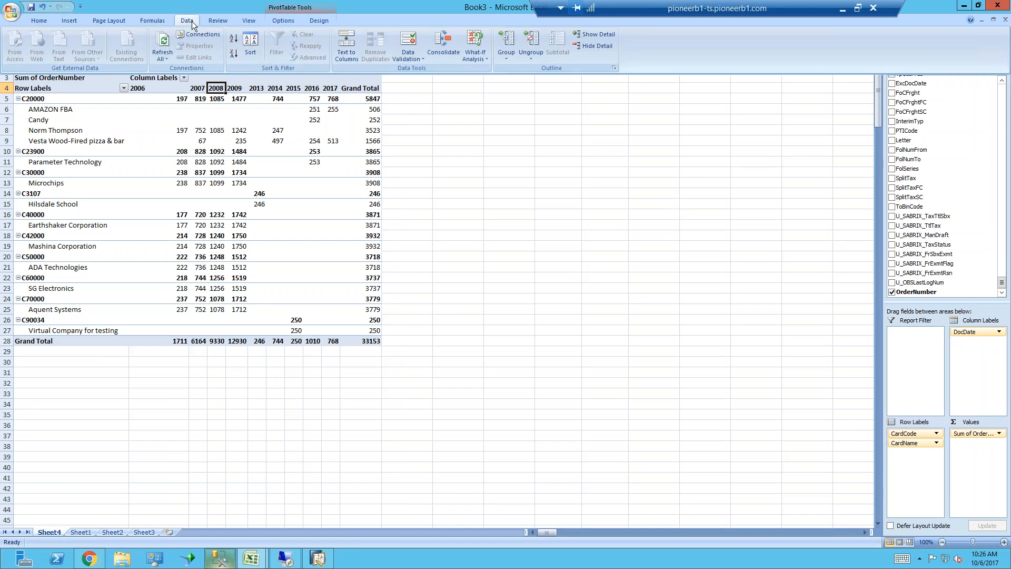
left_click(205, 32)
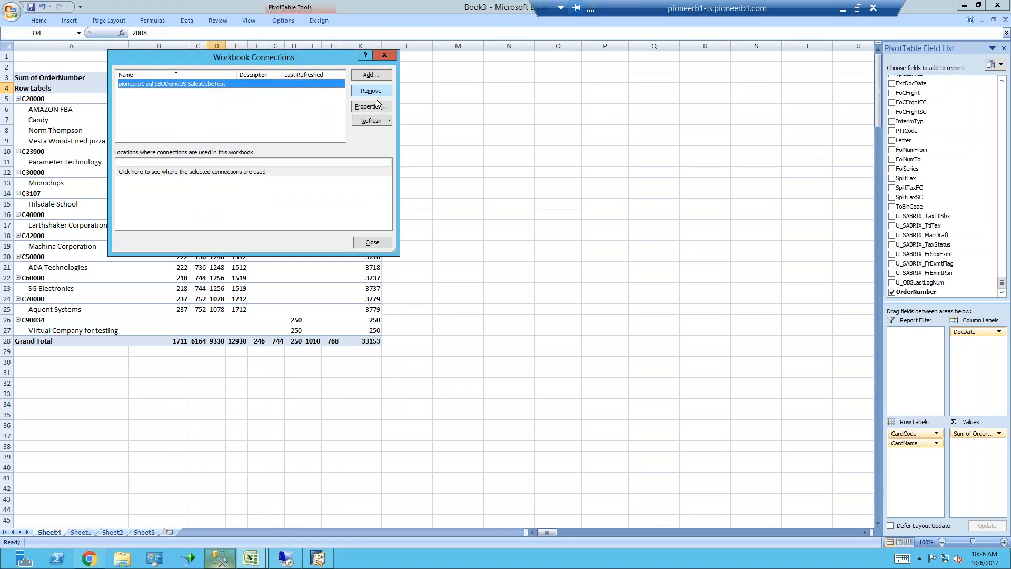
double_click(255, 85)
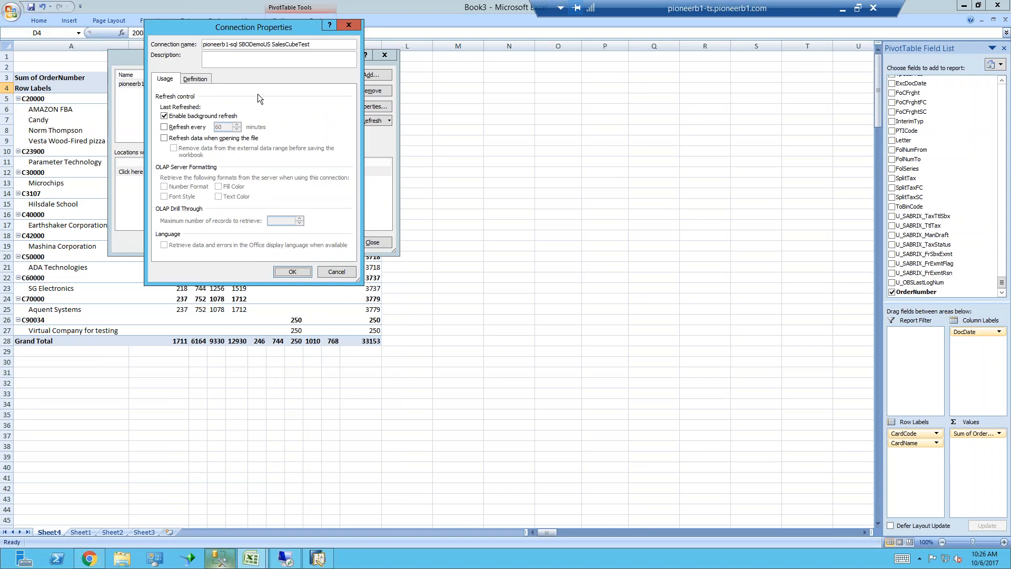
left_click(164, 127)
key("Tab")
left_click(165, 128)
left_click(351, 270)
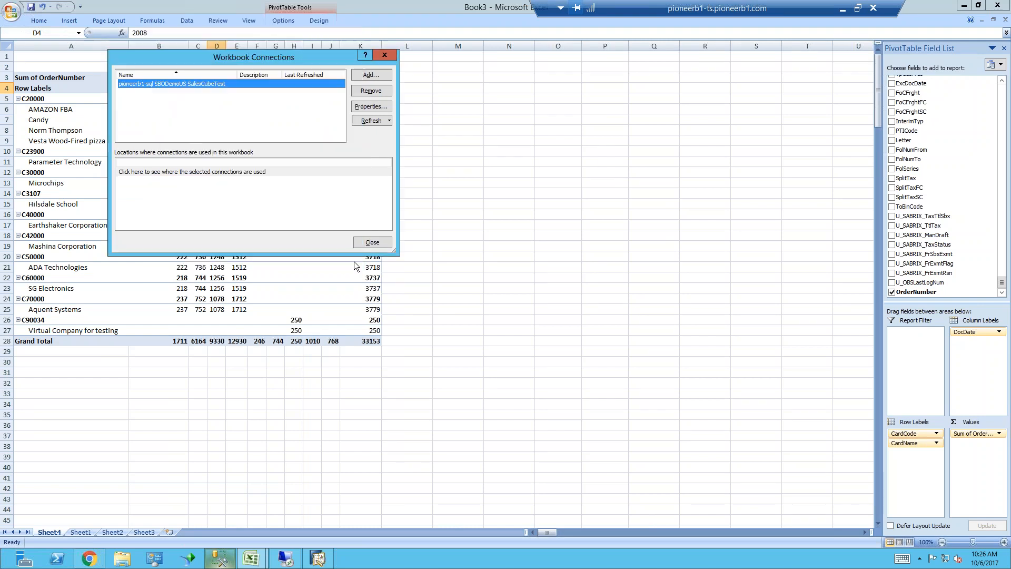
left_click(372, 243)
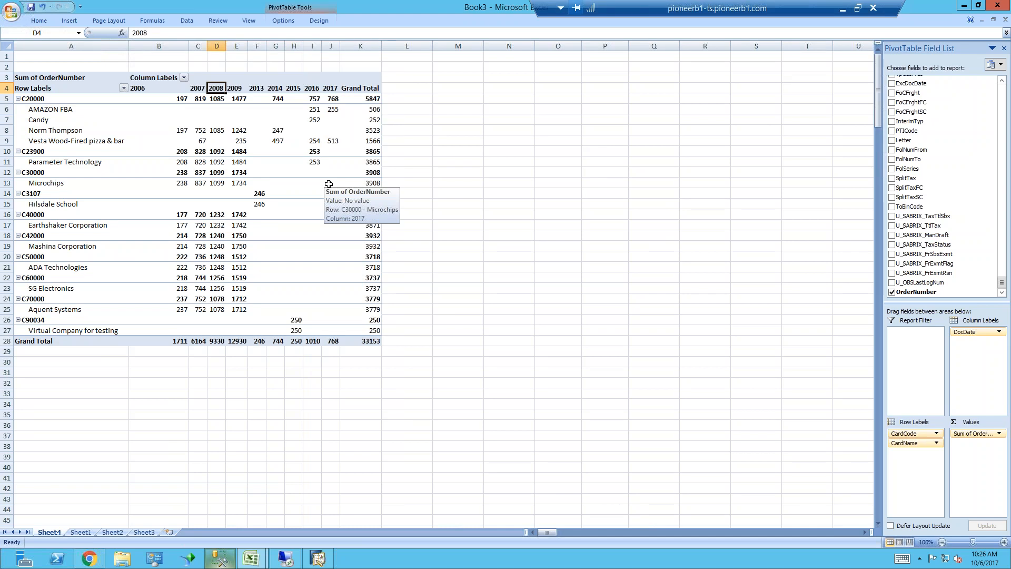
Switch to the Remote Desktop session window
left_click(285, 559)
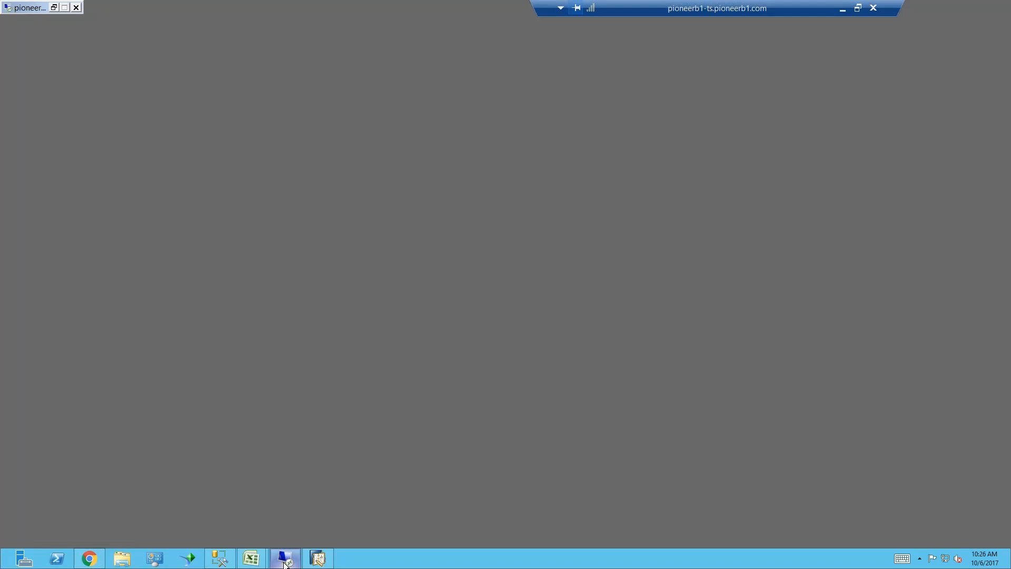
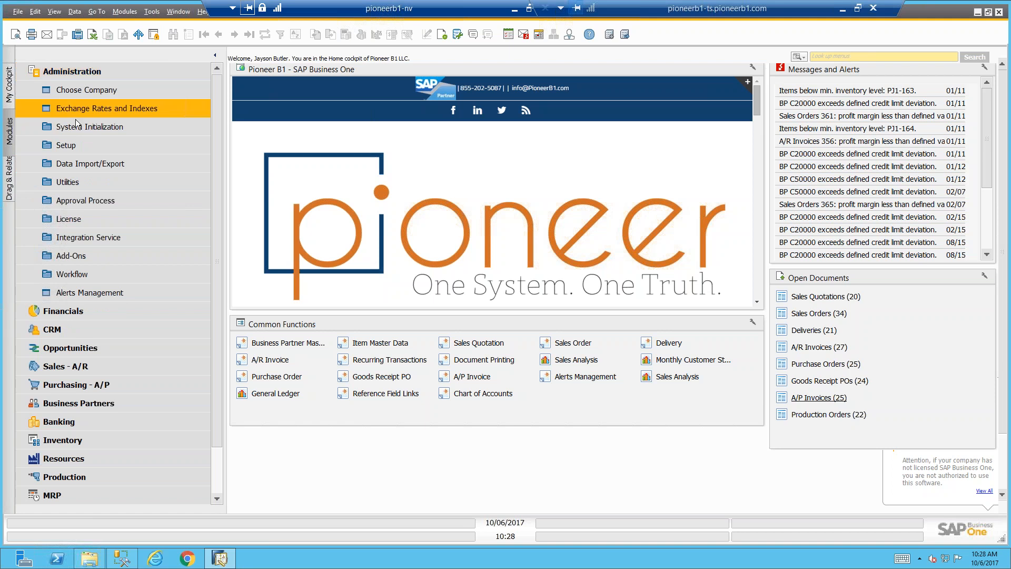
Review the Company Details under System Initialization, including the accounting data and basic initialization settings, and close the window
left_click(90, 128)
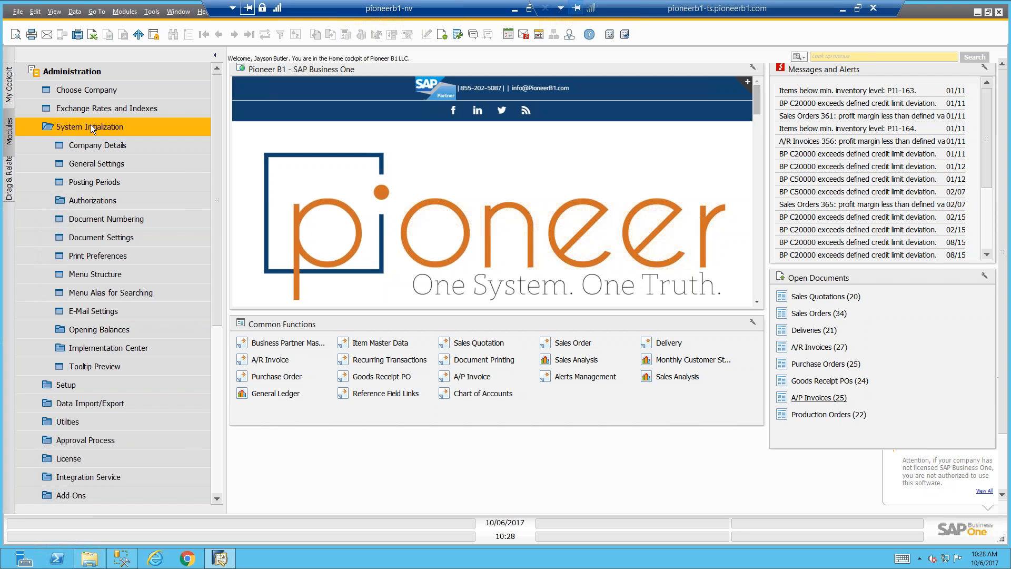
left_click(105, 147)
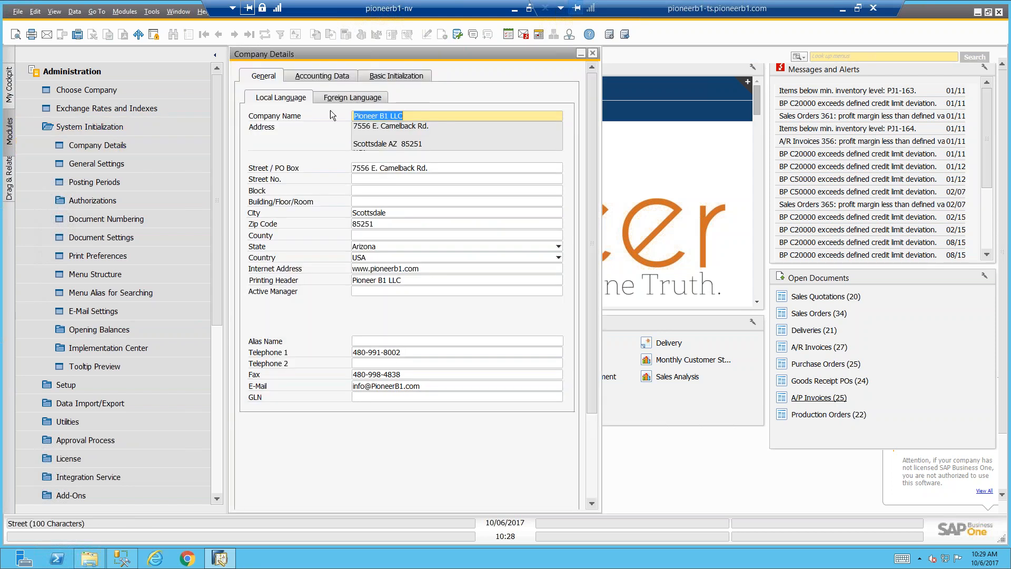
left_click(334, 84)
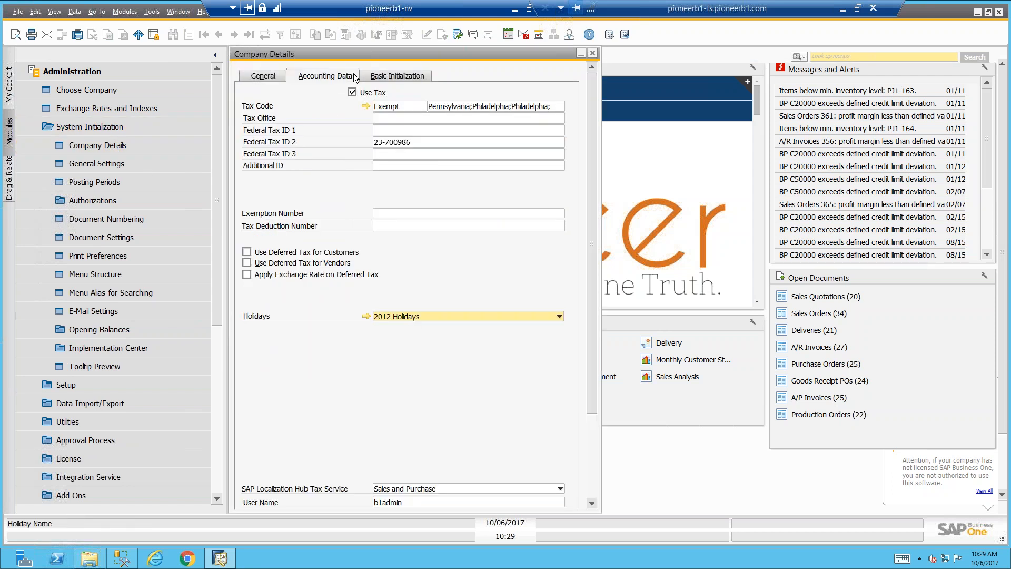
left_click(378, 78)
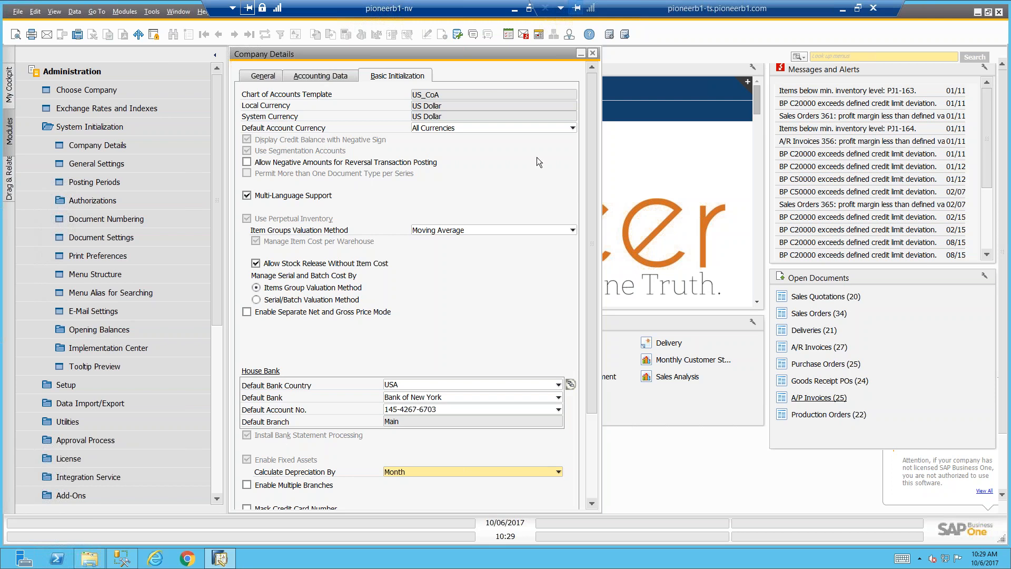
left_click(594, 54)
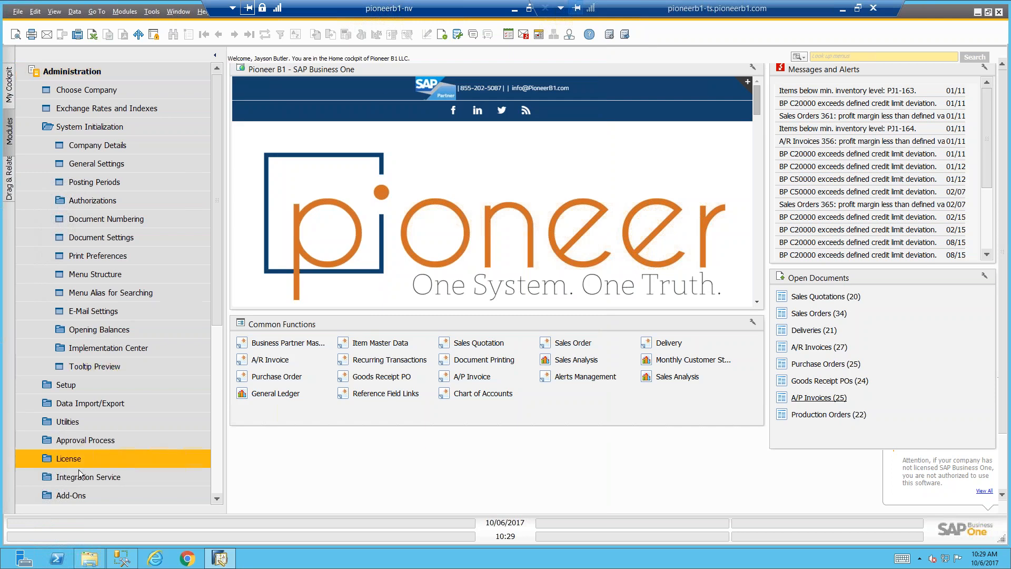
Open the Add-On Manager from Administration and start the EFM Format Definition add-on
left_click(81, 494)
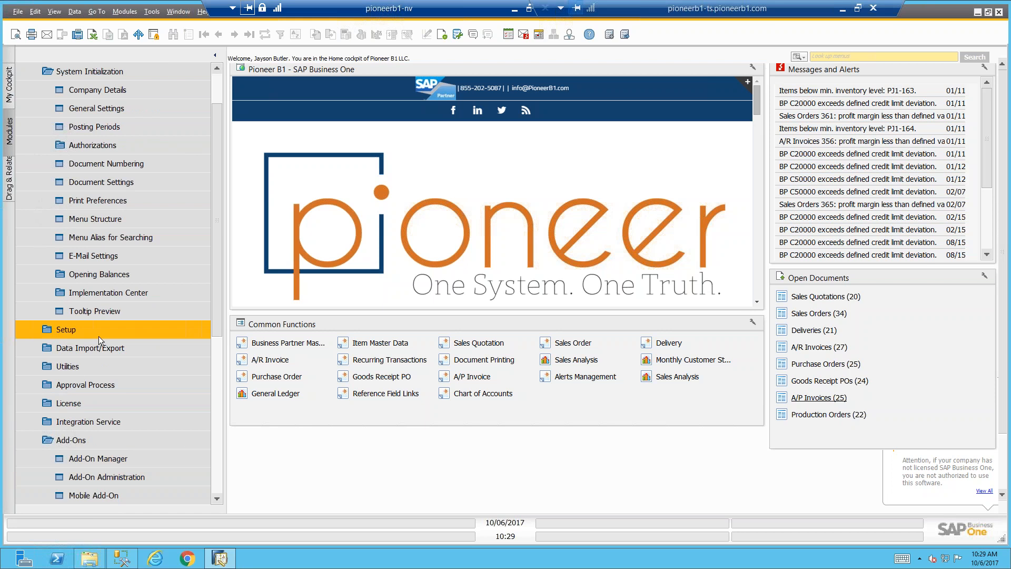
left_click(124, 459)
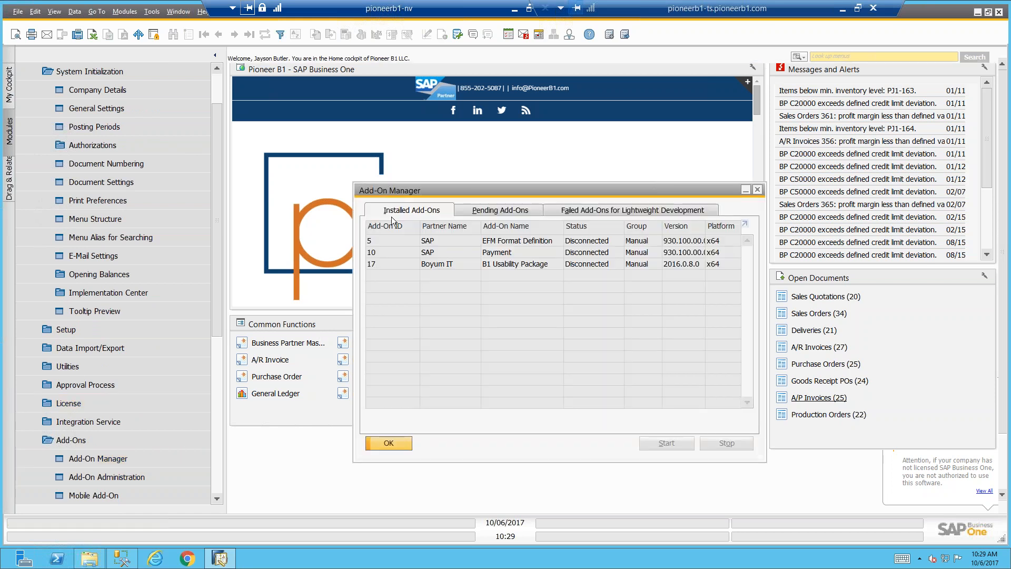
left_click(538, 243)
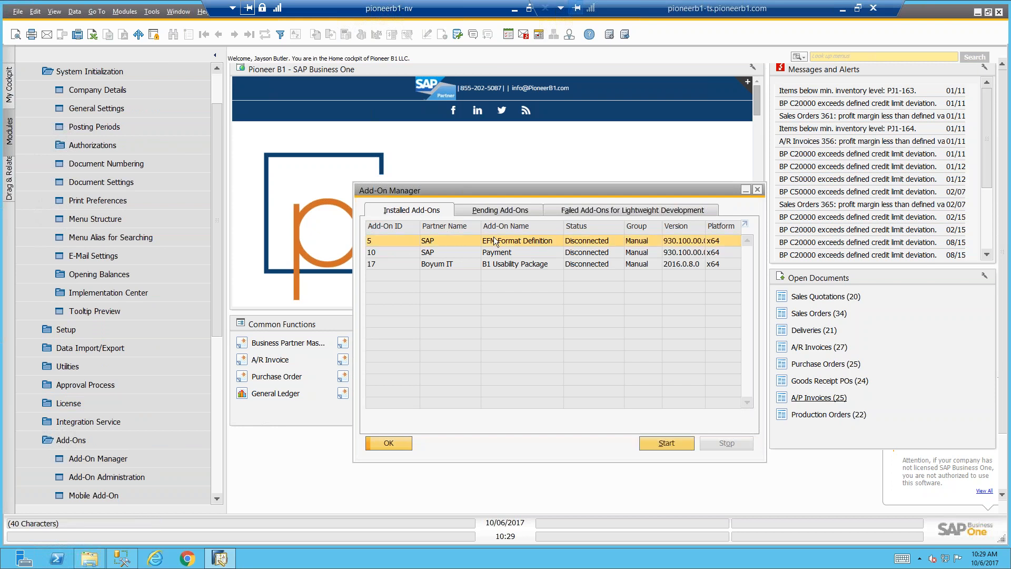
left_click(678, 442)
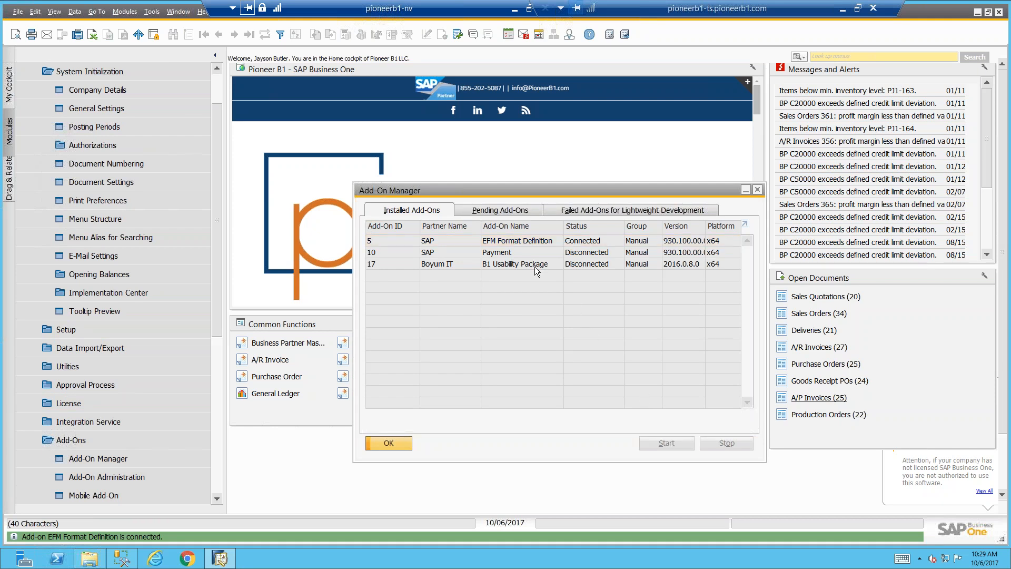
Start the Payment add-on, acknowledge the system message, and close the Add-On Manager
left_click(523, 250)
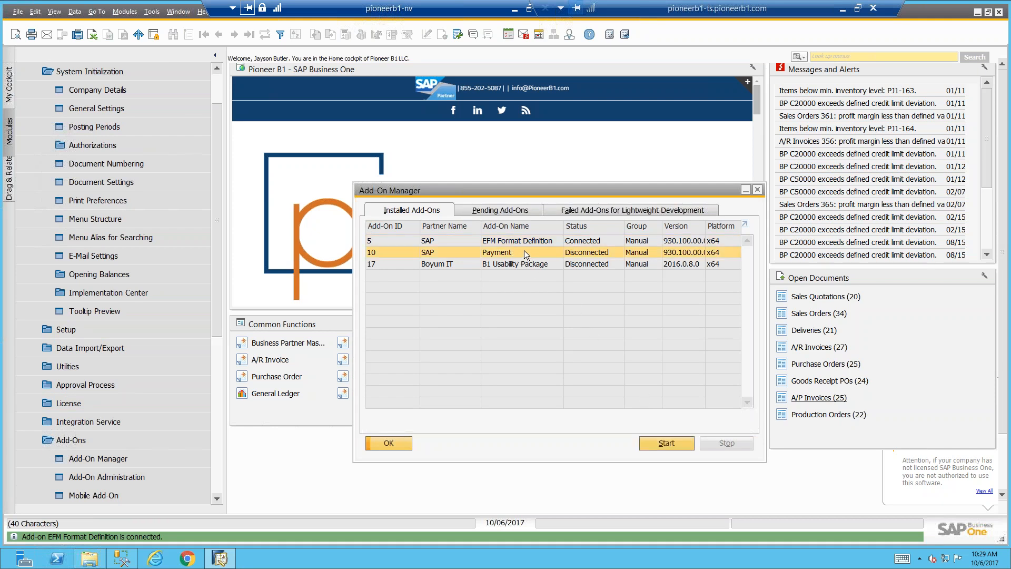
left_click(671, 439)
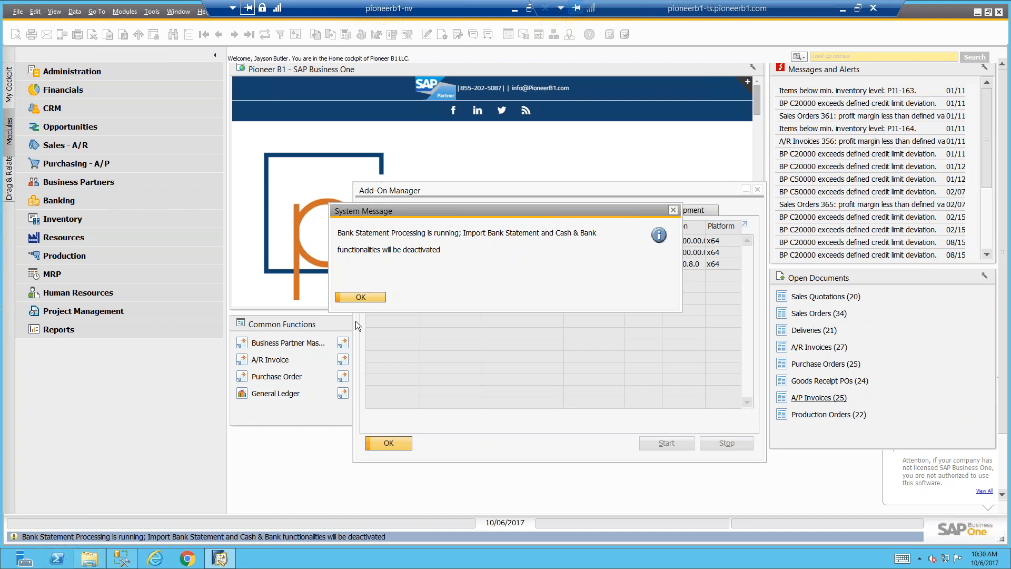
left_click(372, 296)
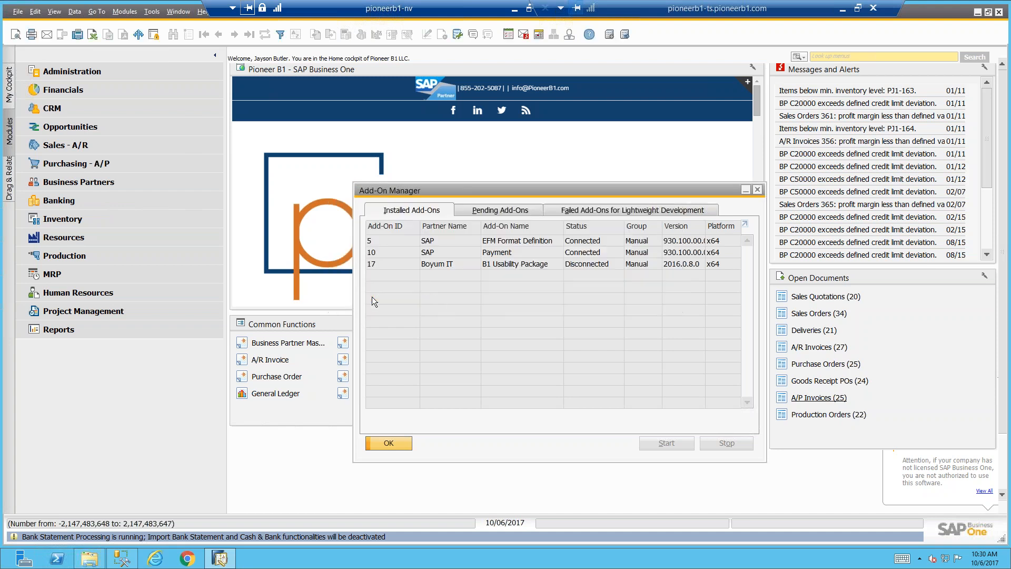
left_click(503, 254)
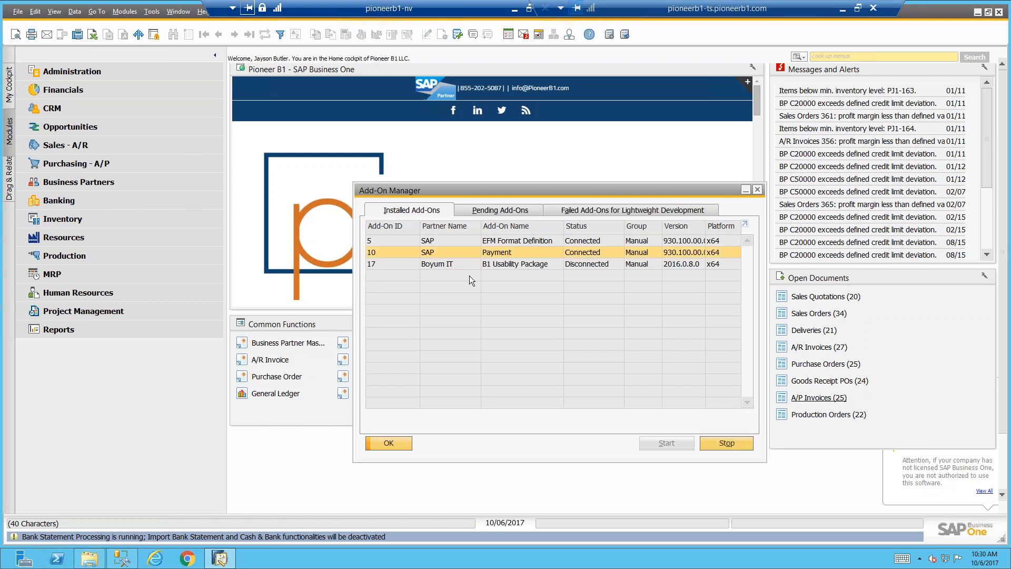
left_click(401, 440)
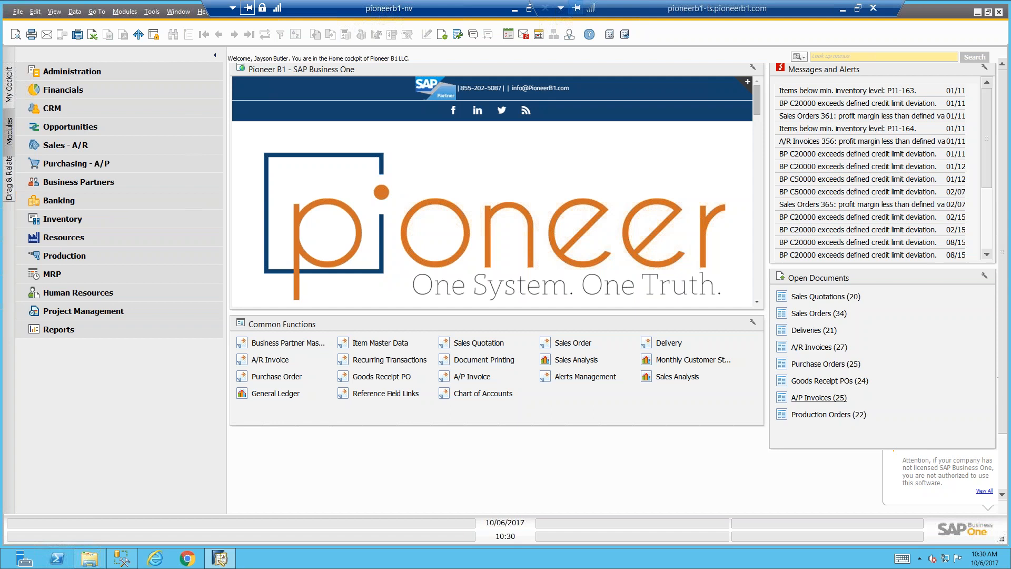
Look through the Banking module's Banking Reports and Bank Statements and External Reconciliations entries
left_click(66, 200)
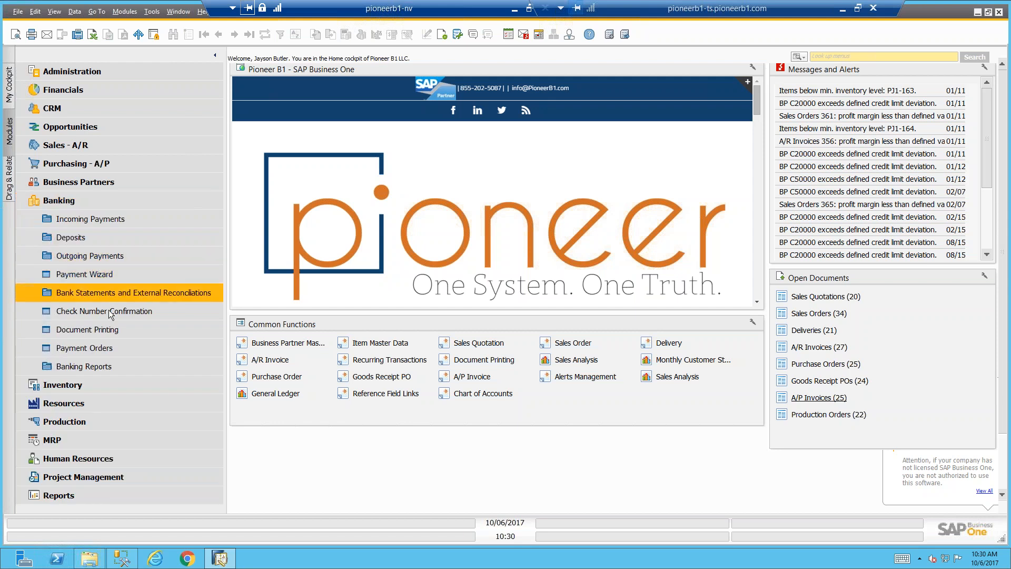
left_click(104, 365)
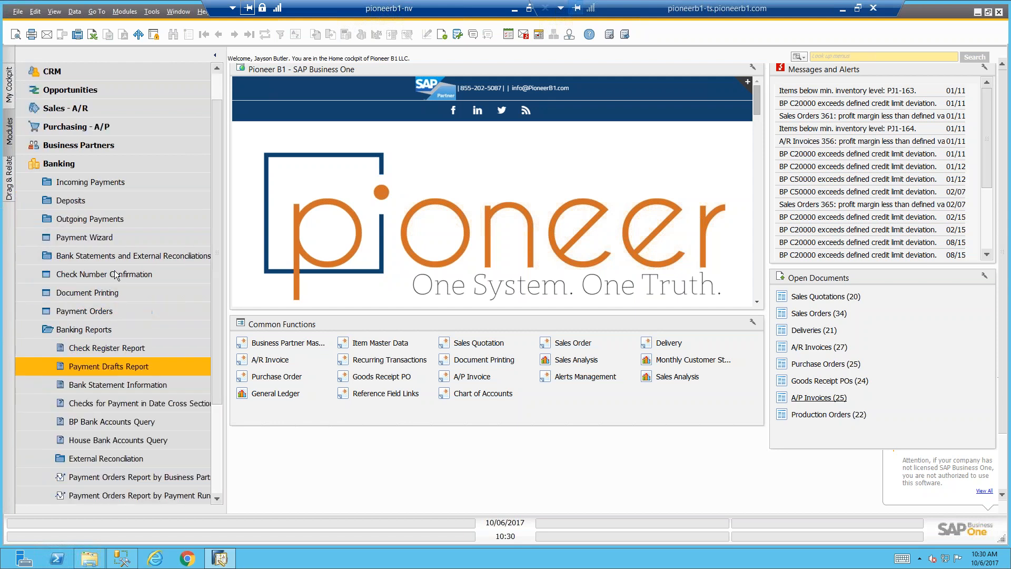
left_click(140, 257)
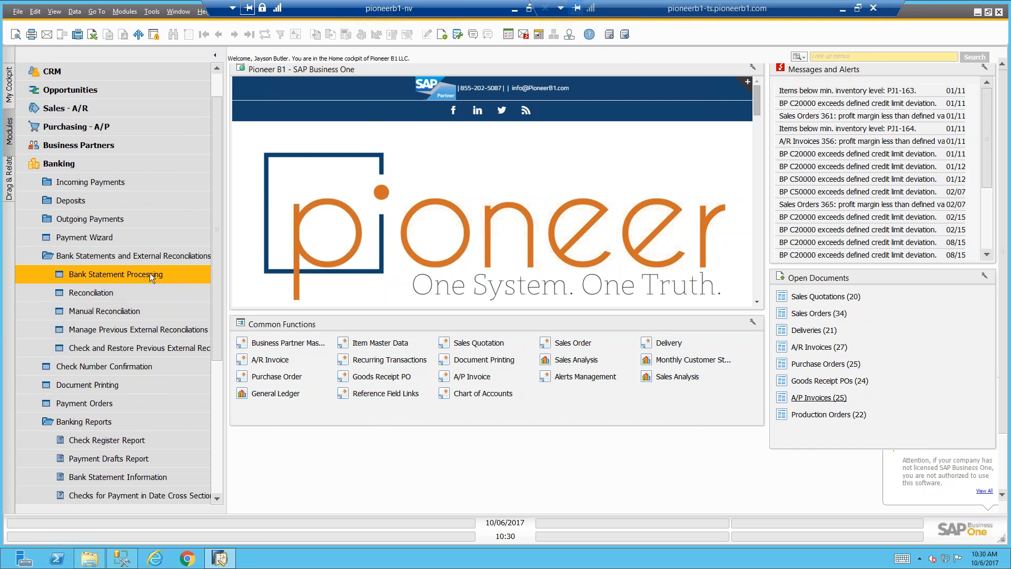
In the main menu's form settings, make Process External Bank Statement visible under Bank Statements and External Reconciliations and save the change
left_click(443, 34)
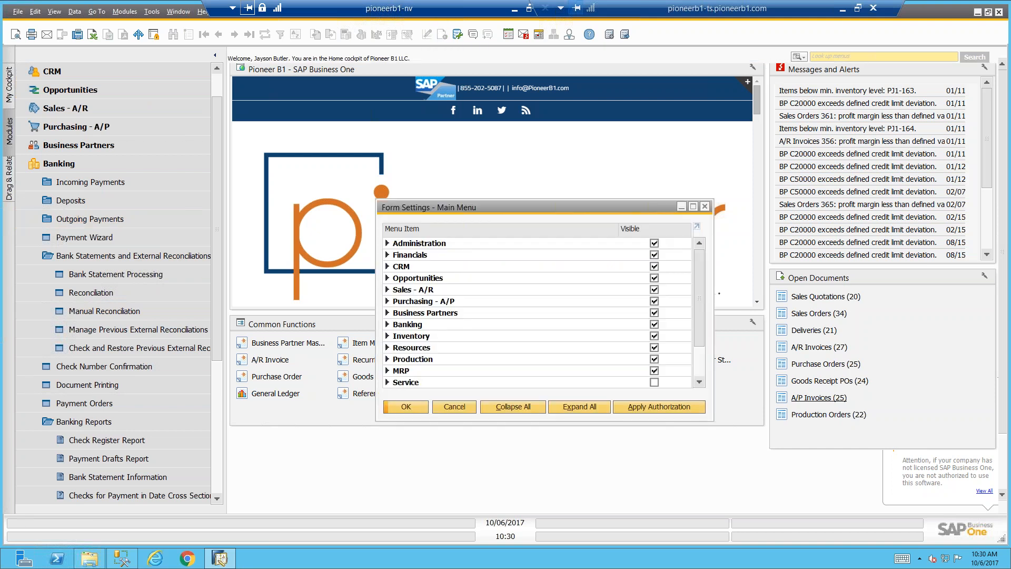
left_click(387, 324)
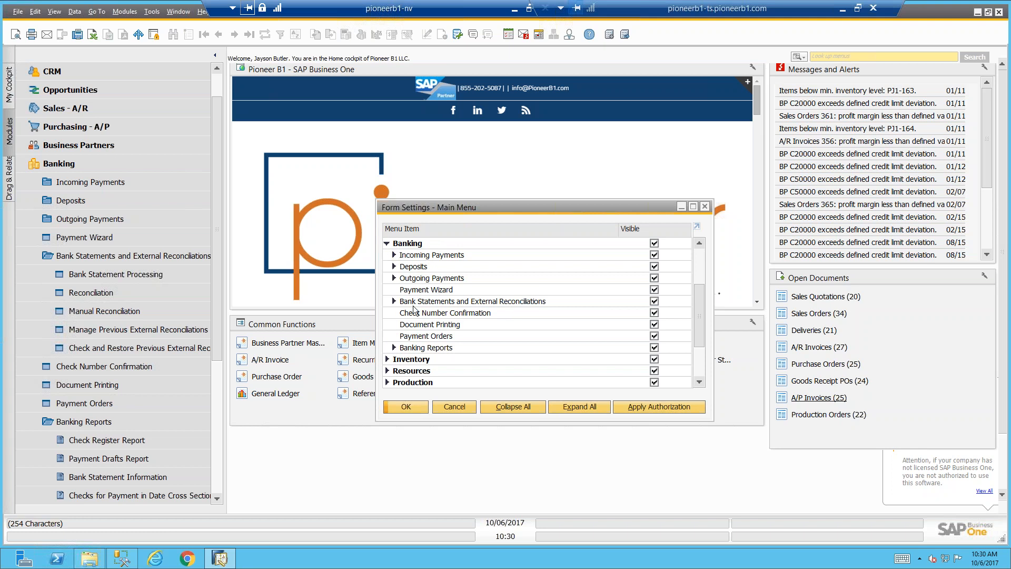
left_click(395, 301)
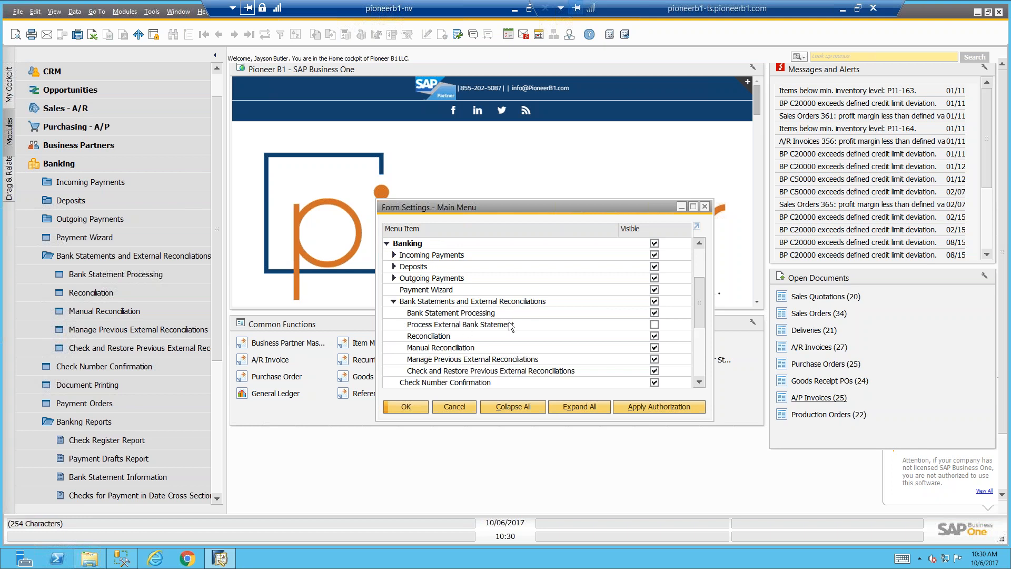
left_click(654, 325)
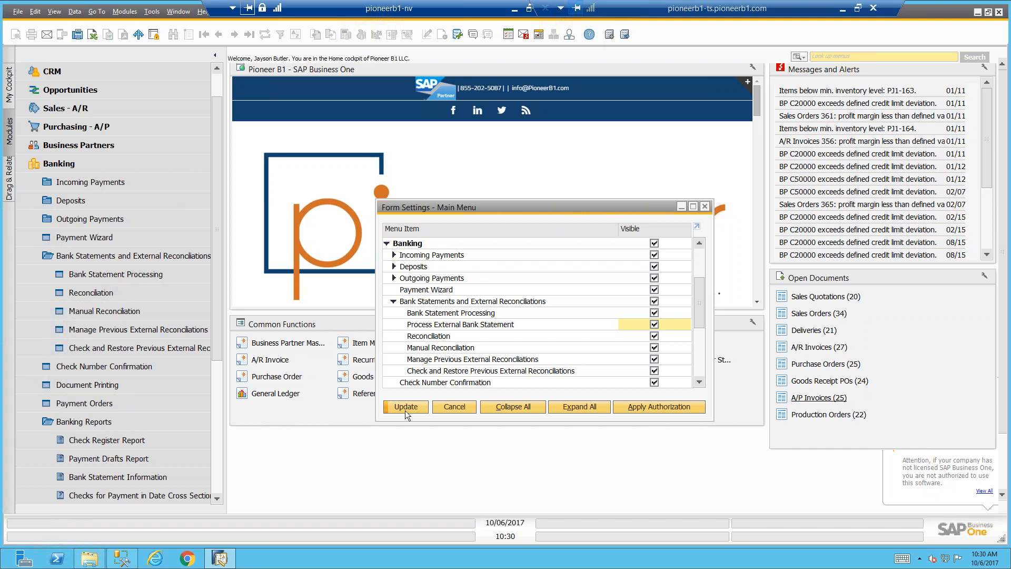
left_click(416, 406)
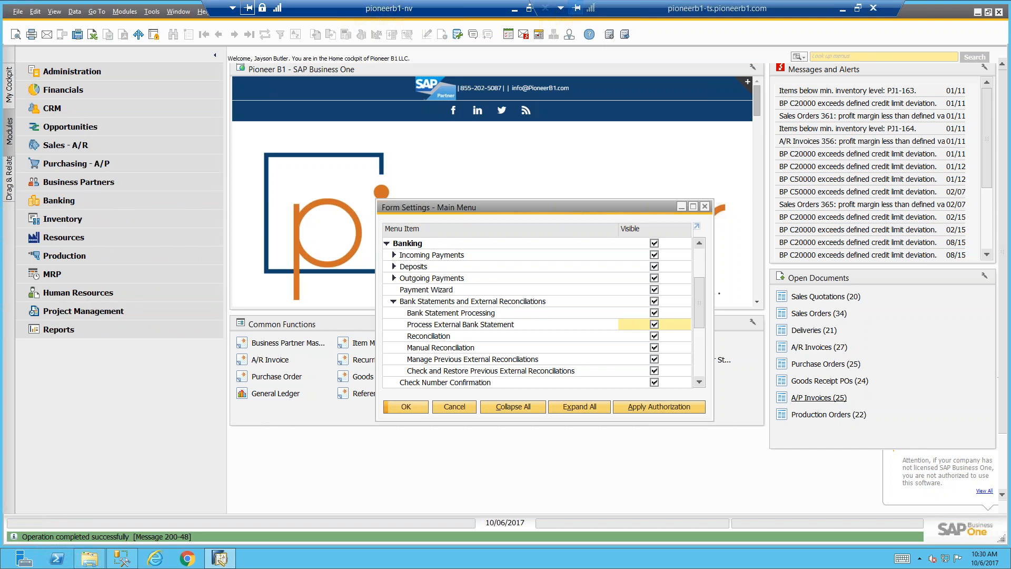
left_click(406, 406)
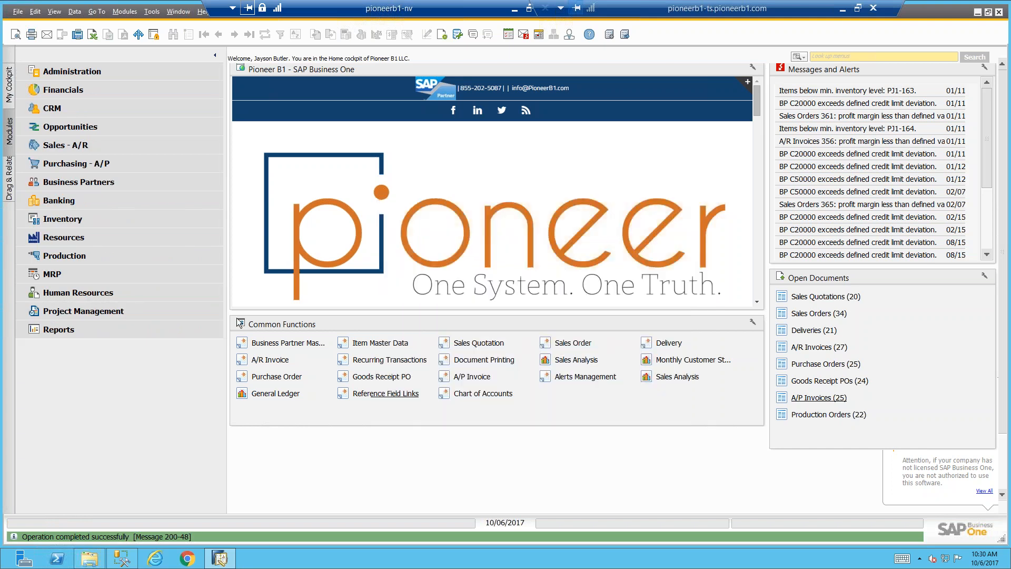
Open Bank Statement Processing from the Banking module's Bank Statements and External Reconciliations
left_click(31, 200)
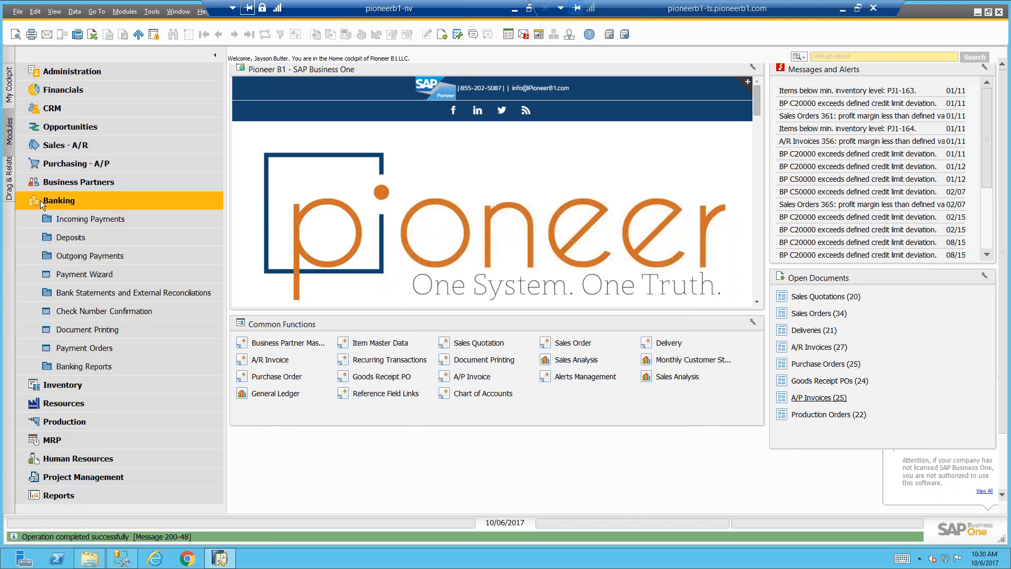
left_click(155, 291)
left_click(145, 310)
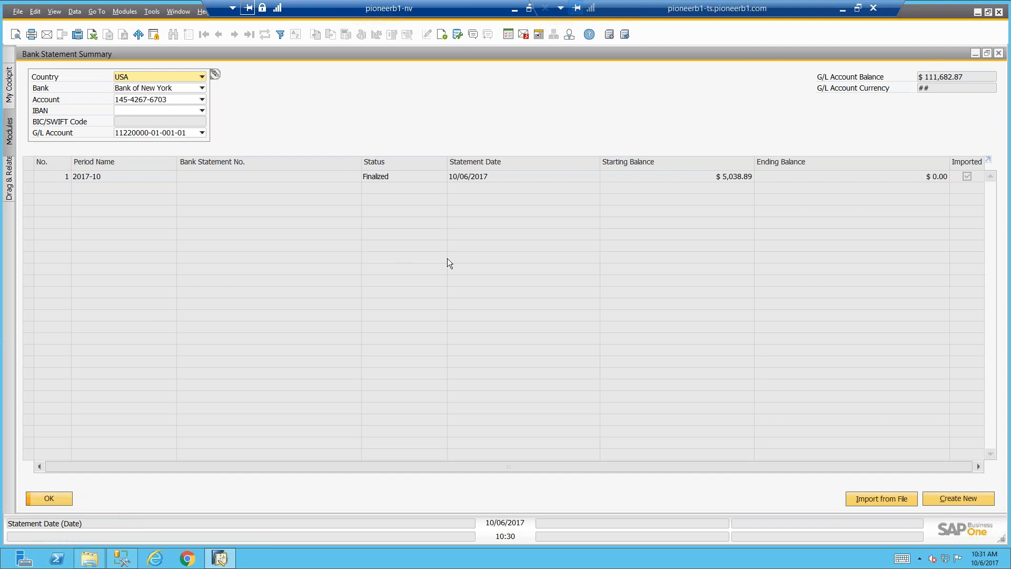
Import the MostUpdatedBankStatementV2 CSV file from C:\PB1\Bank Files\WebinarFiles, agreeing to import it again, and close the import log
left_click(879, 497)
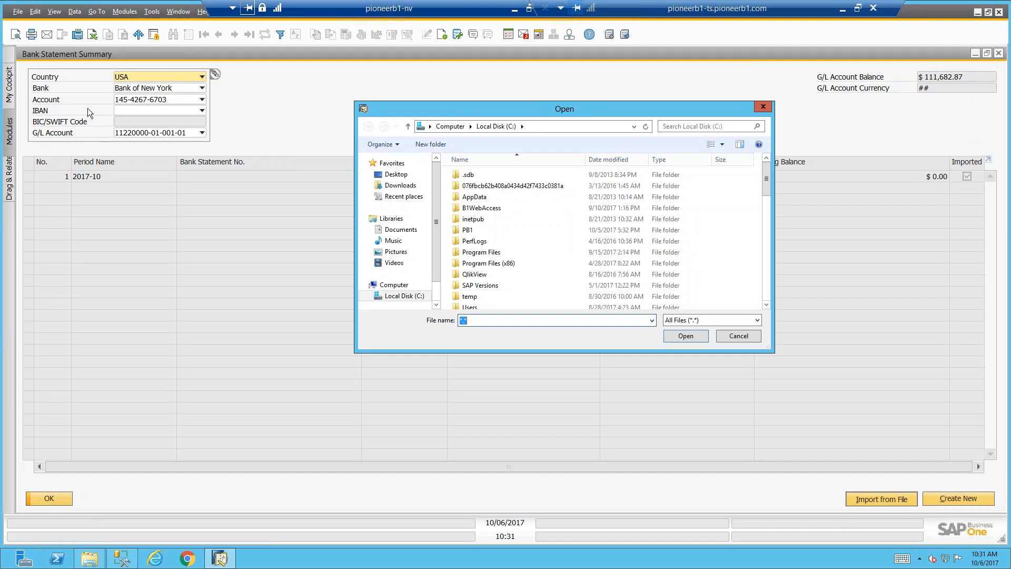
double_click(472, 231)
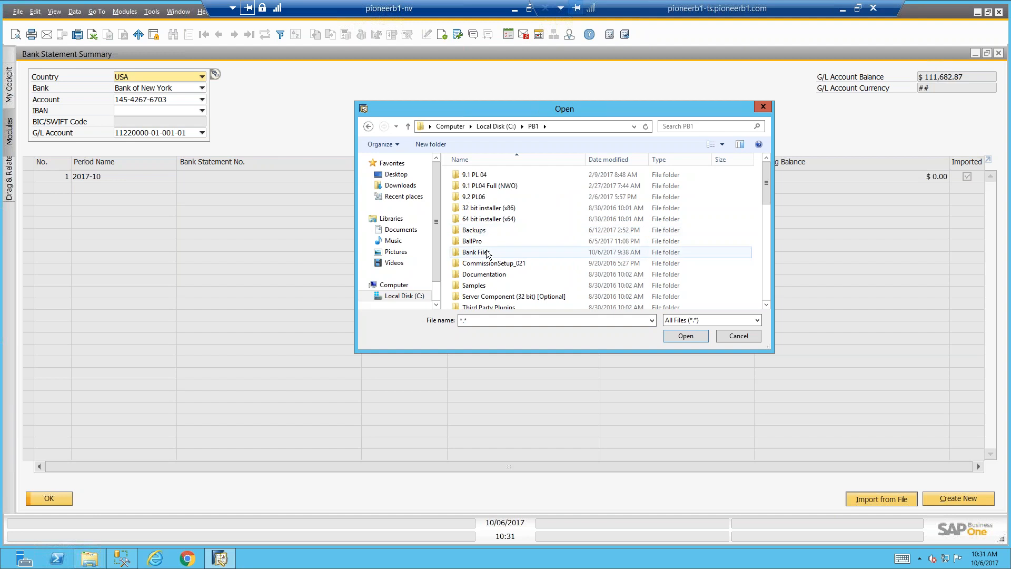
double_click(487, 252)
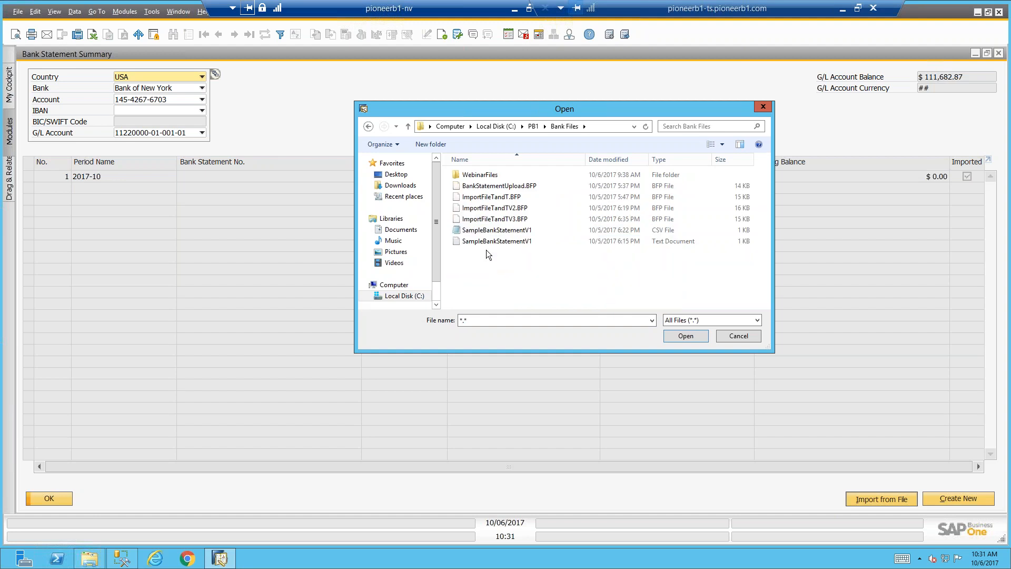
double_click(480, 175)
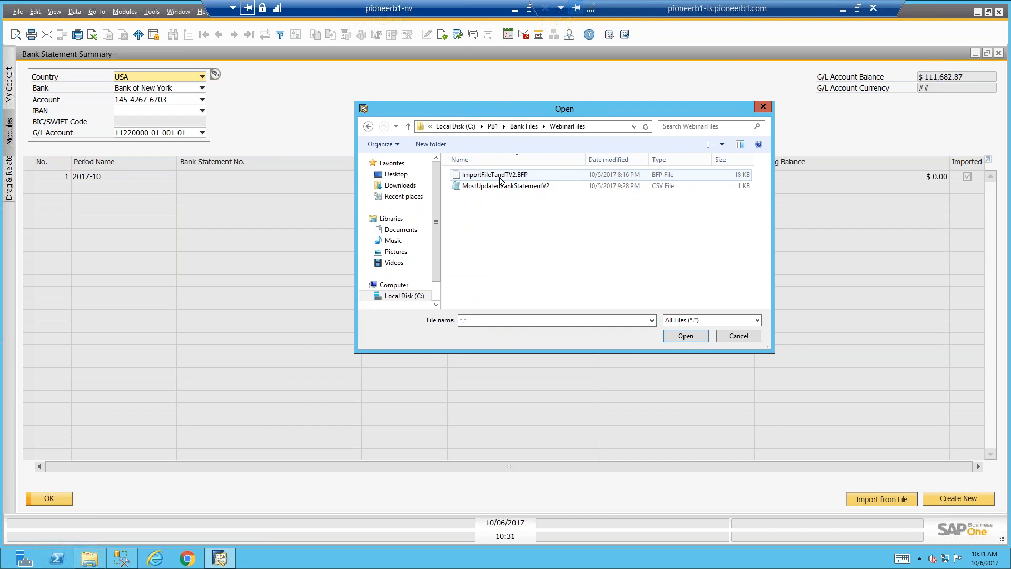
double_click(525, 186)
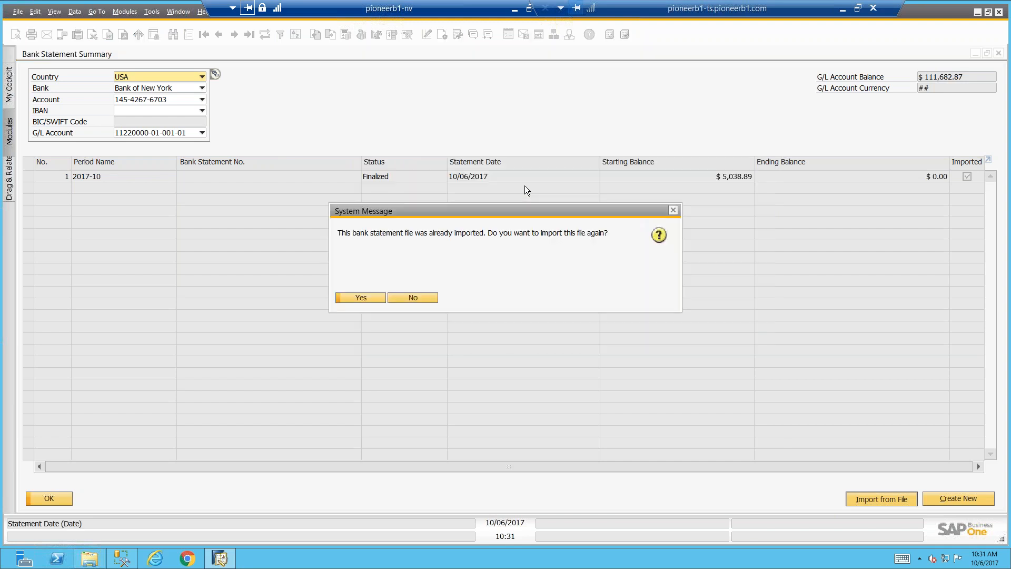
left_click(375, 298)
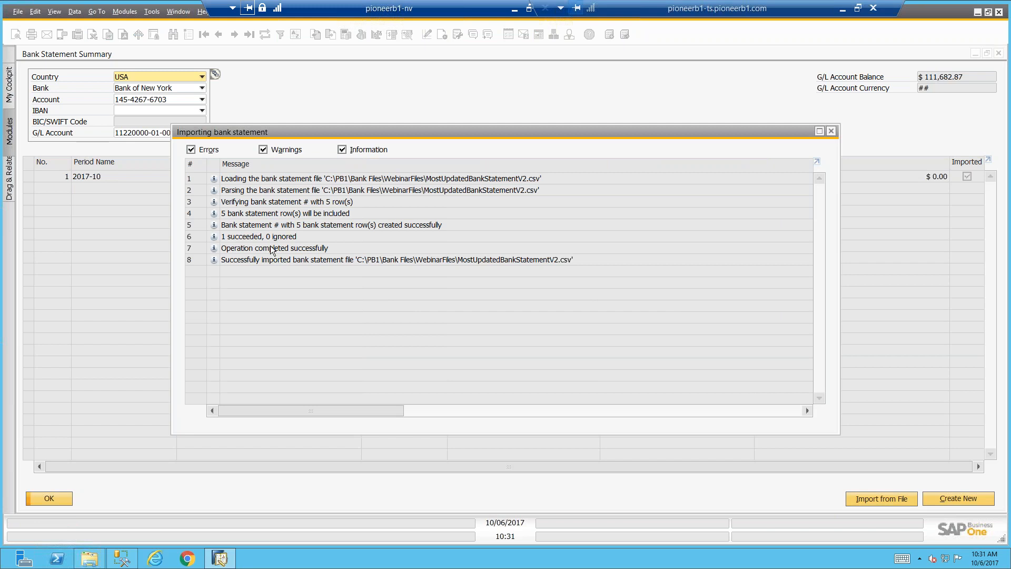
left_click(832, 132)
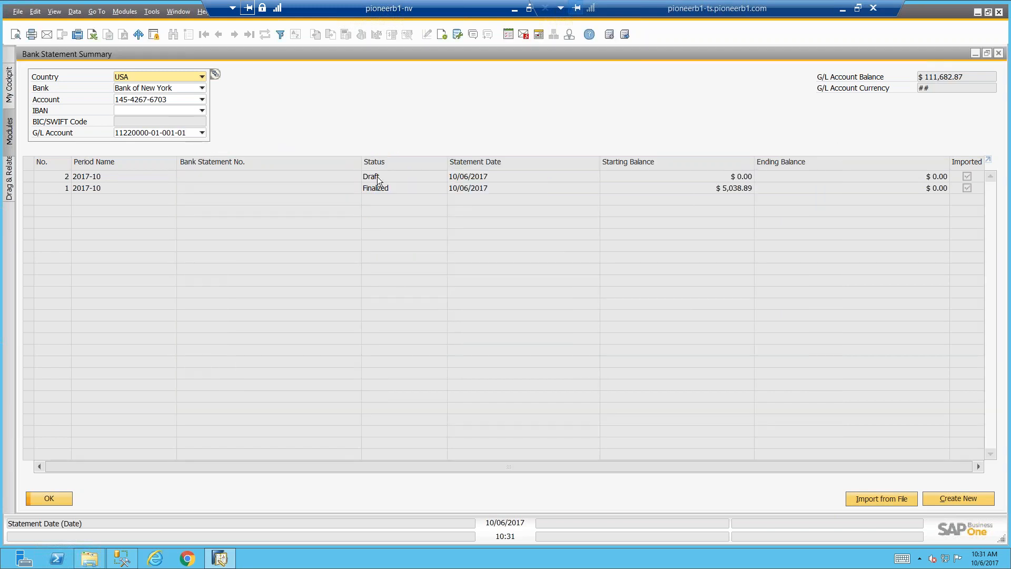
Open the imported draft bank statement and run the posting proposal for its uncleared rows
double_click(51, 176)
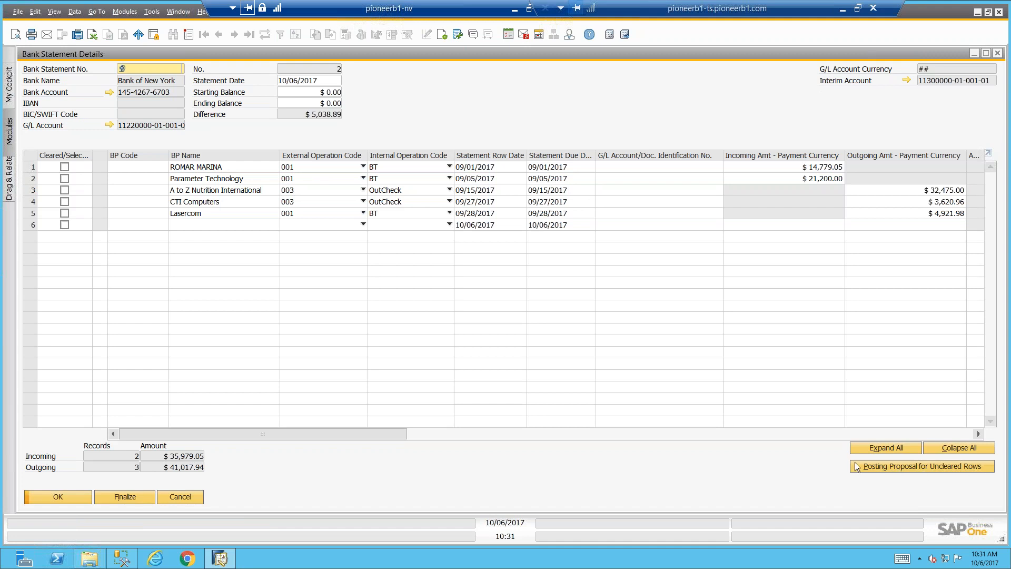
left_click(983, 467)
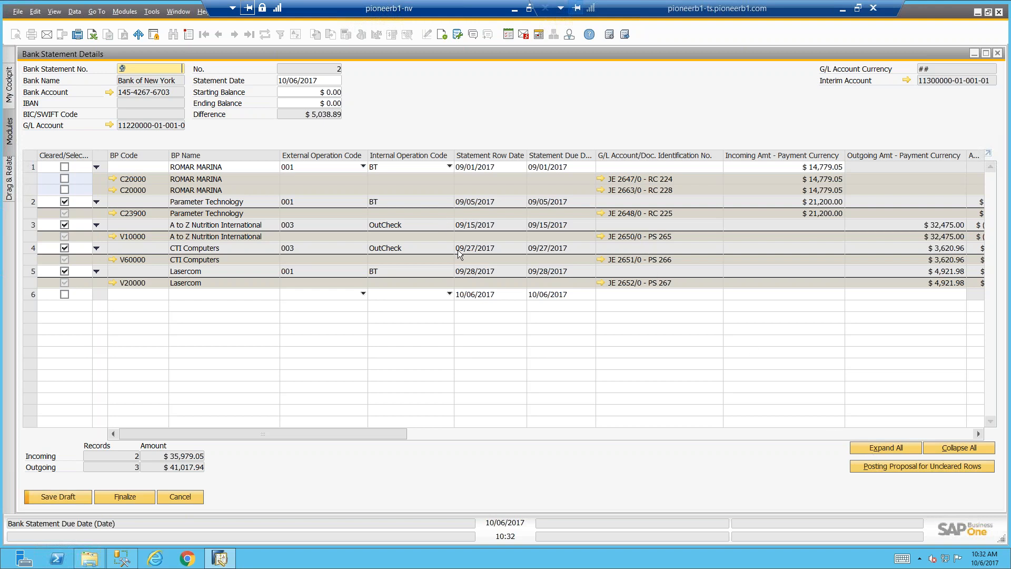
Set the draft bank statement's starting balance to $5,038.89 and try to finalize the statement
left_click(296, 91)
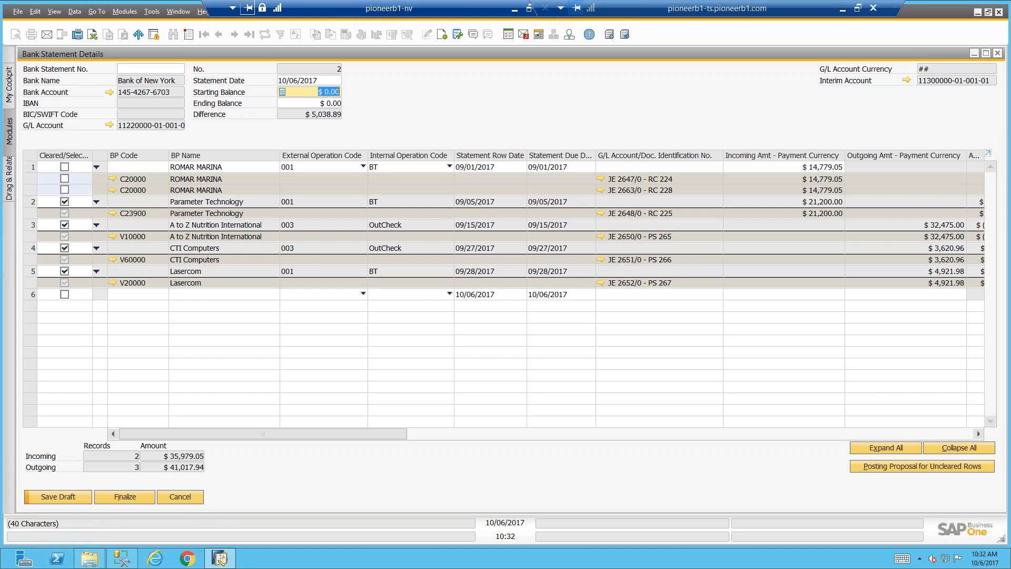
type("50389.89")
key("Delete")
key("Tab")
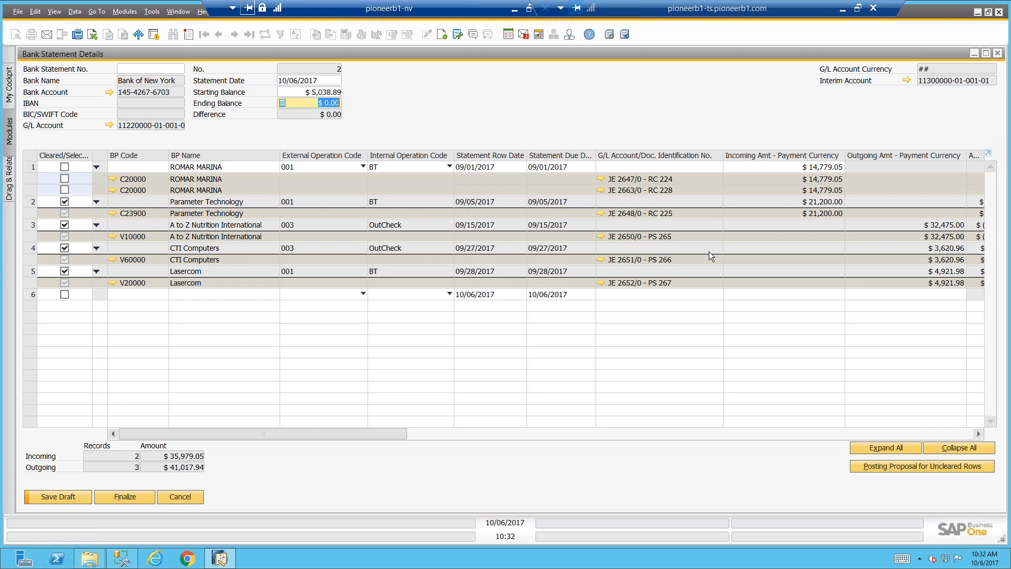
left_click(125, 496)
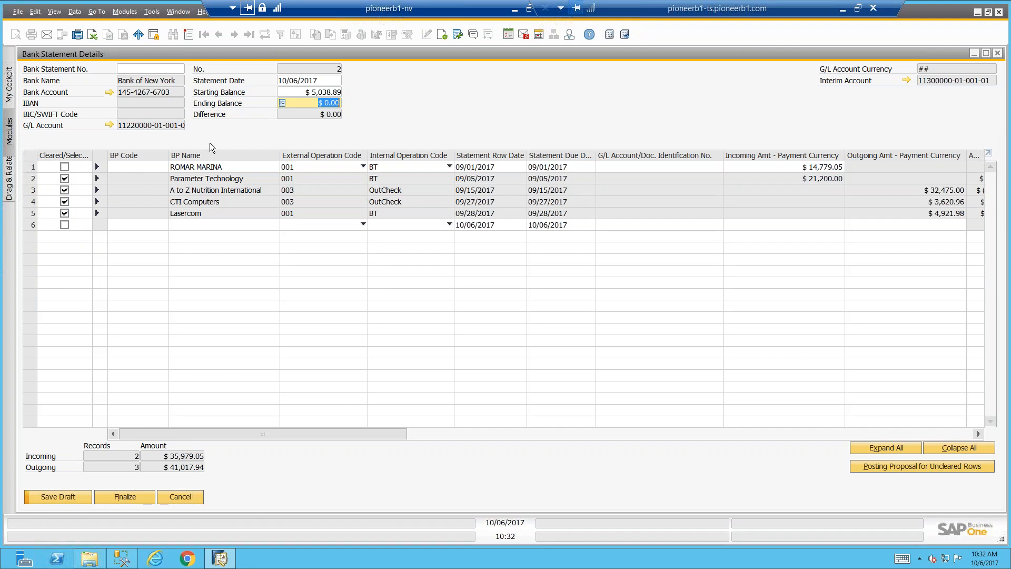
View the Matching Criteria - Documents setup within Administration's Banking setup for Bank Statement Processing
left_click_drag(229, 53, 413, 218)
left_click_drag(87, 58, 365, 279)
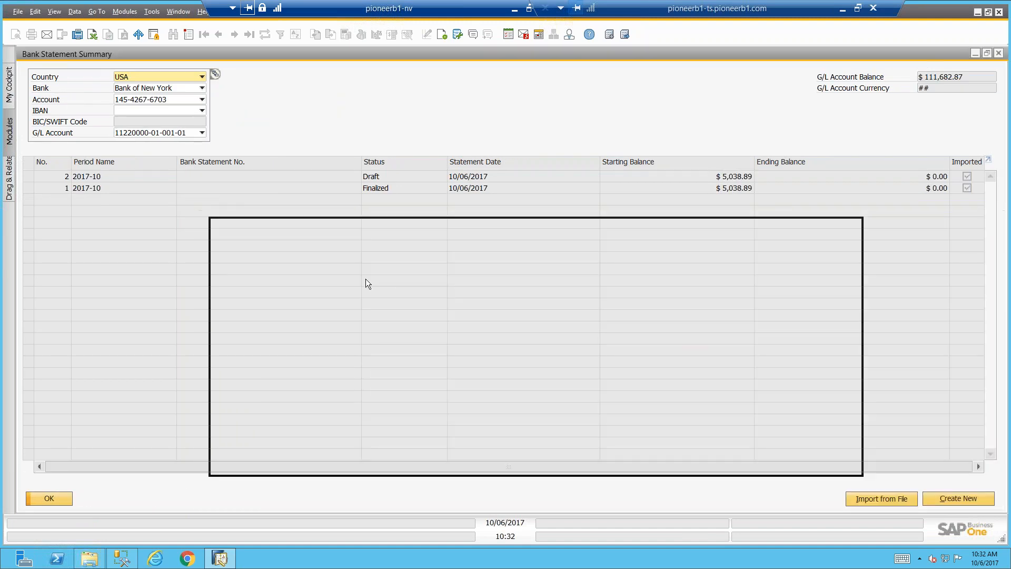
left_click(122, 73)
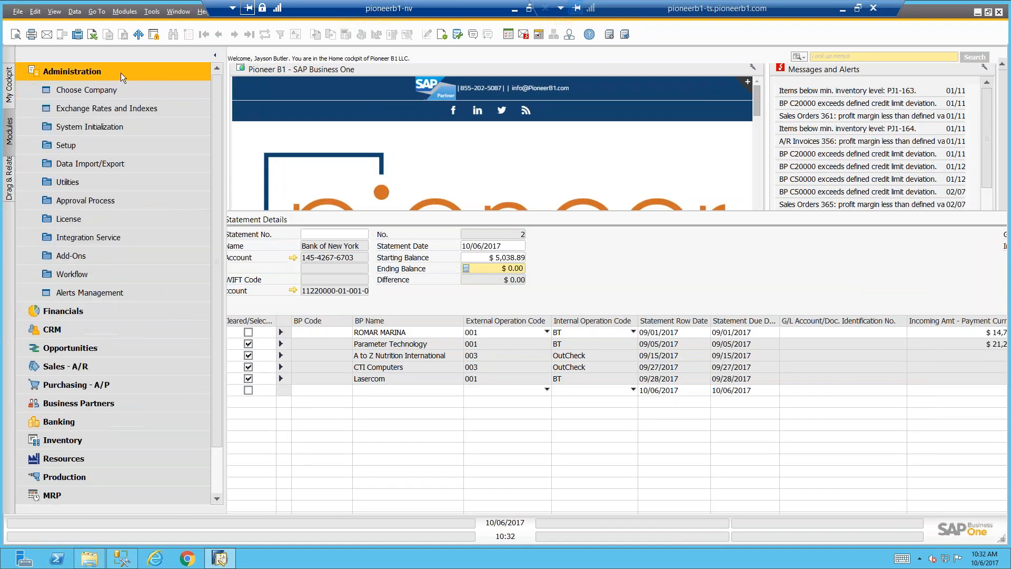
left_click(99, 147)
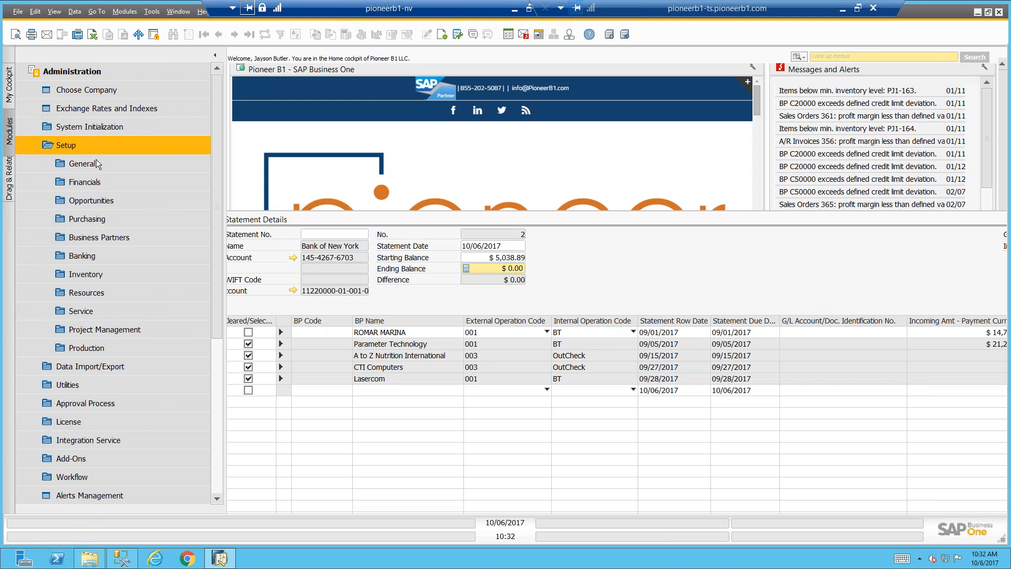
left_click(103, 256)
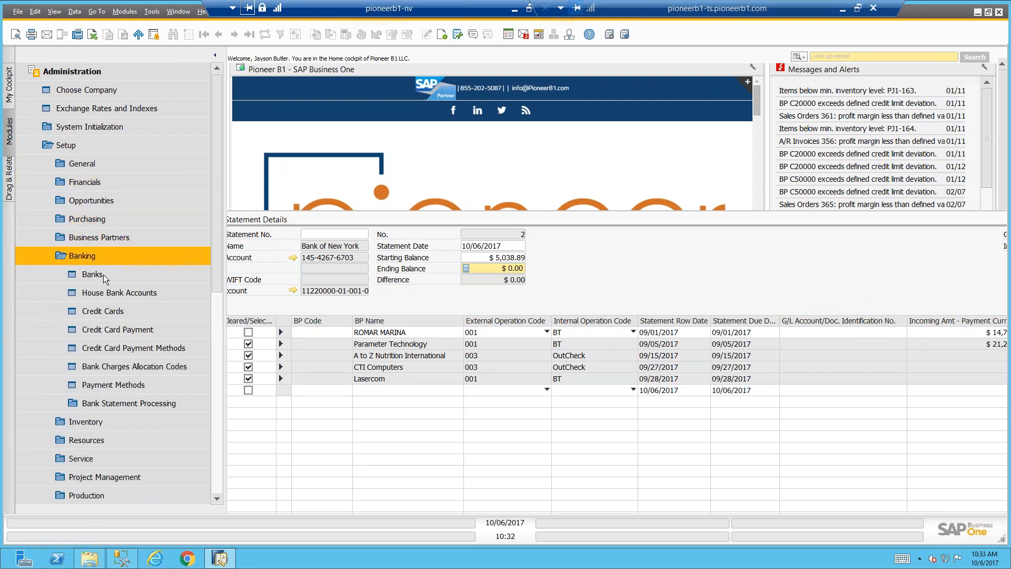
left_click(125, 404)
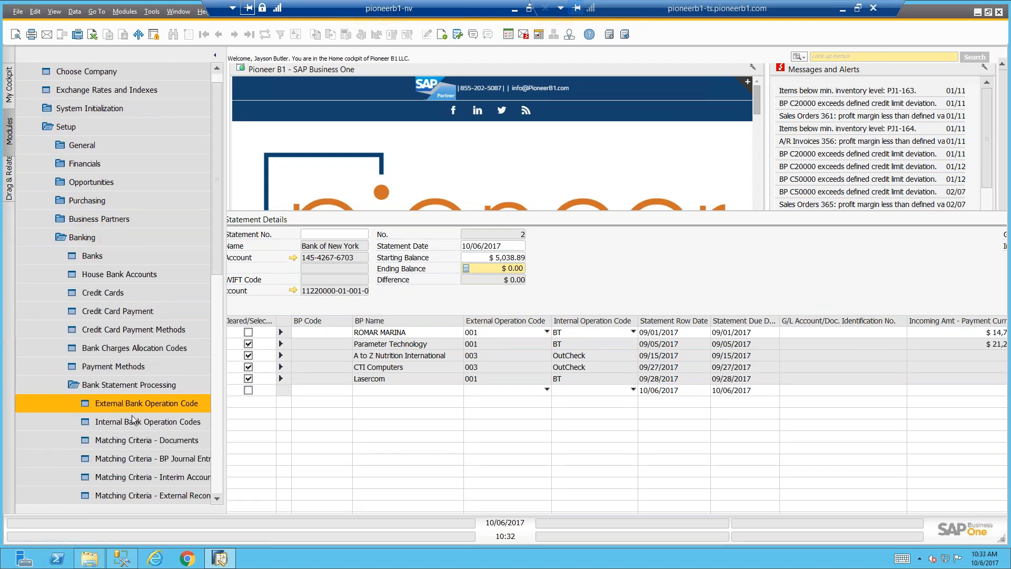
left_click(144, 440)
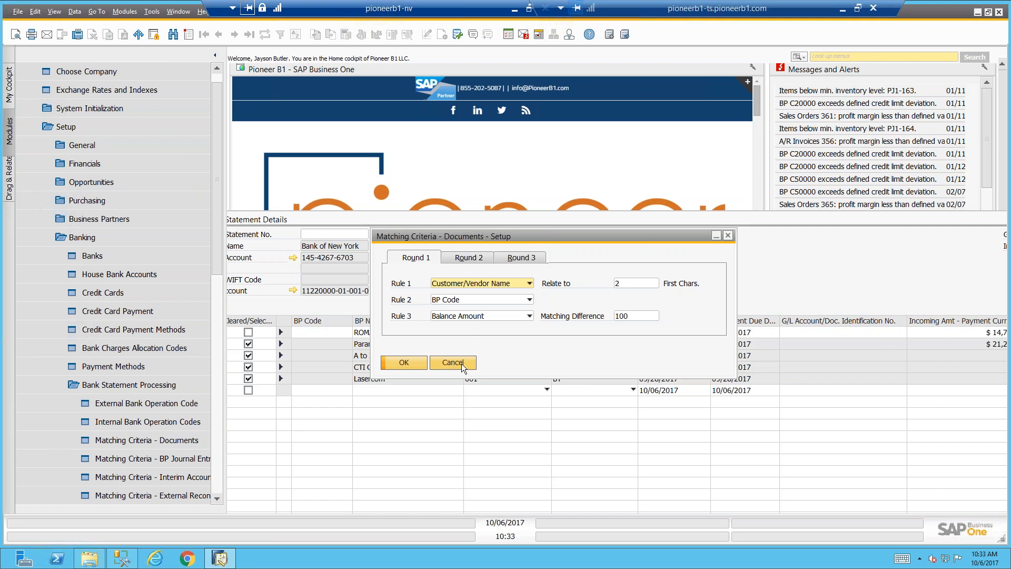
View the External Bank Operation Code and Internal Bank Operation Codes setups, and close all the open setup windows
left_click(156, 402)
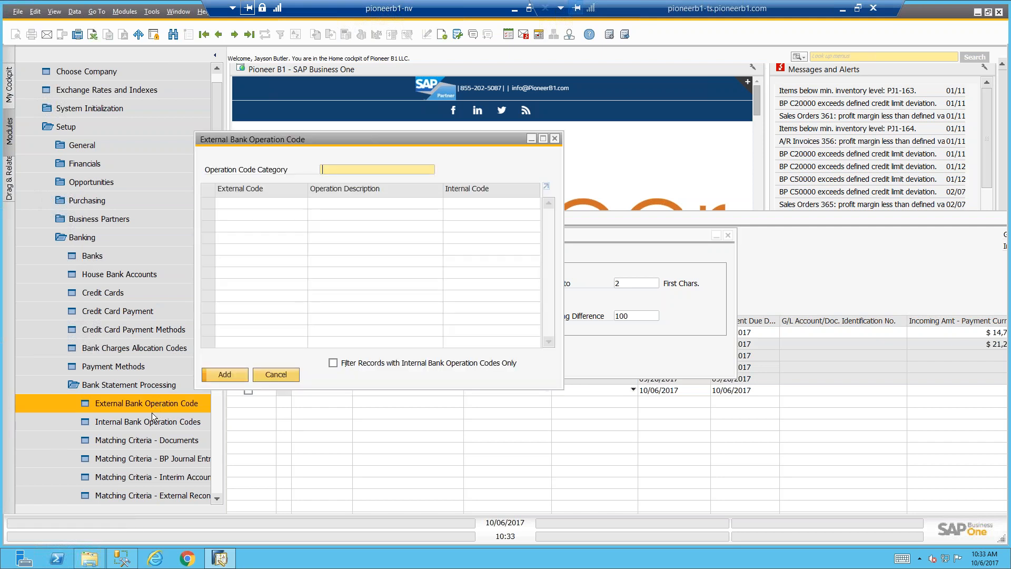
left_click(151, 419)
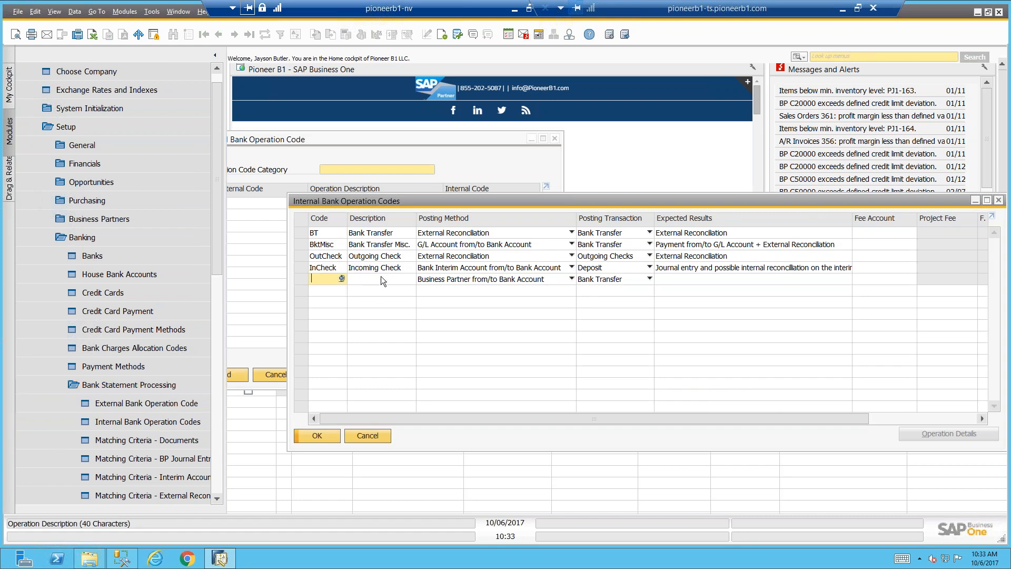
left_click(367, 435)
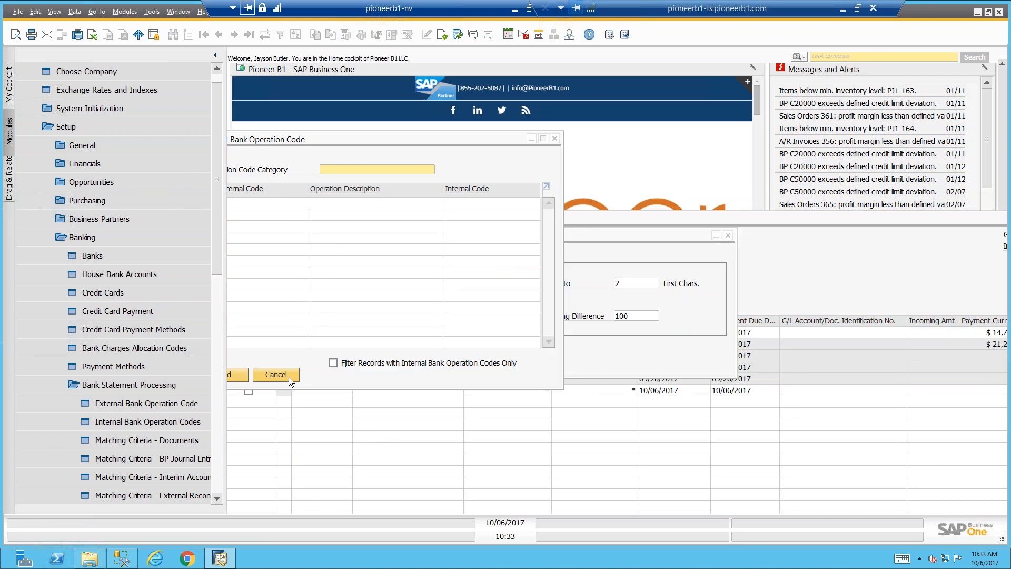
left_click(288, 377)
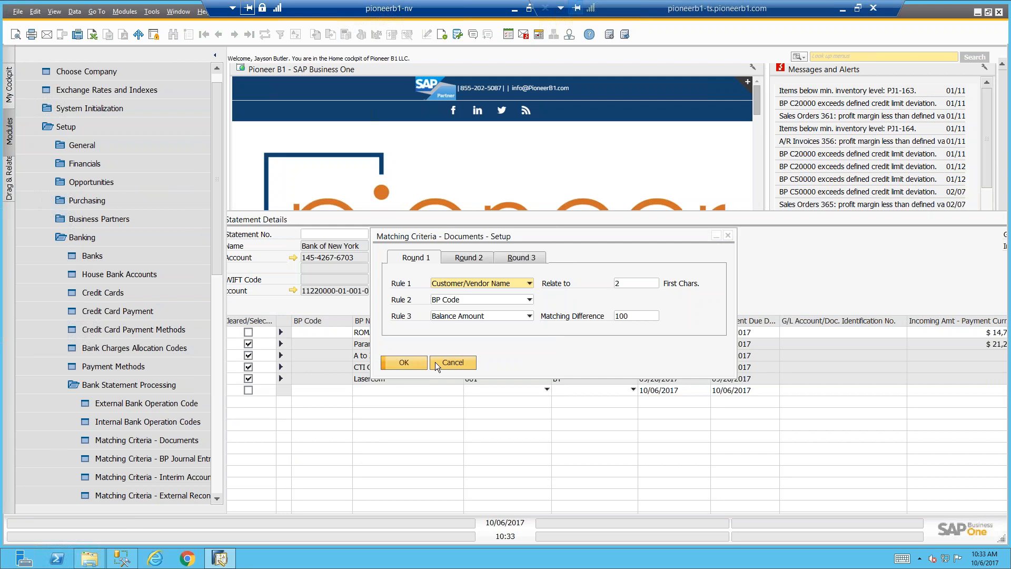
left_click(437, 361)
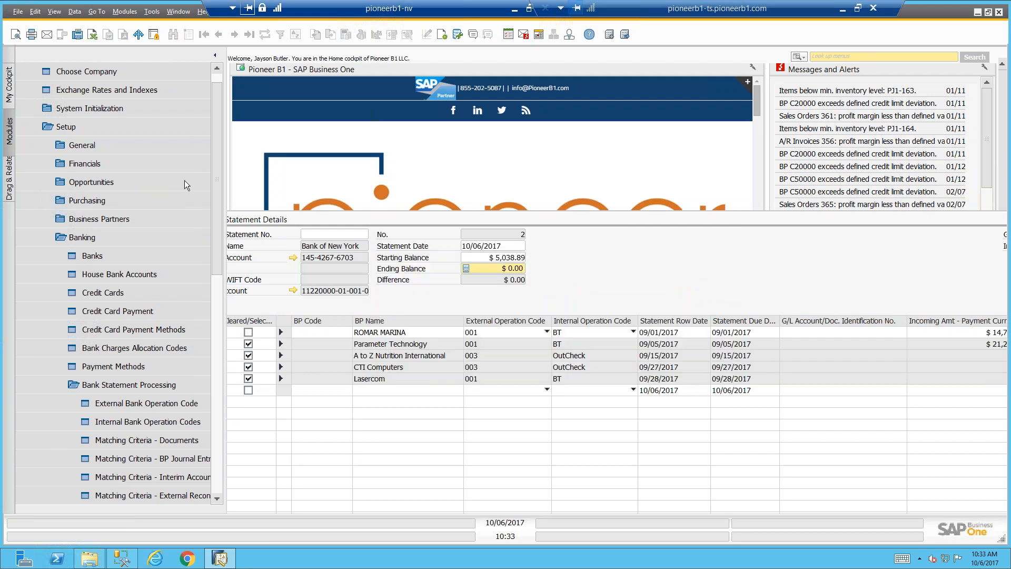
Bring the Bank Statement Details fully into view over the main menu and save the statement as a draft
left_click(289, 219)
left_click_drag(295, 216, 196, 99)
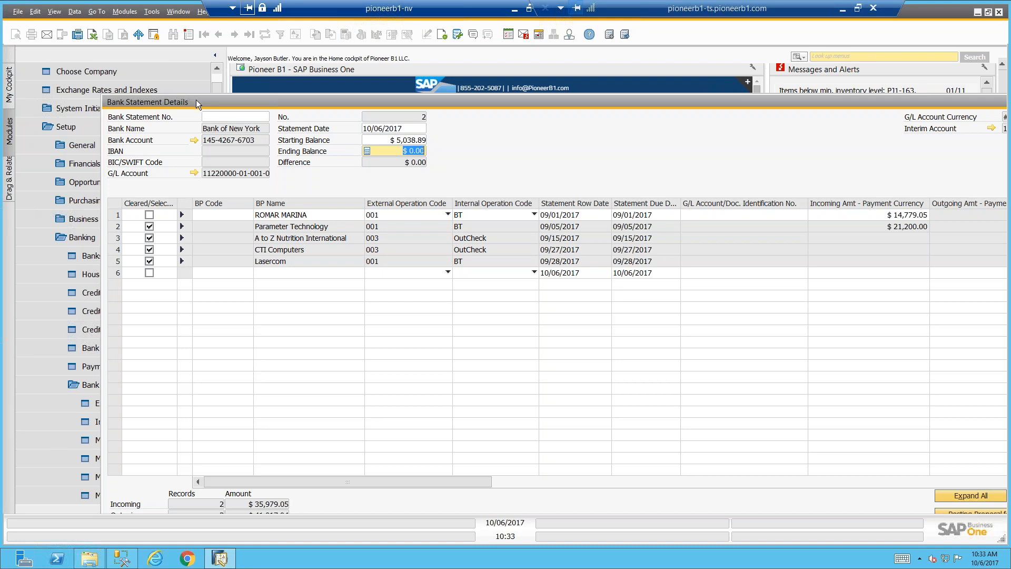
left_click_drag(196, 102, 176, 58)
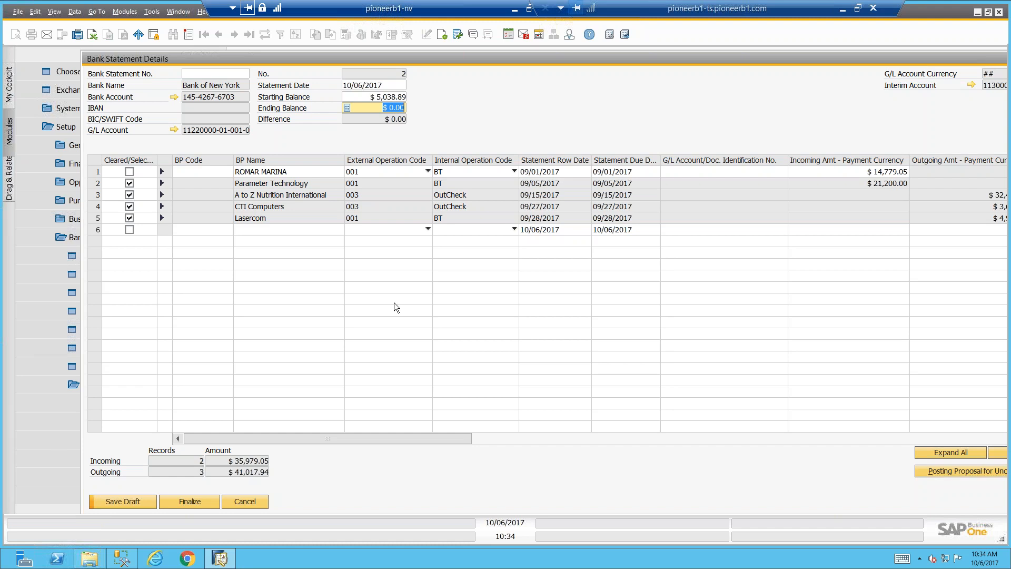
left_click(139, 502)
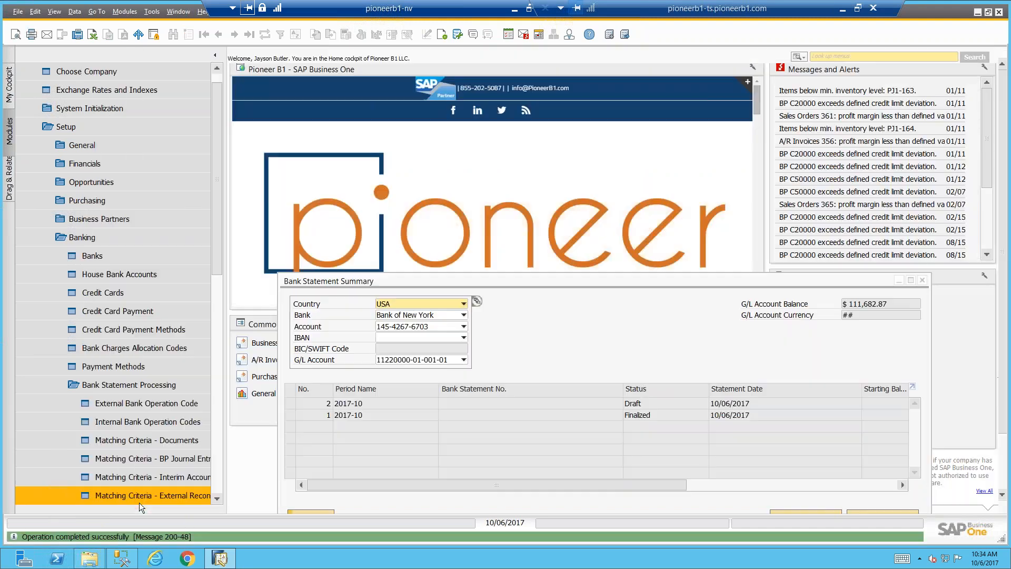
Reopen draft statement 2 from the Bank Statement Summary, run the posting proposal for uncleared rows, and save the draft
left_click_drag(369, 280, 331, 147)
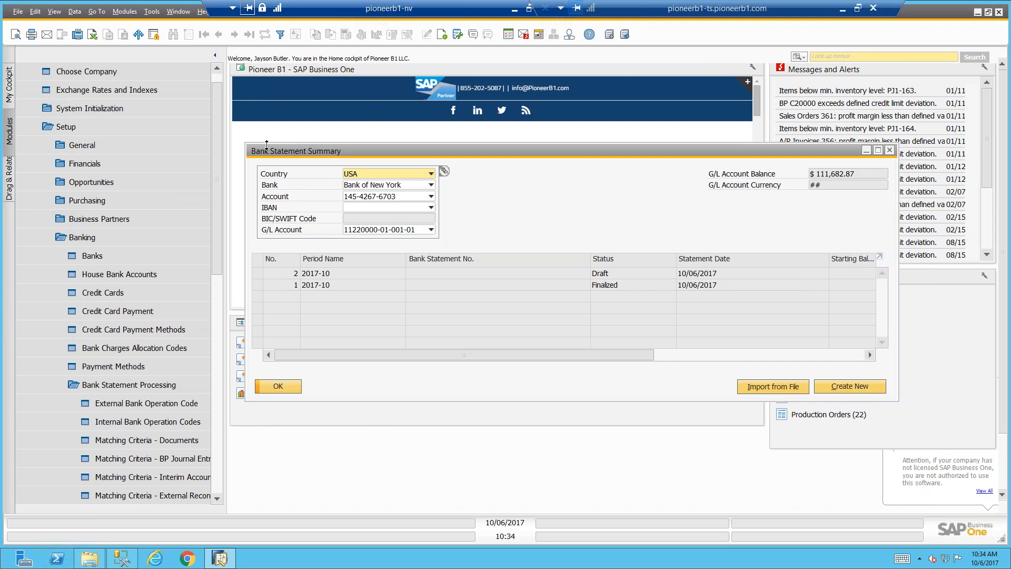
left_click_drag(268, 149, 256, 106)
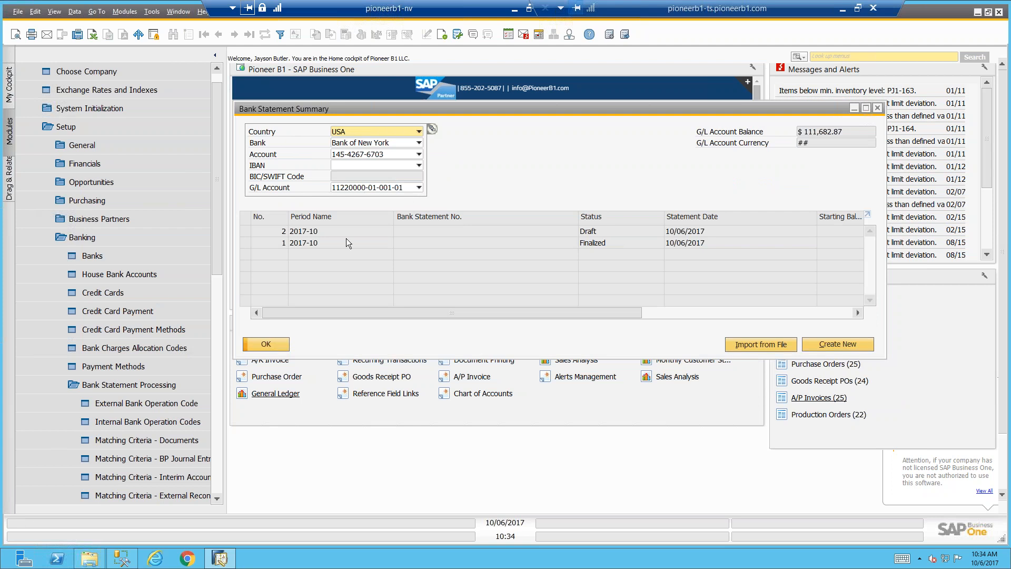
double_click(245, 230)
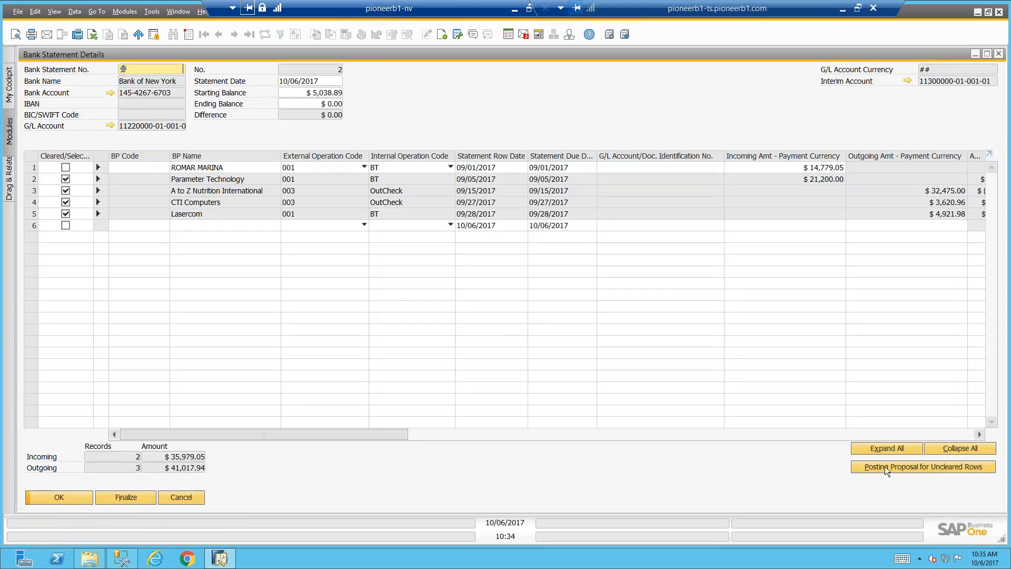
left_click(885, 466)
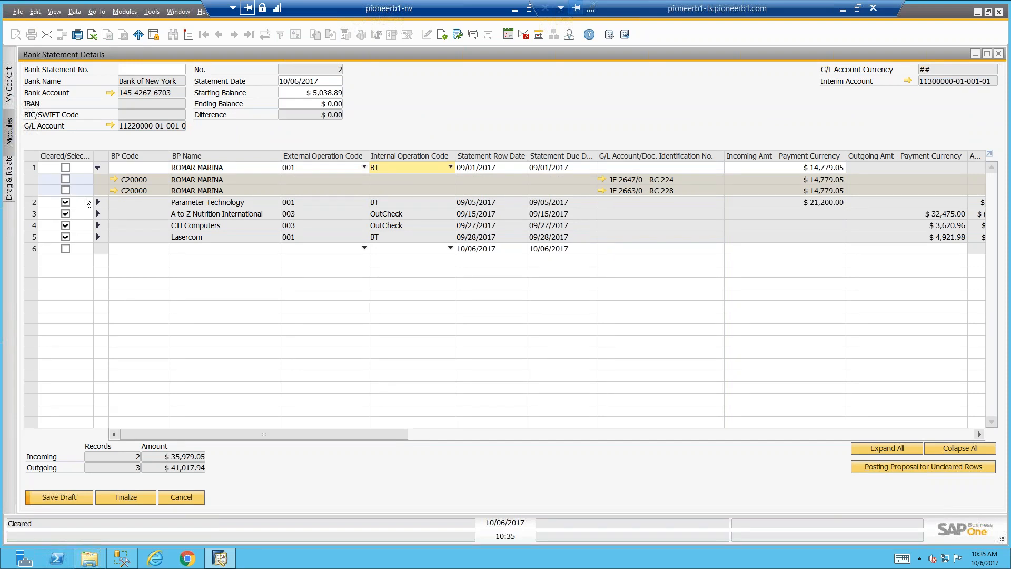
left_click(65, 498)
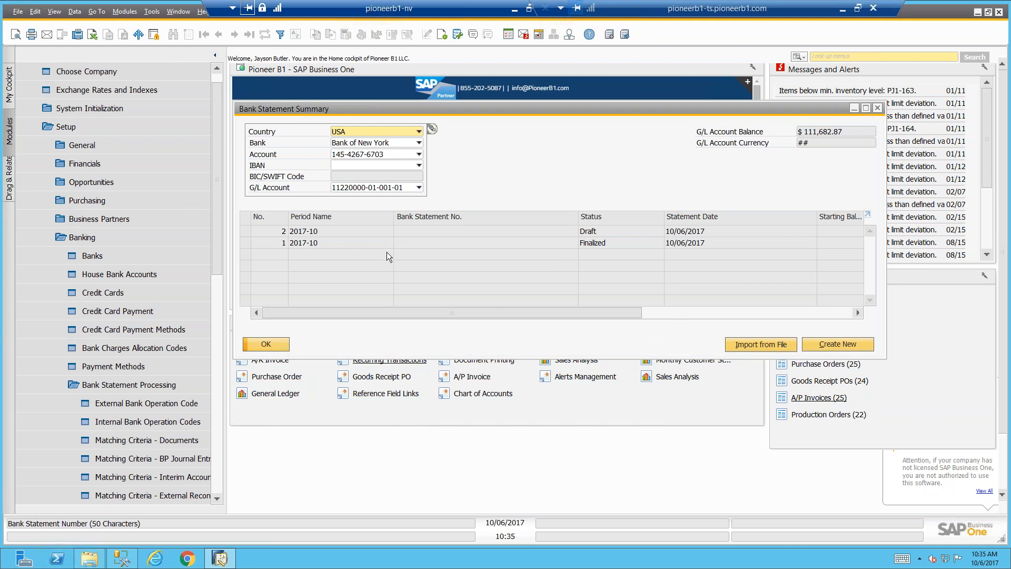
In Electronic File Manager's Format Definition, examine the BankStatementUpload project's Header, ExternalCode and CheckNum nodes, and close it
left_click(152, 12)
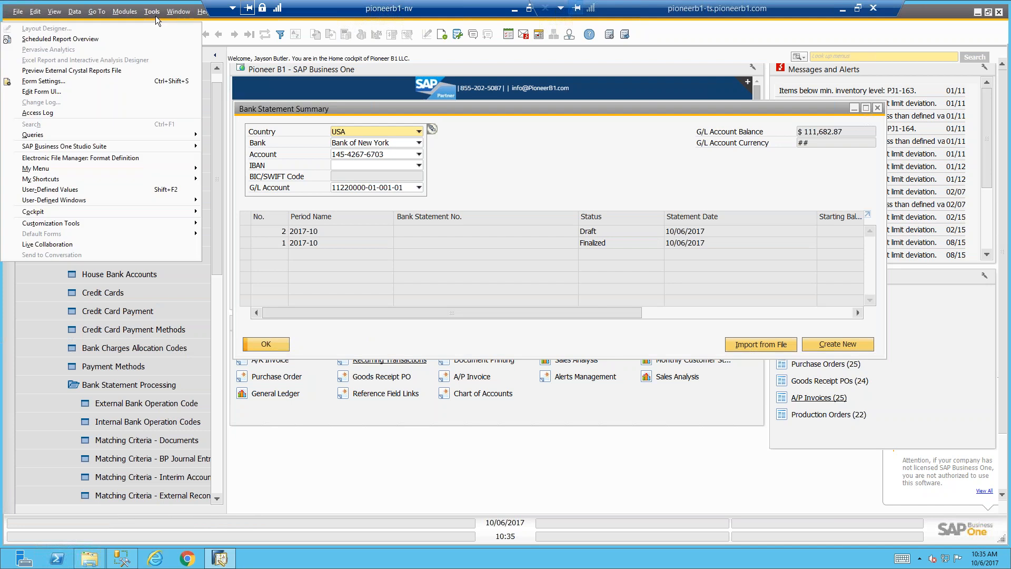
left_click(147, 160)
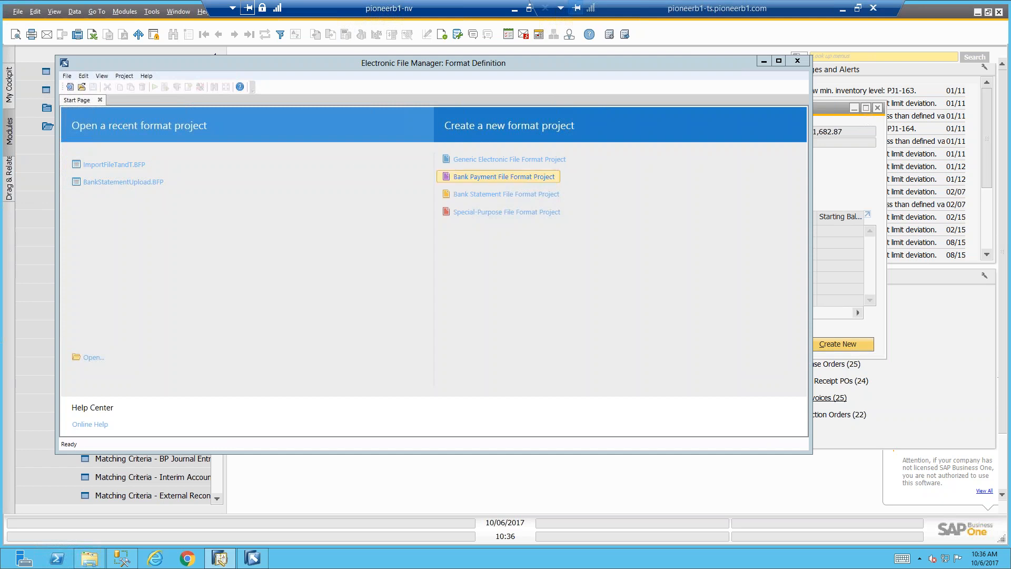
left_click(123, 185)
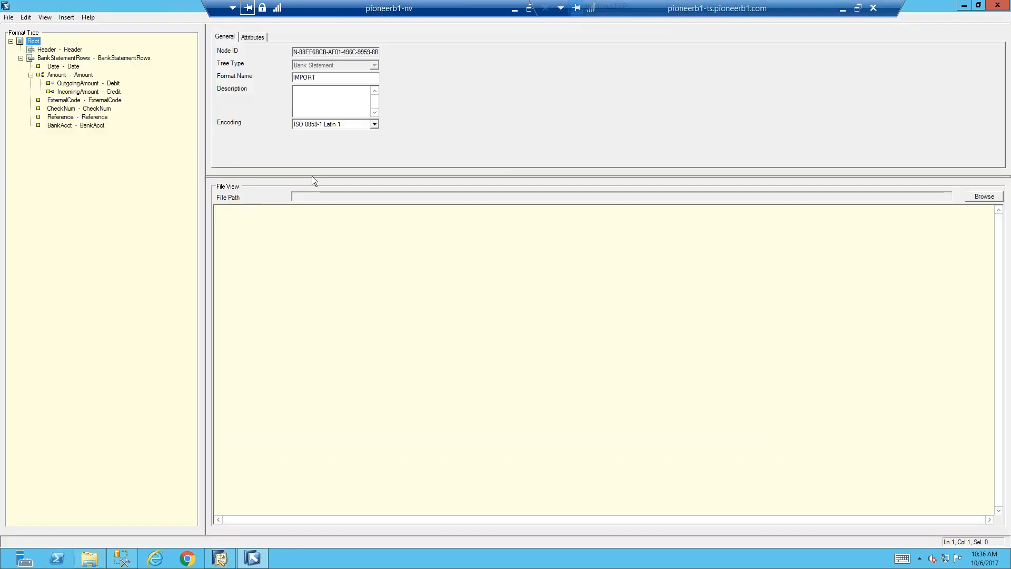
left_click(61, 50)
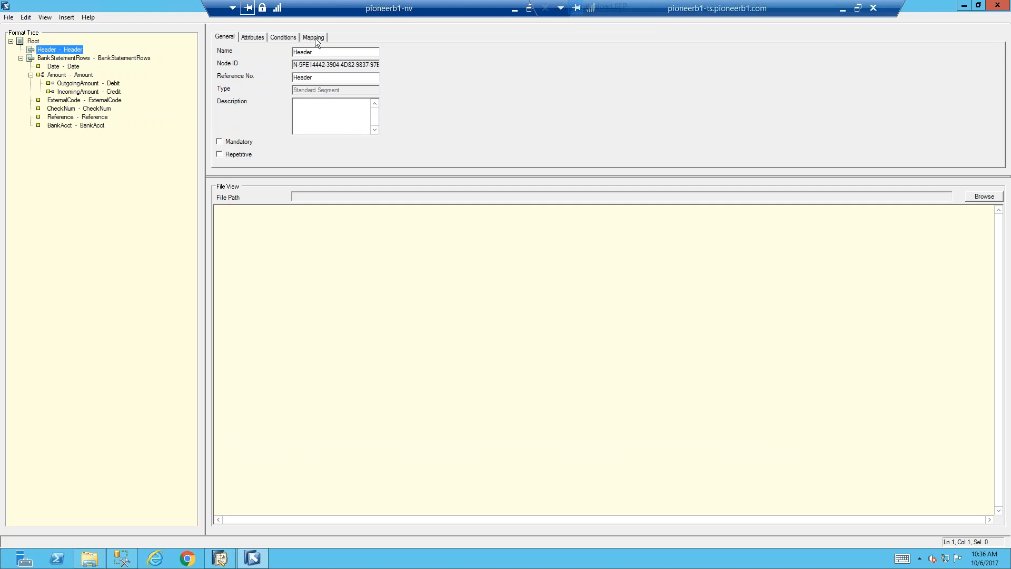
left_click(95, 101)
left_click(90, 110)
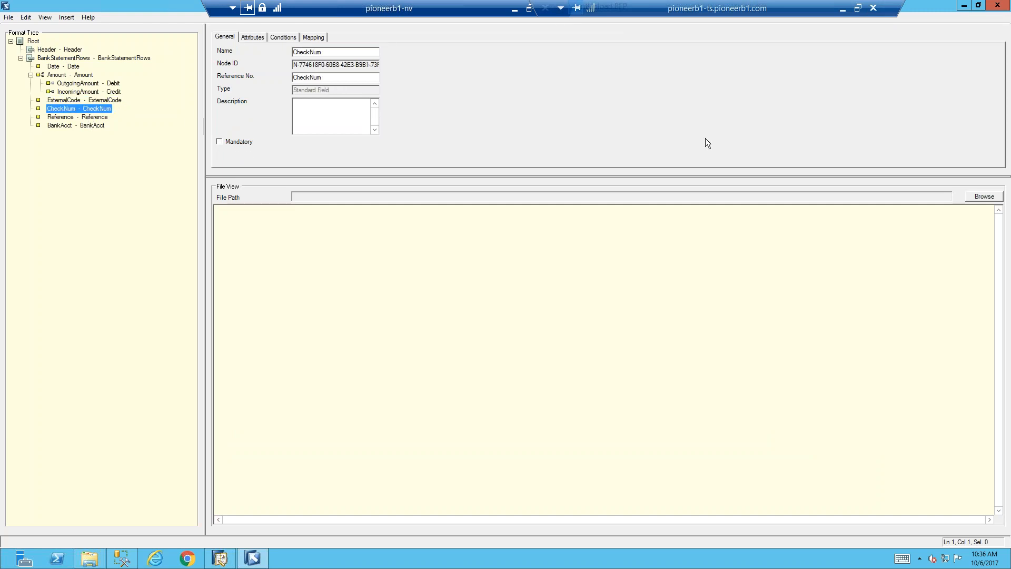
left_click(997, 7)
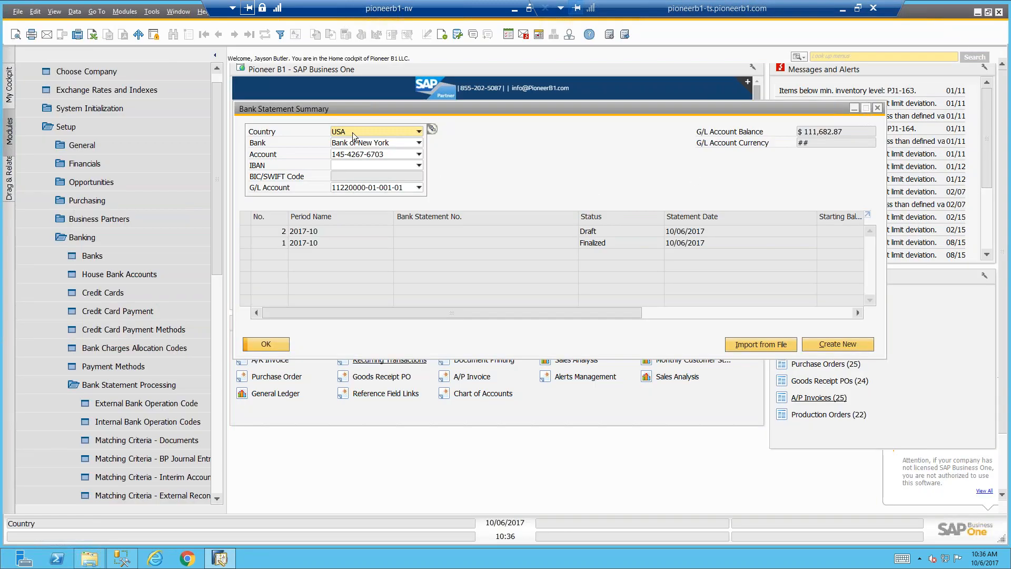
Create a generic electronic file format project, select its Source and Target nodes, discard it unsaved, and close the Bank Statement Summary
left_click_drag(307, 108, 293, 101)
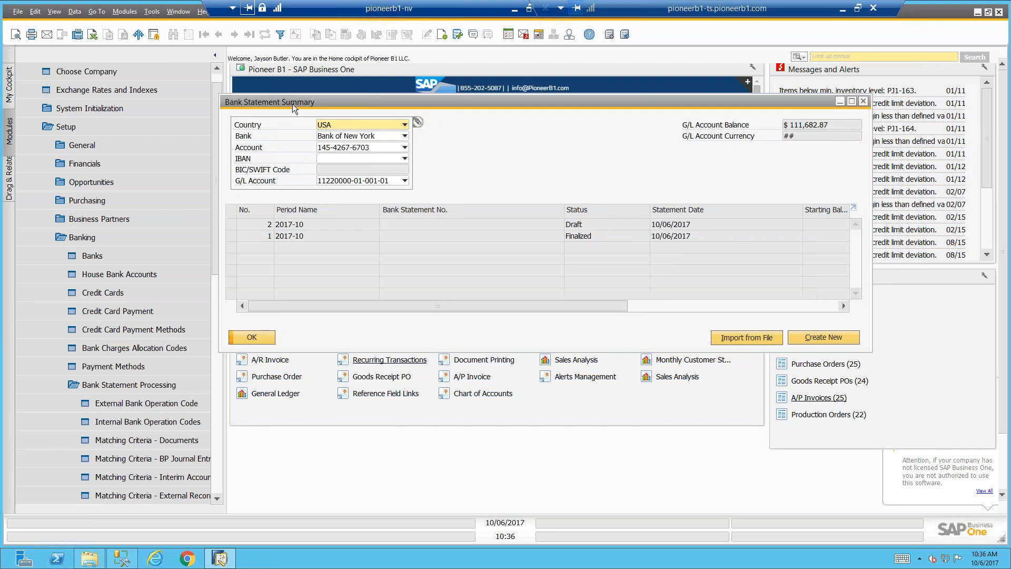
left_click(152, 12)
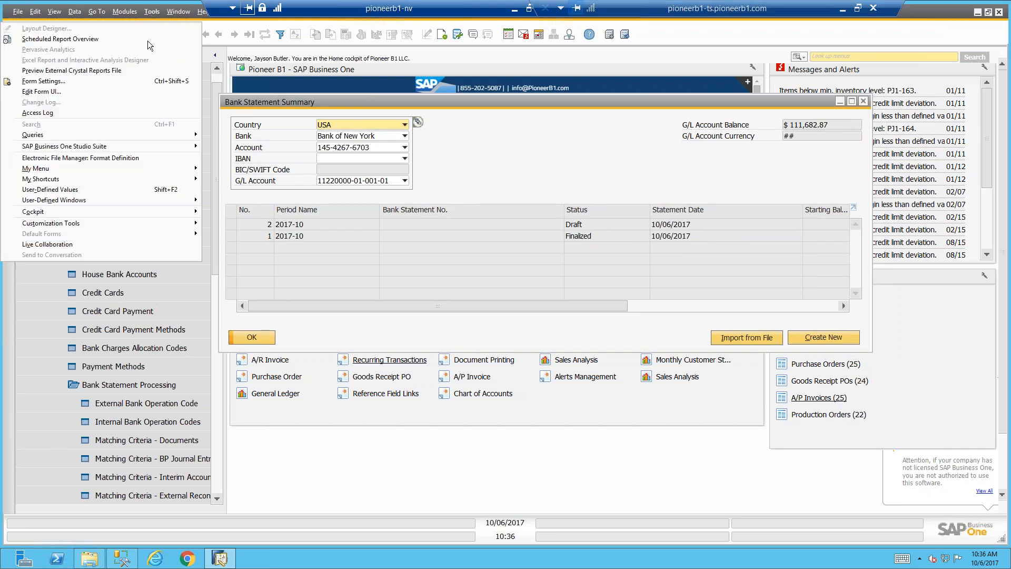
left_click(137, 158)
left_click(518, 173)
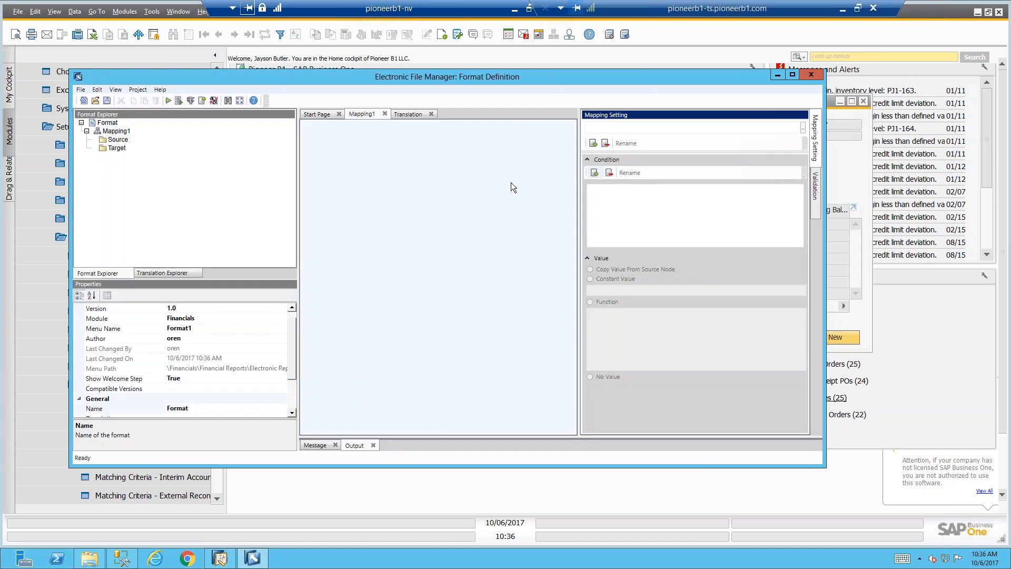
left_click(117, 139)
left_click(117, 149)
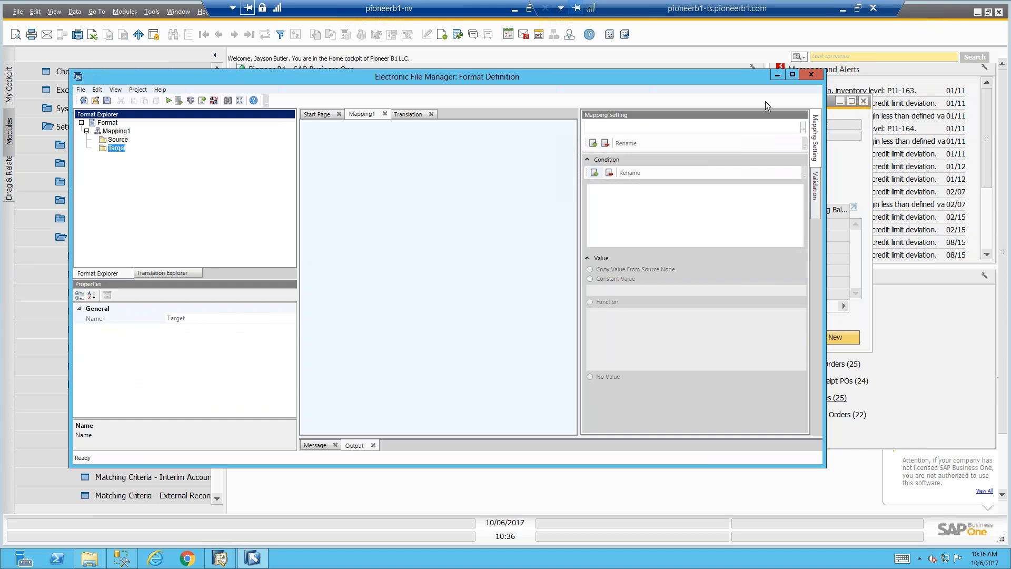
left_click(809, 75)
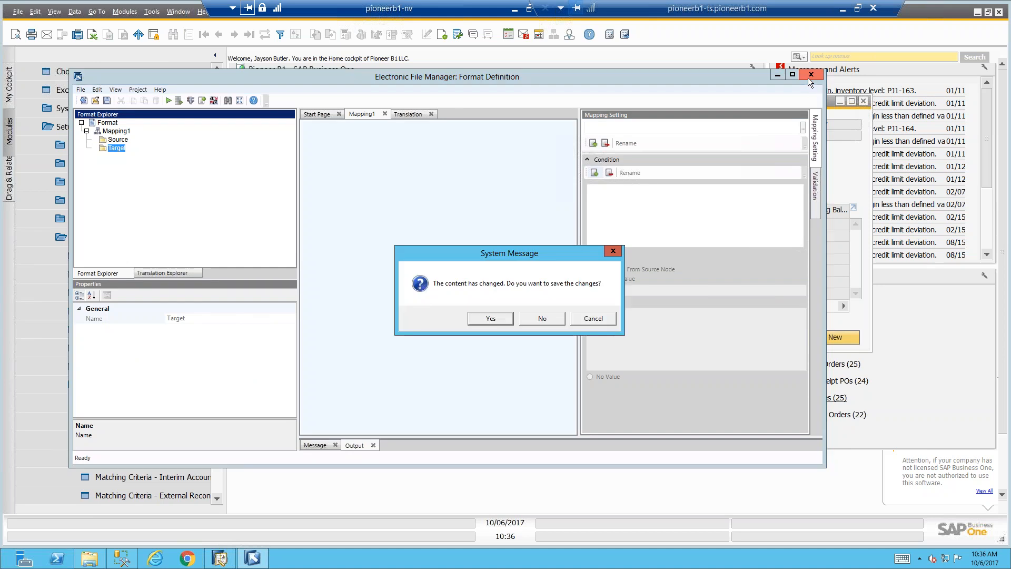
left_click(529, 321)
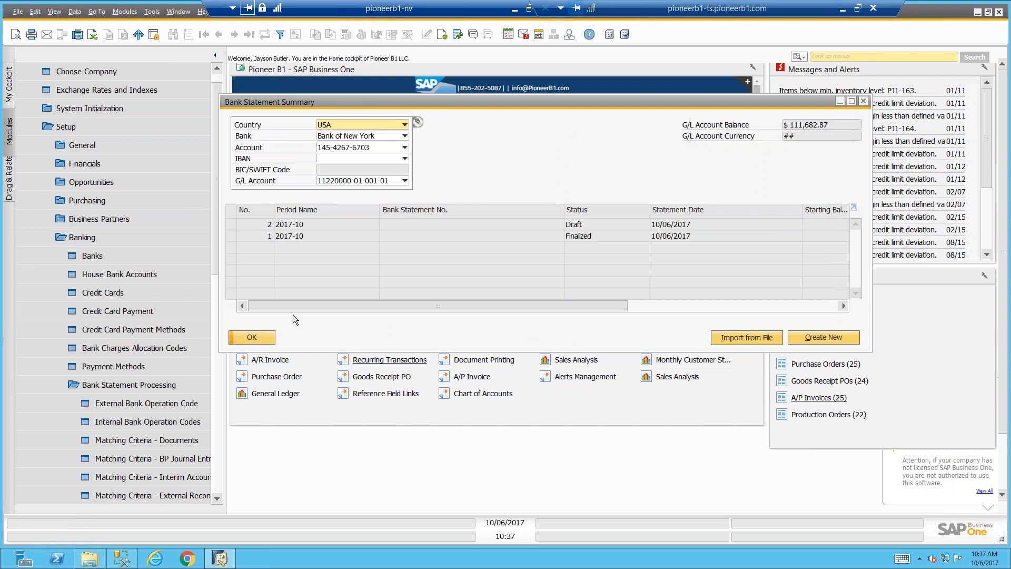
left_click(264, 338)
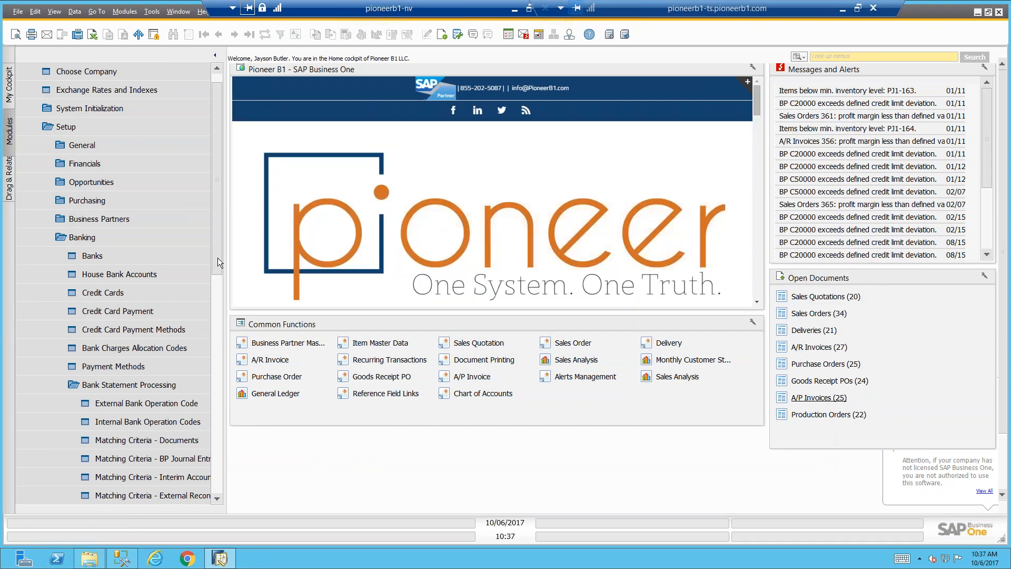
Collapse the Administration module, open Banking's Payment Wizard, and start a new payment run through to its General Parameters
left_click_drag(217, 212, 217, 203)
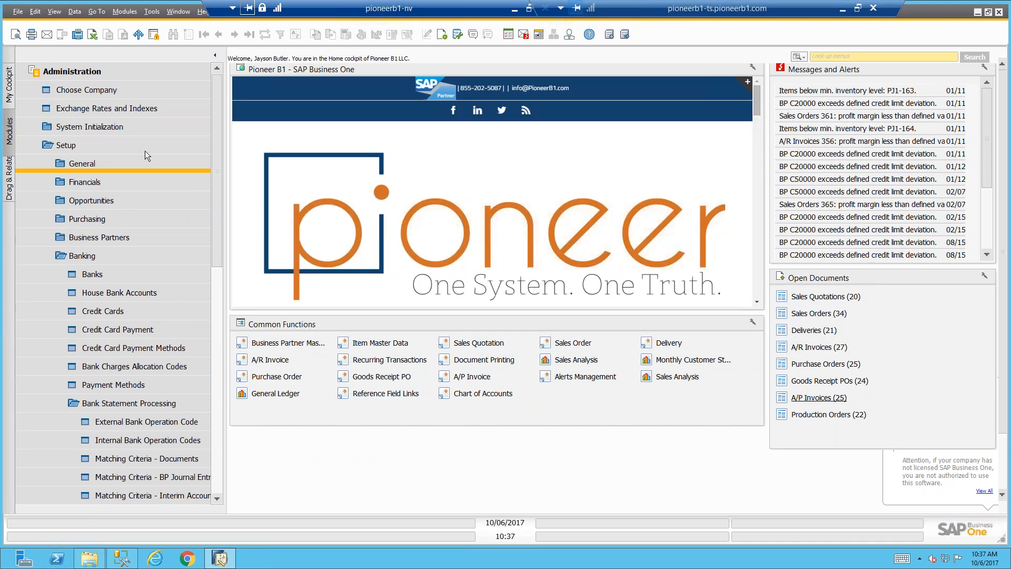
left_click(137, 71)
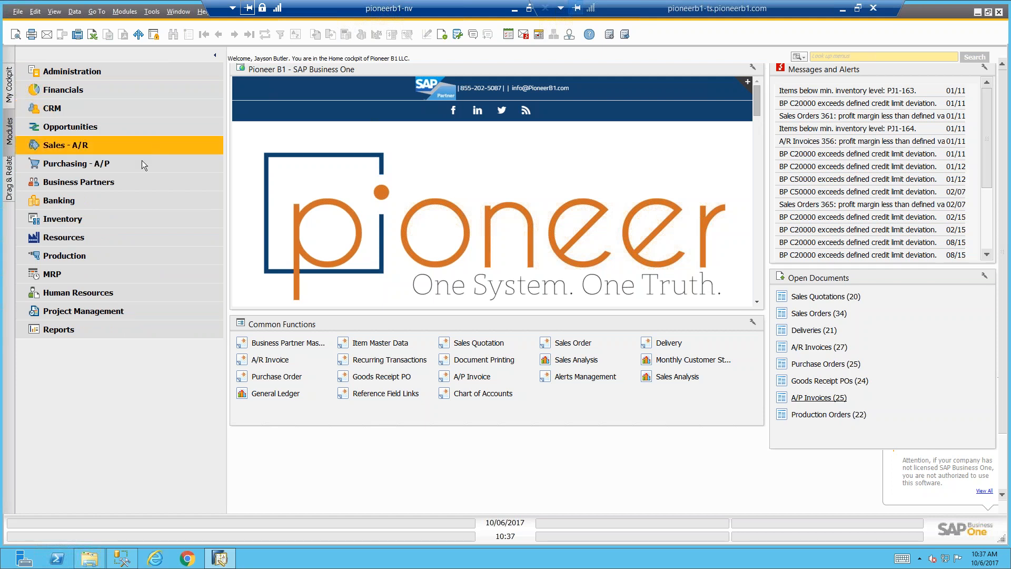
left_click(118, 194)
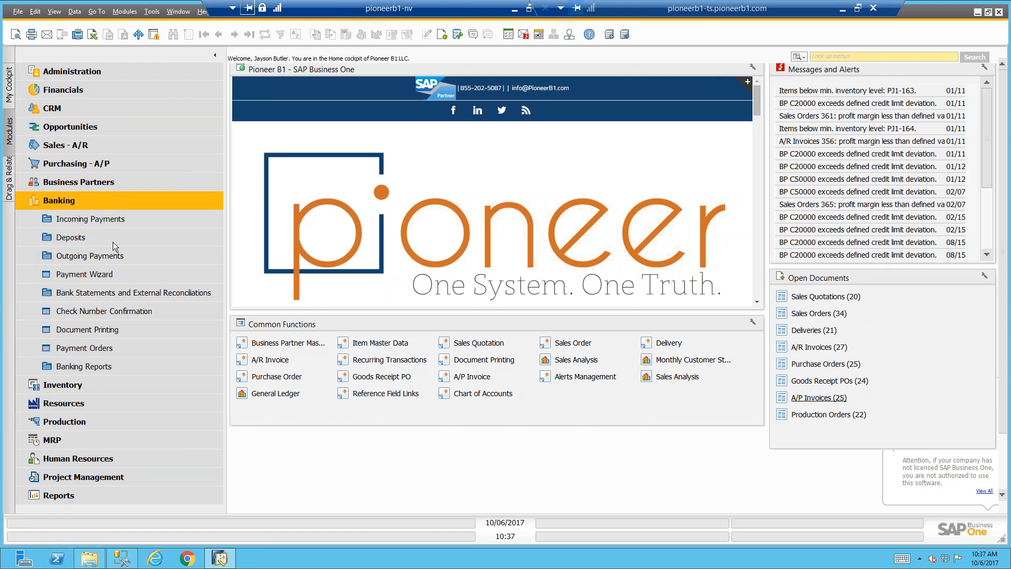
left_click(103, 273)
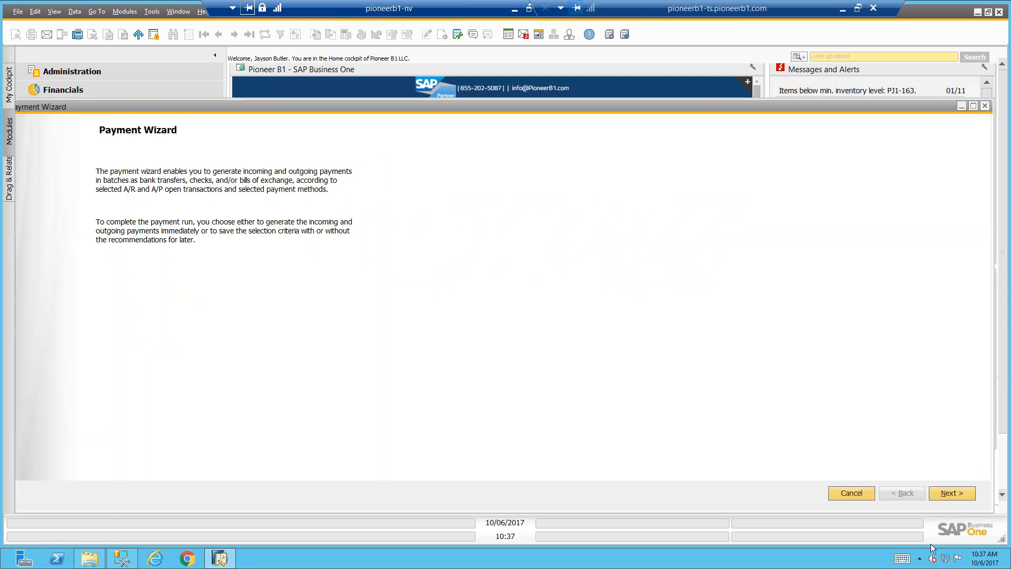
left_click(951, 493)
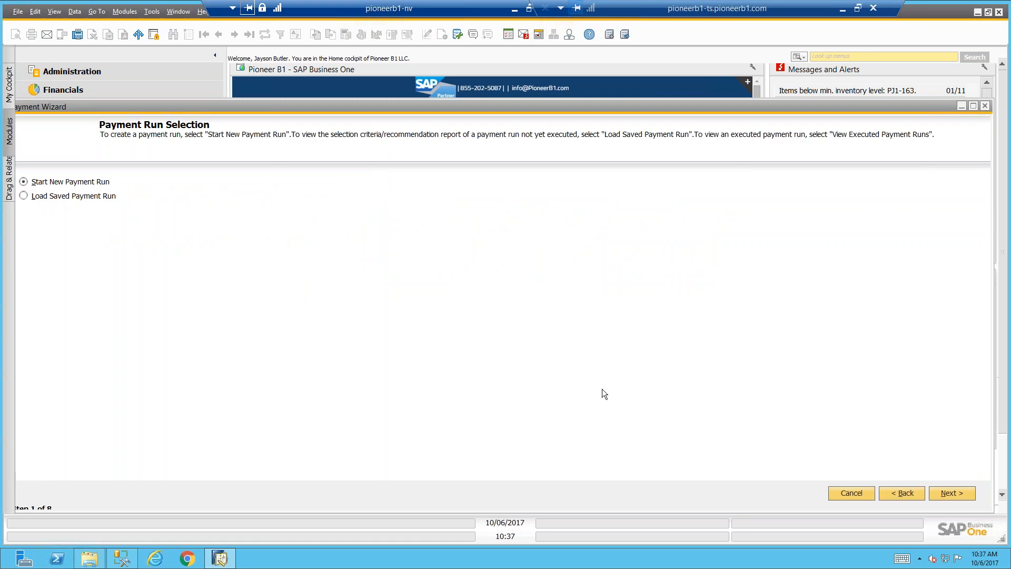
left_click(944, 495)
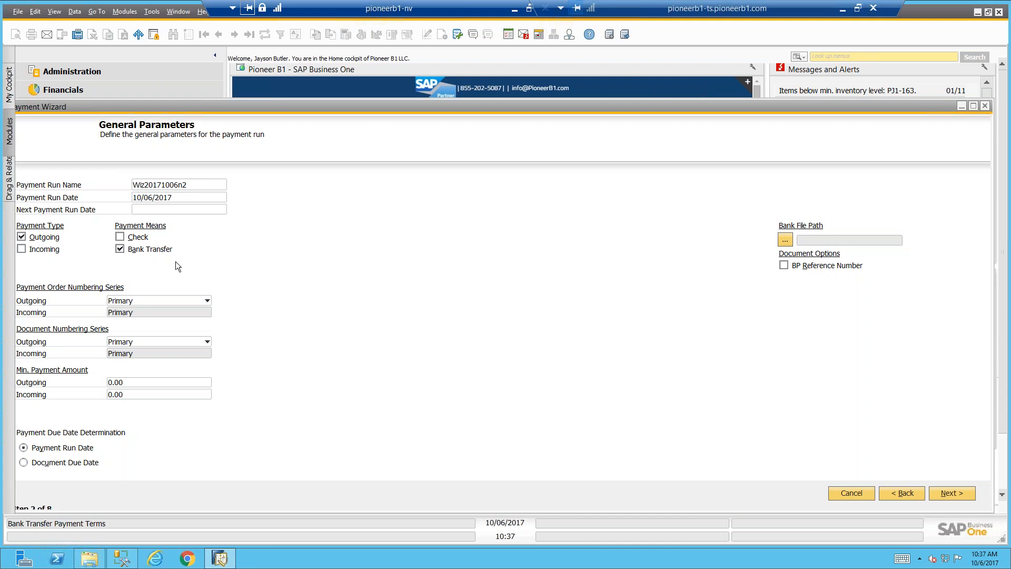
Set the payment run's bank file path to a file named TestACHFile in the C:\PB1\Bank Files folder
left_click(786, 240)
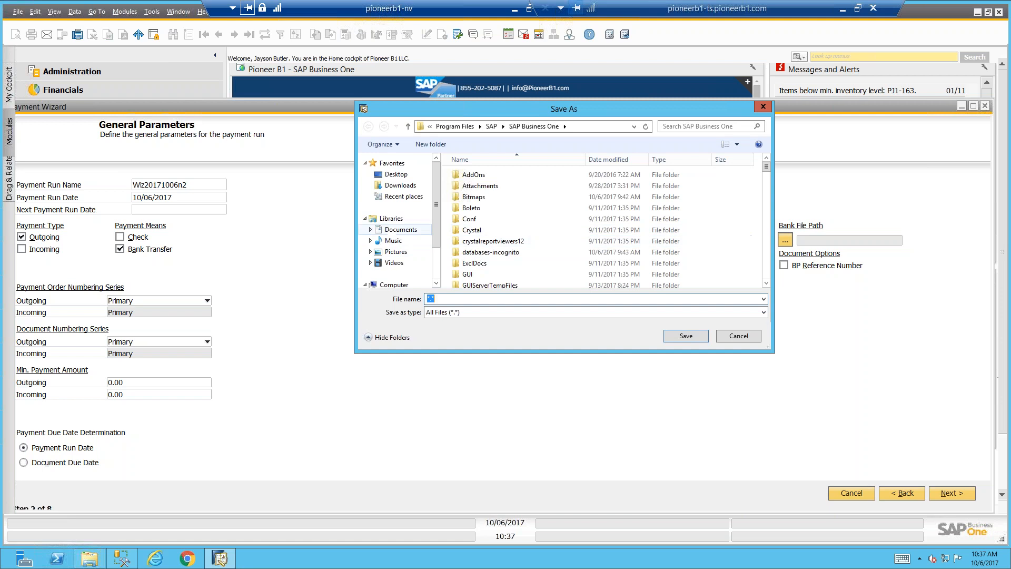
left_click(392, 285)
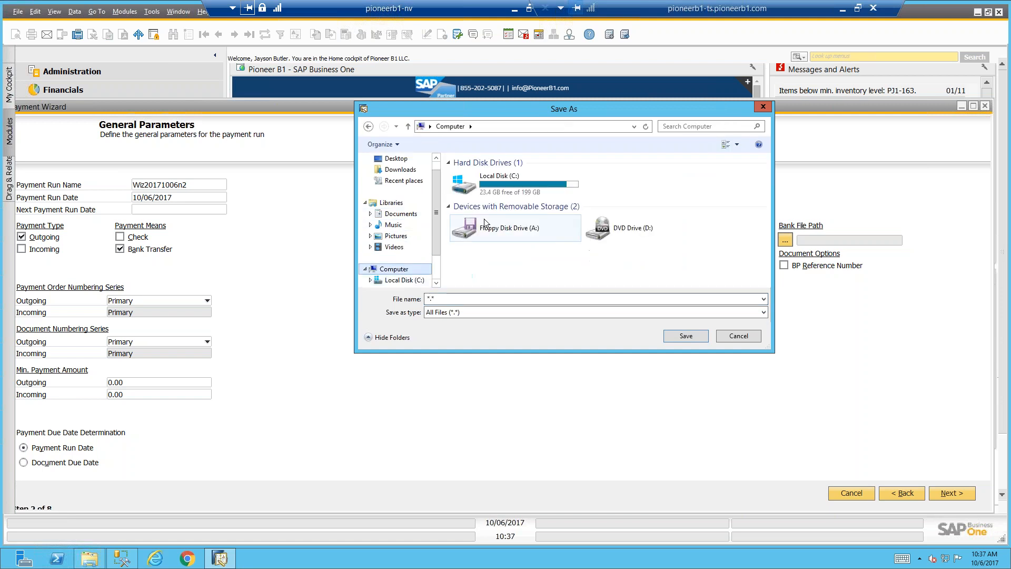
double_click(503, 184)
double_click(468, 230)
double_click(480, 252)
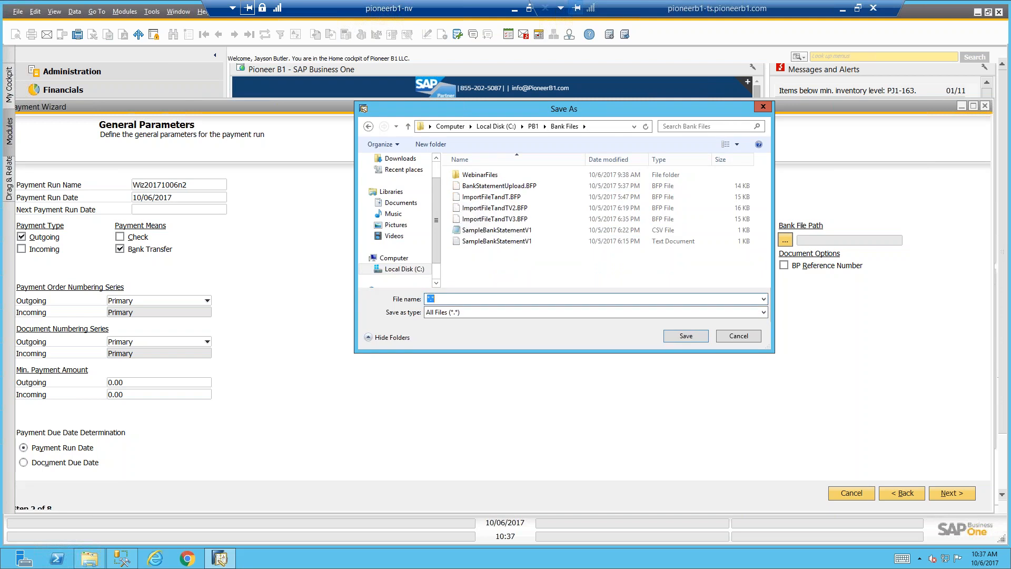
type("TestCheck")
key("BackSpace")
key("BackSpace")
key("BackSpace")
key("BackSpace")
key("BackSpace")
key("BackSpace")
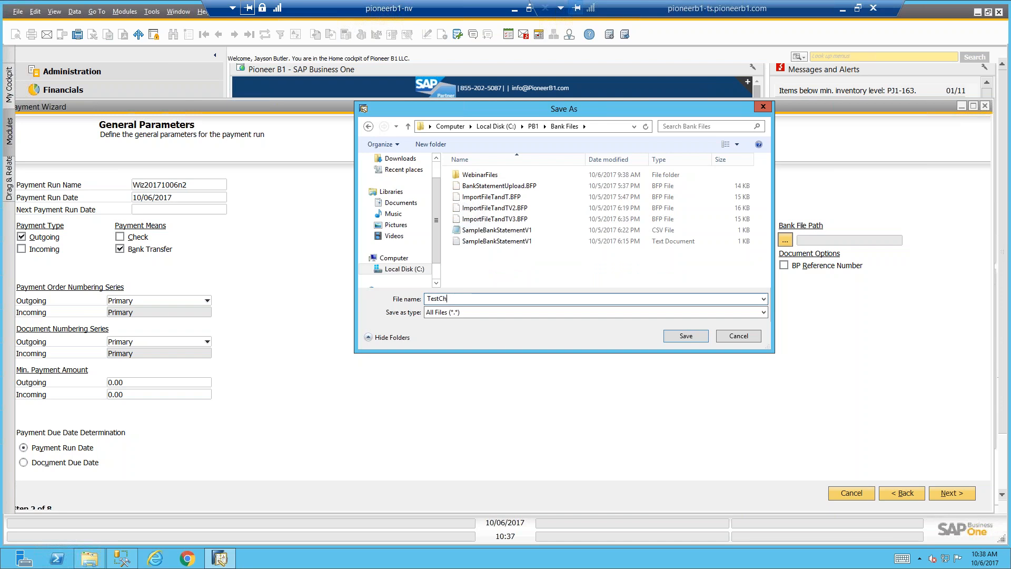
type("tACHFile")
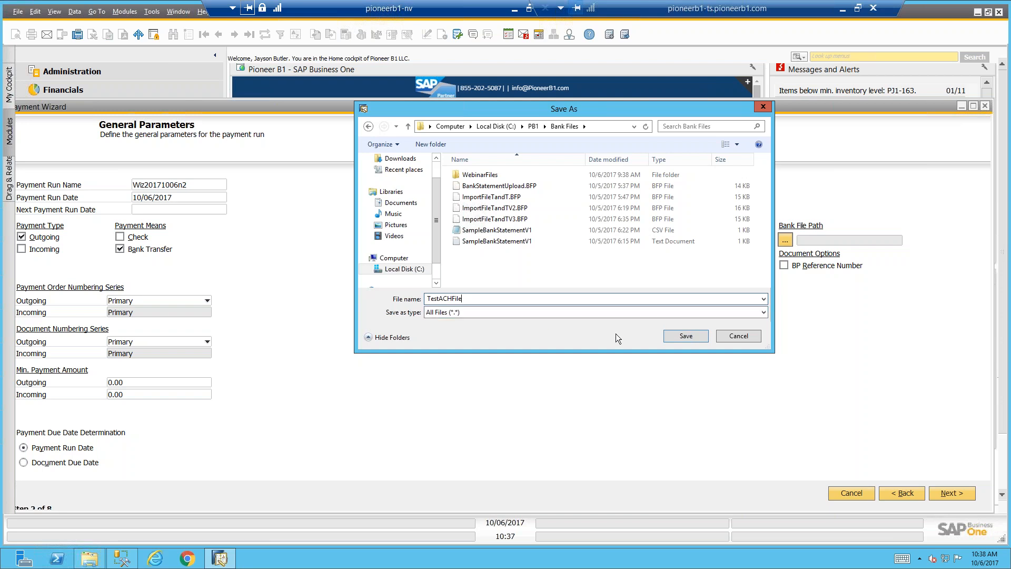
left_click(684, 337)
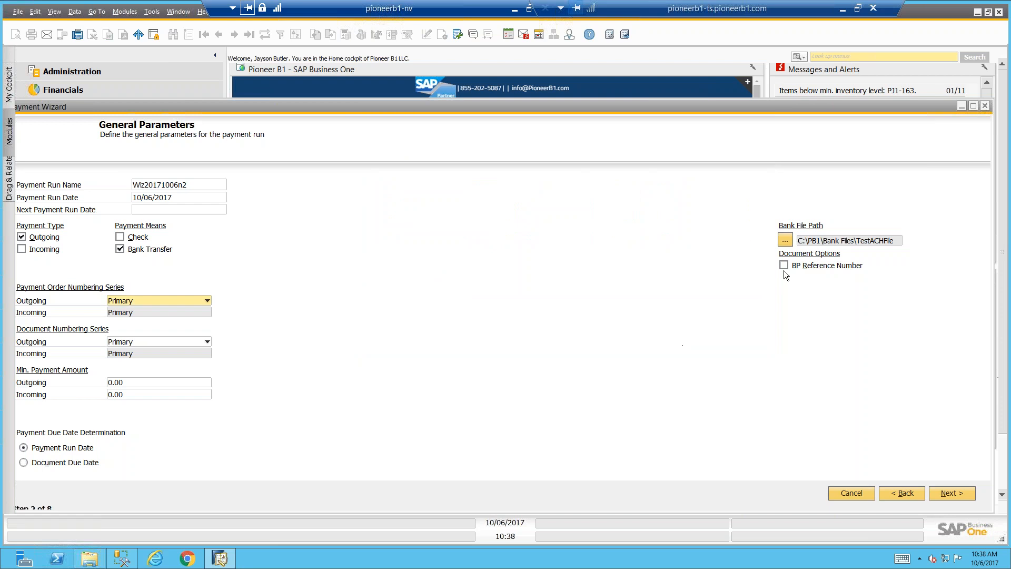
Accept the general parameters and add all vendors to the payment run's business partner list, then continue to Document Parameters
left_click(941, 492)
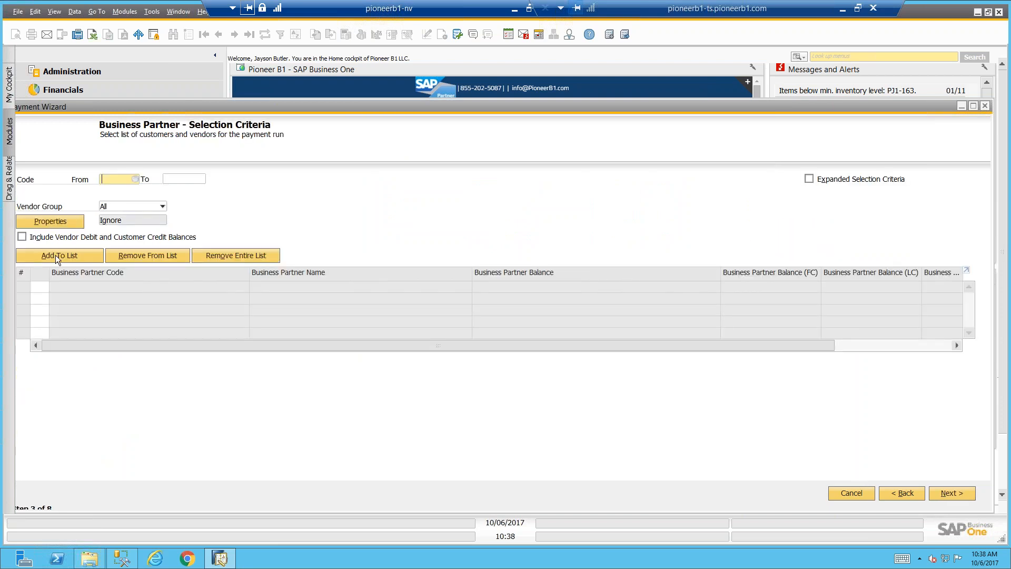
left_click(55, 255)
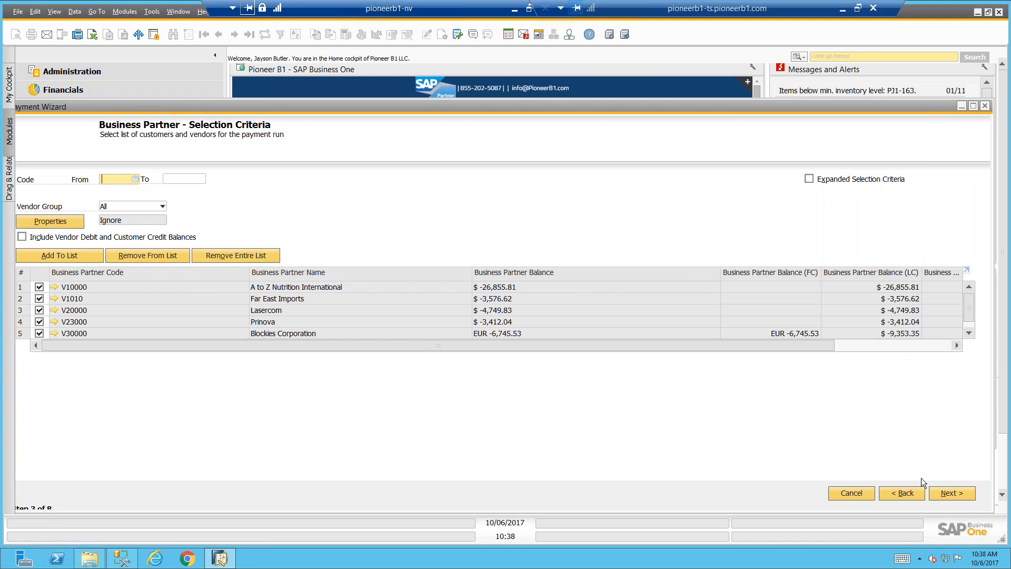
left_click(936, 495)
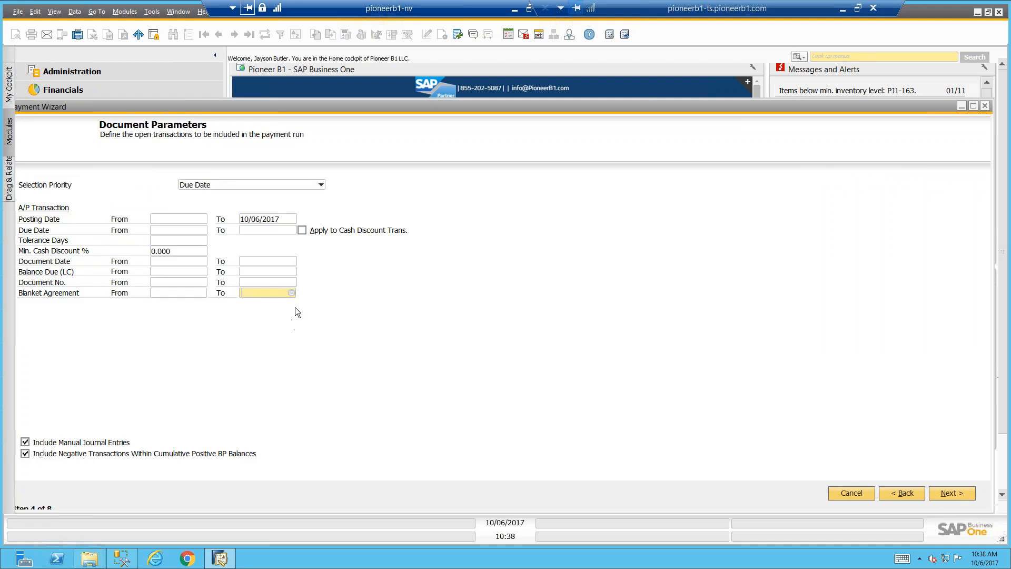
Limit the A/P transactions to due dates up to today and accept the preselected outgoing payment methods
left_click(273, 229)
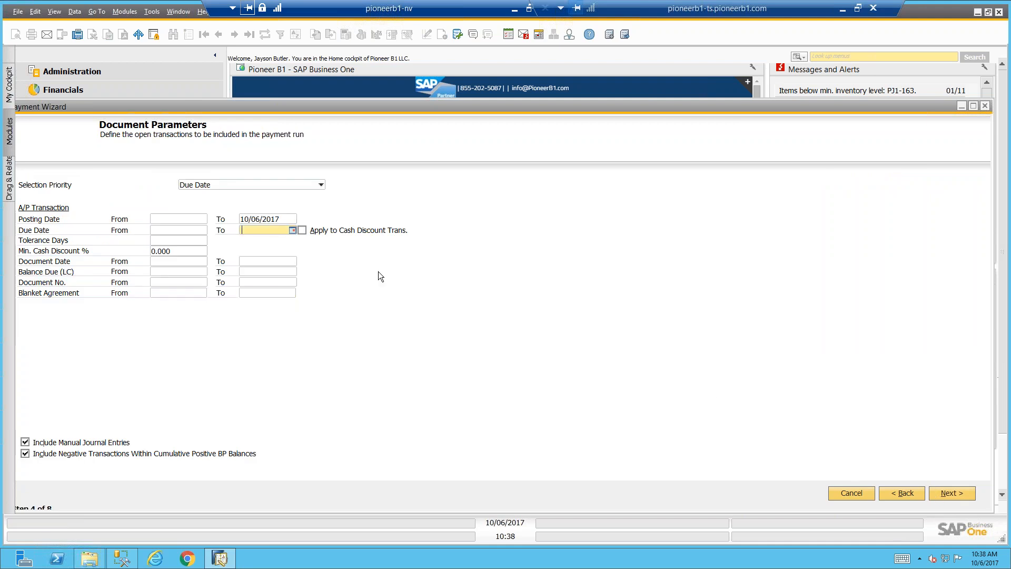
type("t")
left_click(935, 493)
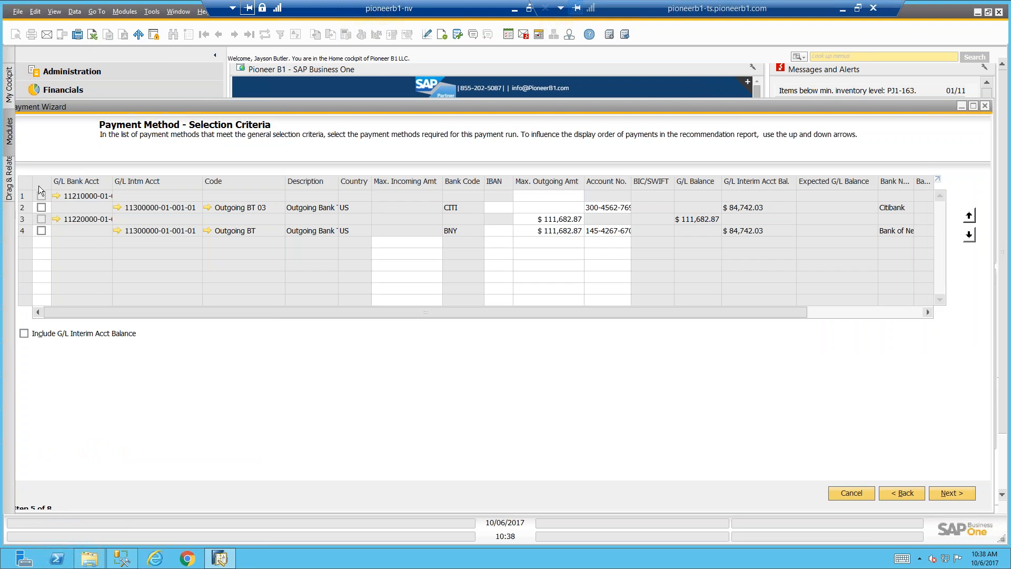
left_click(935, 492)
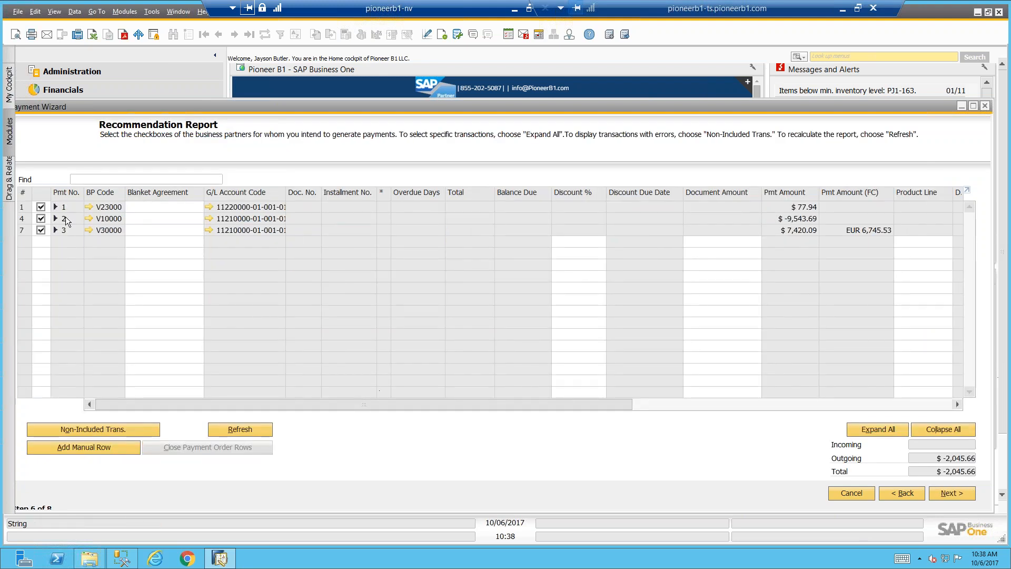
Exclude the V10000 and V30000 payments from the Recommendation Report, expand V23000's documents, and continue to Save Options
left_click(40, 218)
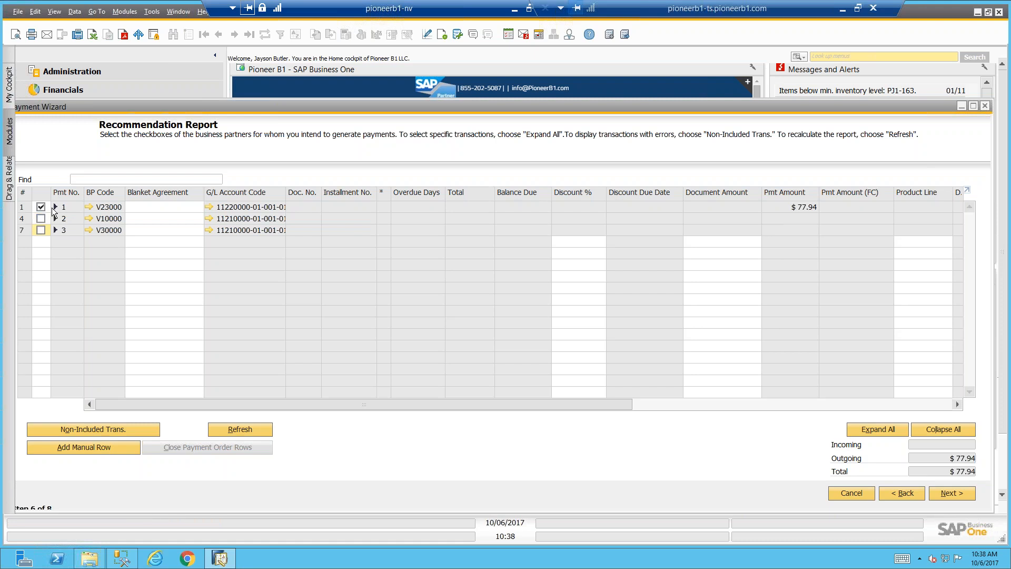
left_click(41, 230)
left_click(55, 206)
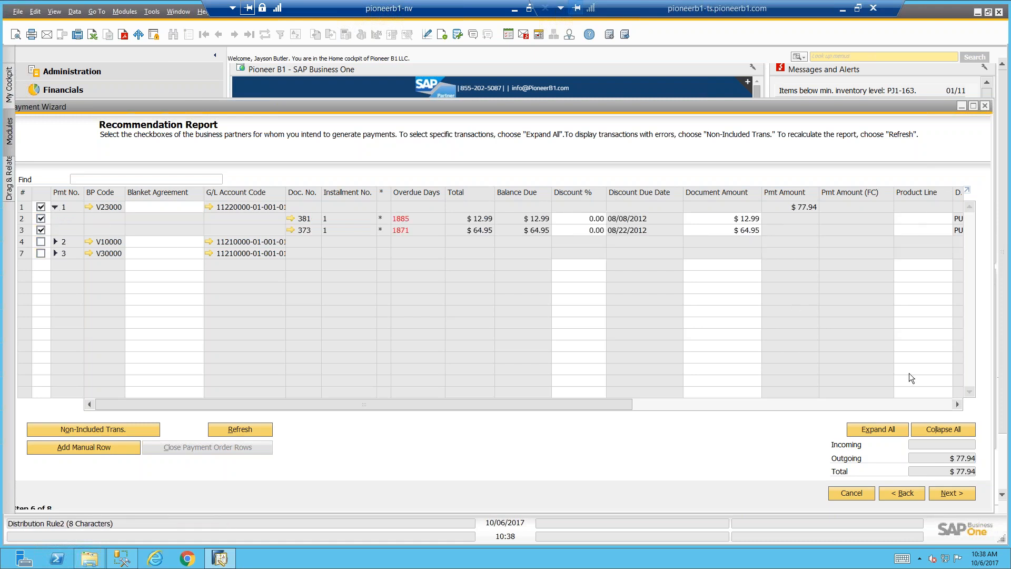
left_click(950, 494)
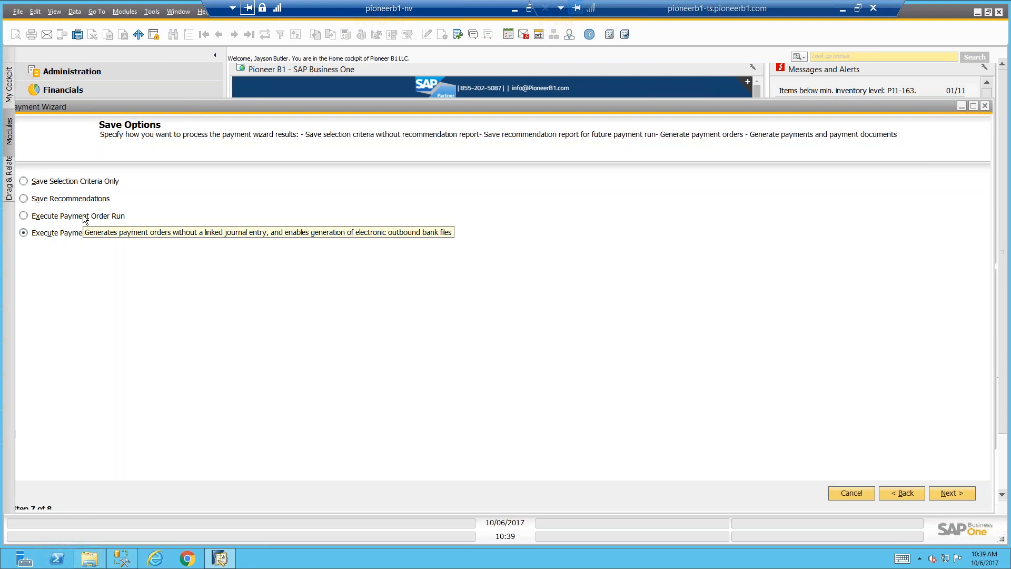
Save the wizard results as an executed payment order run and acknowledge the system message
left_click(85, 219)
left_click(951, 492)
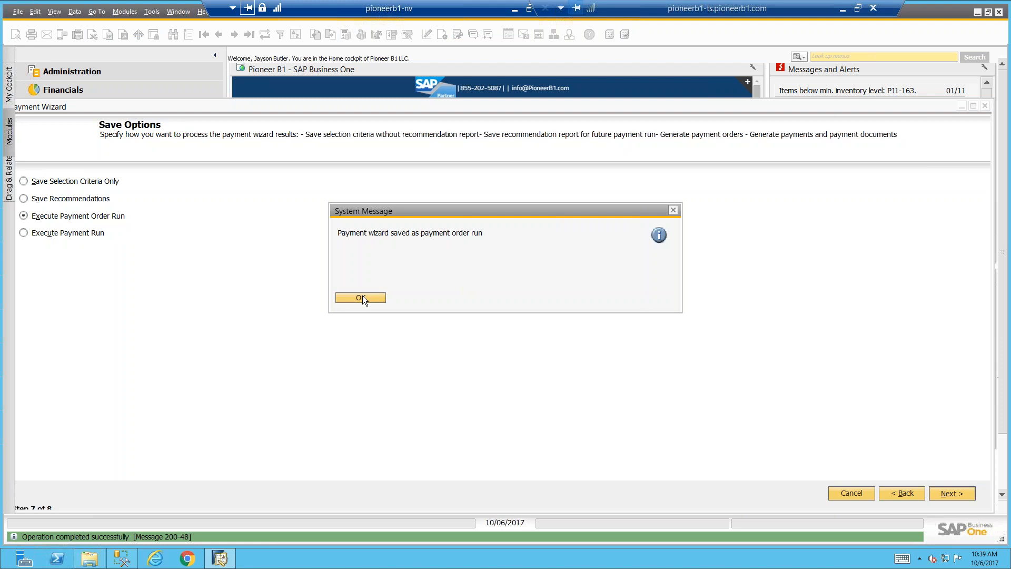
left_click(362, 298)
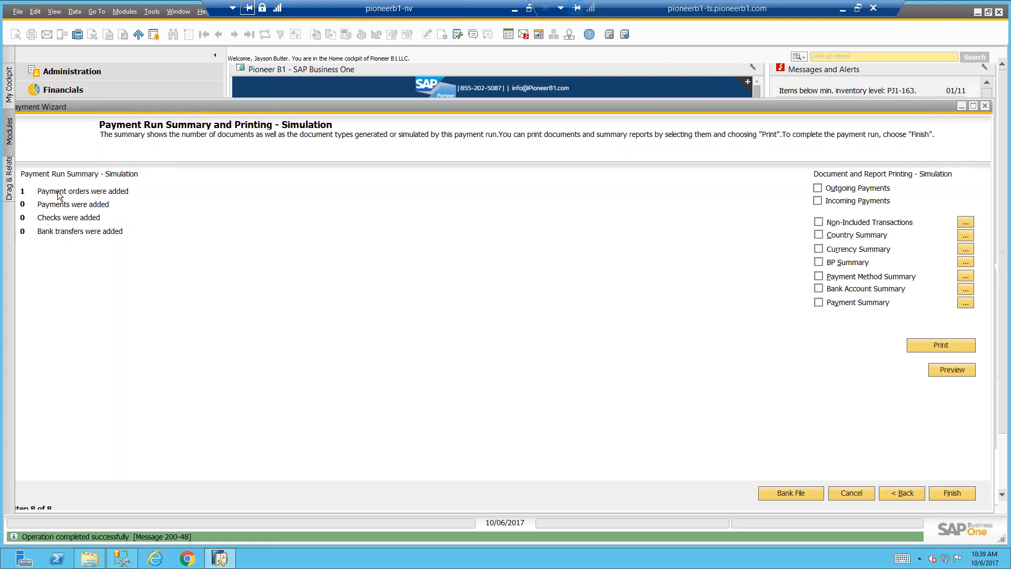
Open the Payment Engine for the run's bank file and create the files twice as a test run
left_click(781, 495)
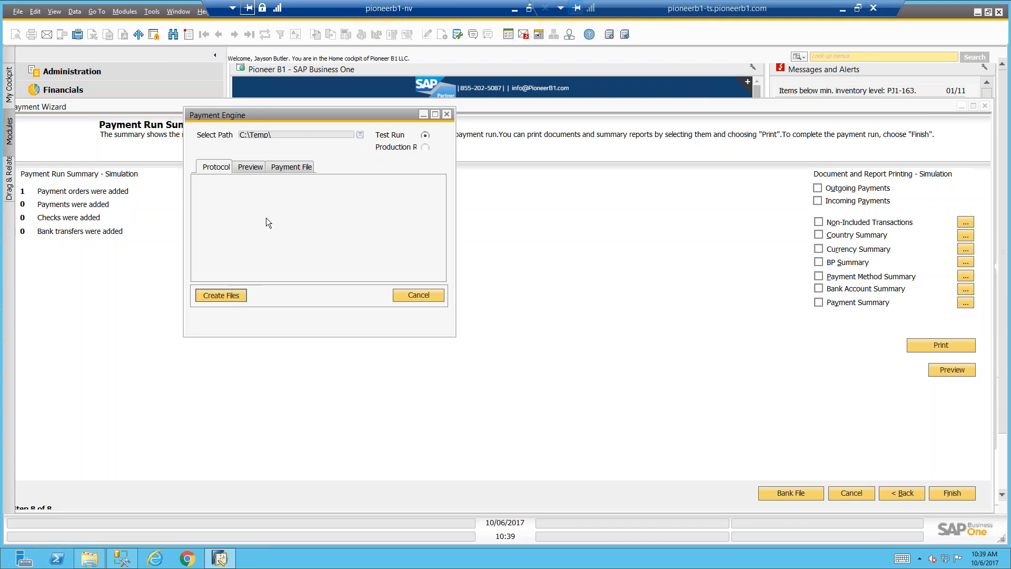
left_click(234, 293)
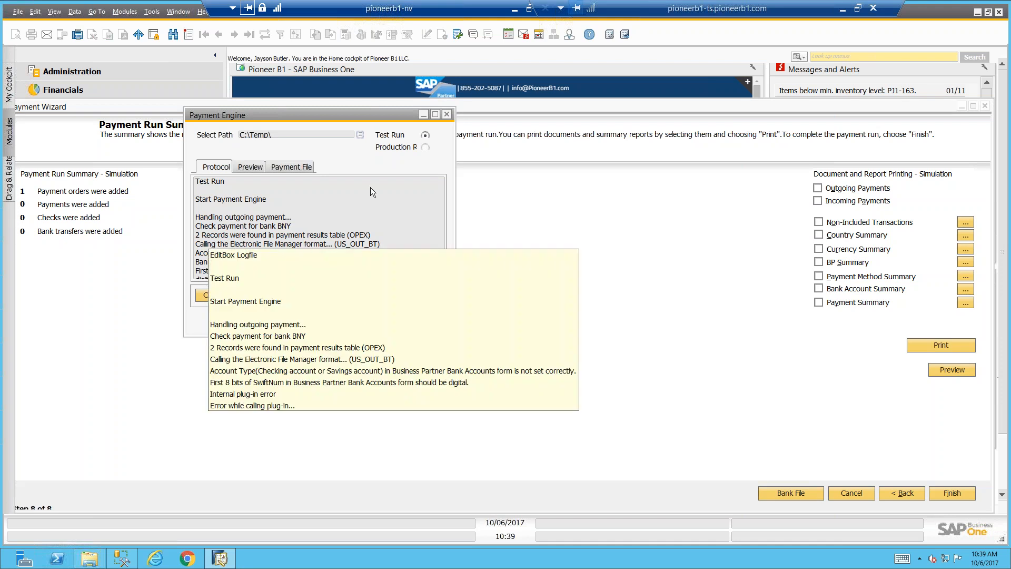
left_click(207, 294)
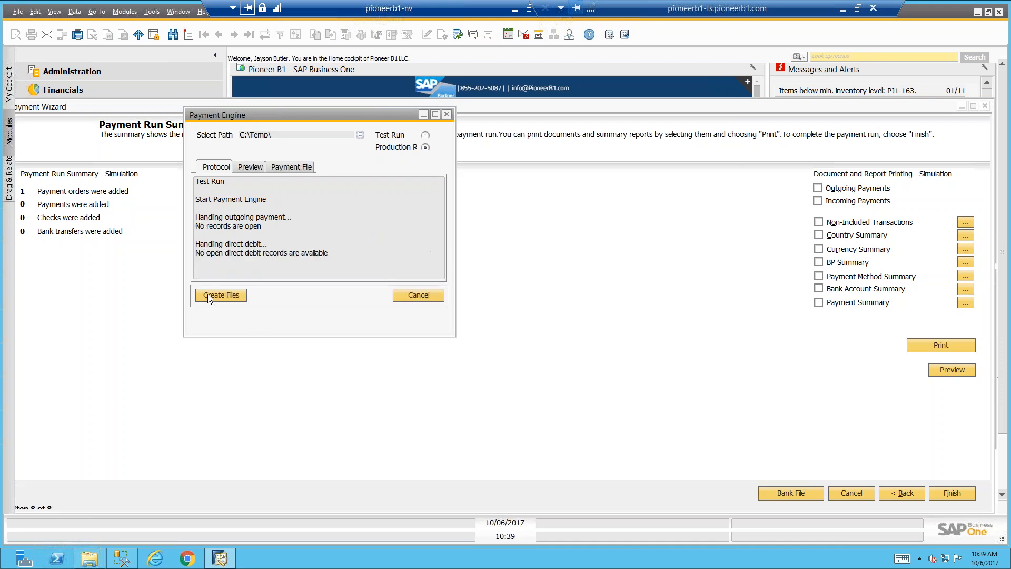
Create the bank files as a production run, review the payment file and protocol results, and finish the payment wizard
left_click(243, 295)
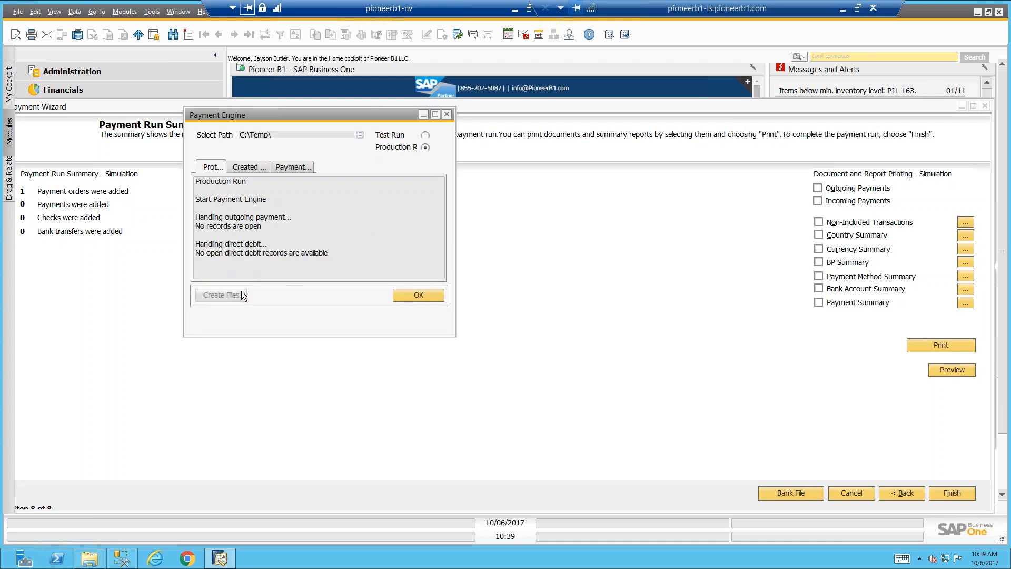
left_click(287, 169)
left_click(206, 167)
left_click(406, 296)
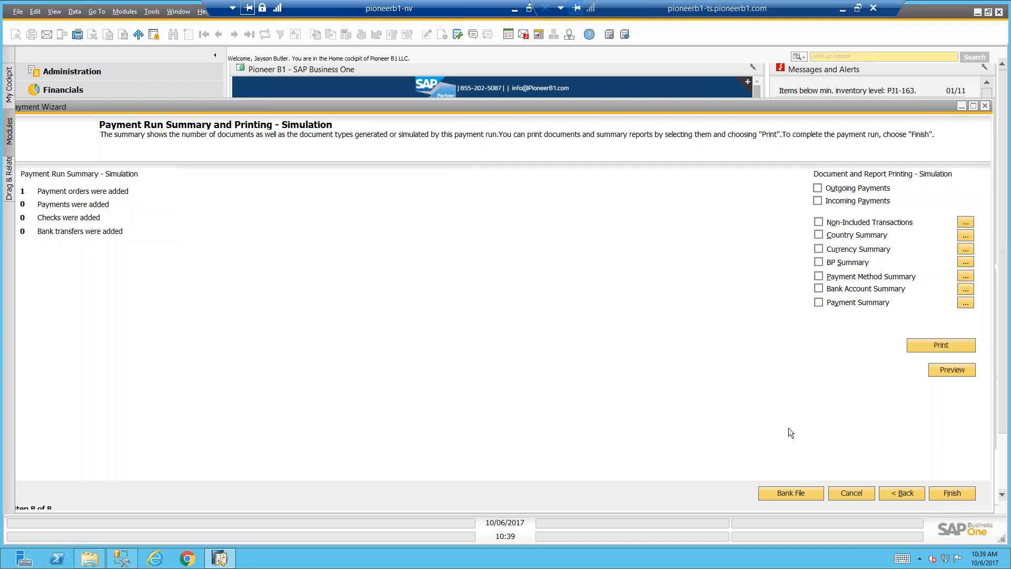
left_click(936, 492)
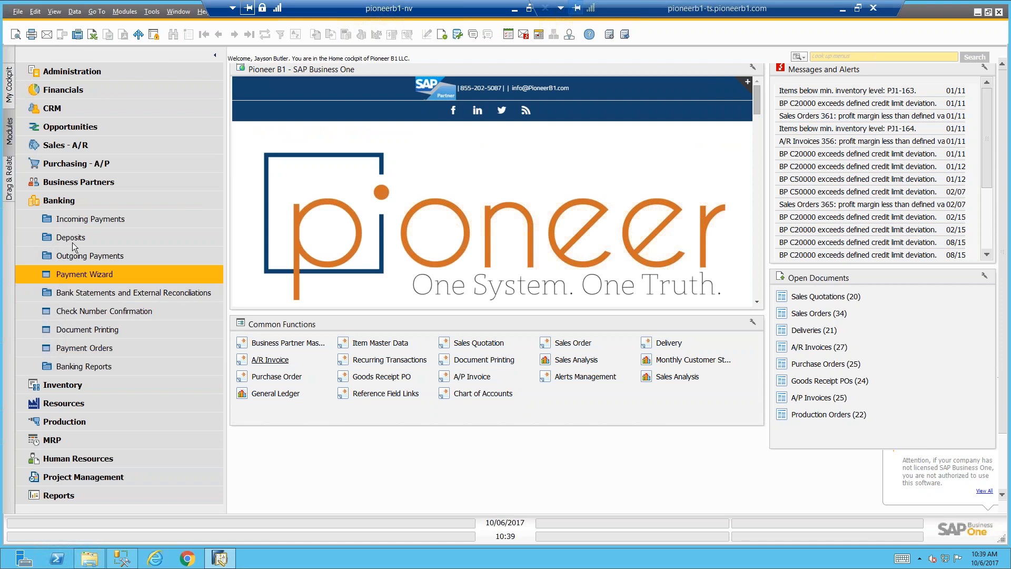
Open Statement Evidence and Reconciliation from Banking's bank statement functions, and move the External Reconciliation selection window clear of the evidence header
left_click(83, 202)
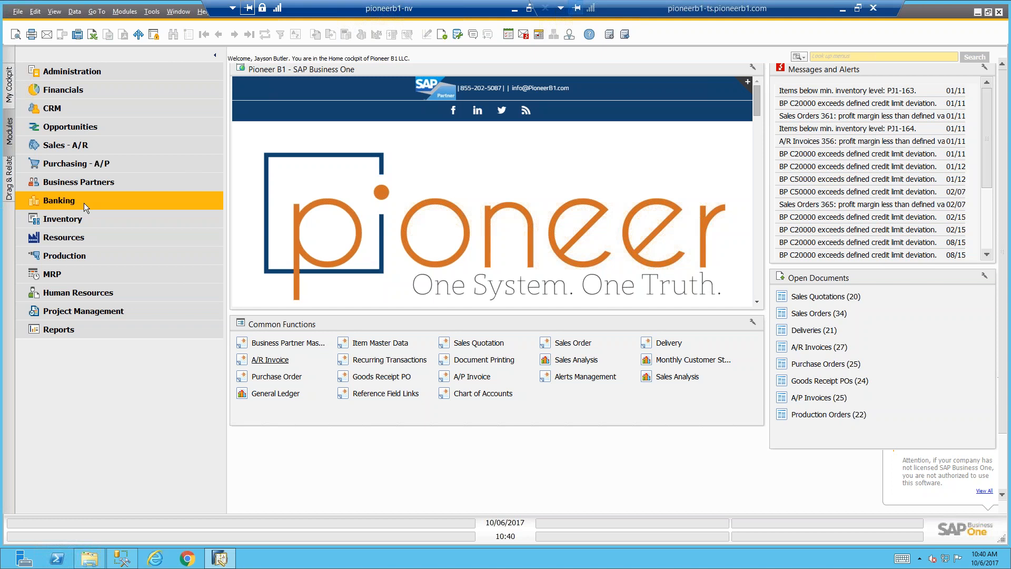
left_click(84, 203)
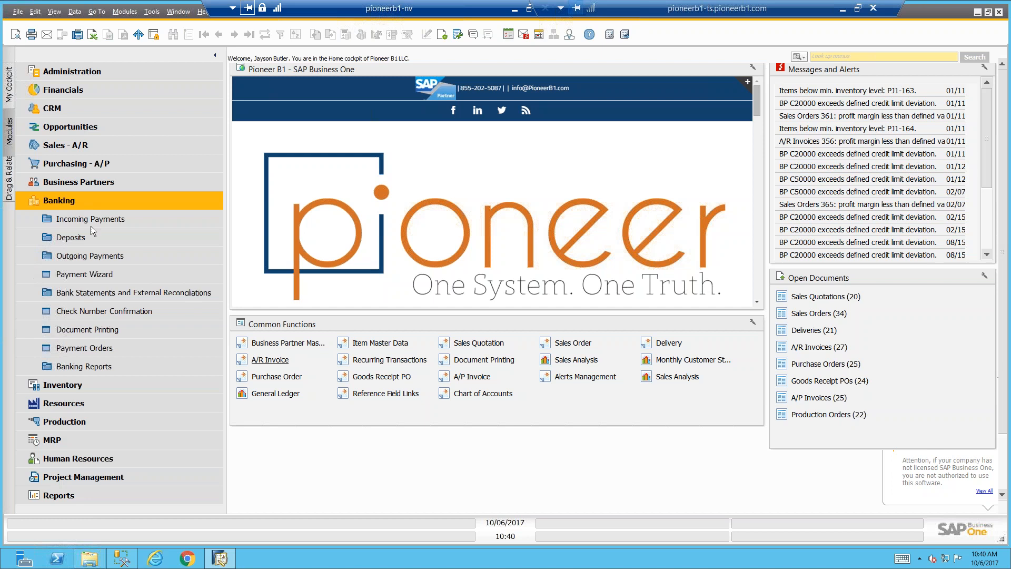
left_click(108, 293)
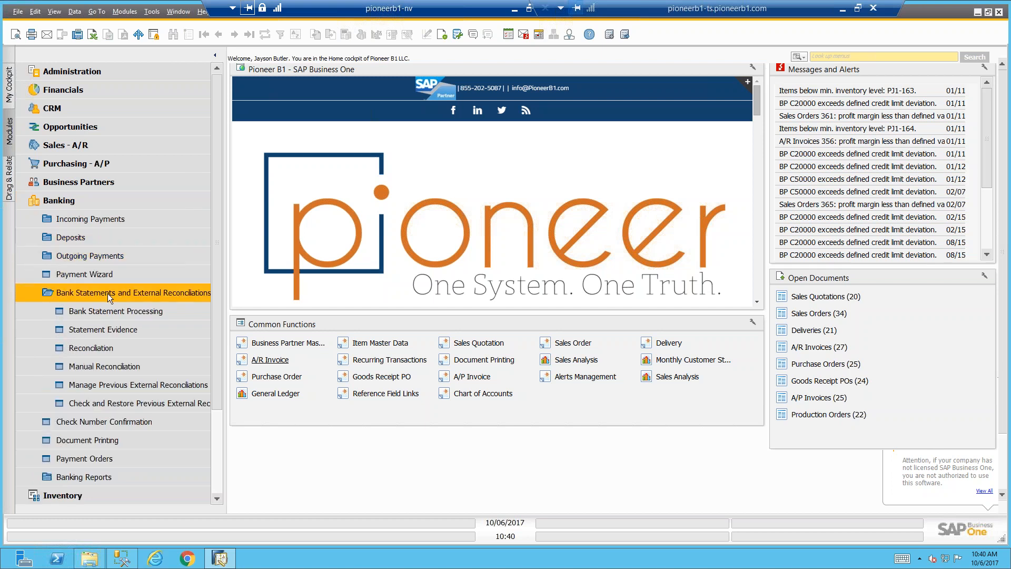
left_click(119, 329)
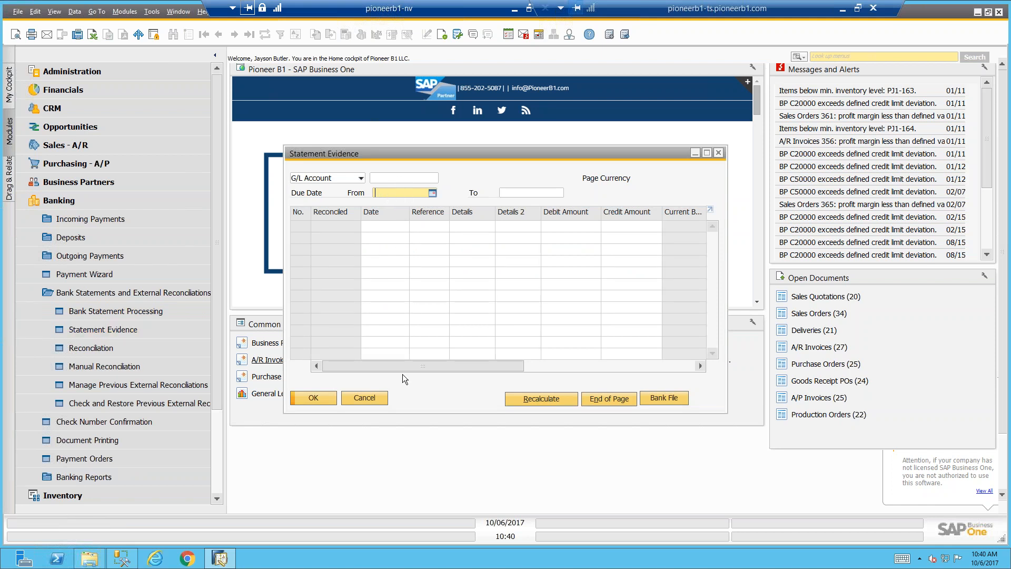
left_click(135, 347)
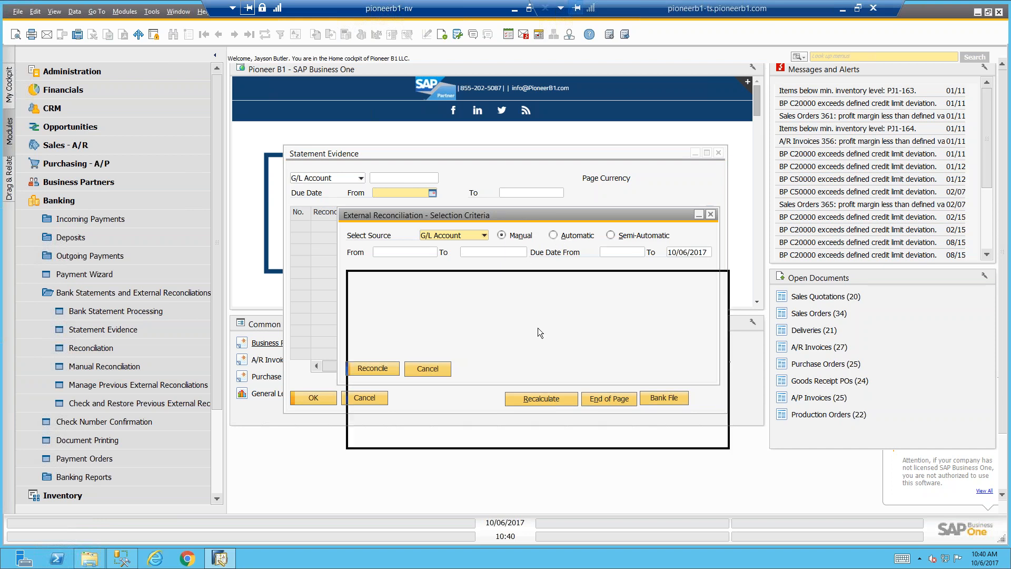
left_click_drag(538, 327, 545, 377)
Load the Checking Account Clearing (HO, USA, GA) G/L account, the US Dollar one, into Statement Evidence
left_click(414, 176)
type("1")
key("Tab")
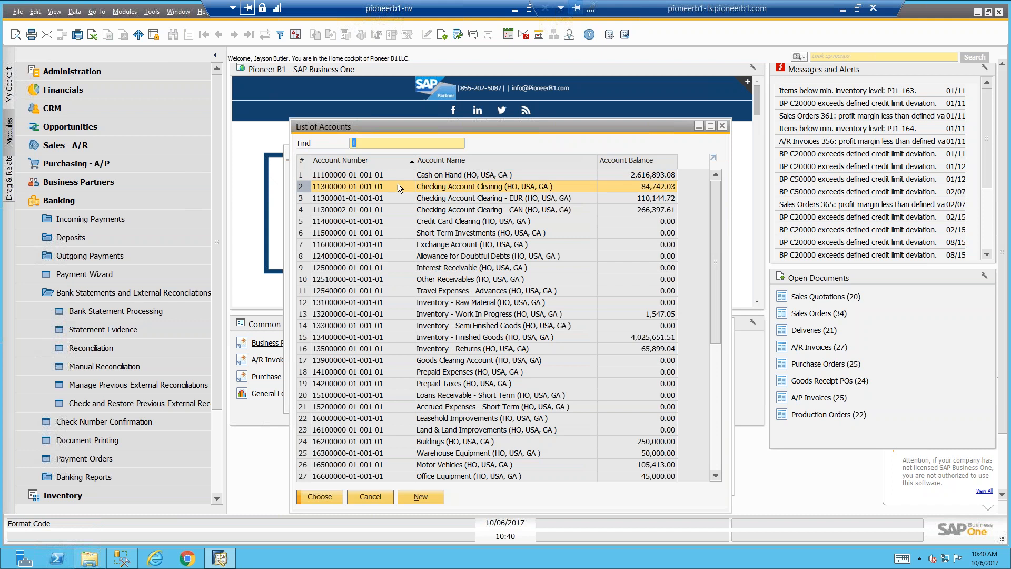
double_click(398, 186)
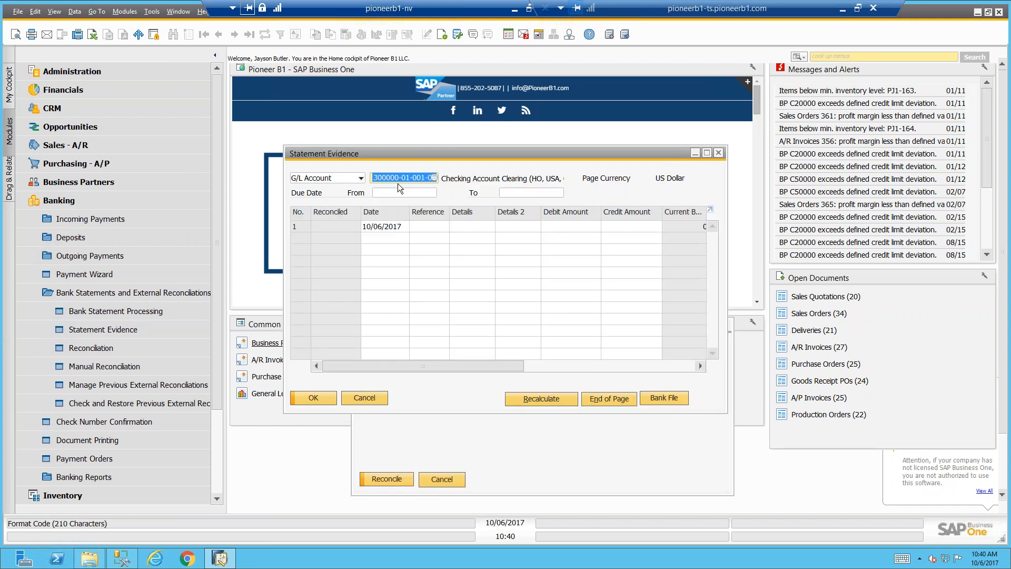
Enter reference 1123 on the first statement evidence line
left_click(415, 229)
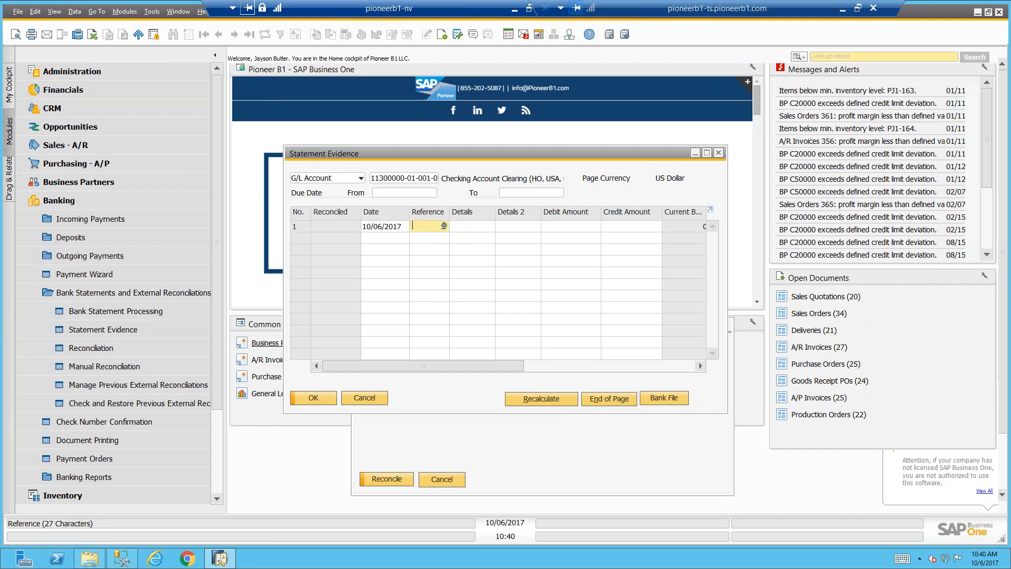
type("11234")
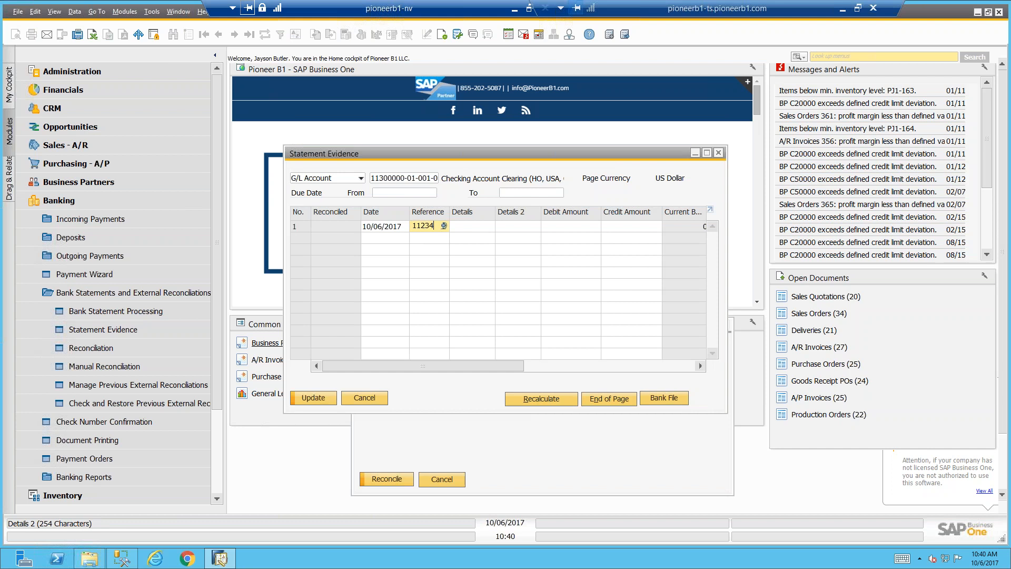
key("BackSpace")
key("Tab")
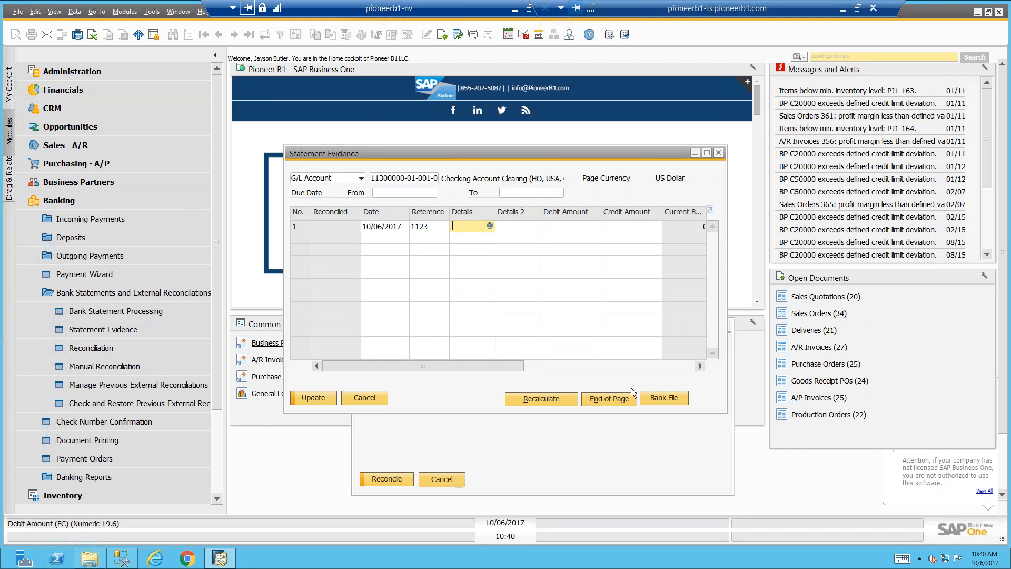
Open the bank file selection for Statement Evidence to view it, and cancel without choosing a file
left_click(656, 400)
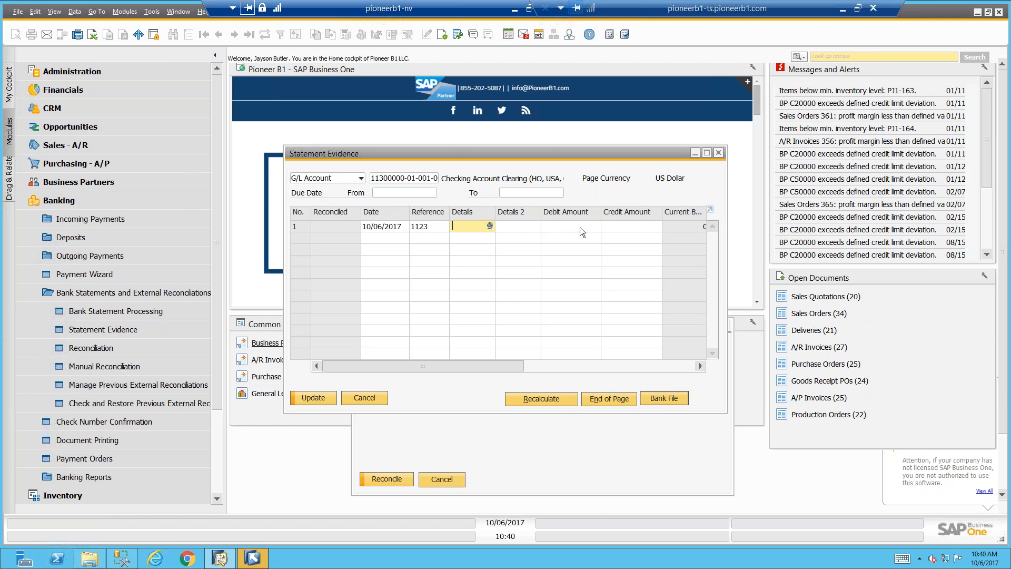
left_click(264, 558)
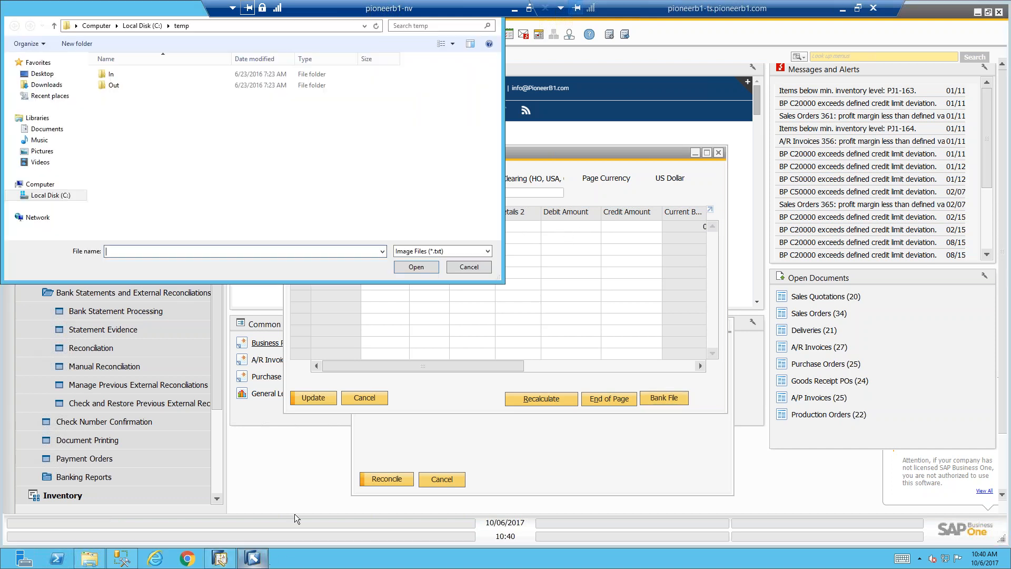
left_click(467, 267)
Complete the first statement line with 222 as Details 2 and a debit amount of $300.00
left_click(511, 231)
type("222")
key("Tab")
type("300")
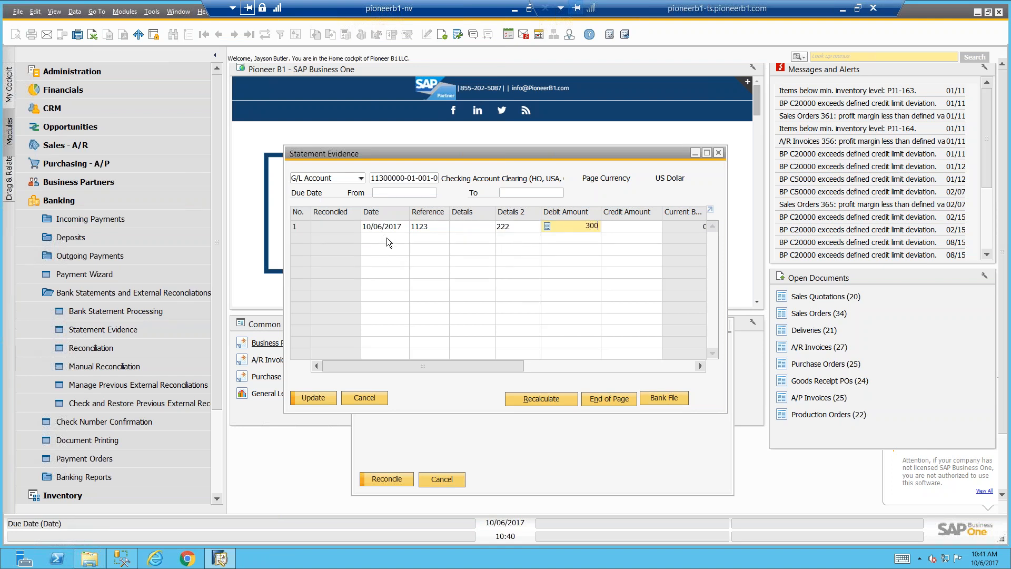
type("0")
key("Return")
Add a second statement line with reference 4411, Details 2 of 888 and a credit amount of $200.00
key("Tab")
type("4411")
key("Tab")
key("Tab")
type("888")
key("Tab")
key("Tab")
type("200")
key("Return")
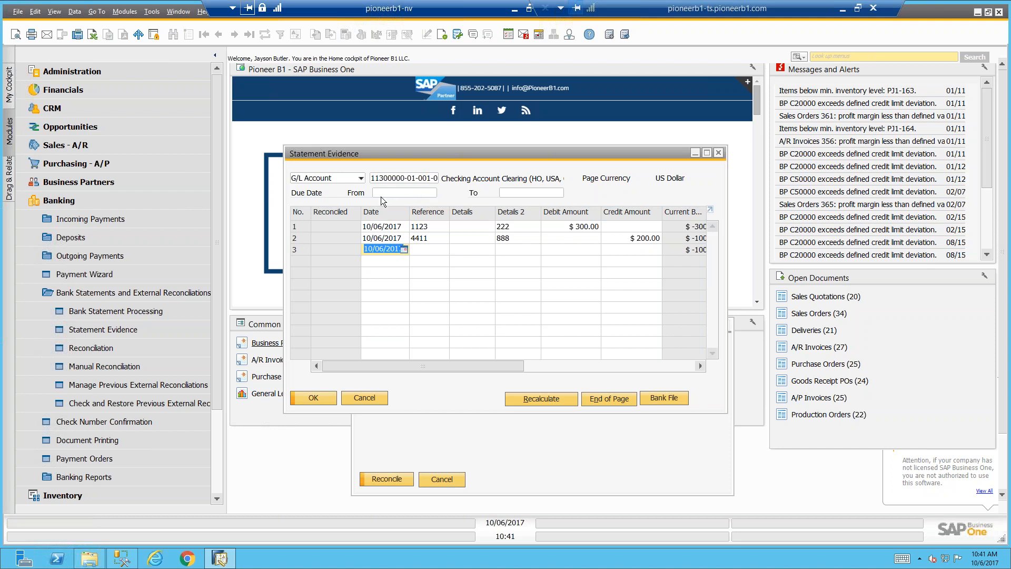
Start a manual external reconciliation for the Checking Account Clearing (HO, USA, GA) G/L account
left_click(105, 349)
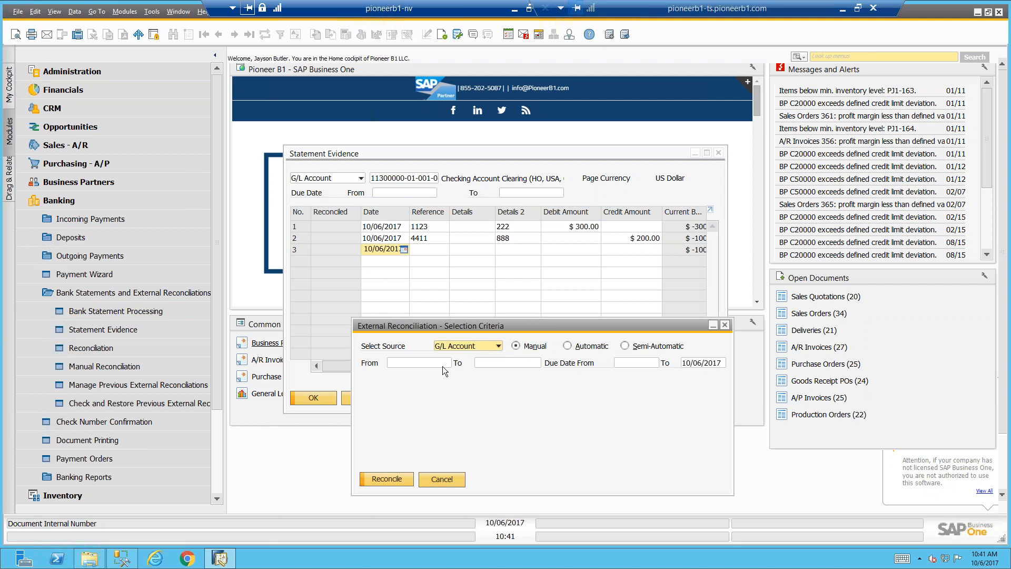
left_click(421, 364)
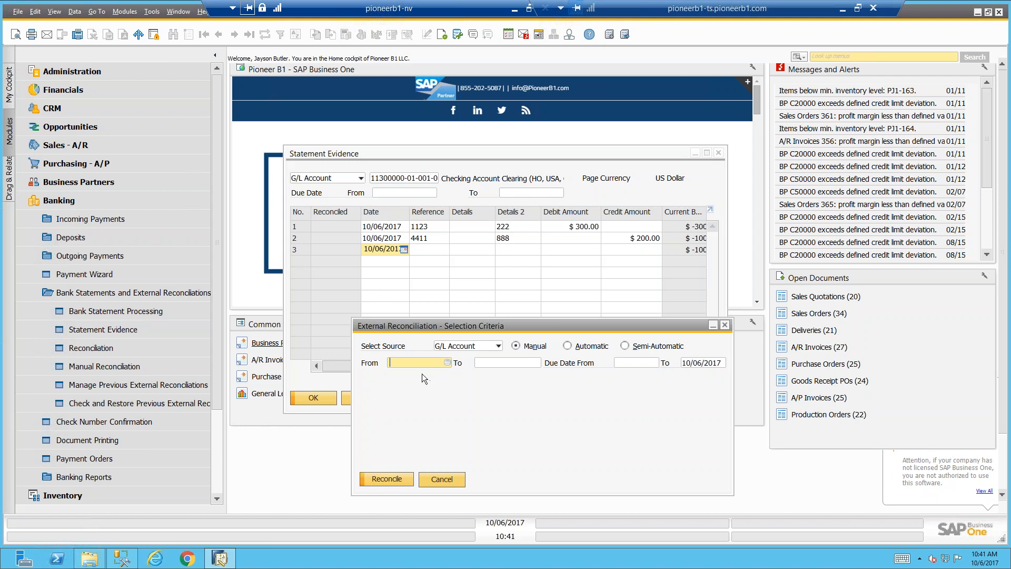
type("113")
key("Tab")
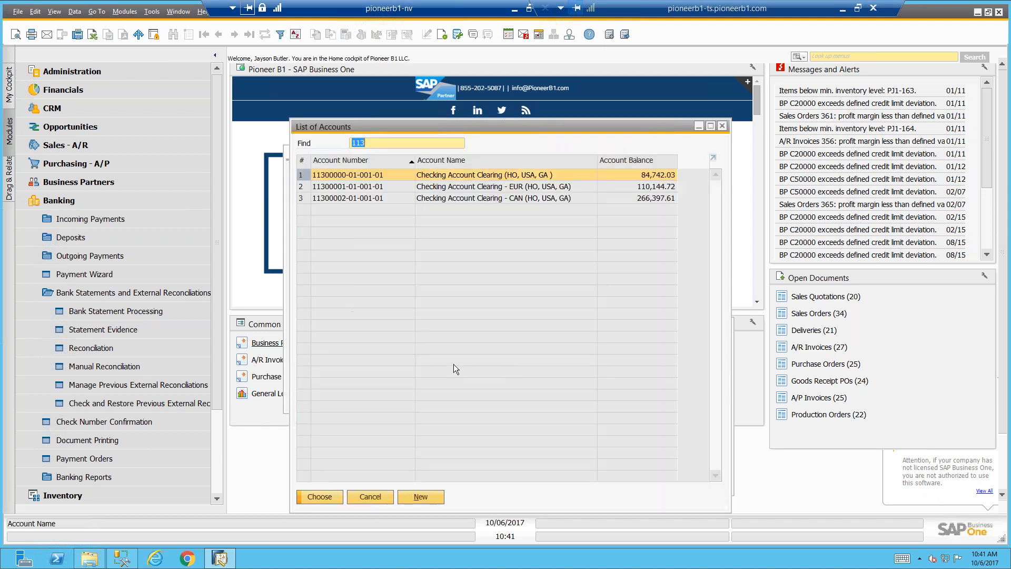
double_click(468, 173)
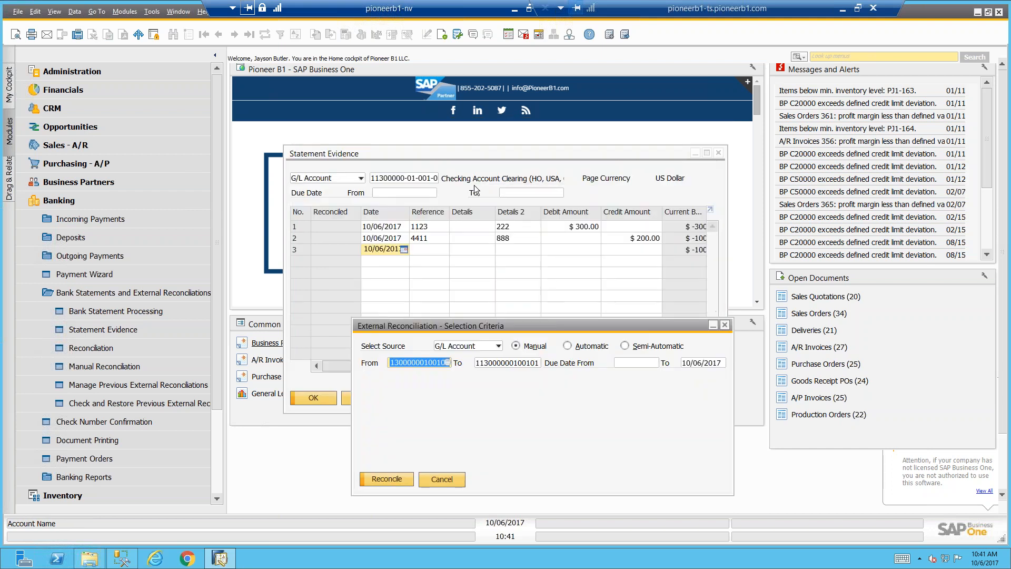
left_click(377, 478)
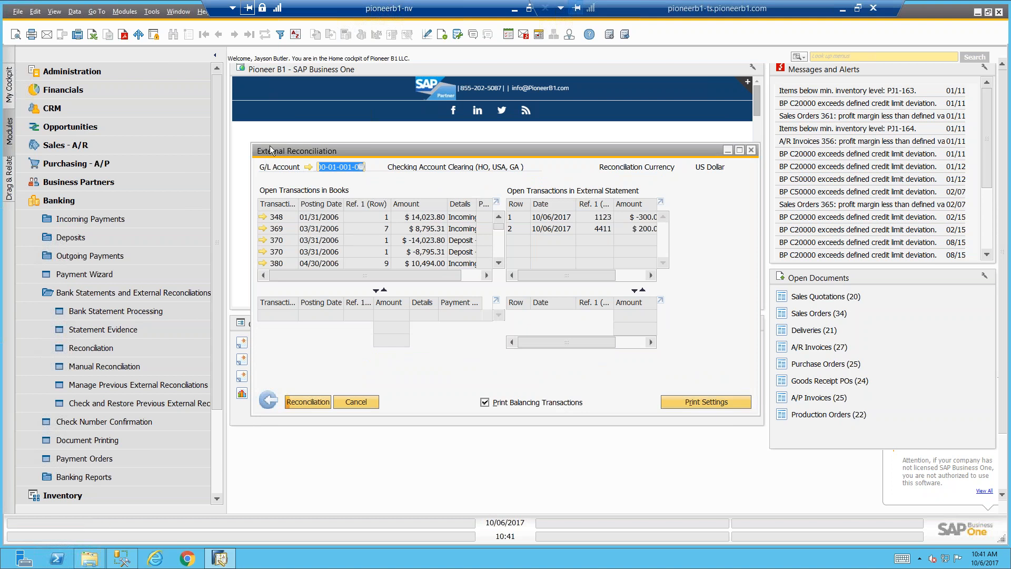
Enlarge the External Reconciliation window, try pairing the $-14,023.80 book deposit with the 4411 statement line, and return to the selection criteria
left_click_drag(270, 150, 270, 80)
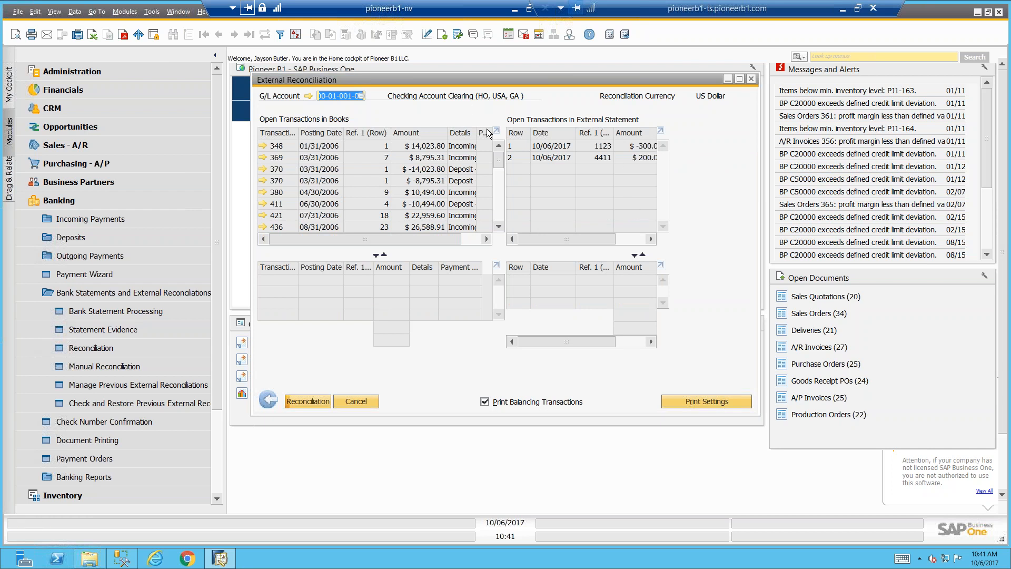
left_click_drag(248, 72, 87, 51)
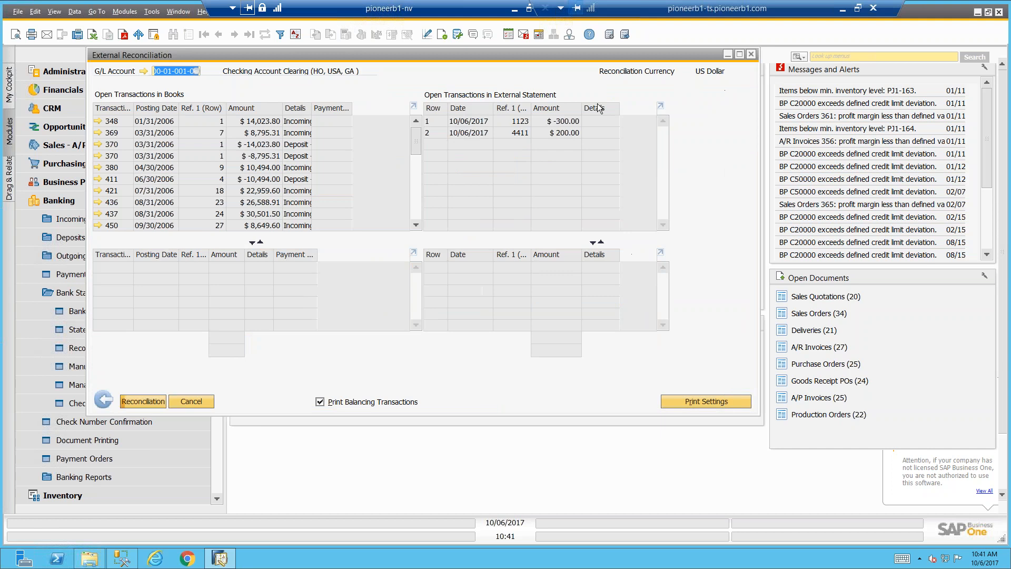
double_click(241, 145)
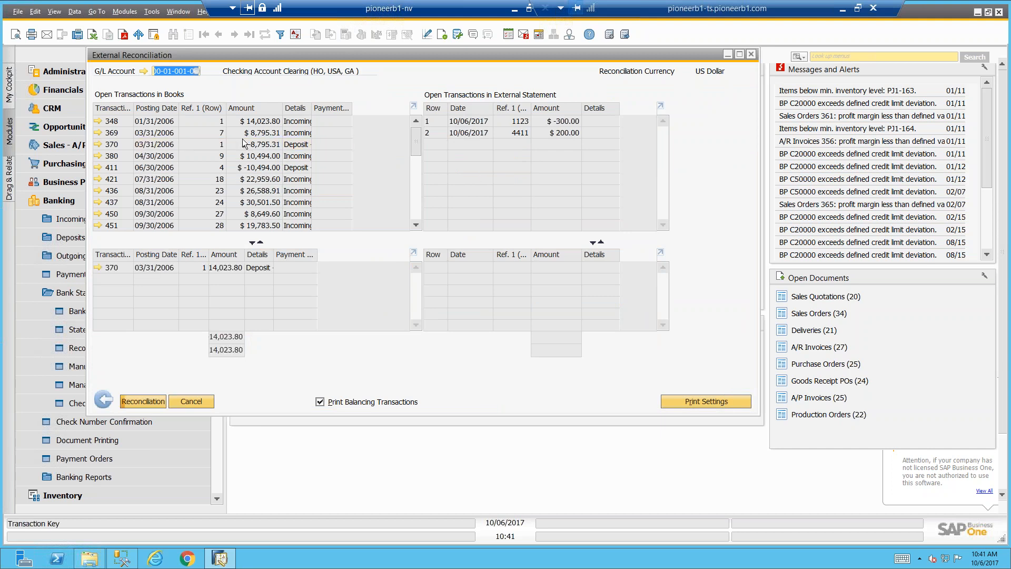
double_click(507, 136)
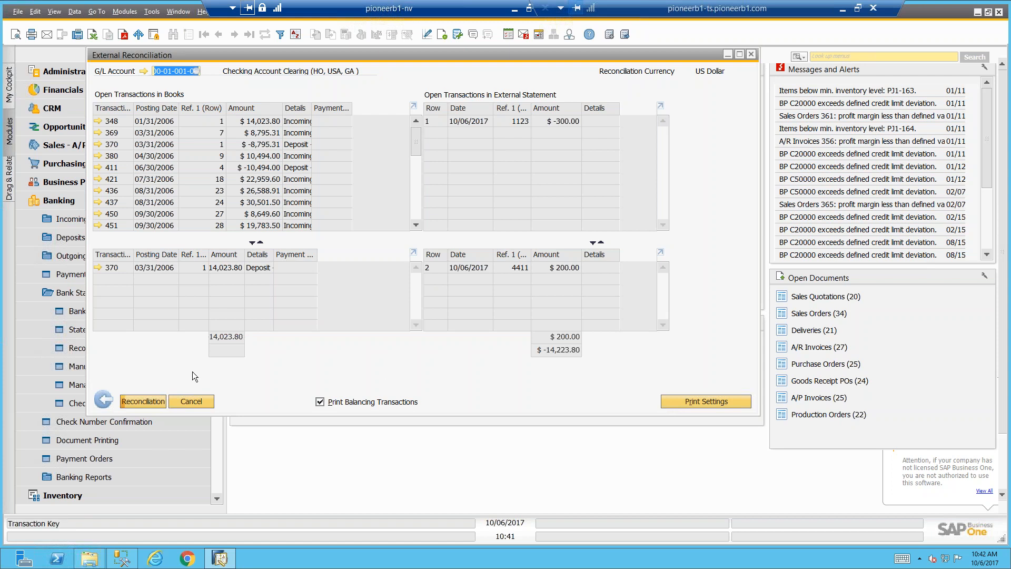
left_click(103, 400)
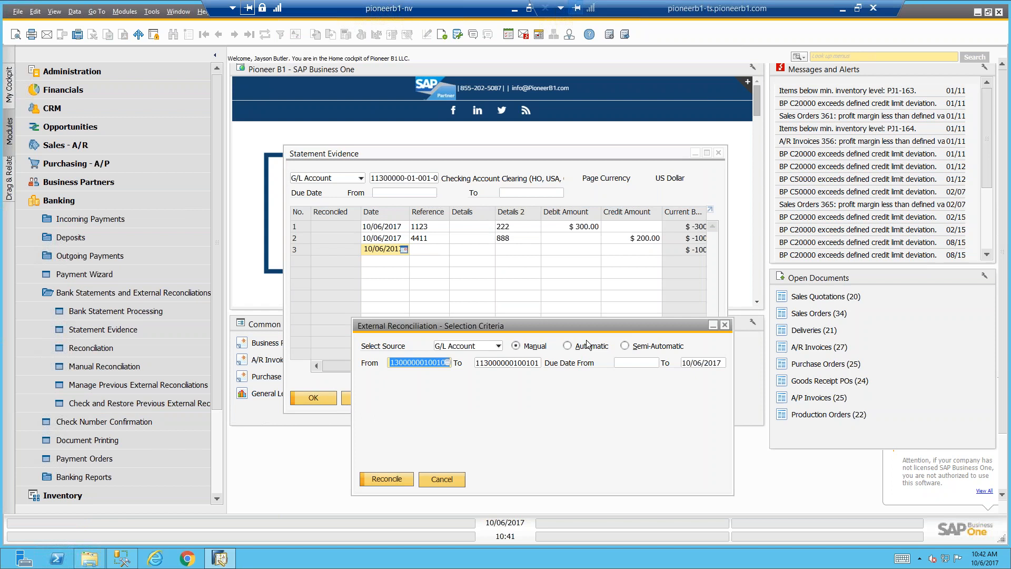
Run a semi-automatic reconciliation with a maximum date deviation of 2, leaving the Reference priority at Low
left_click(624, 346)
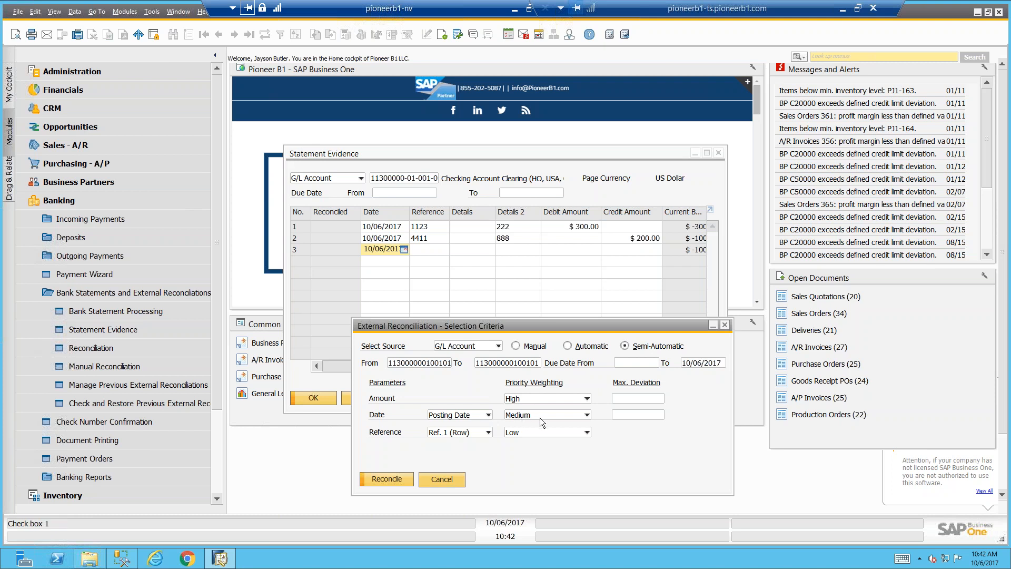
left_click(626, 414)
type("2")
key("Tab")
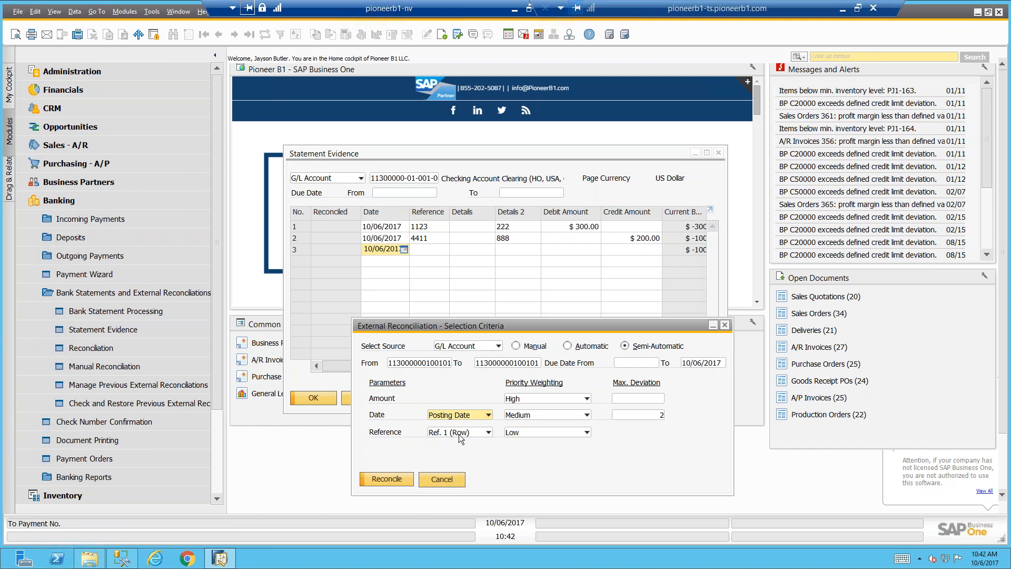
left_click(518, 433)
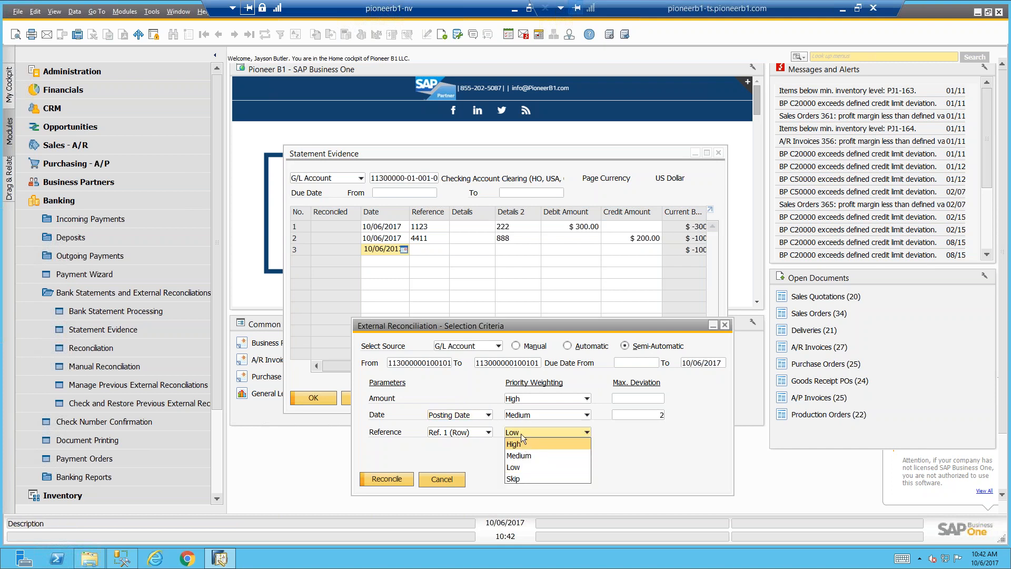
left_click(521, 431)
left_click(396, 477)
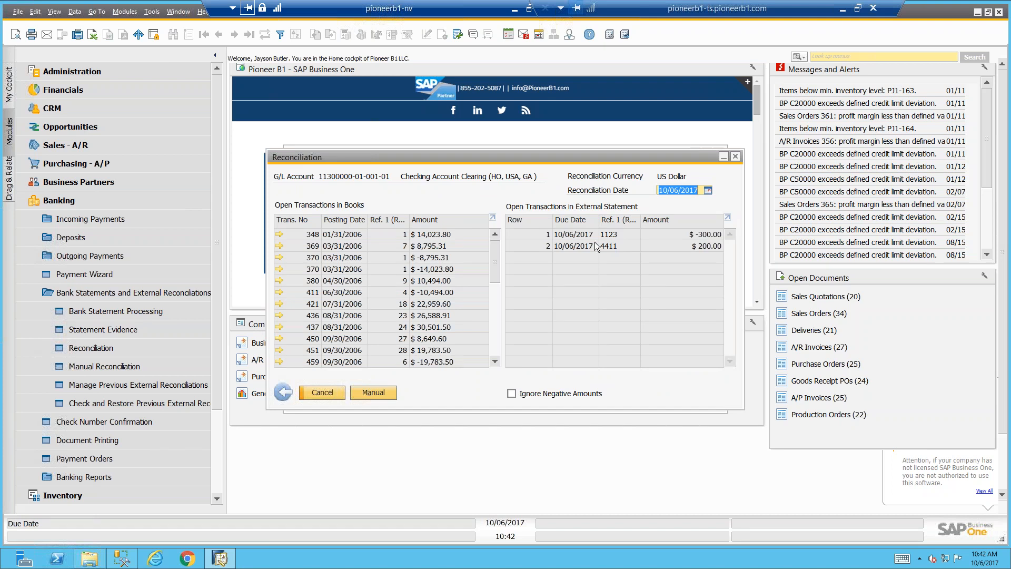
View the reconciliation recommendations for statement line 1123, skip to the following line, and return to the selection criteria without reconciling
double_click(595, 235)
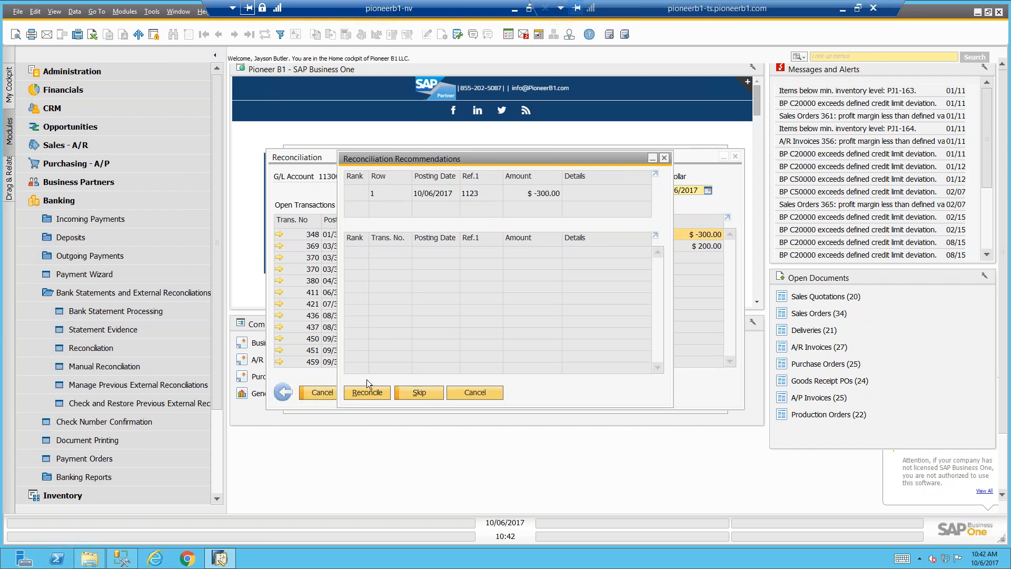
left_click(419, 393)
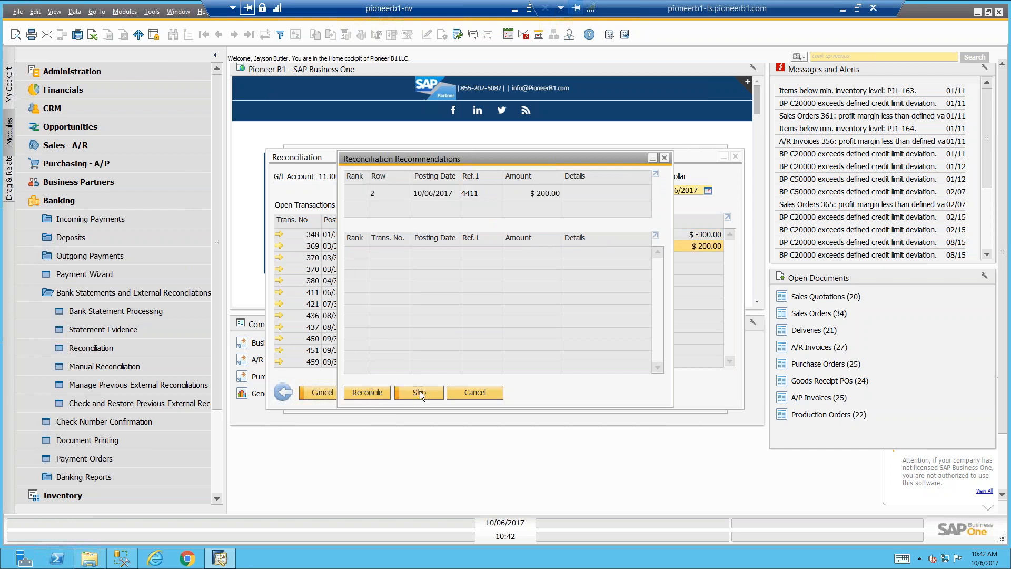
left_click(464, 390)
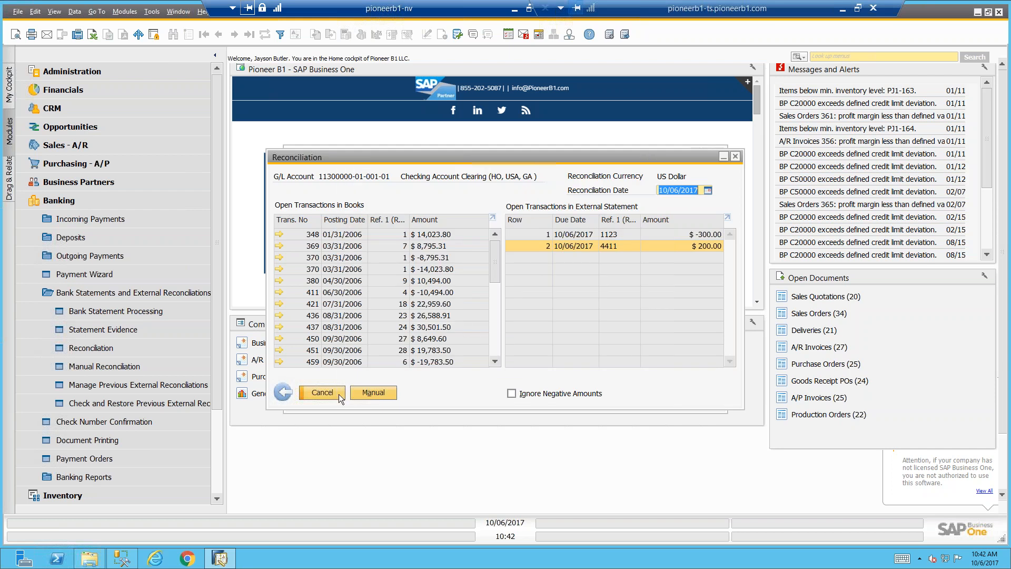
left_click(289, 393)
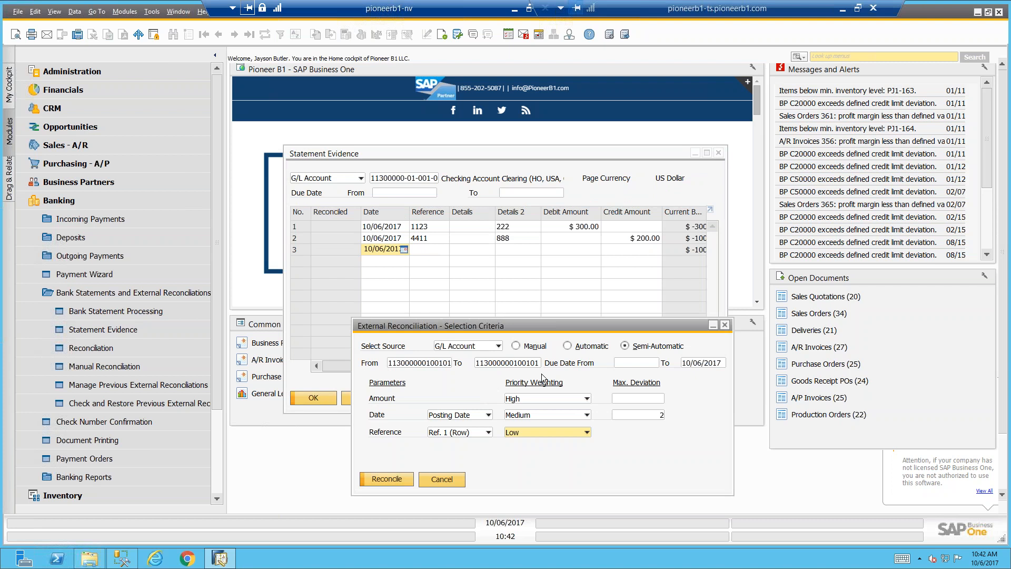
View the Automatic reconciliation options, switch back to Semi-Automatic, and move the selection criteria window slightly higher
left_click(567, 346)
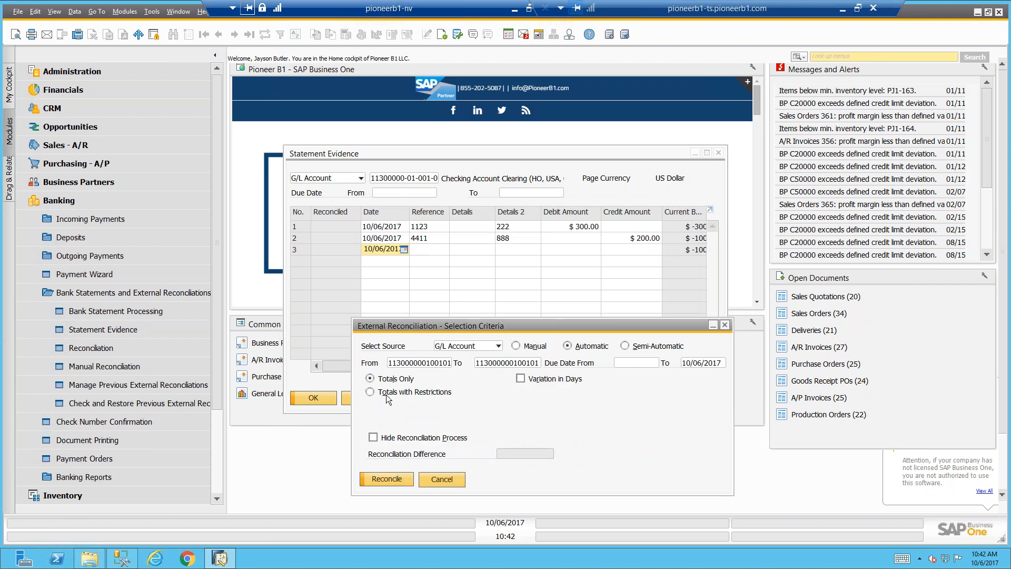
left_click(624, 346)
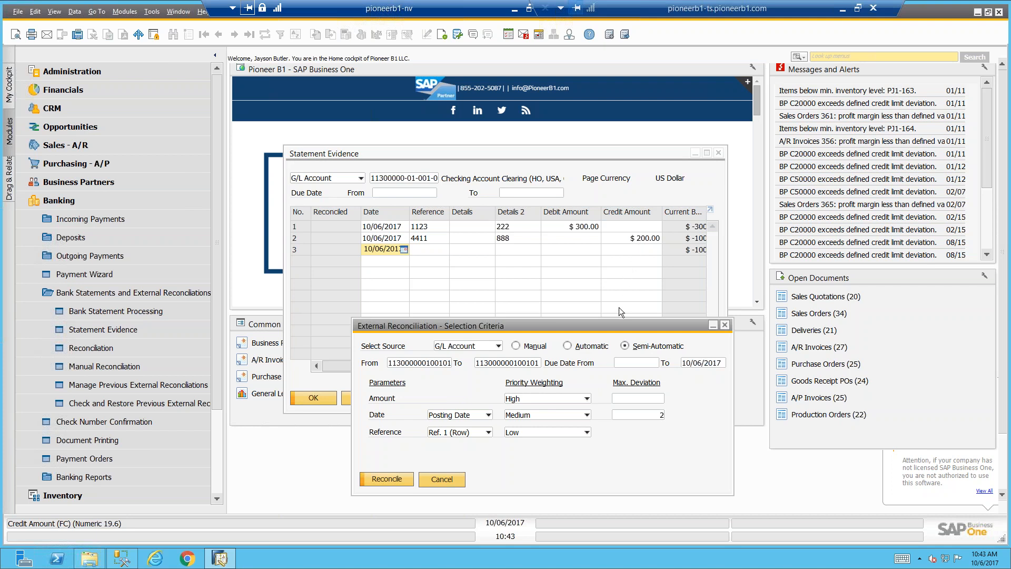
left_click_drag(618, 324, 618, 286)
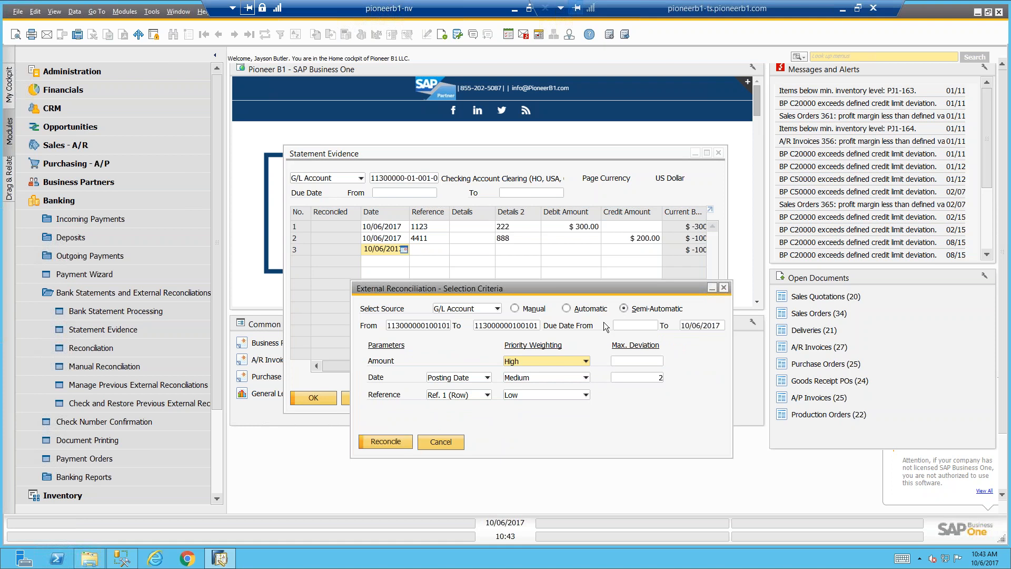
Explore Automatic reconciliation's Totals with Restrictions by enabling and clearing the Date and Reference criteria, and cancel the selection criteria
left_click(575, 310)
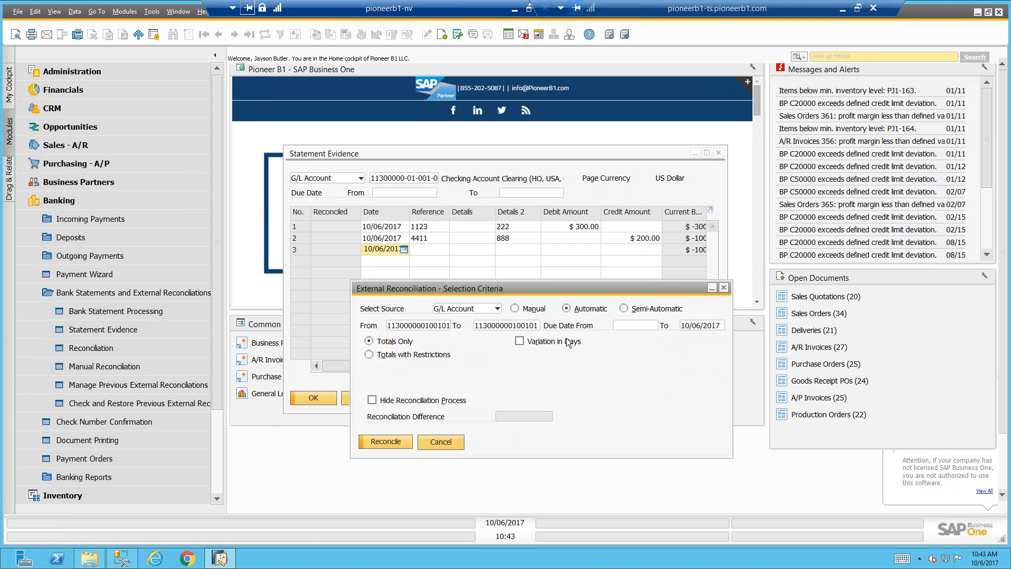
left_click(405, 355)
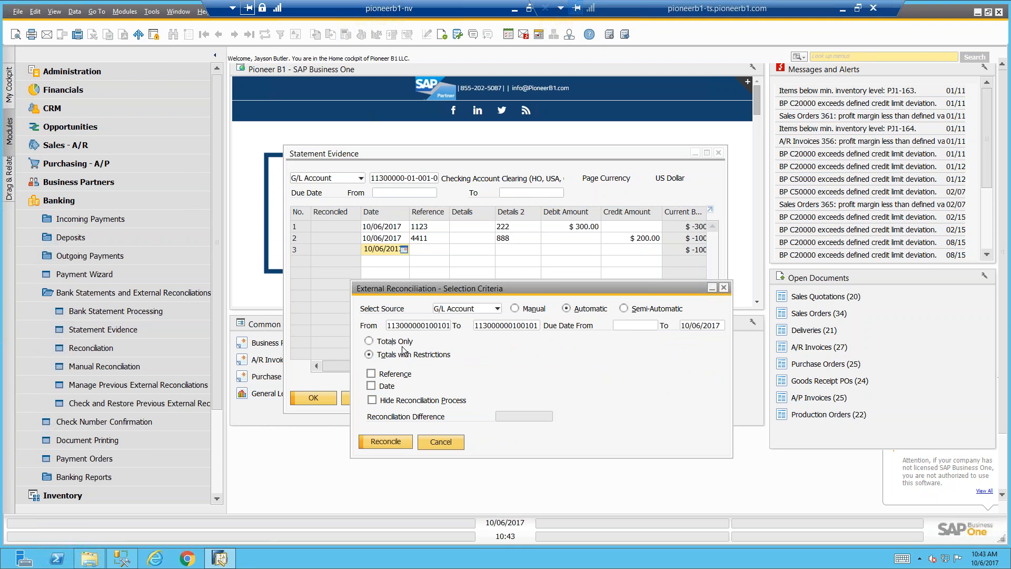
left_click(371, 386)
left_click(371, 373)
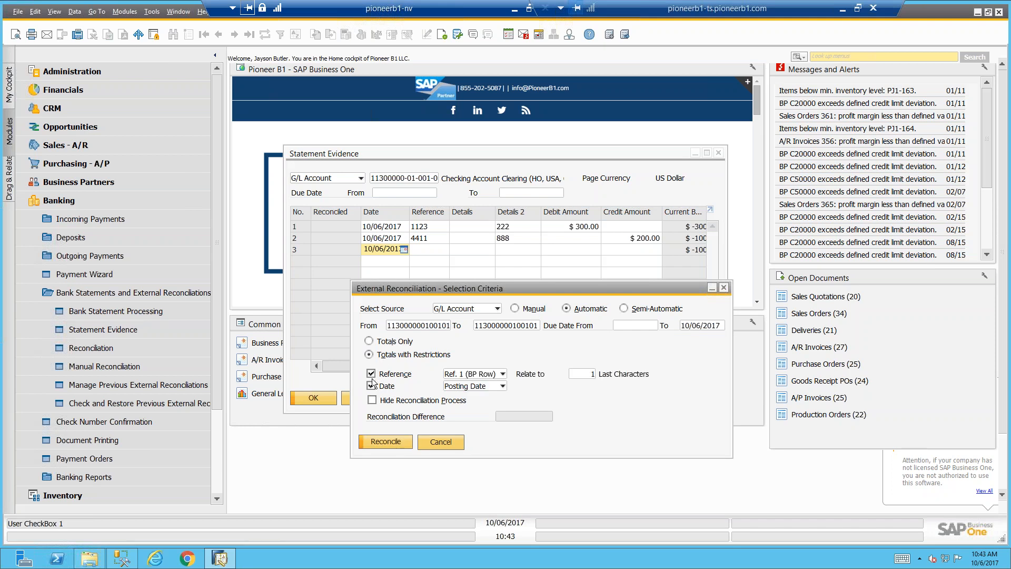
left_click(371, 373)
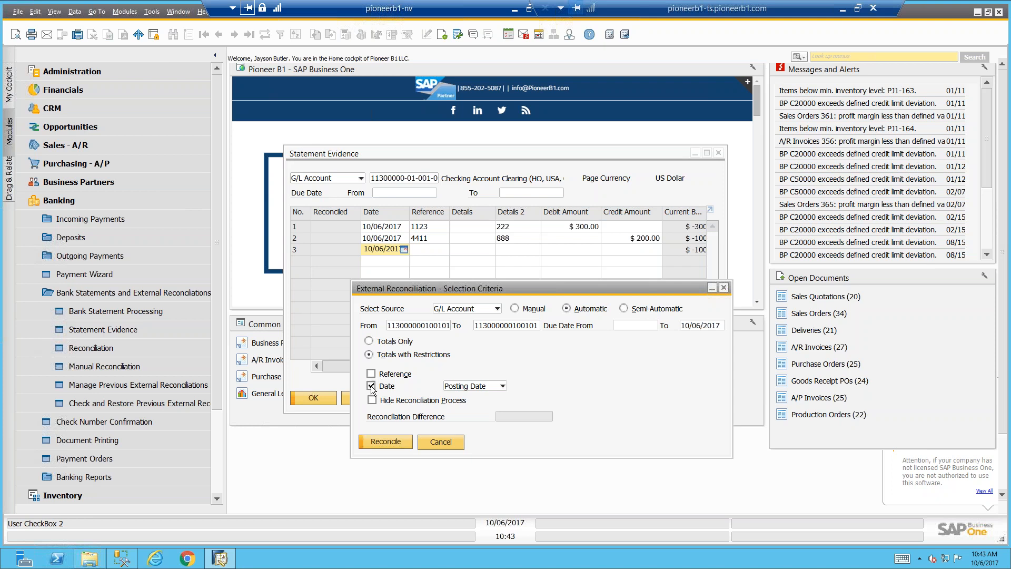
left_click(371, 386)
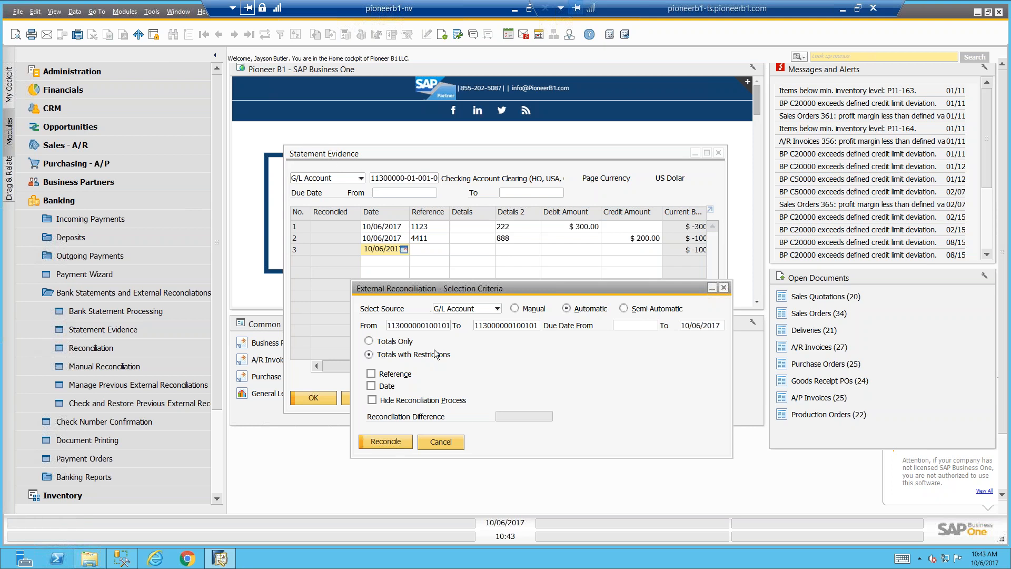
left_click(440, 442)
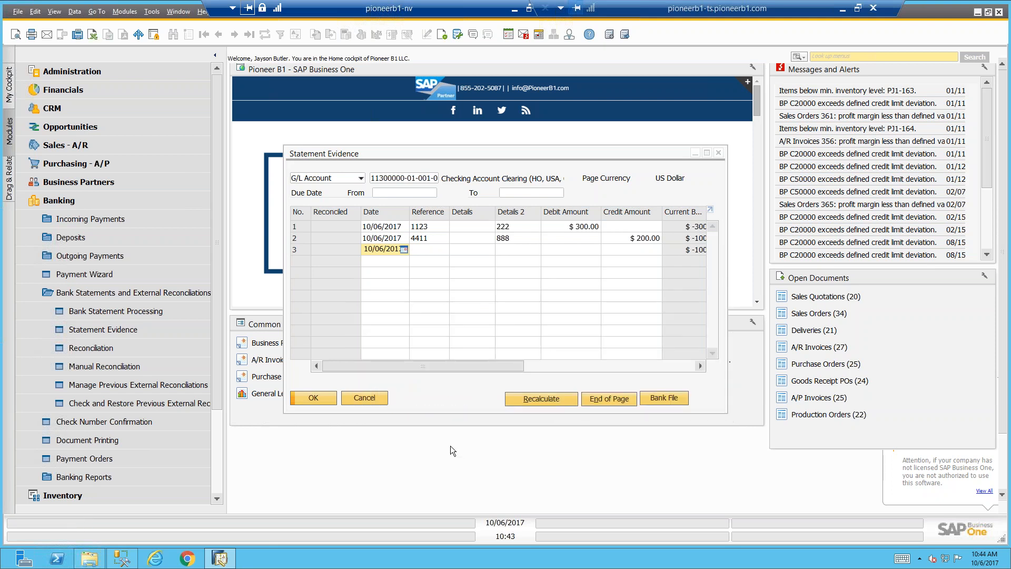
Close Statement Evidence, collapse the Banking module's entries, and switch to the PowerPoint presentation
left_click(366, 397)
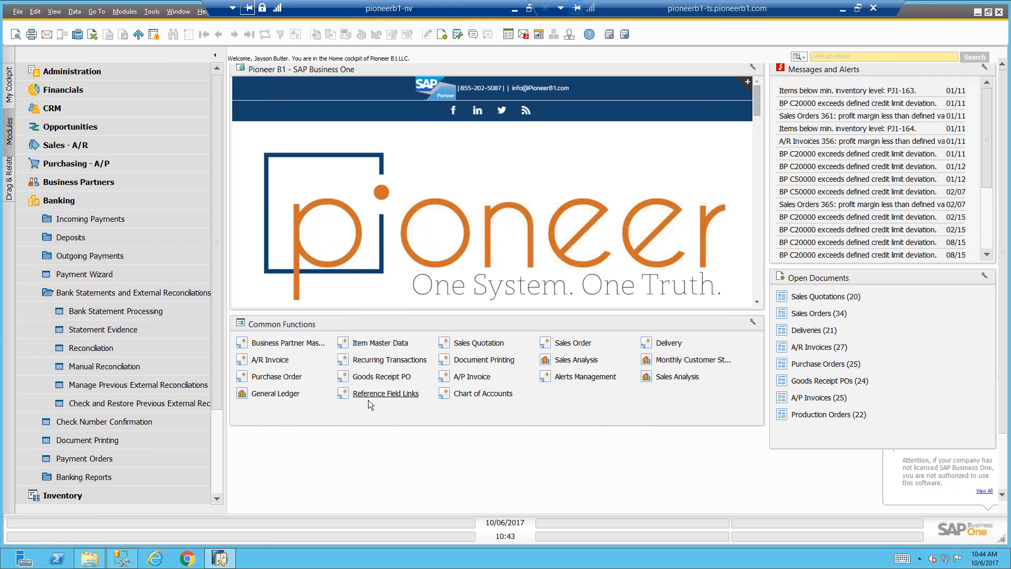
left_click(169, 296)
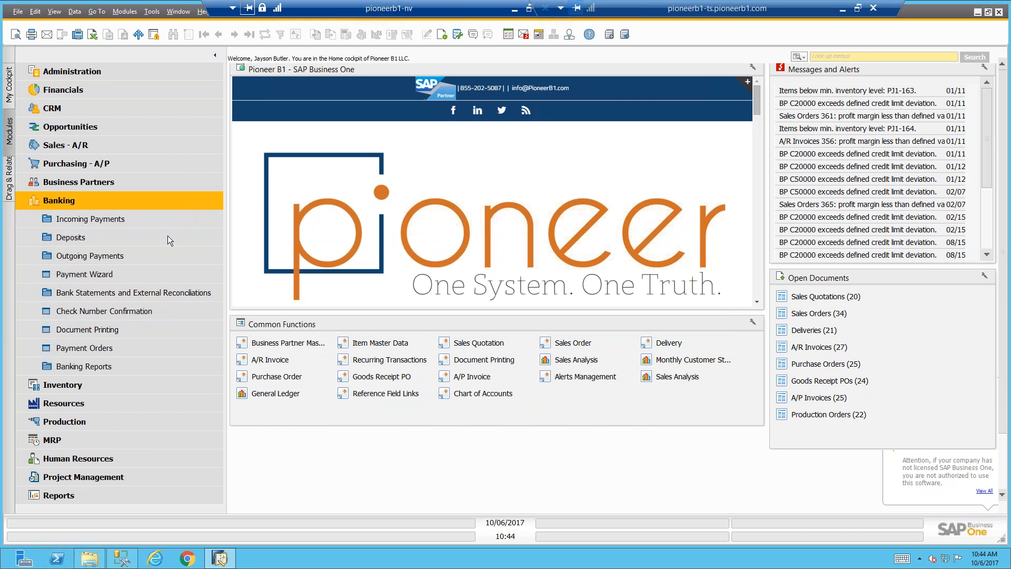
mouse_move(123, 562)
left_click(103, 206)
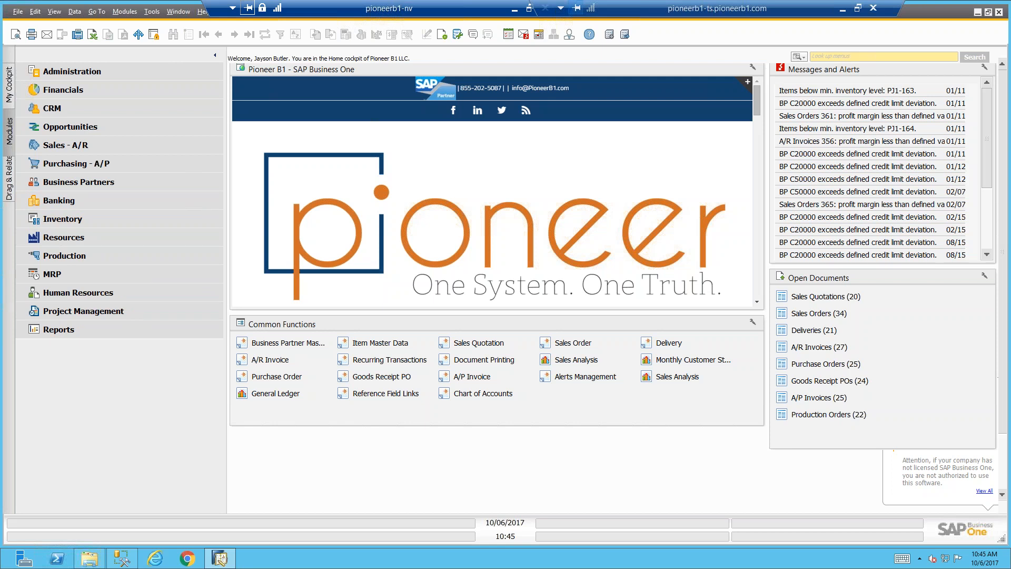
left_click(842, 9)
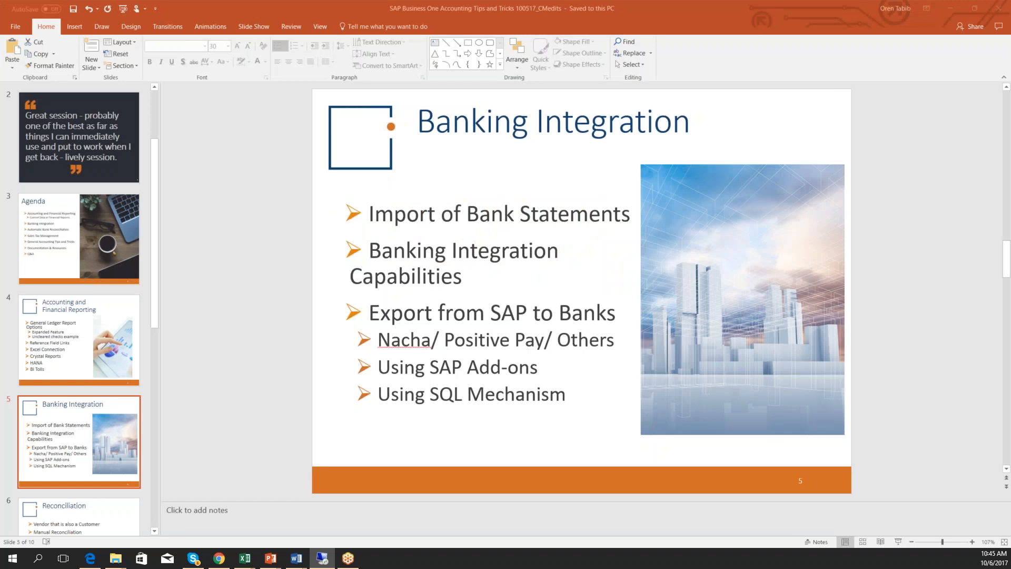
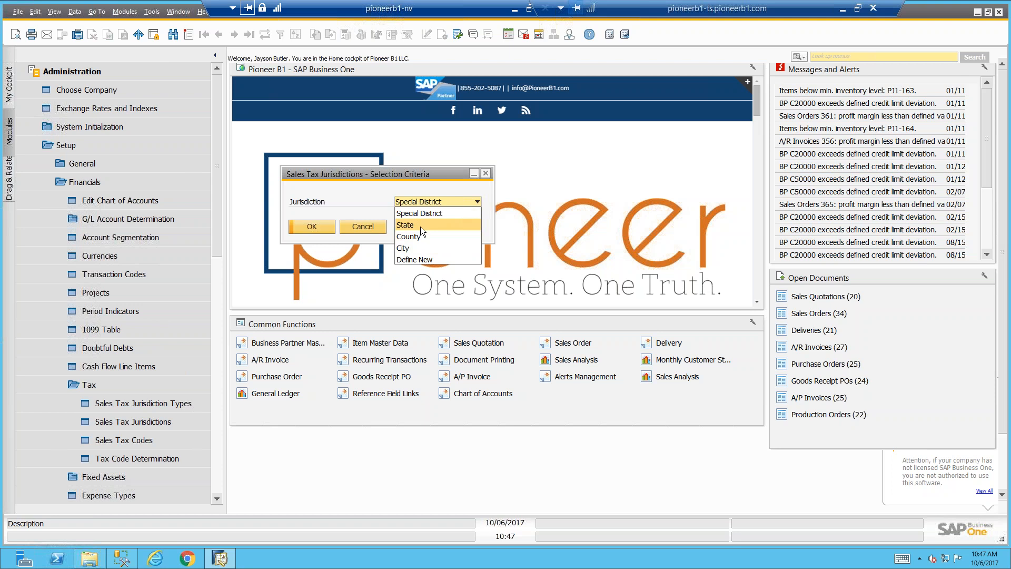
View the City sales tax jurisdiction rates, the NY entry's valid periods and its purchasing tax account without changing anything
left_click(424, 249)
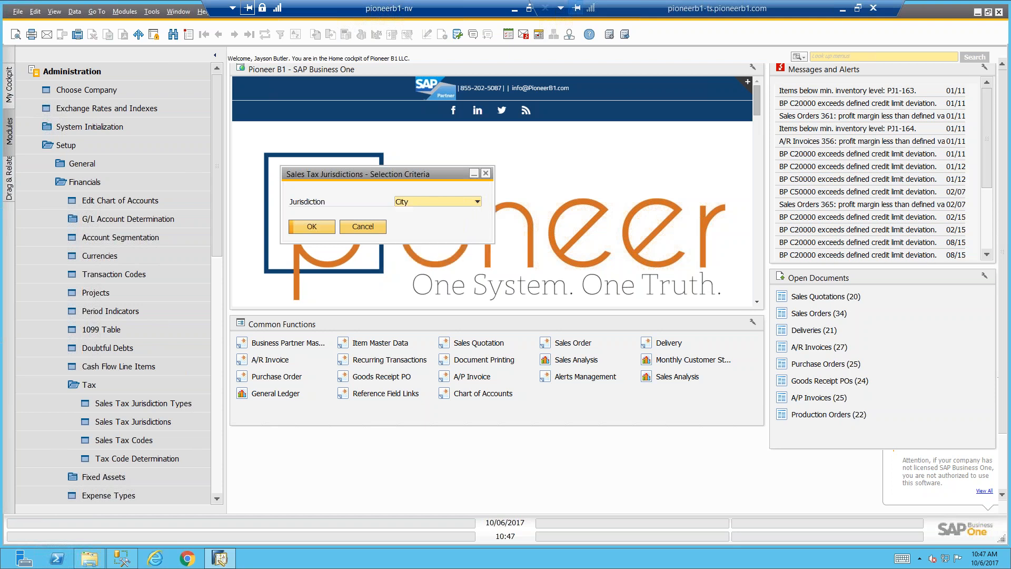
left_click(305, 228)
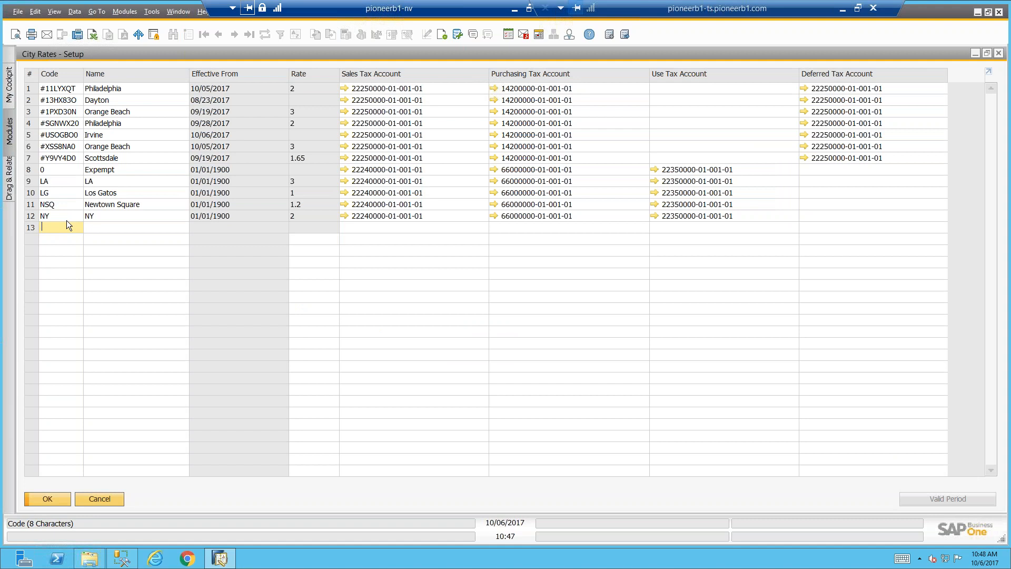
double_click(36, 216)
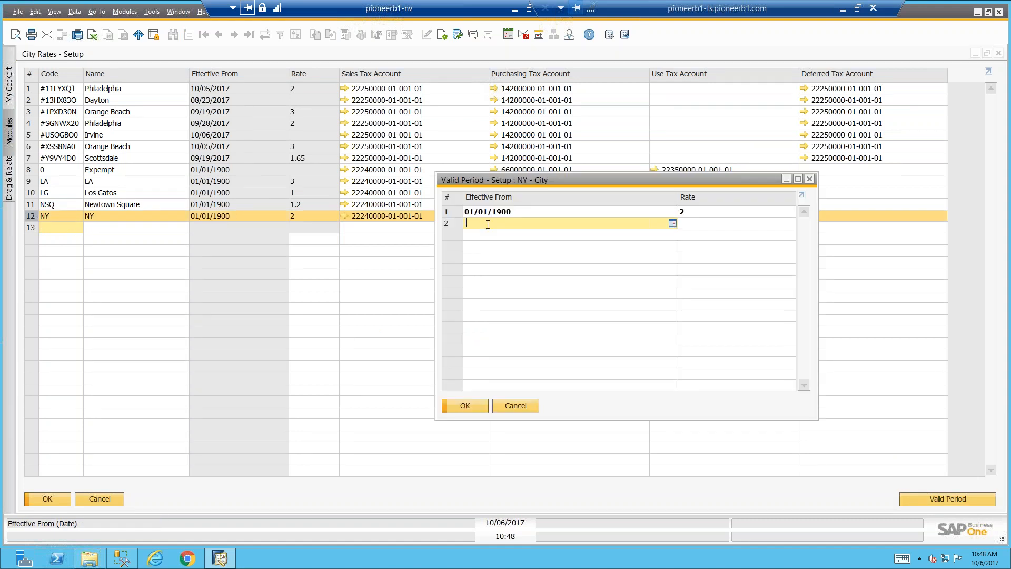
left_click(516, 405)
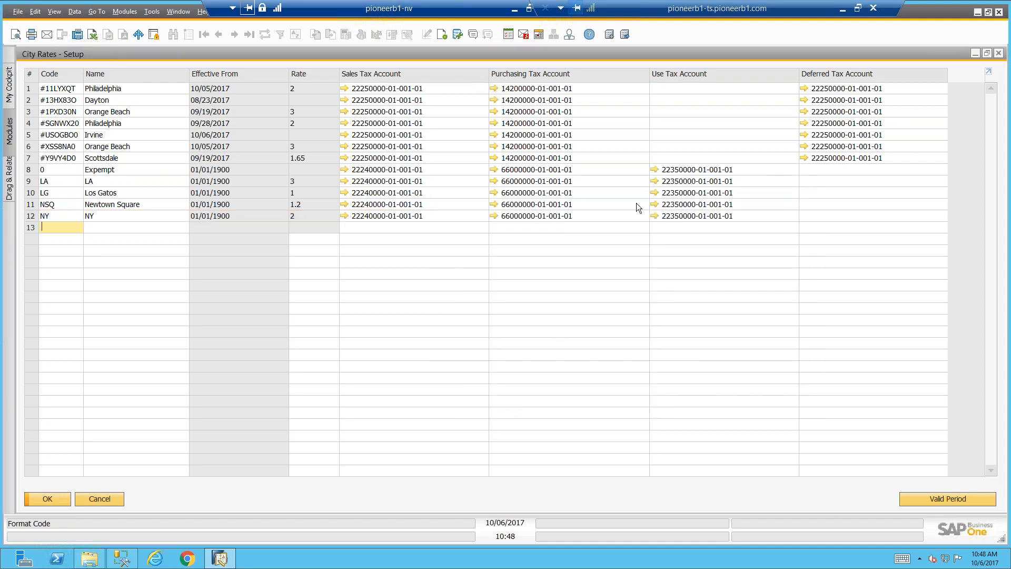
left_click(592, 215)
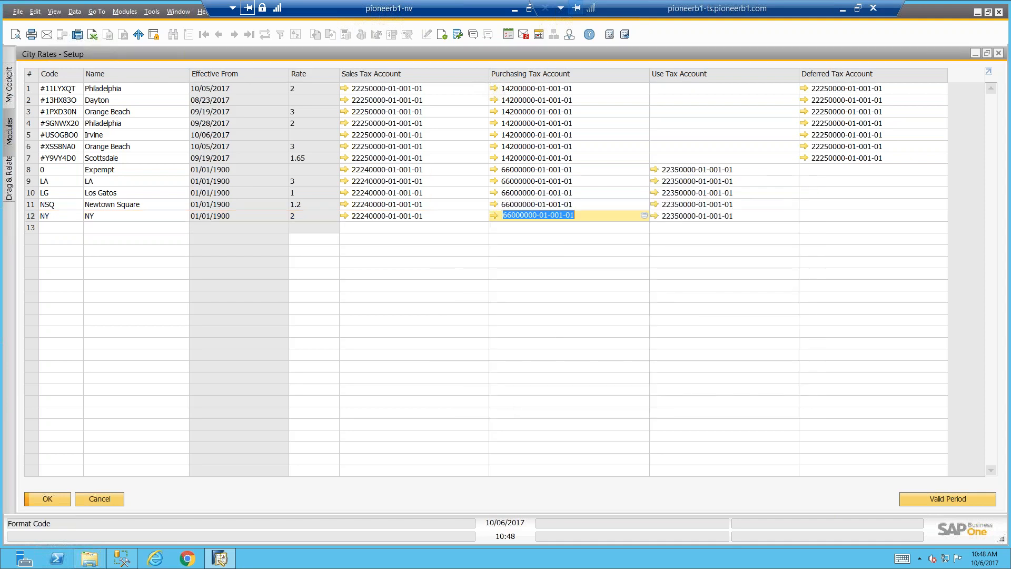
Close the City rates setup and the jurisdiction selection criteria, and open the Tax Code Determination setup
left_click(120, 501)
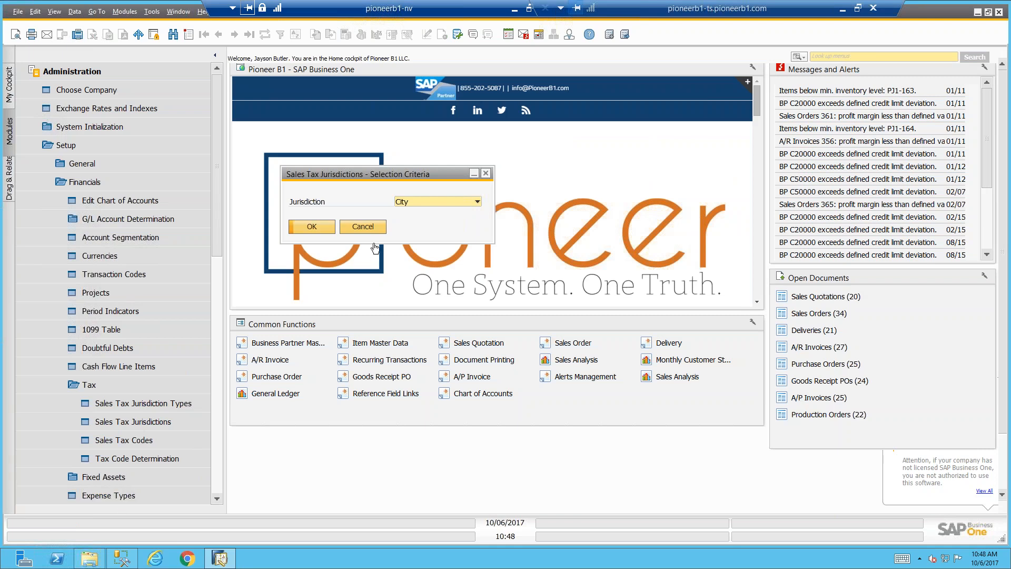
left_click(369, 226)
left_click(175, 457)
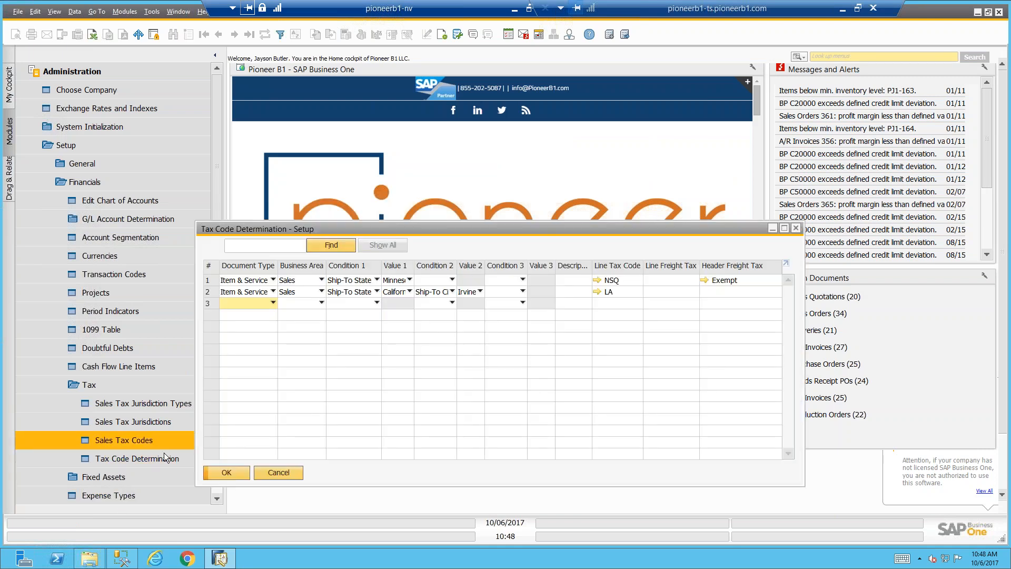
left_click_drag(364, 204, 365, 205)
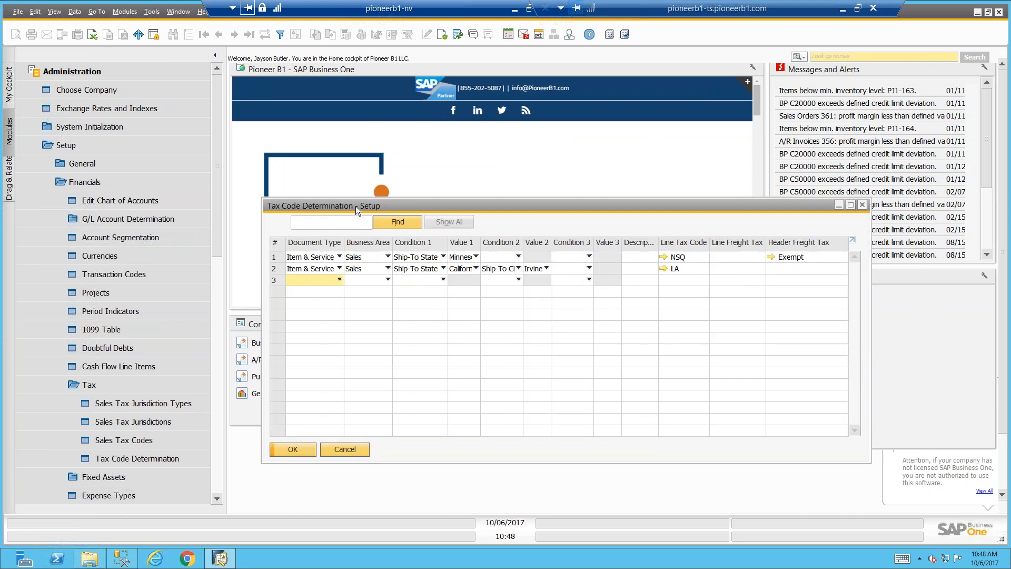
Open Business Partner Master Data and browse to the last record, vendor V70000
left_click(144, 68)
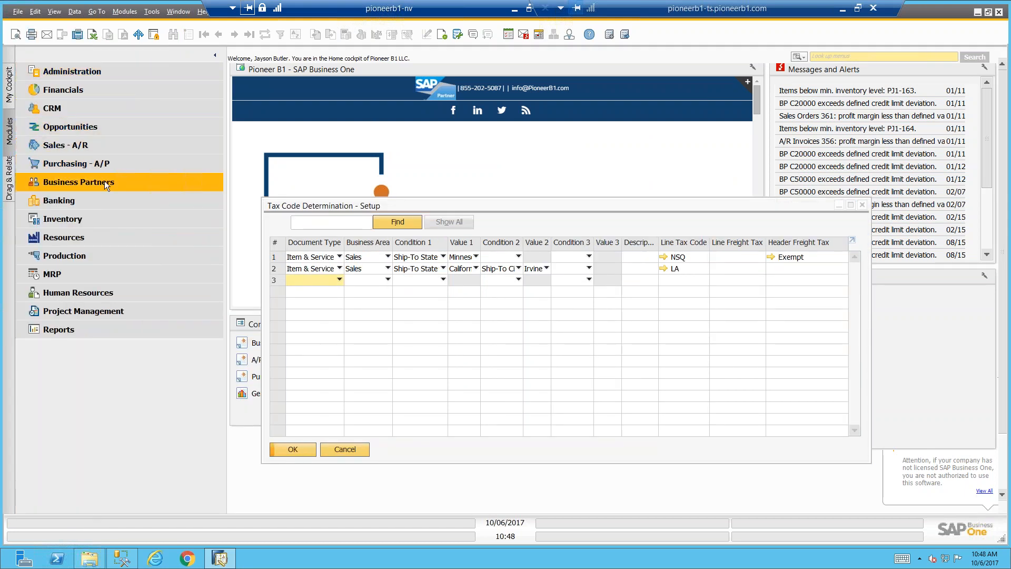
left_click(105, 181)
left_click(103, 196)
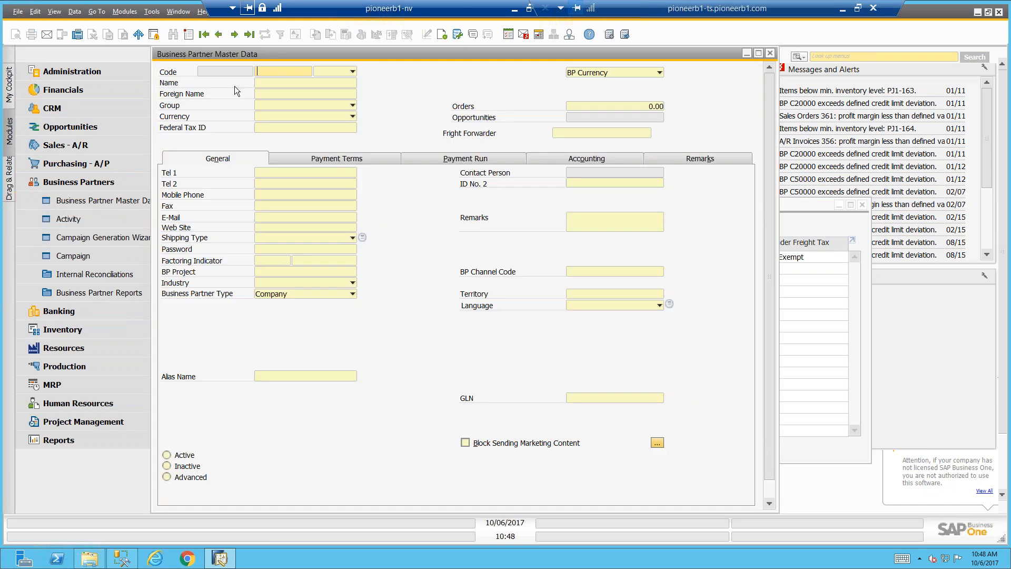
left_click(219, 34)
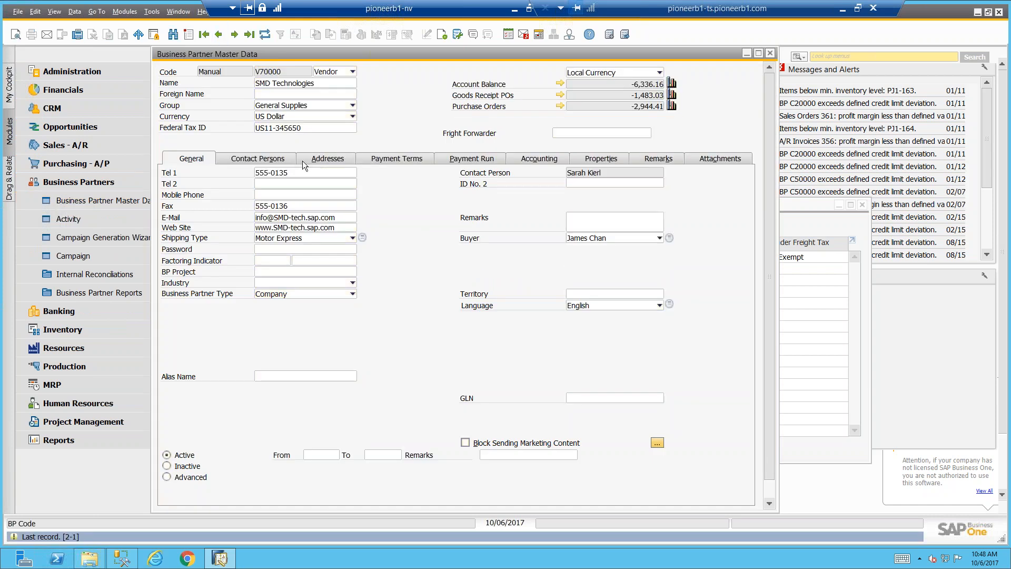
View the sales tax codes available for the vendor's Ship to address, cancel the choice and close the business partner record
left_click(320, 158)
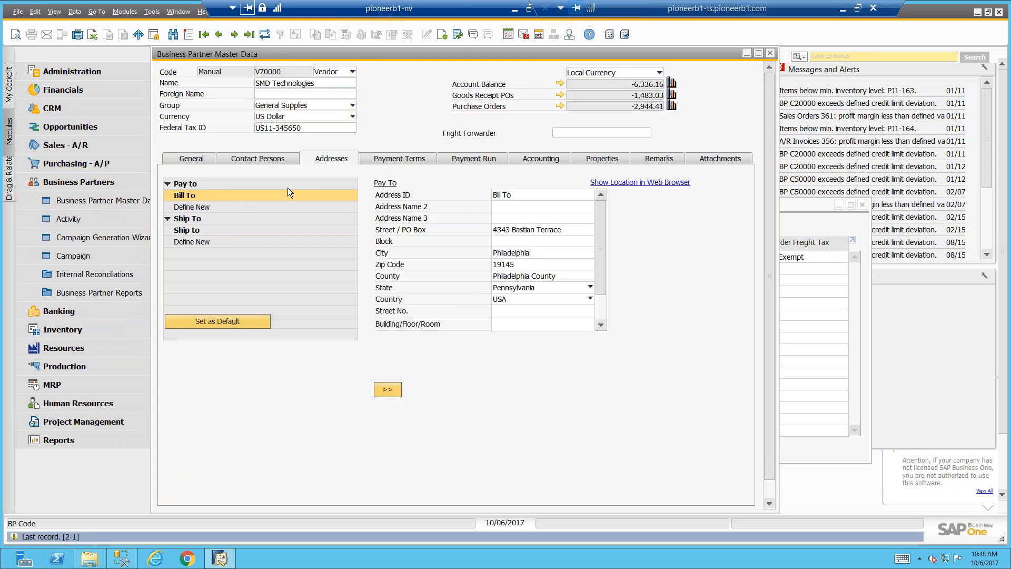
left_click(240, 229)
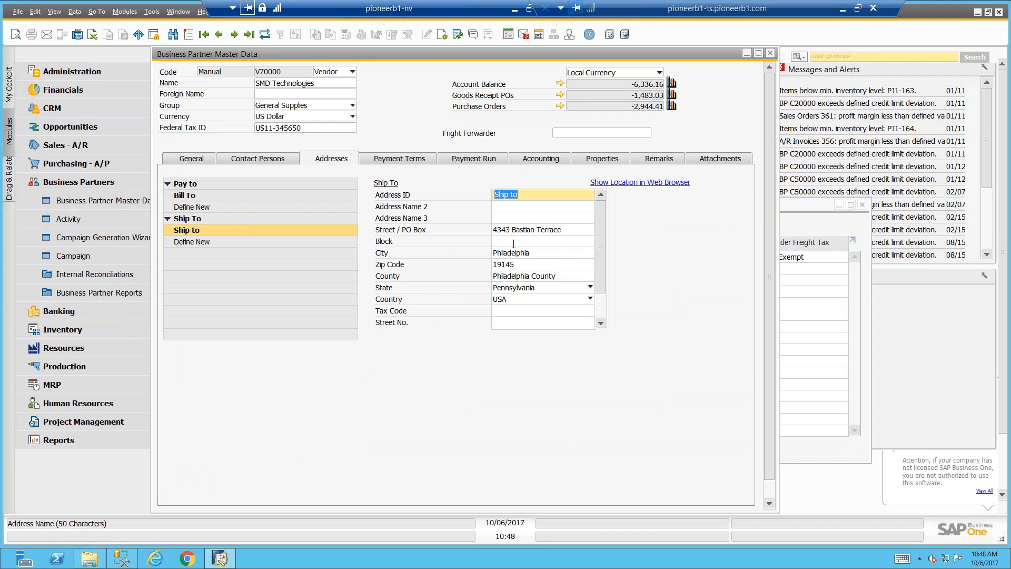
left_click(512, 311)
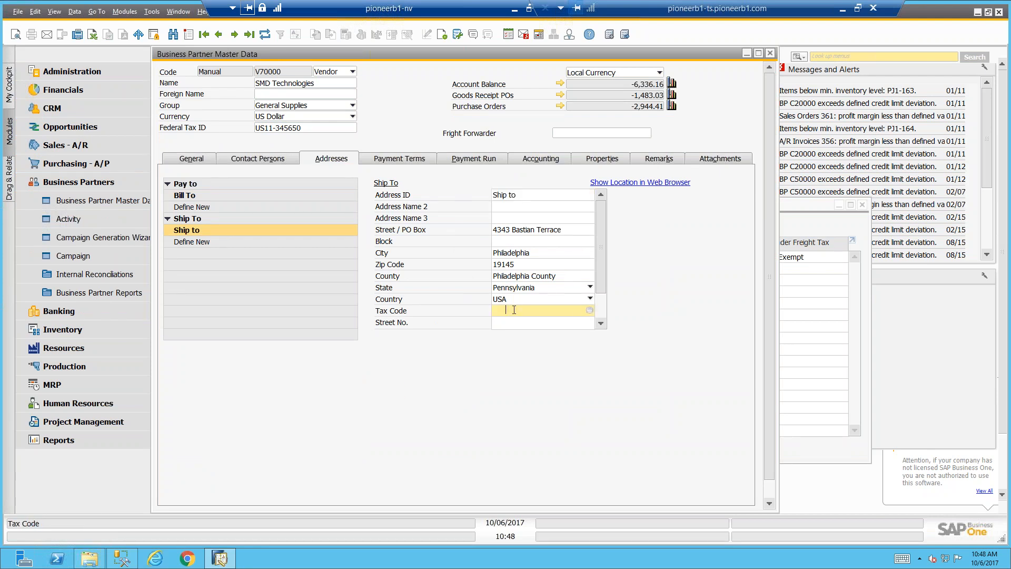
left_click(589, 311)
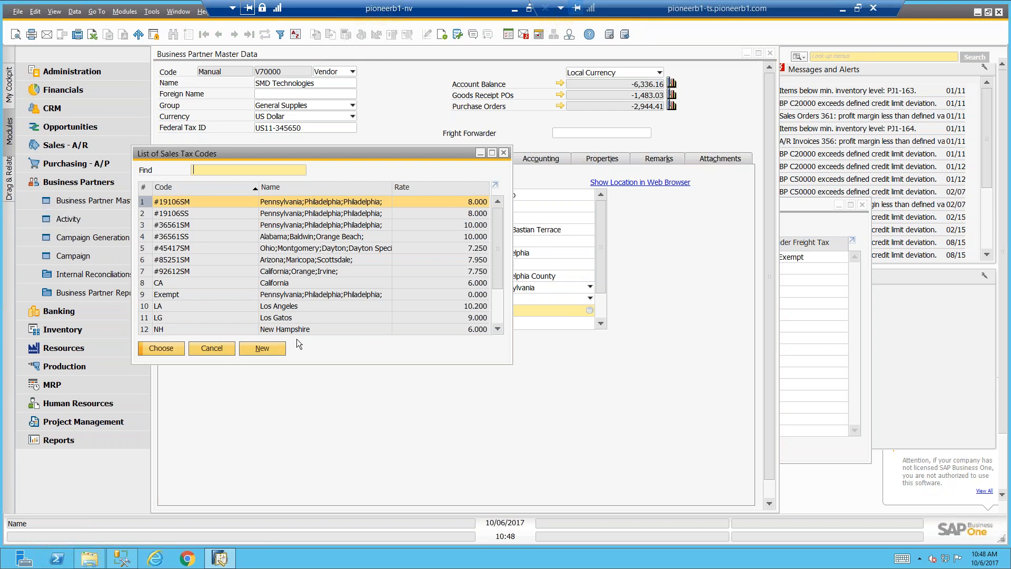
left_click(211, 347)
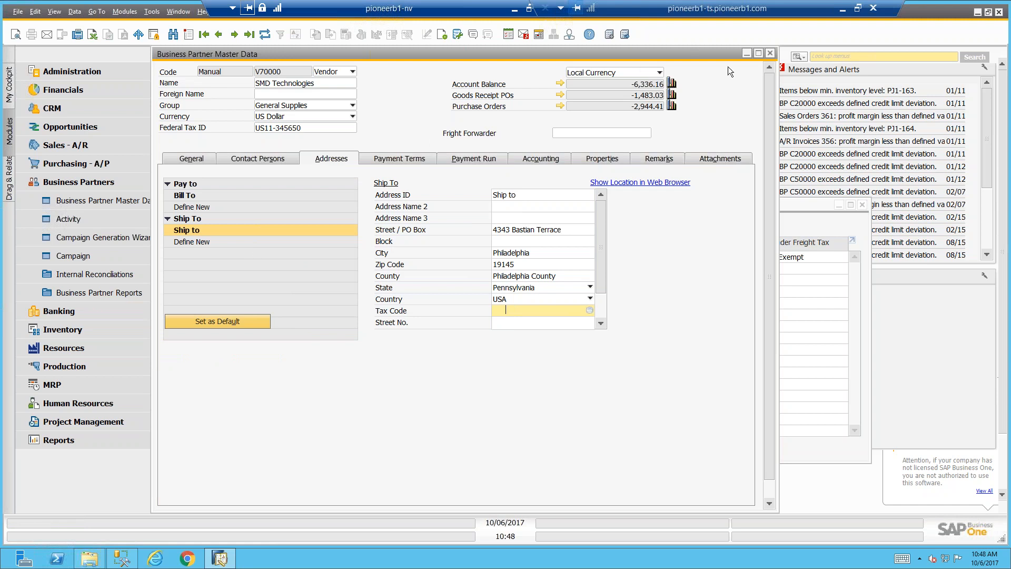
left_click(770, 54)
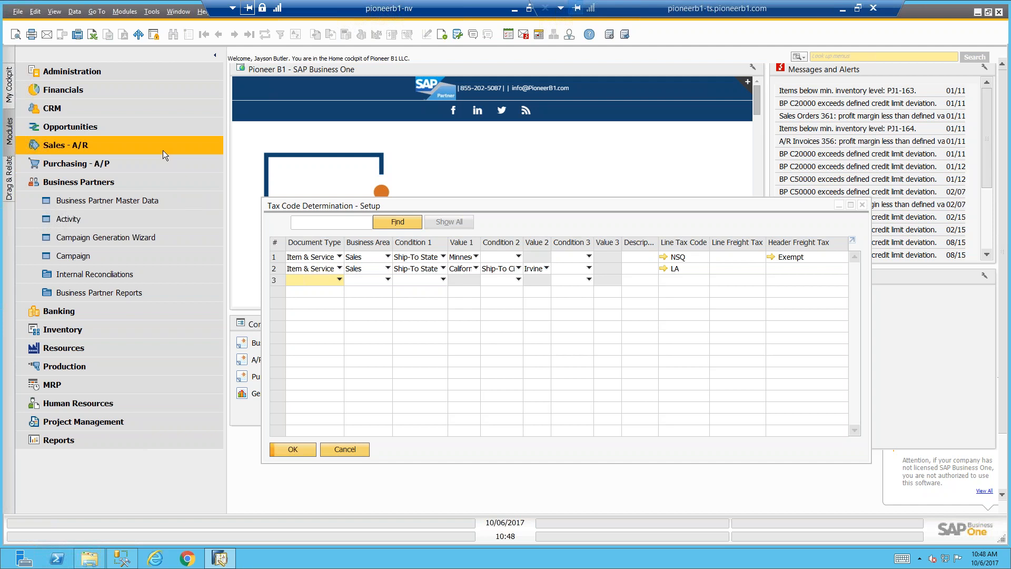
Add a third tax code determination row with document type Item & Service and business area Sales
left_click_drag(313, 206, 311, 149)
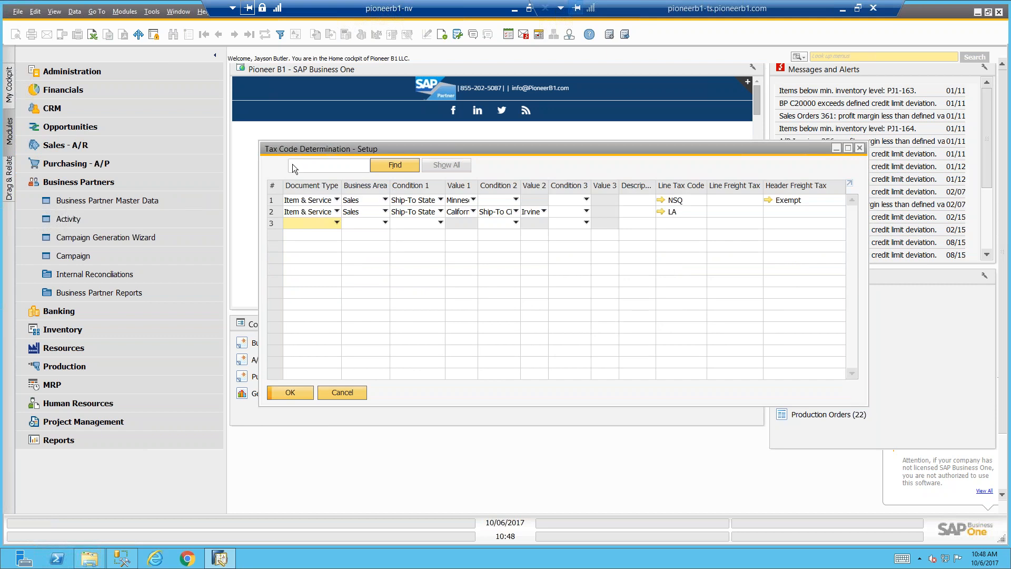
left_click(326, 222)
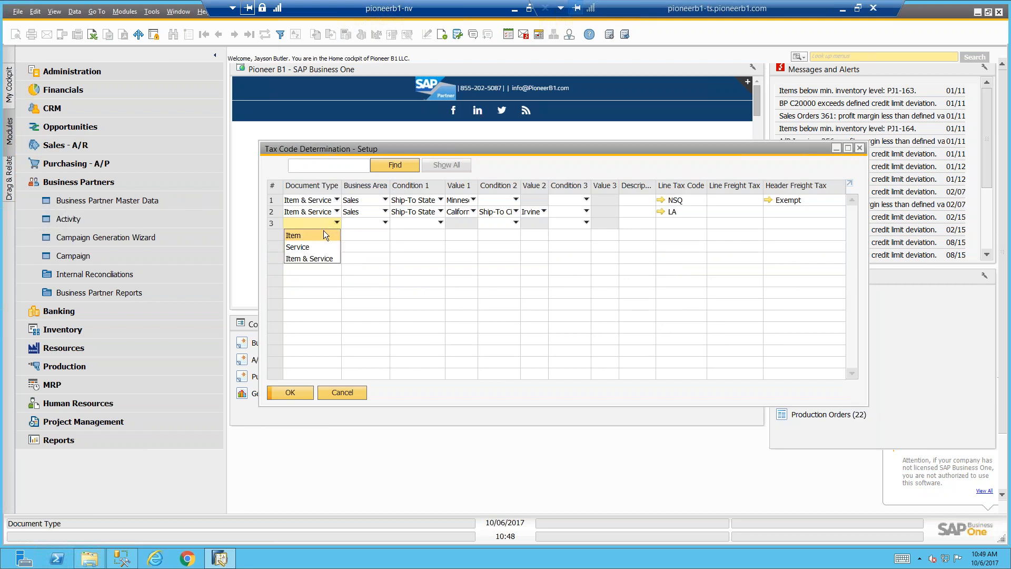
left_click(308, 257)
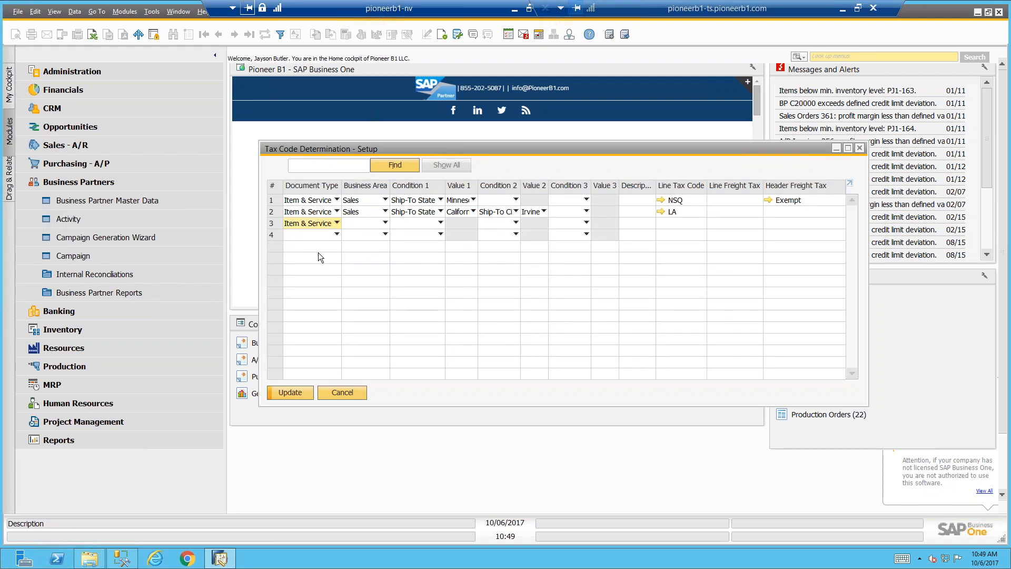
left_click(367, 223)
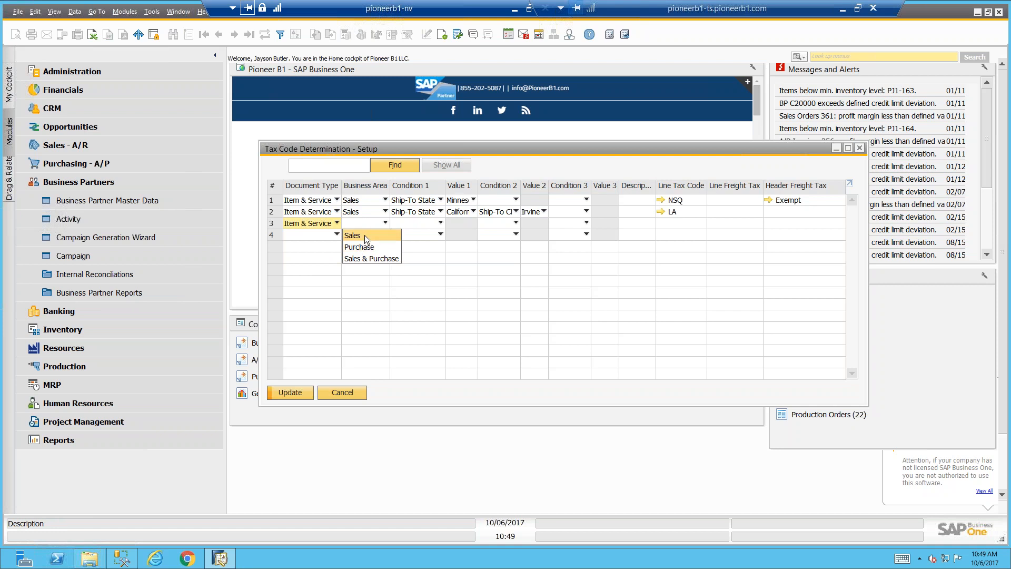
left_click(363, 235)
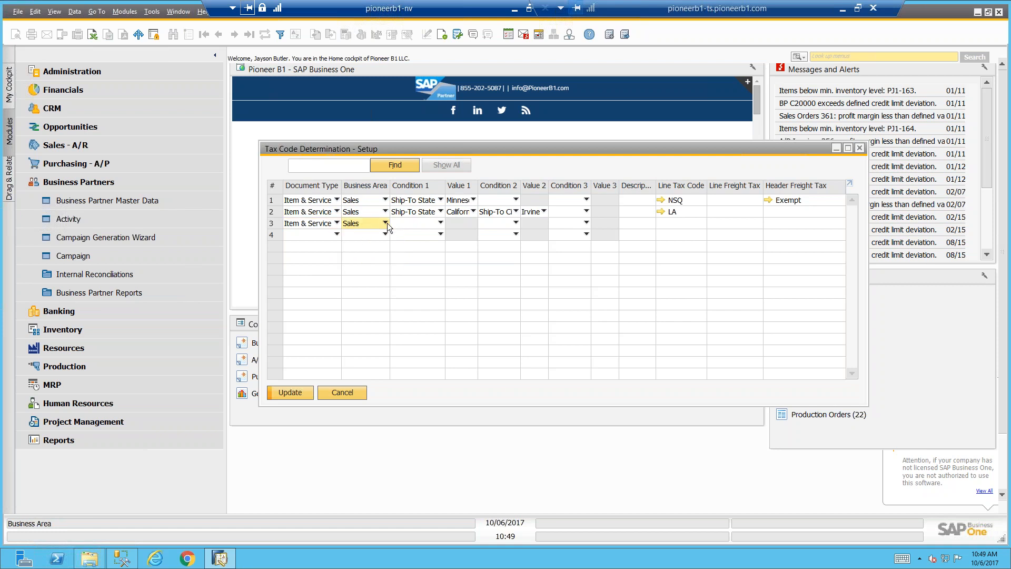
Set Condition 1 of the third determination row to Ship-To State
left_click(426, 223)
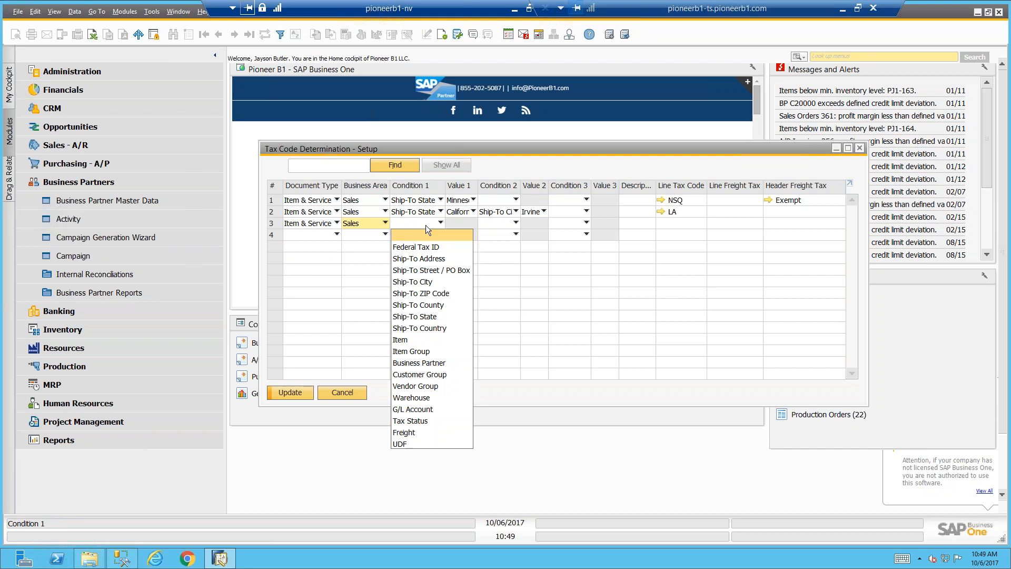
left_click(425, 280)
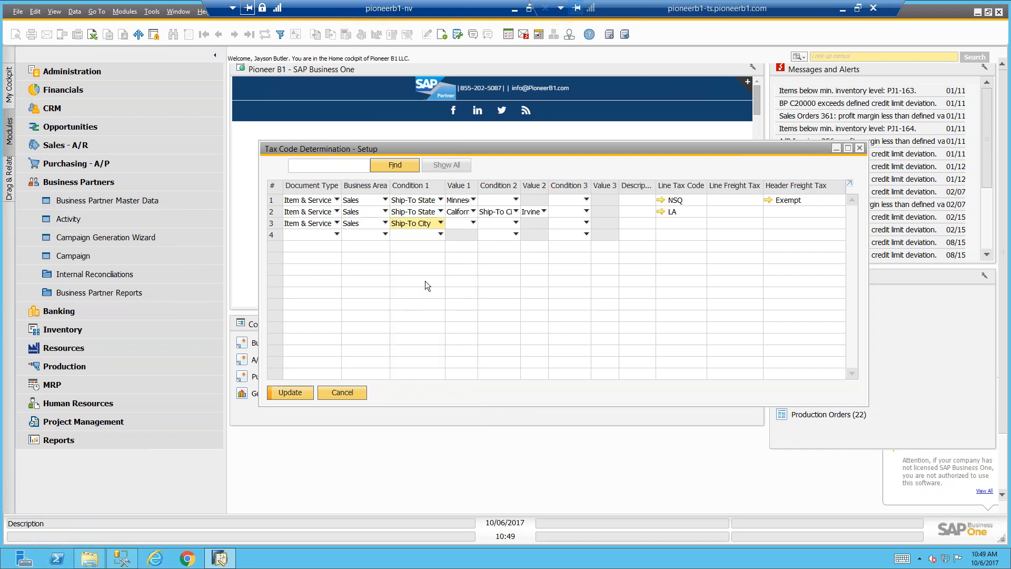
left_click(428, 225)
left_click(427, 322)
Set Value 1 of the third row to Arizona from the list of states, and leave Condition 2 empty
left_click(460, 223)
left_click(458, 247)
type("ara")
key("BackSpace")
key("BackSpace")
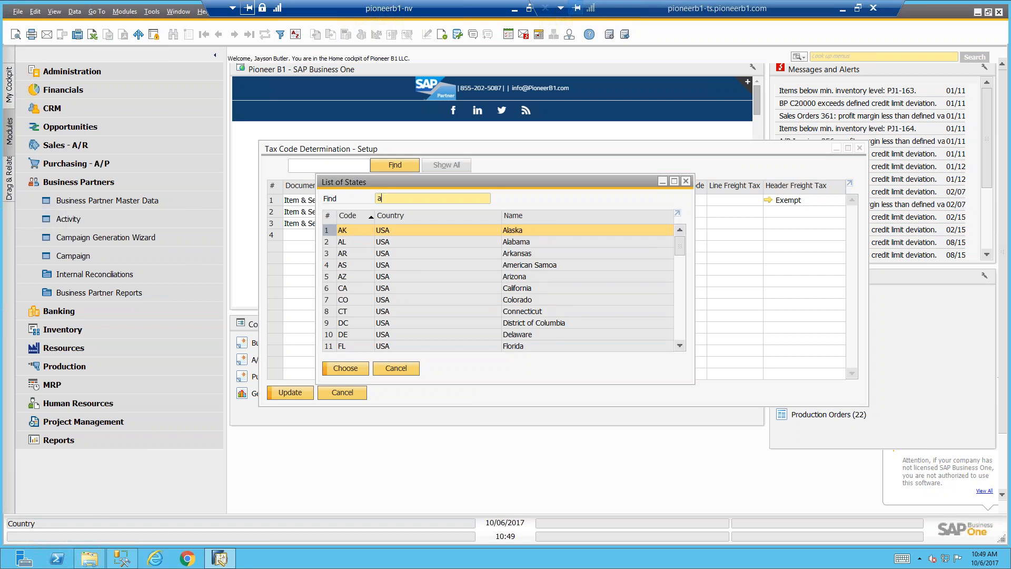
type("z")
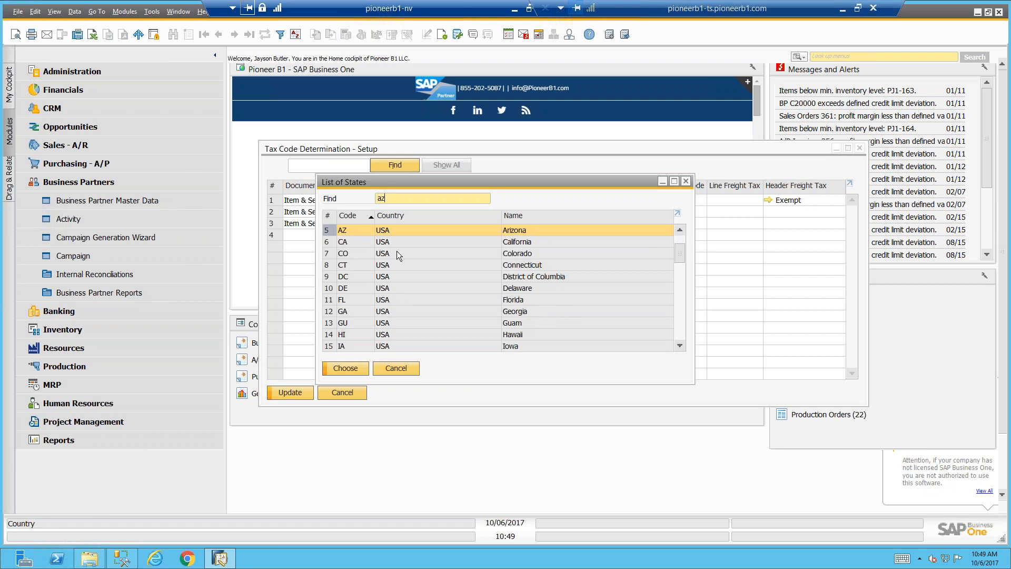
double_click(400, 230)
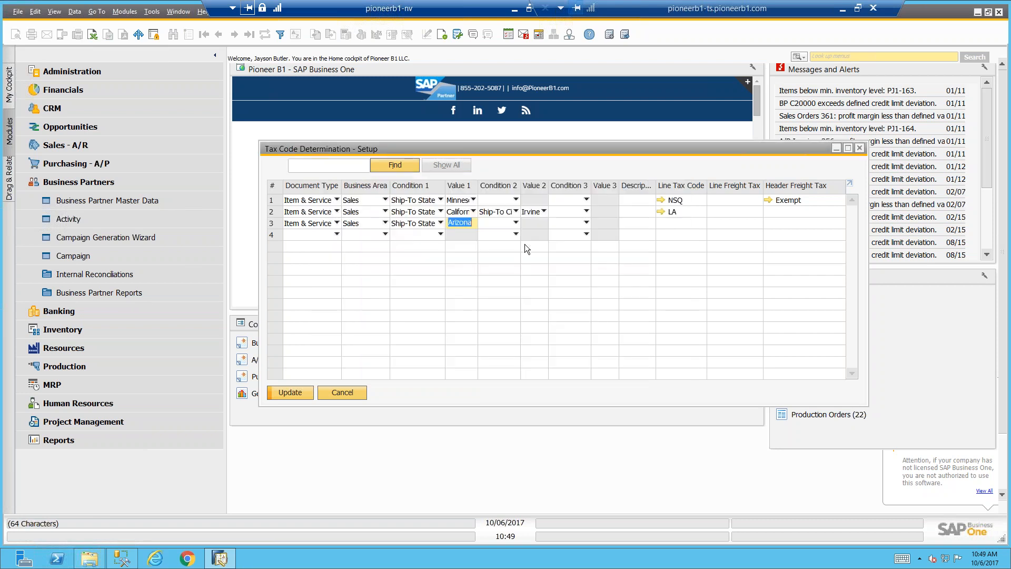
left_click(513, 225)
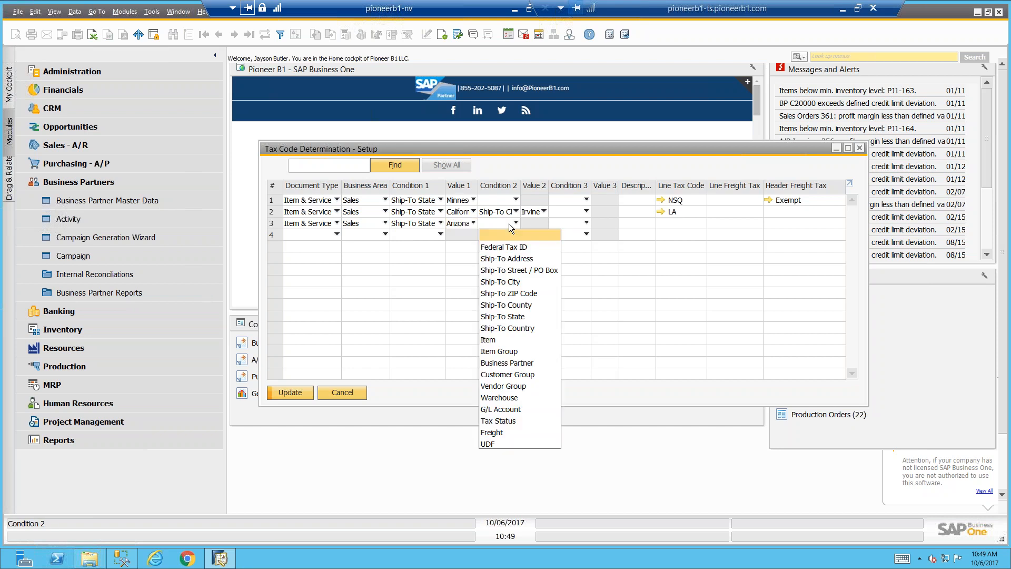
left_click(509, 223)
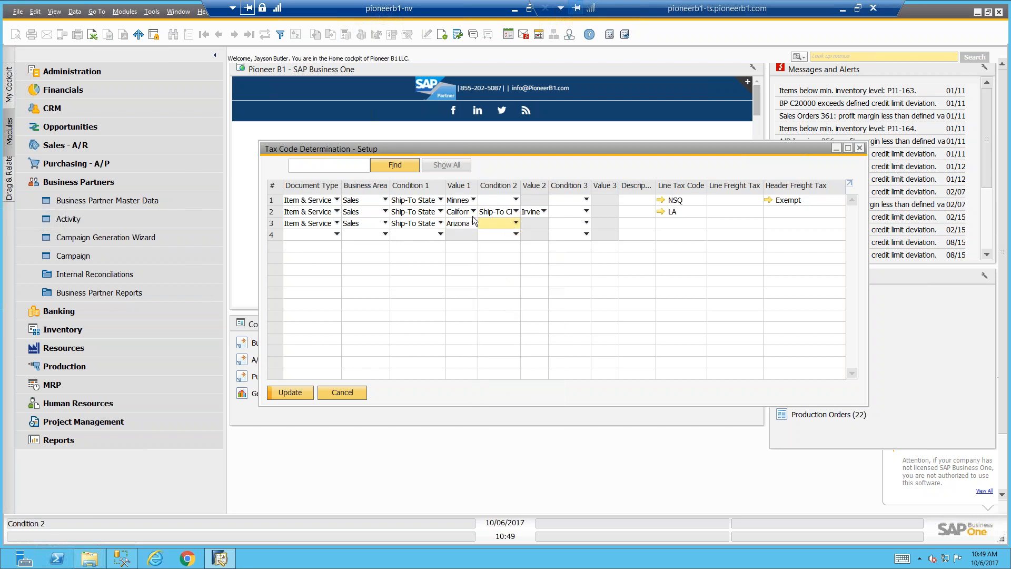
Assign CA as the line tax code of the Arizona row from the list of sales tax codes
left_click(675, 223)
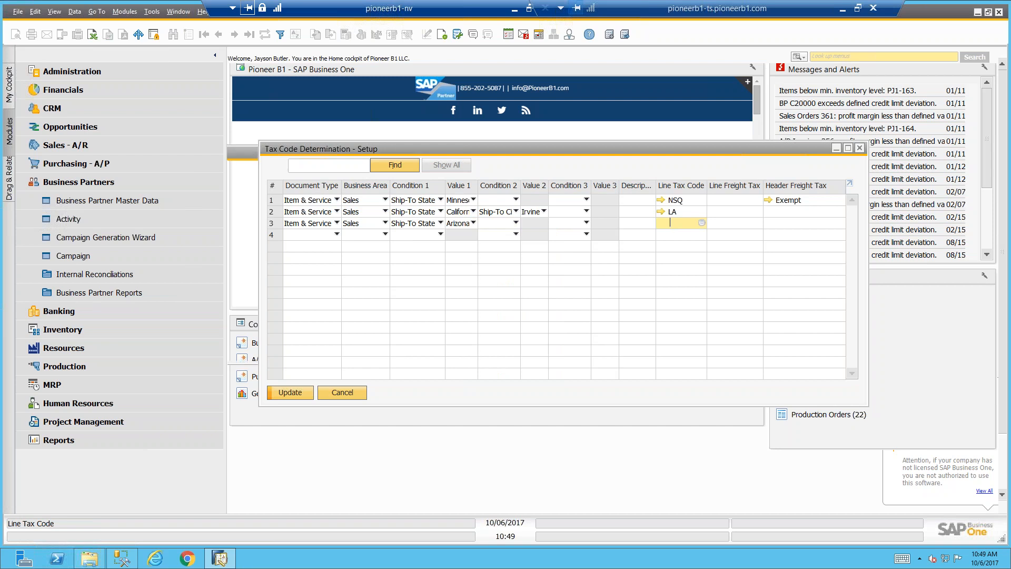
key("Tab")
scroll(265, 299, "down", 1)
scroll(265, 299, "down", 1)
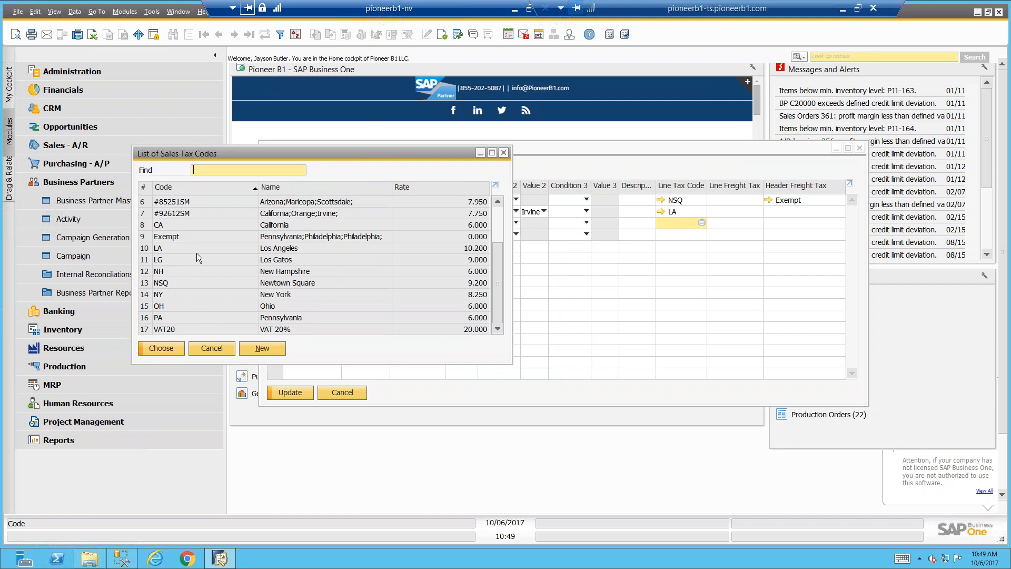
double_click(192, 226)
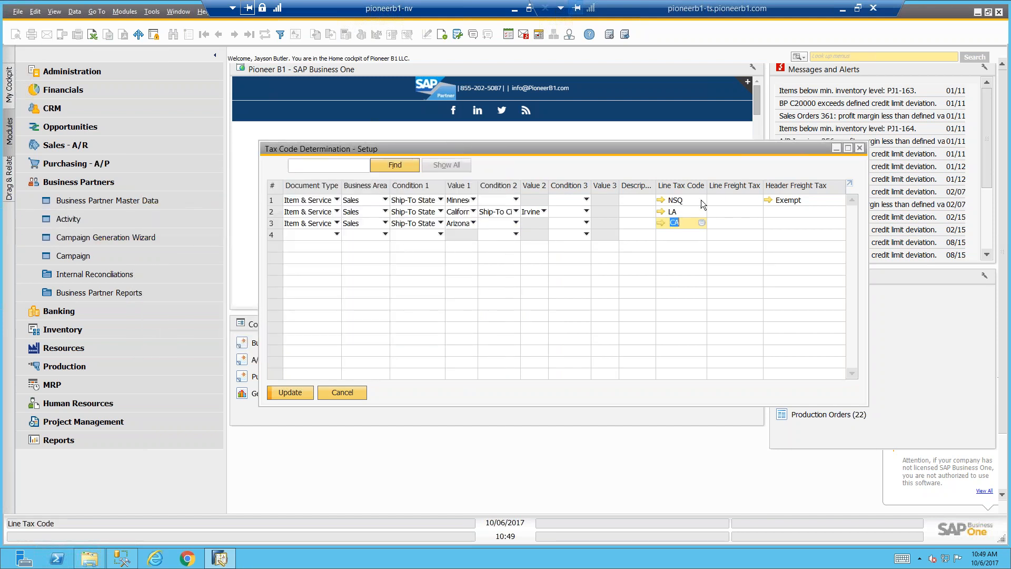
Replace the Arizona row's line tax code with #85251SM from the list of sales tax codes
key("BackSpace")
key("Tab")
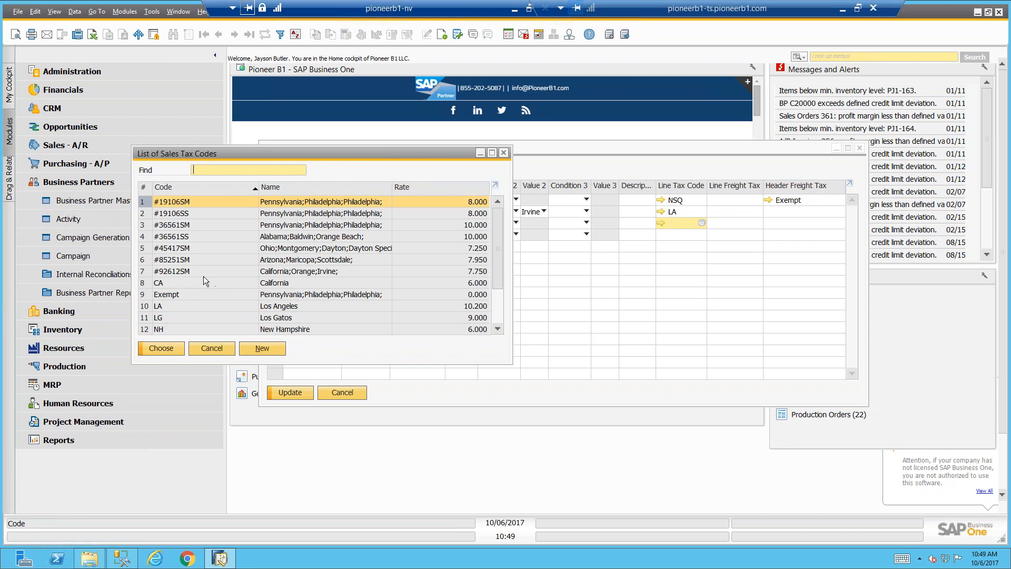
left_click(152, 262)
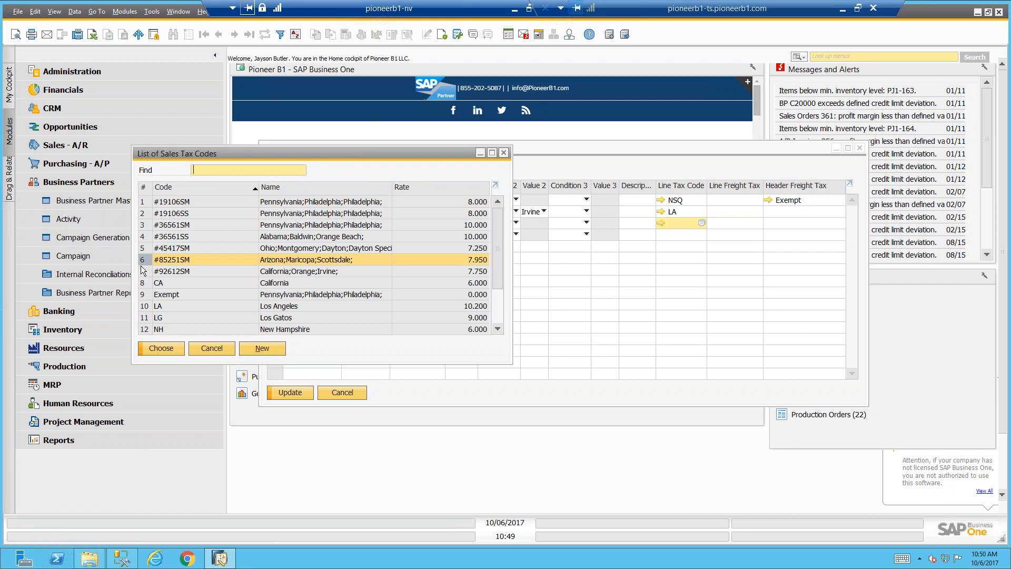
double_click(147, 259)
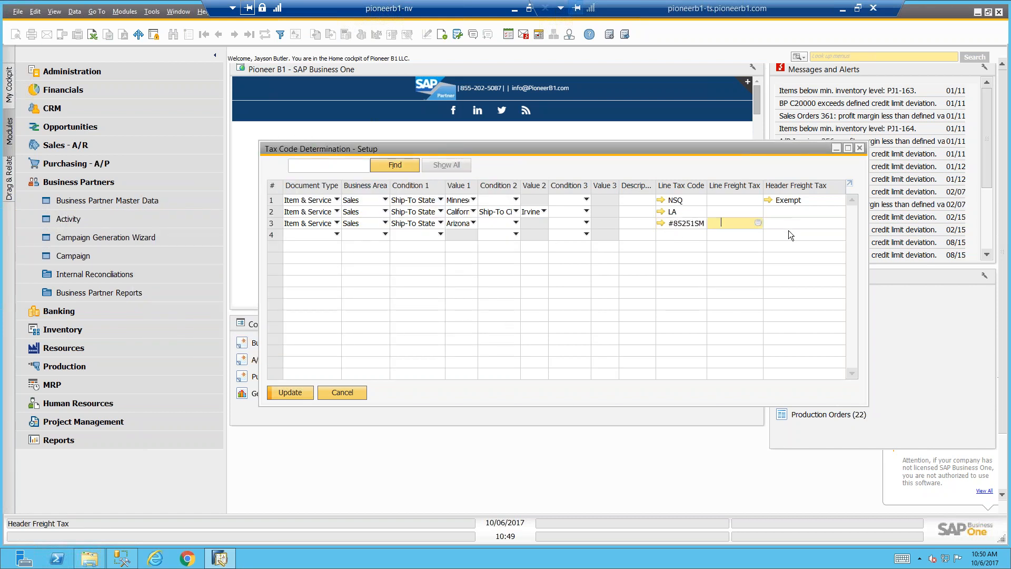
Set the Arizona row's header freight tax to Exempt, leave line freight tax empty, and save the updated determination rules
key("Tab")
left_click(214, 351)
key("Tab")
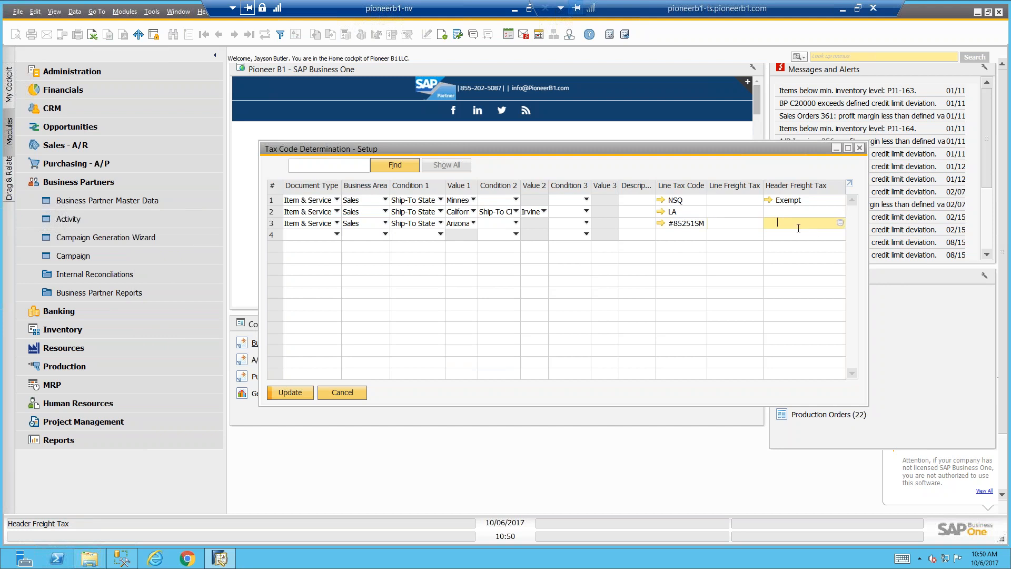
type("Ex")
key("Tab")
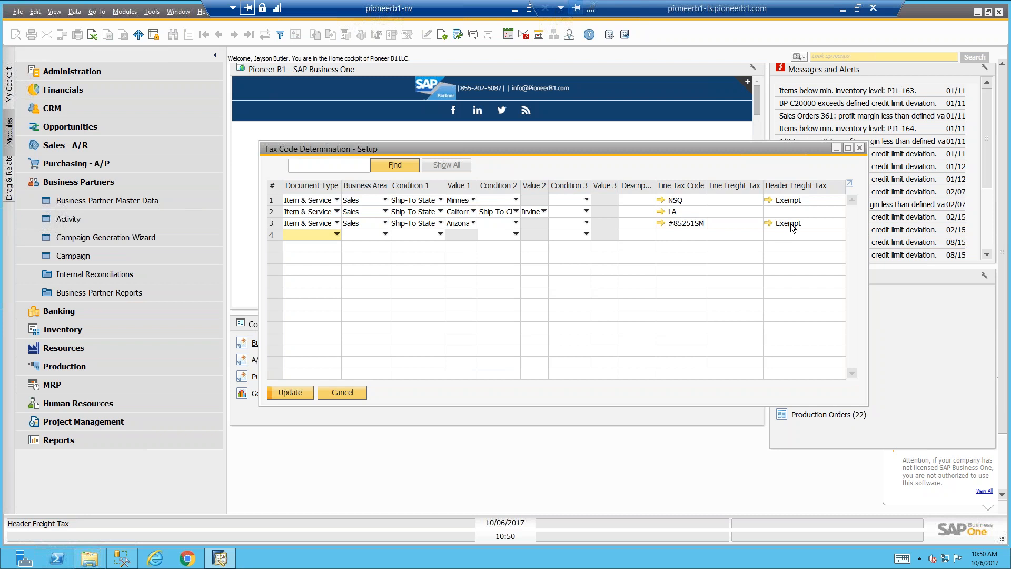
mouse_move(790, 224)
left_click(296, 394)
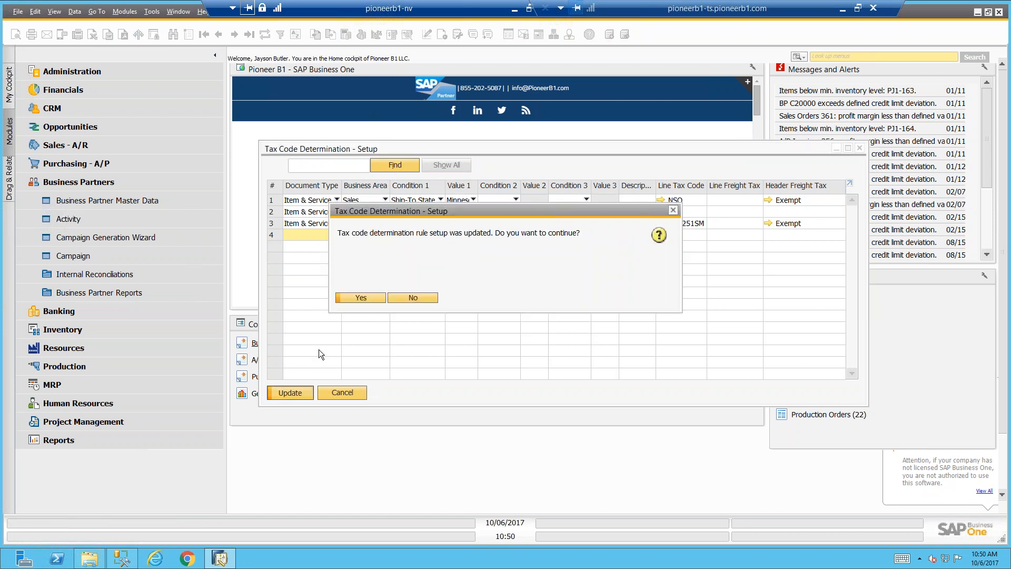
left_click(364, 295)
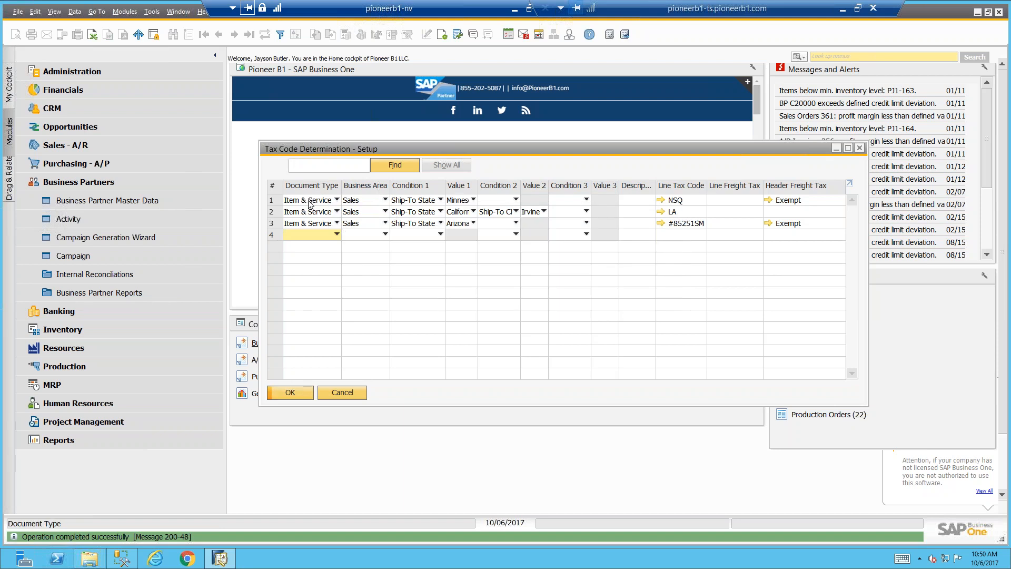
Review the Minnesota and California tax code determination rules, and close the setup window
left_click(276, 204)
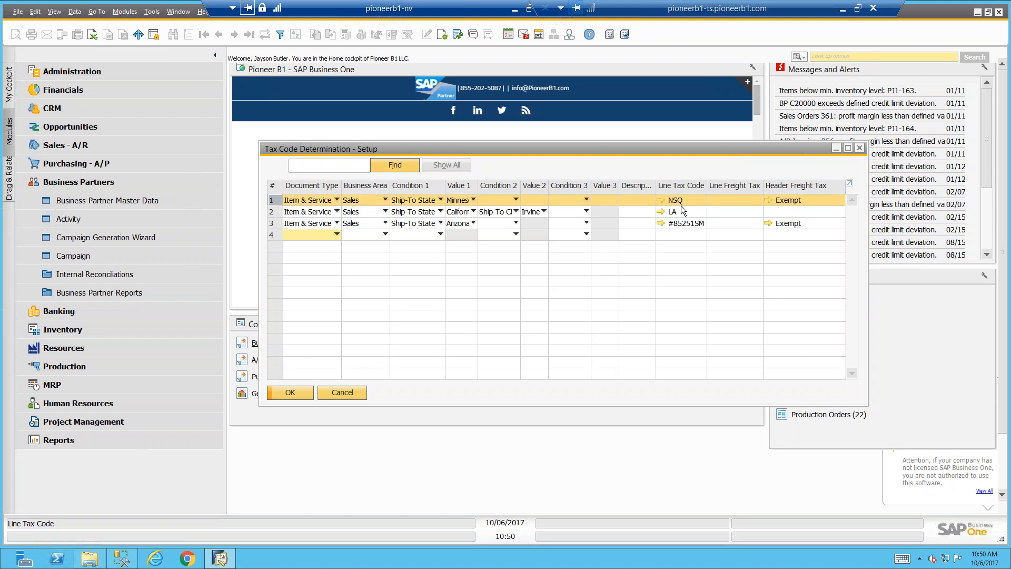
left_click(275, 214)
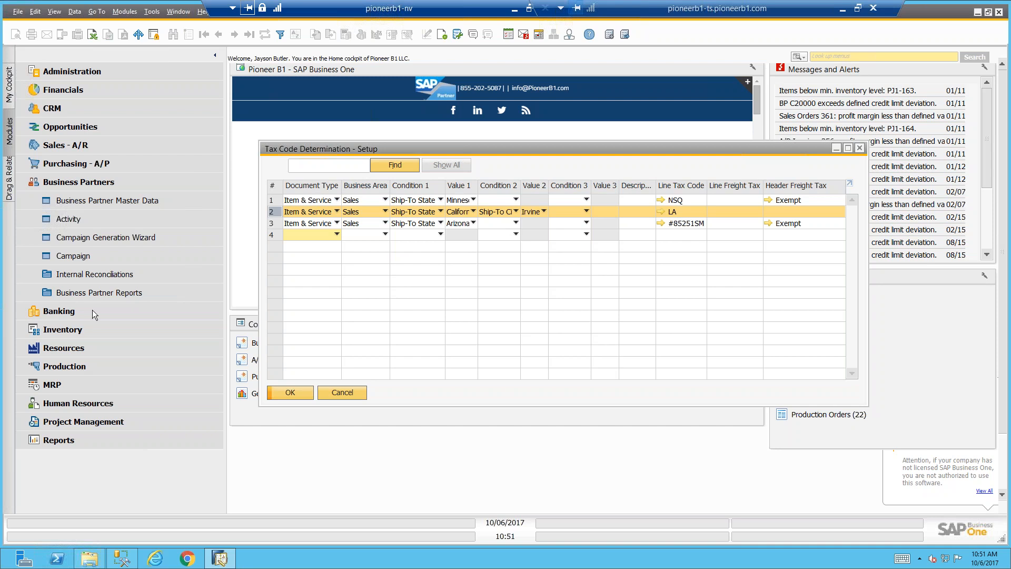
left_click(352, 395)
left_click(105, 185)
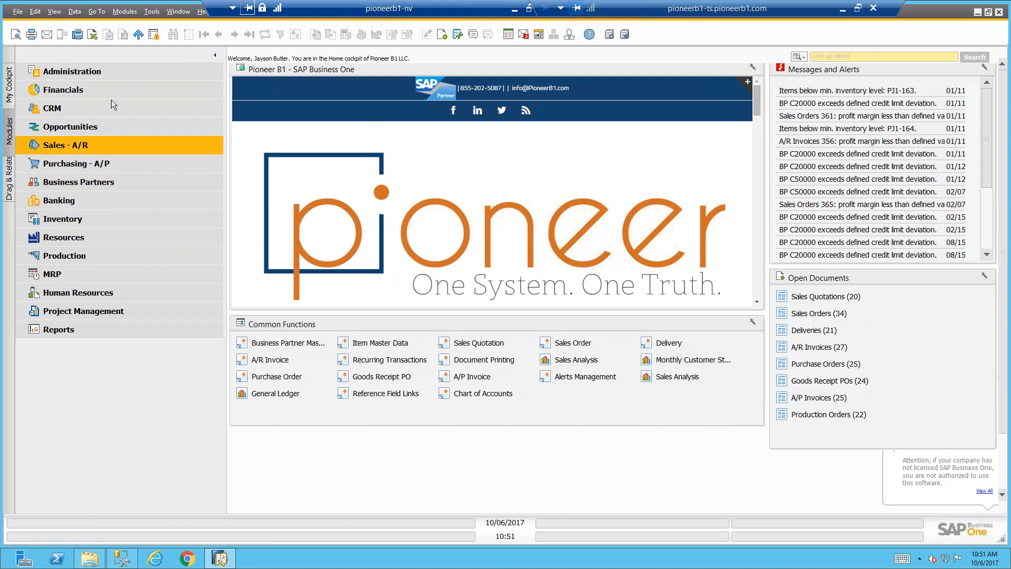
left_click(128, 72)
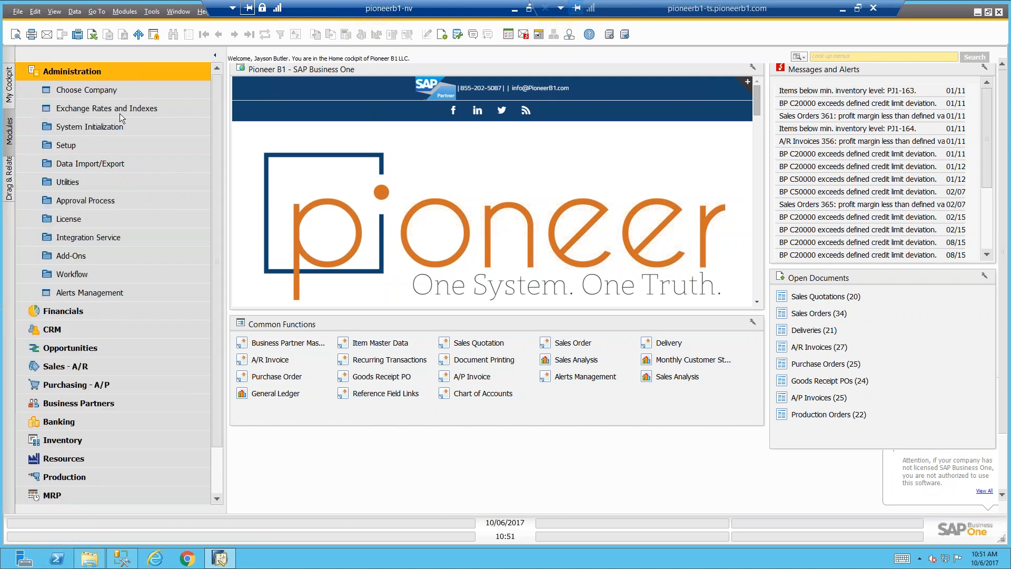
left_click(108, 141)
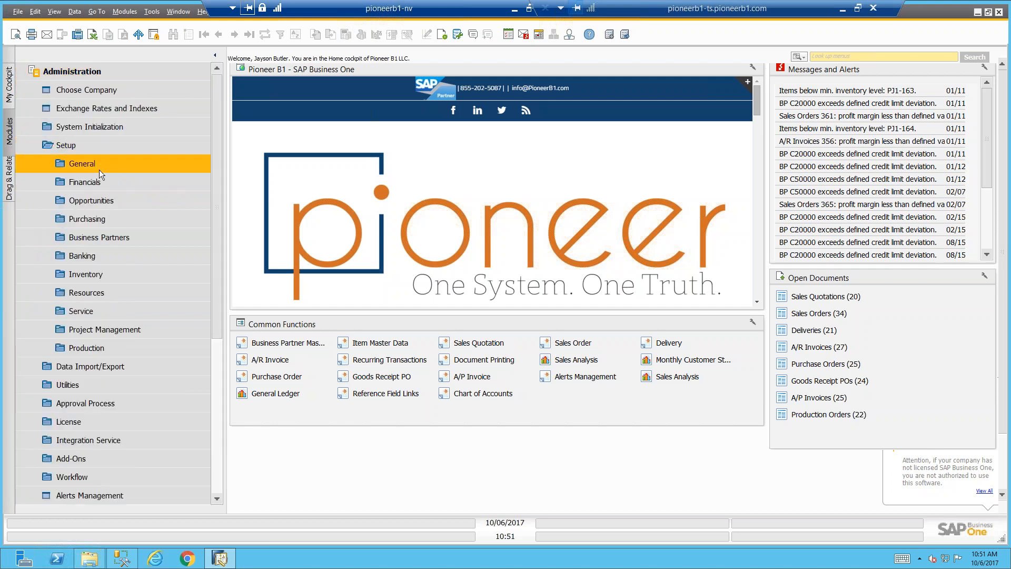
left_click(99, 169)
left_click(110, 93)
left_click(412, 465)
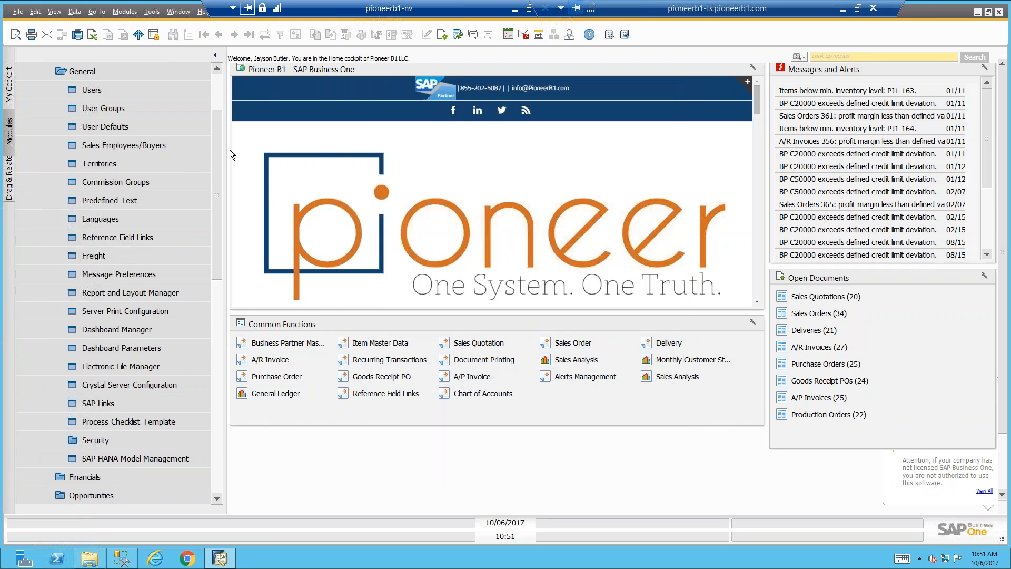
left_click_drag(214, 158, 221, 125)
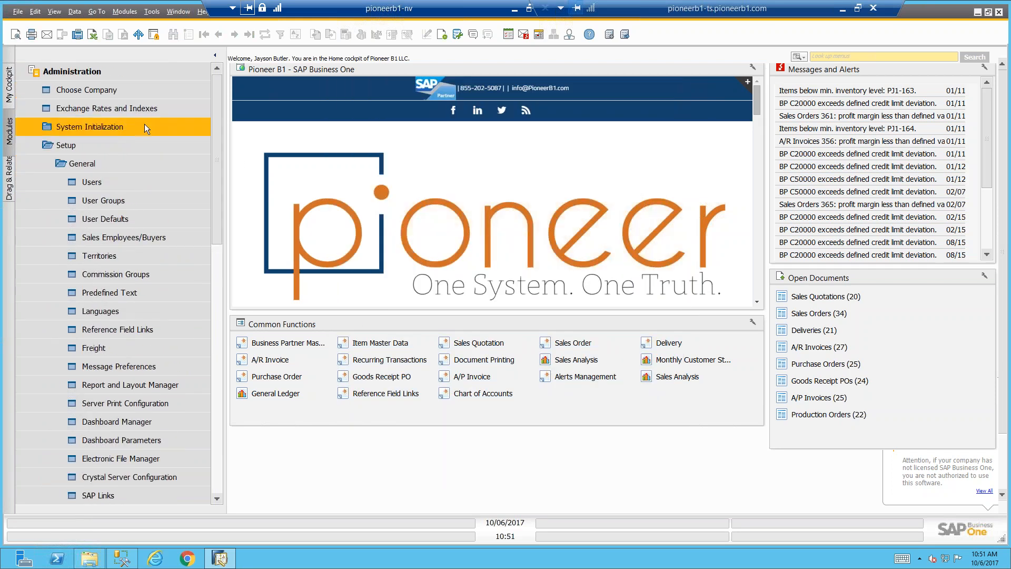
Open Company Details from System Initialization and show the SAP Localization Hub Tax Service settings in the accounting data
left_click(144, 125)
left_click(134, 140)
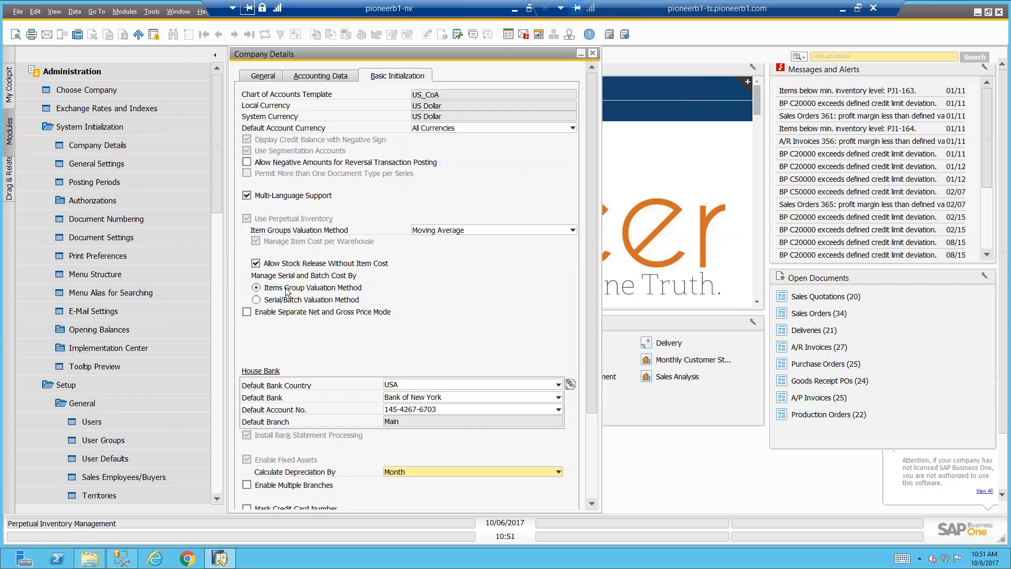
left_click(321, 77)
scroll(361, 276, "down", 3)
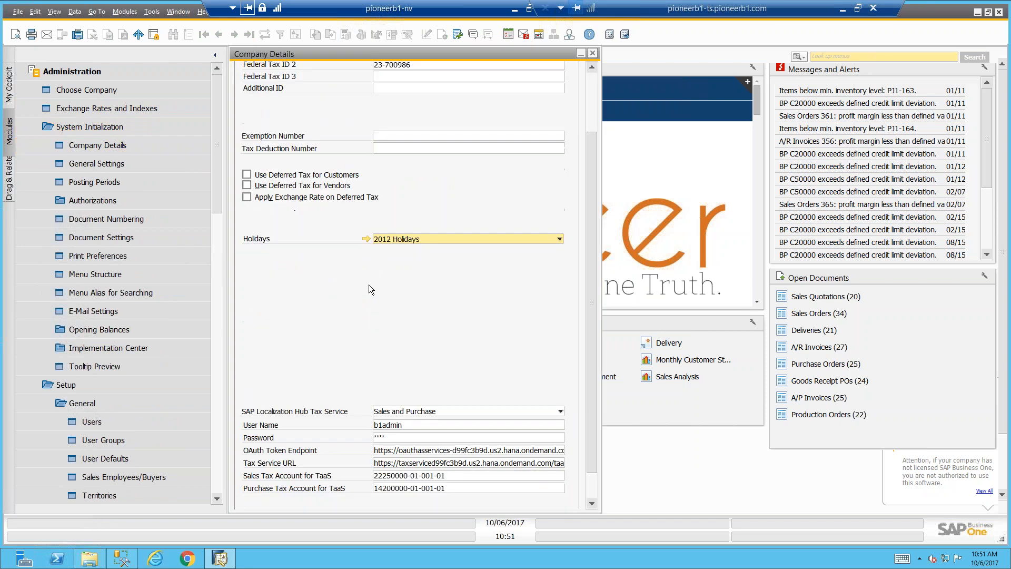
scroll(368, 292, "down", 1)
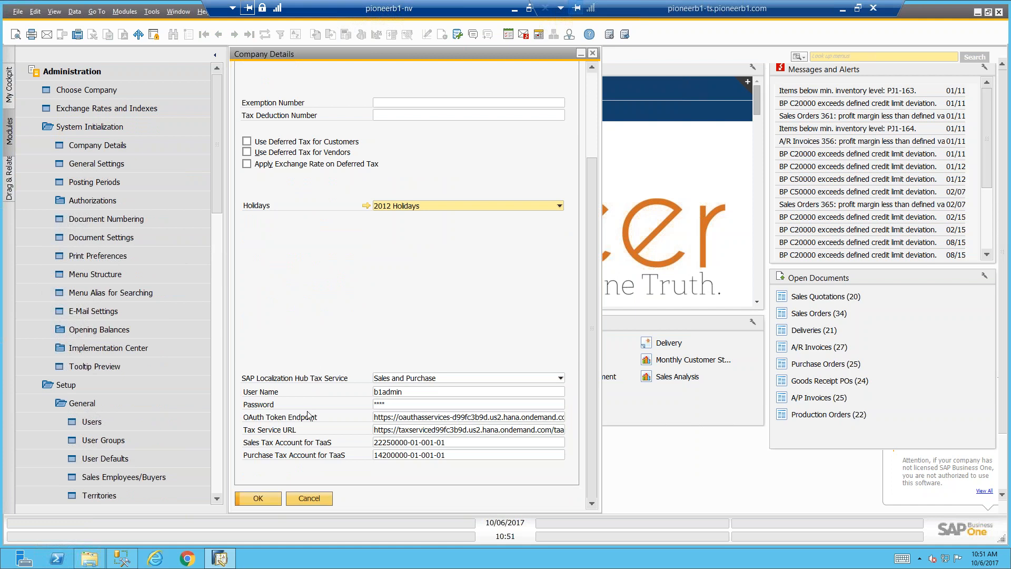
Examine the available options for the SAP Localization Hub Tax Service, and close Company Details without changing anything
left_click(416, 378)
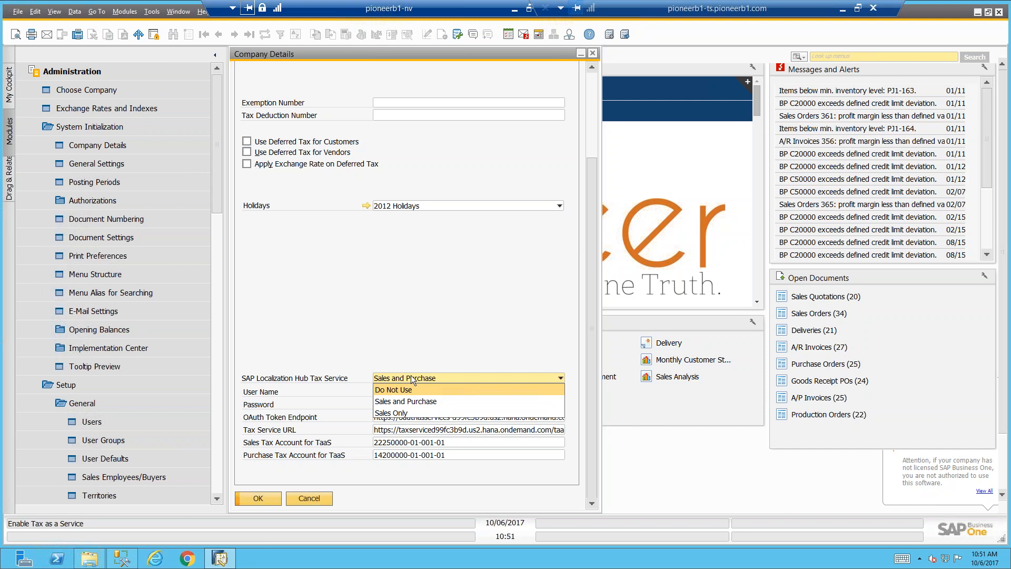
left_click(412, 379)
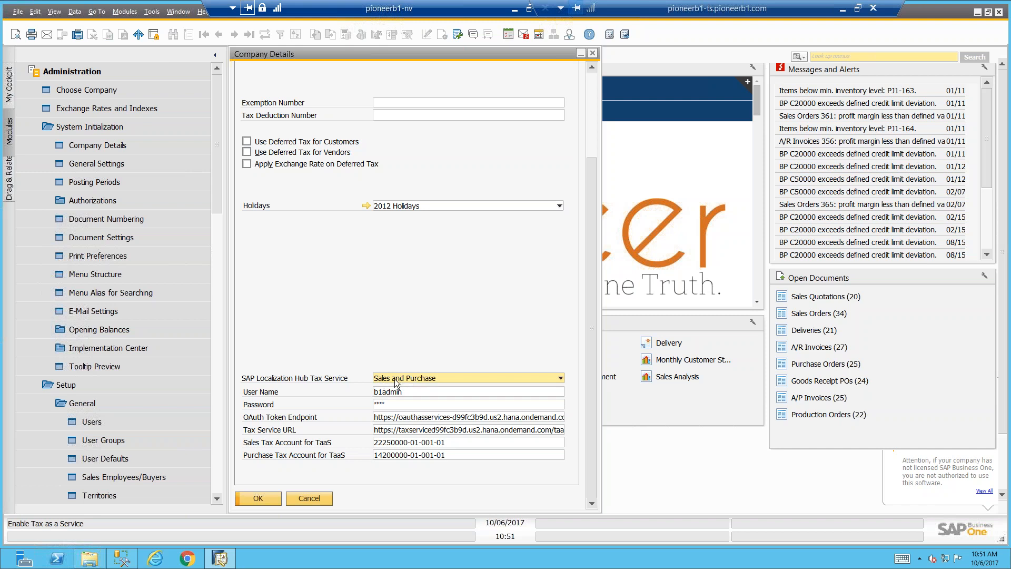
left_click(404, 379)
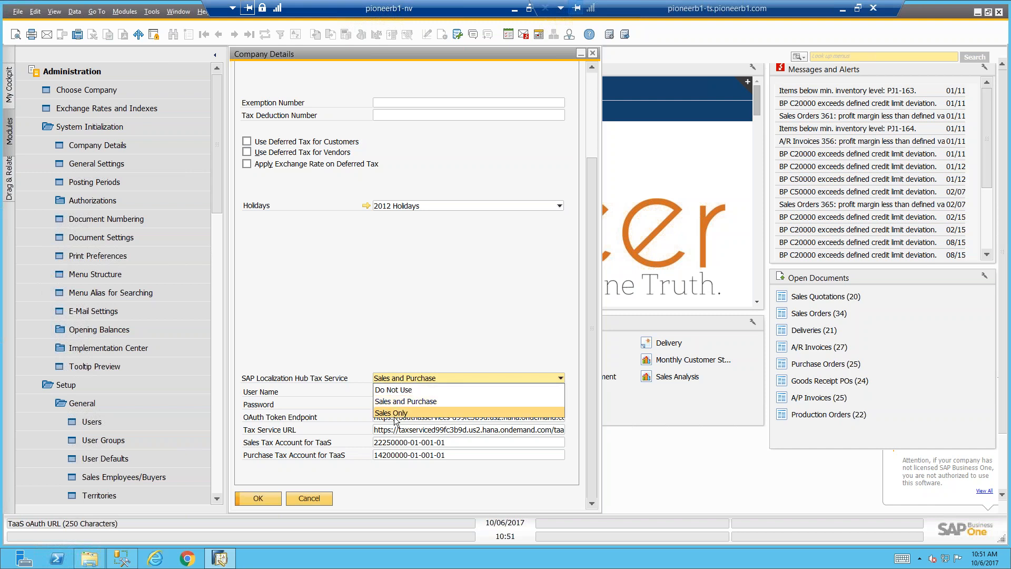
left_click(397, 380)
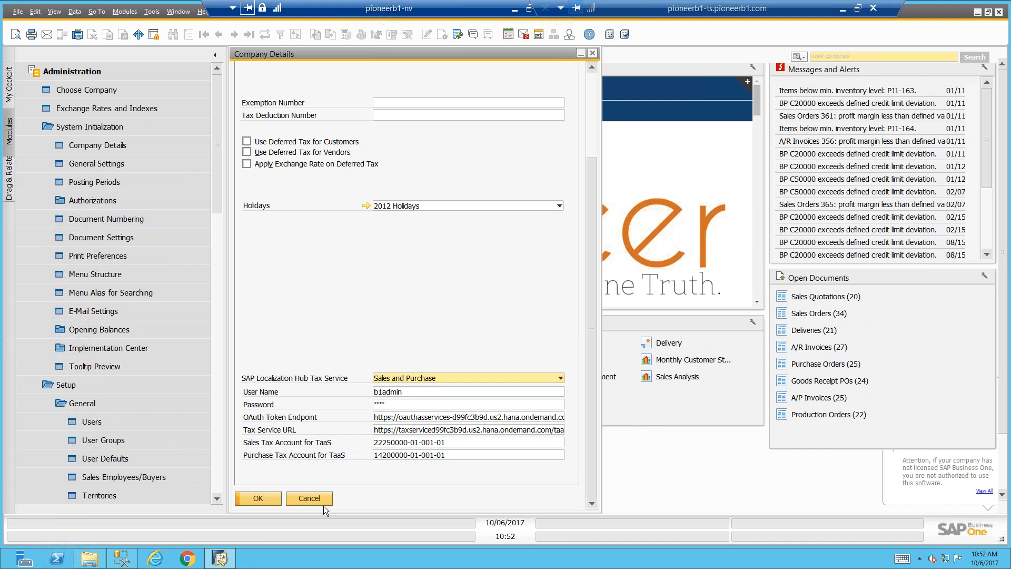
left_click(308, 498)
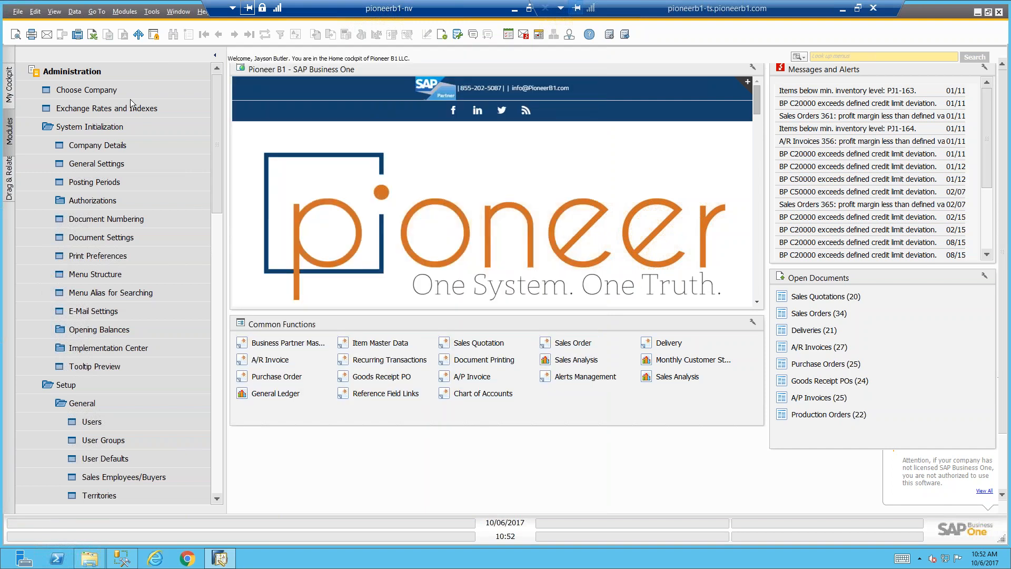
Start a new A/R Invoice and choose Earthshaker Corporation as the customer from the list of business partners
left_click(128, 69)
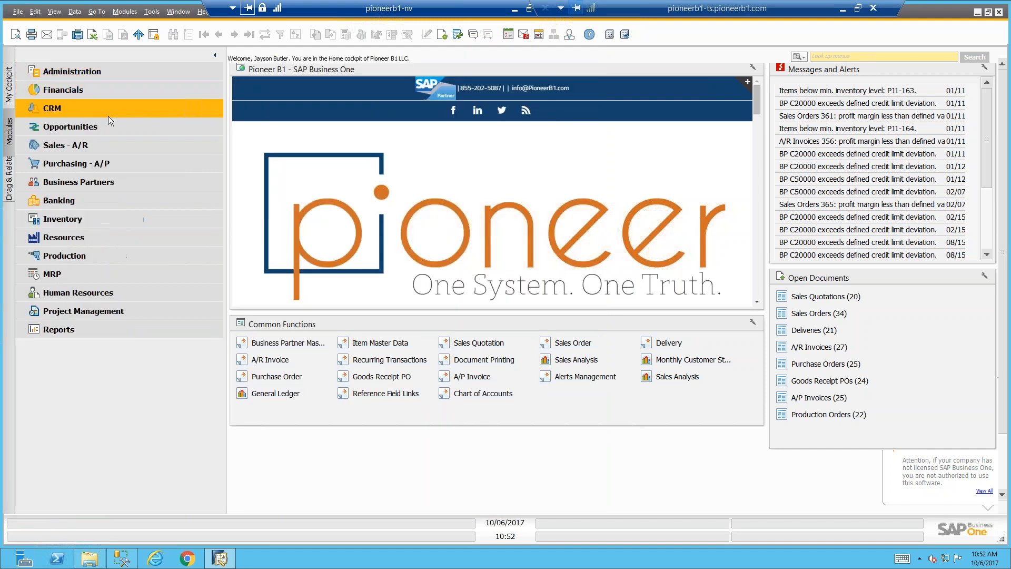
left_click(103, 145)
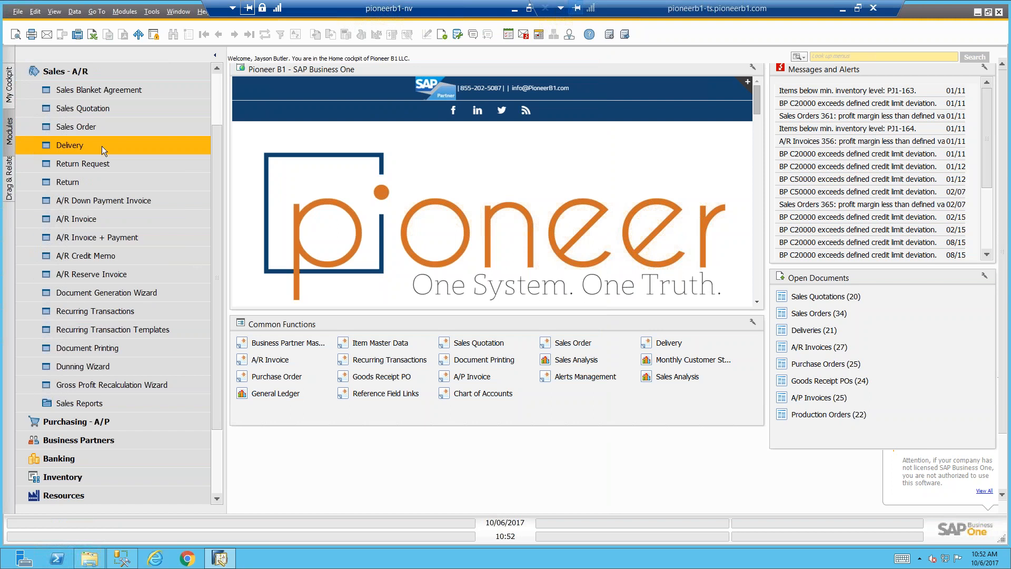
left_click(93, 217)
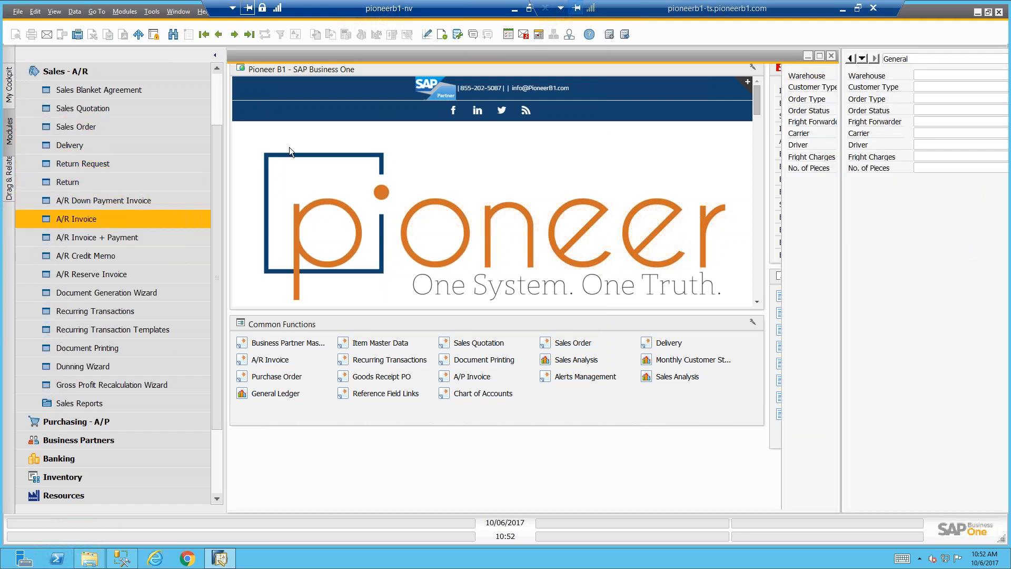
left_click(359, 72)
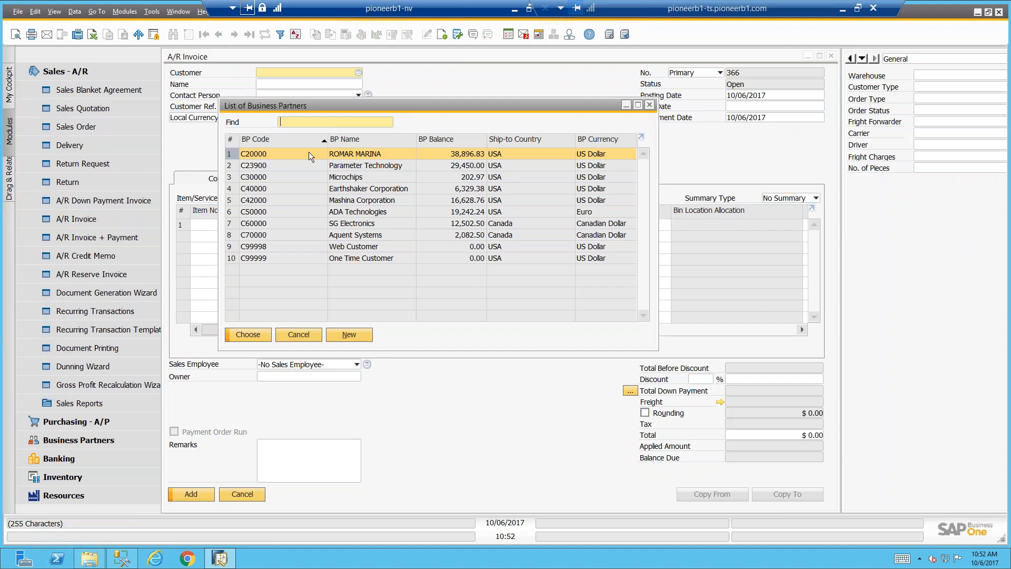
left_click(323, 189)
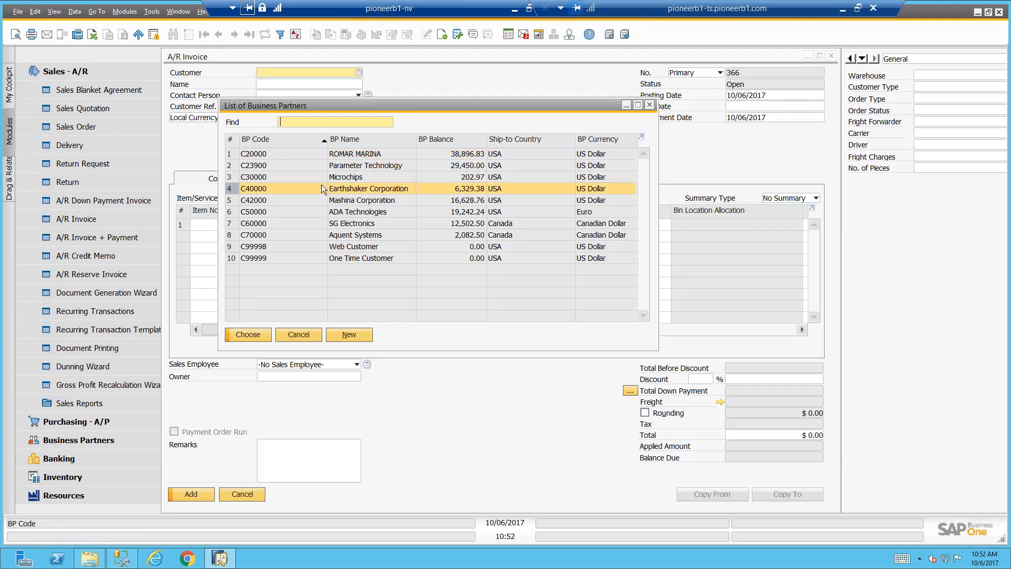
key("Return")
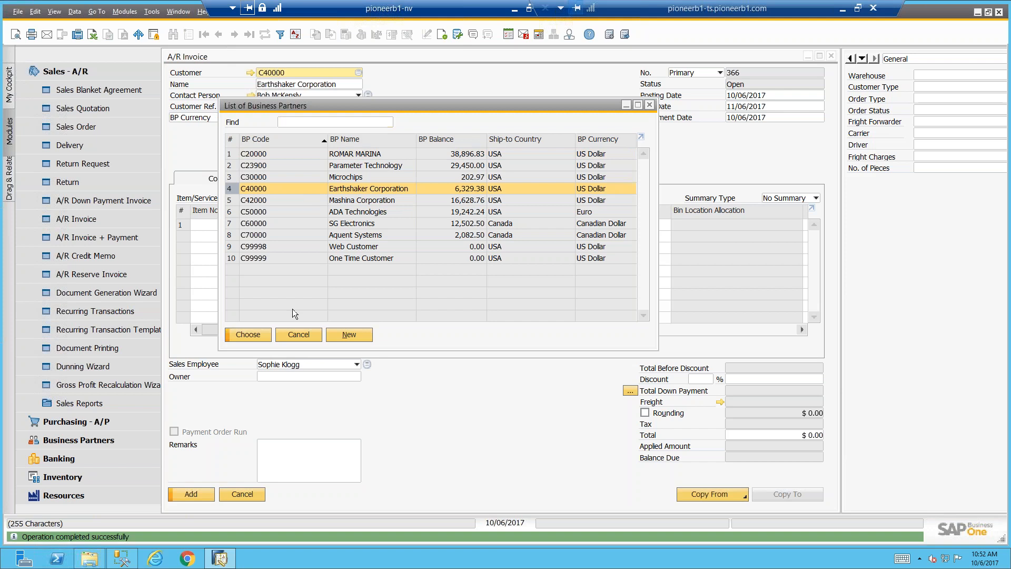
Check the components of the invoice's ship-to address in the logistics details, and return to the first item line
left_click(324, 180)
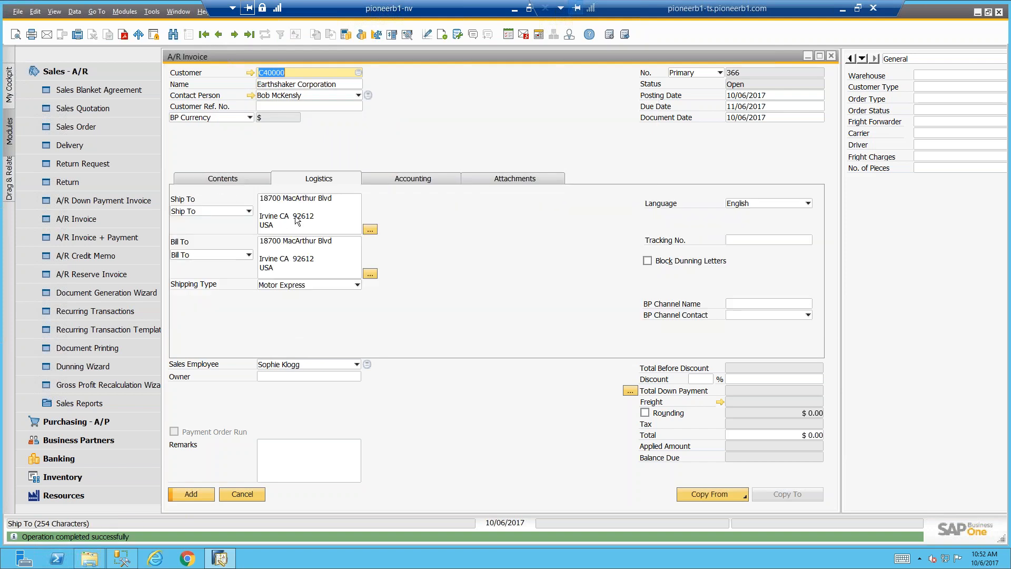
left_click(370, 230)
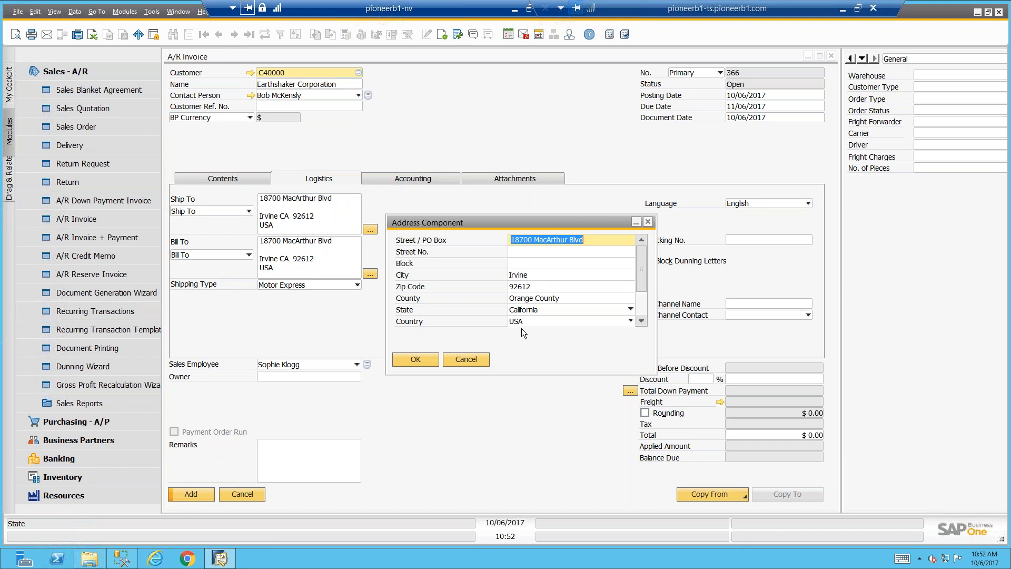
left_click(415, 359)
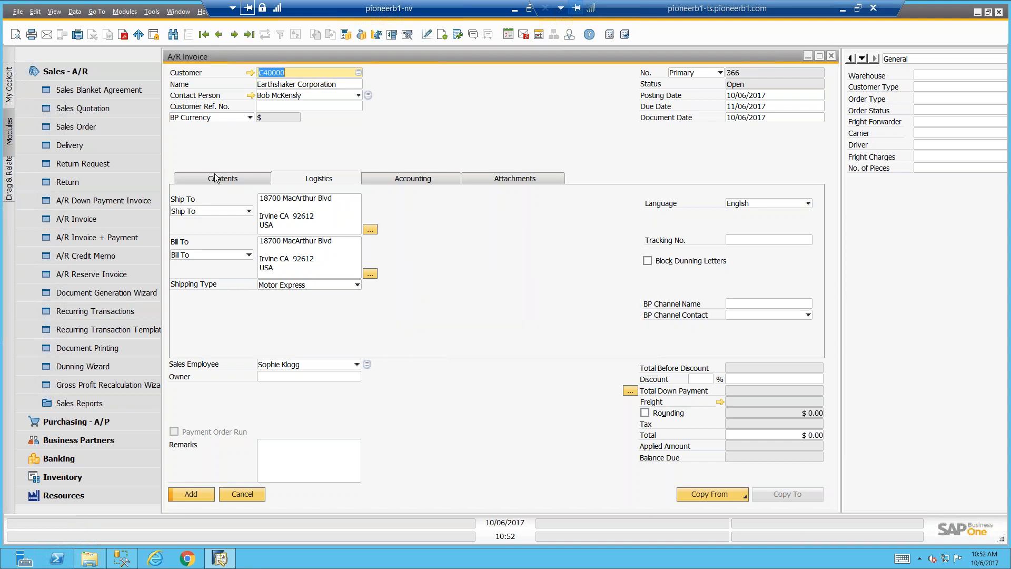
left_click(222, 179)
left_click(223, 226)
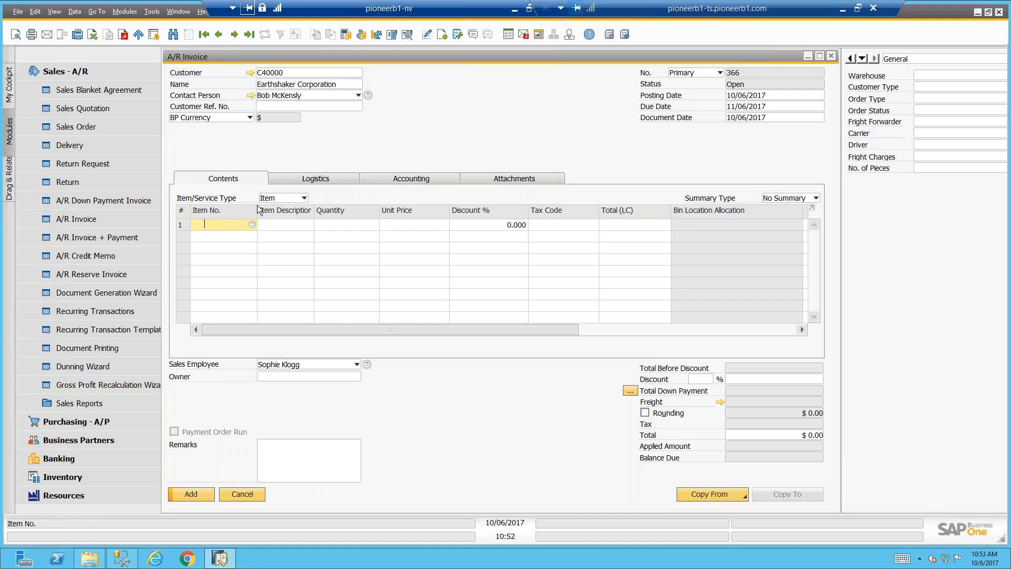
Select the blank ship-to code in the invoice's logistics details and agree to update the existing rows
left_click(298, 179)
left_click(197, 212)
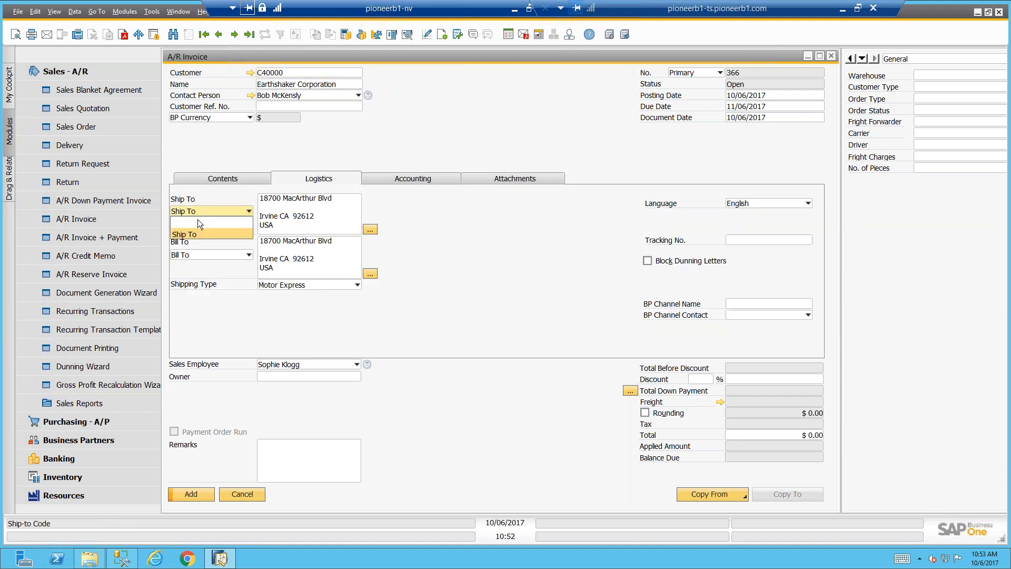
left_click(213, 224)
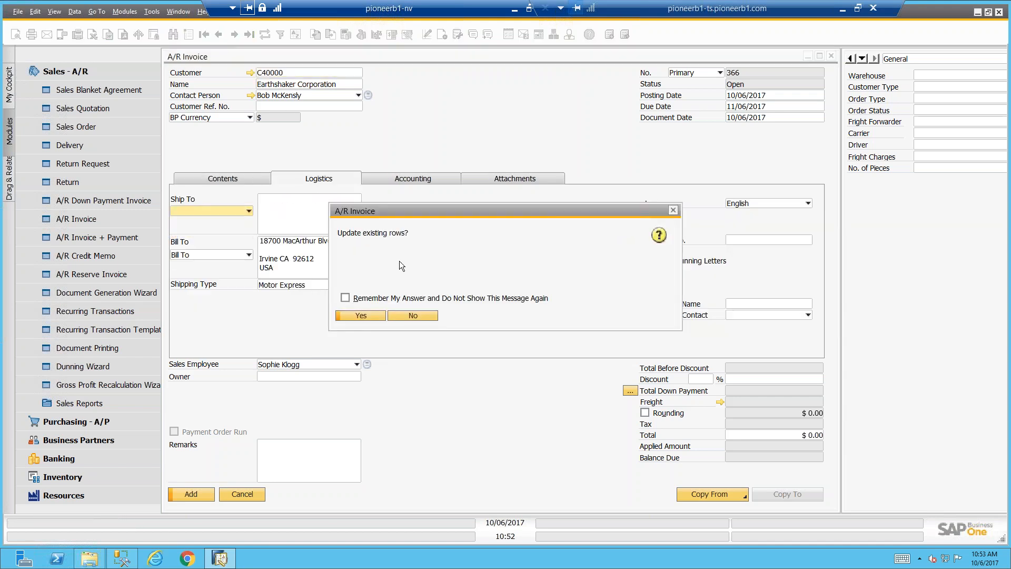
left_click(364, 316)
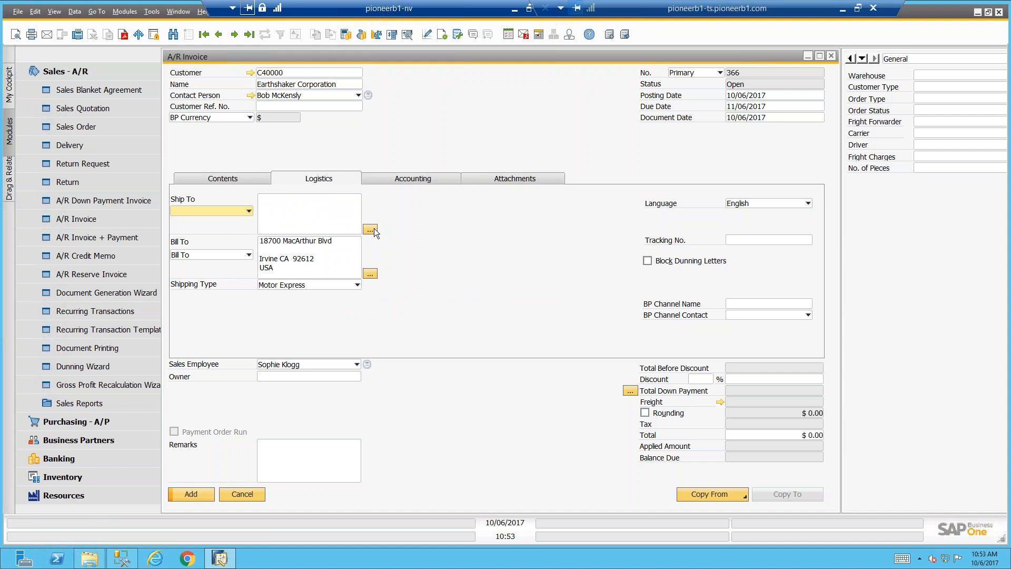
Open the blank ship-to address's components and enter the street, city and zip code, leaving the county empty
left_click(371, 230)
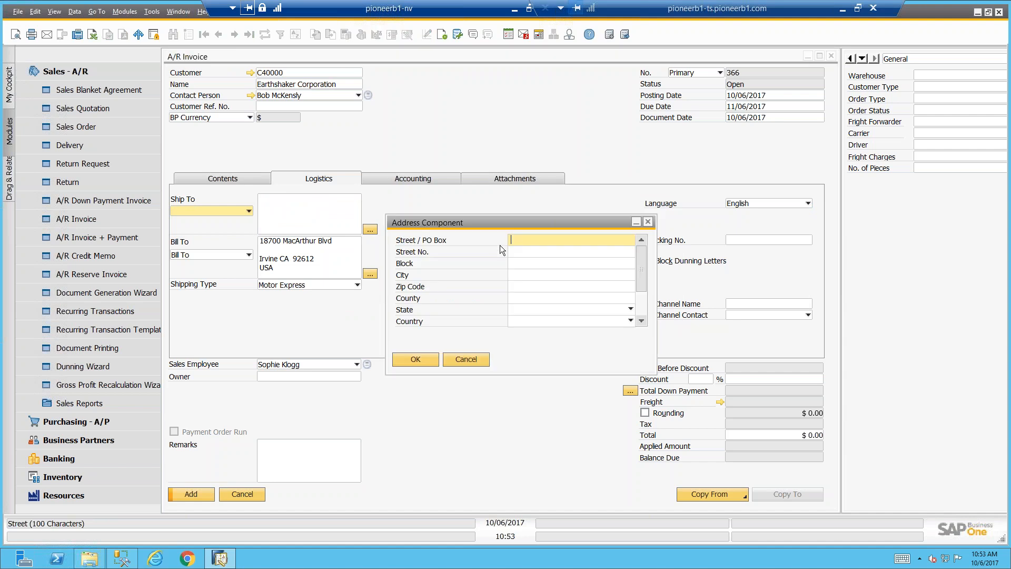
key("Tab")
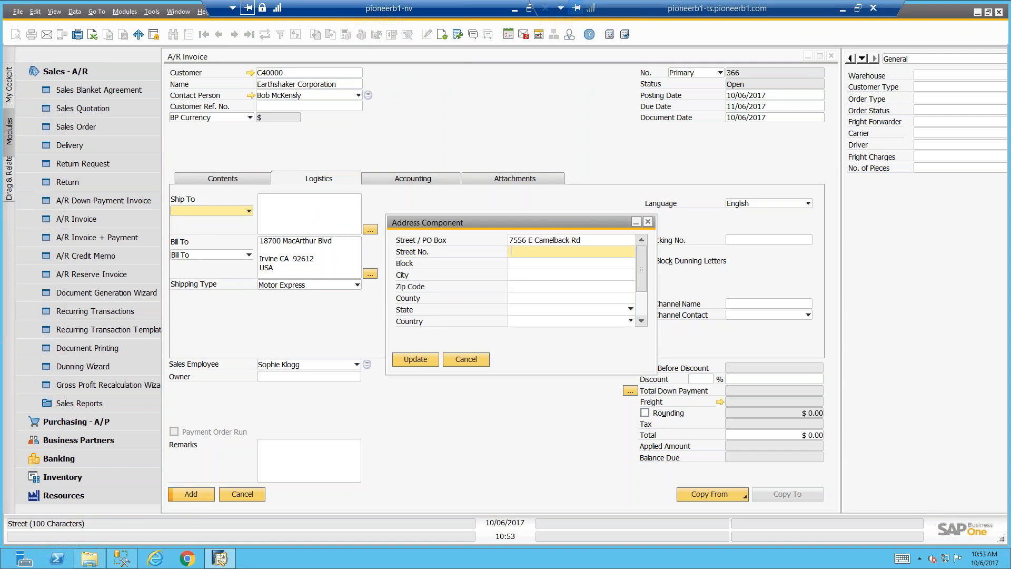
key("Tab")
left_click(522, 277)
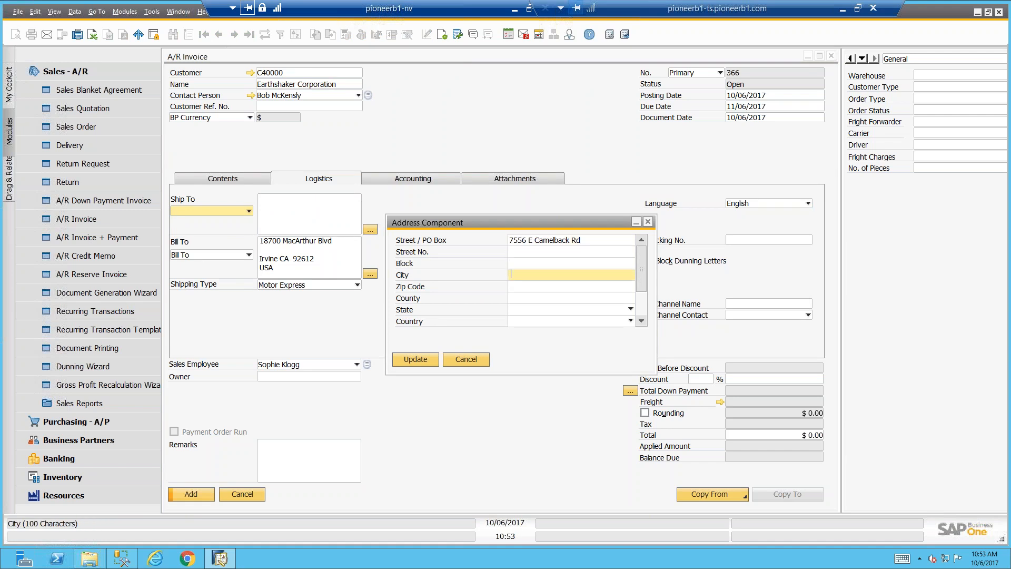
type("Scottsdale")
key("Tab")
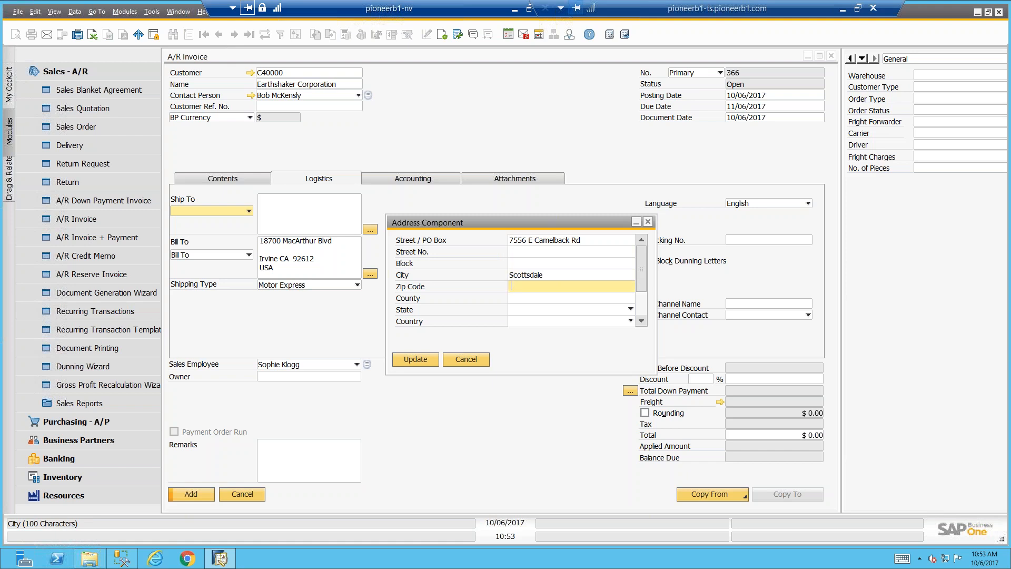
type("85258")
key("Tab")
type("ar")
key("BackSpace")
key("BackSpace")
key("Tab")
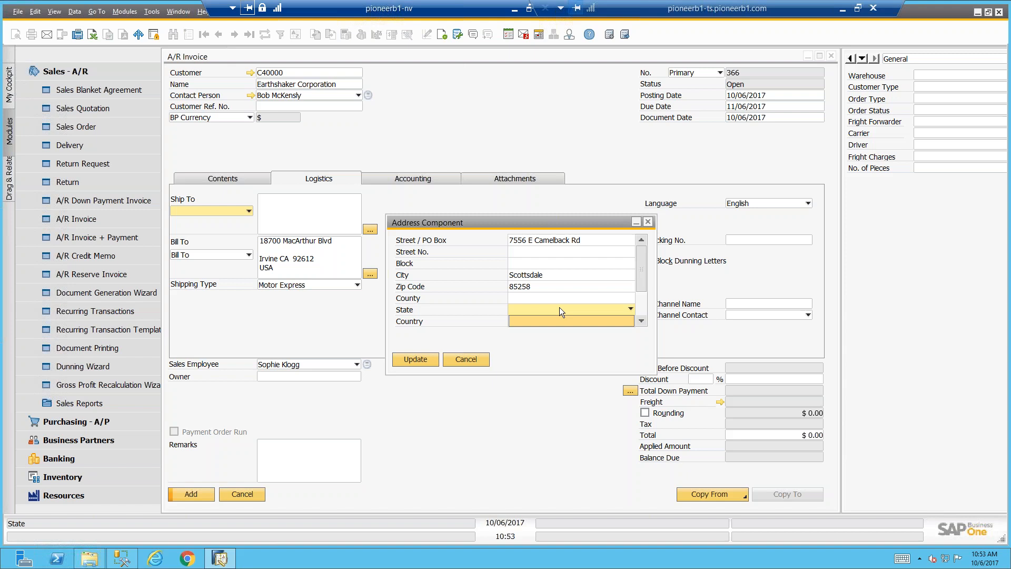
Set the ship-to address's country to USA and state to Arizona, and save the address components
left_click(543, 324)
type("us")
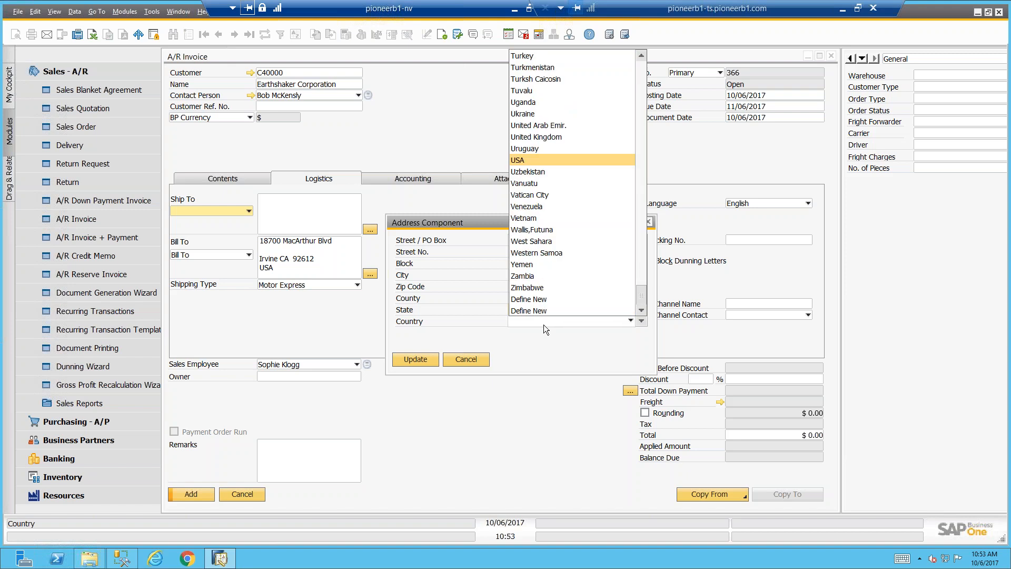
left_click(521, 160)
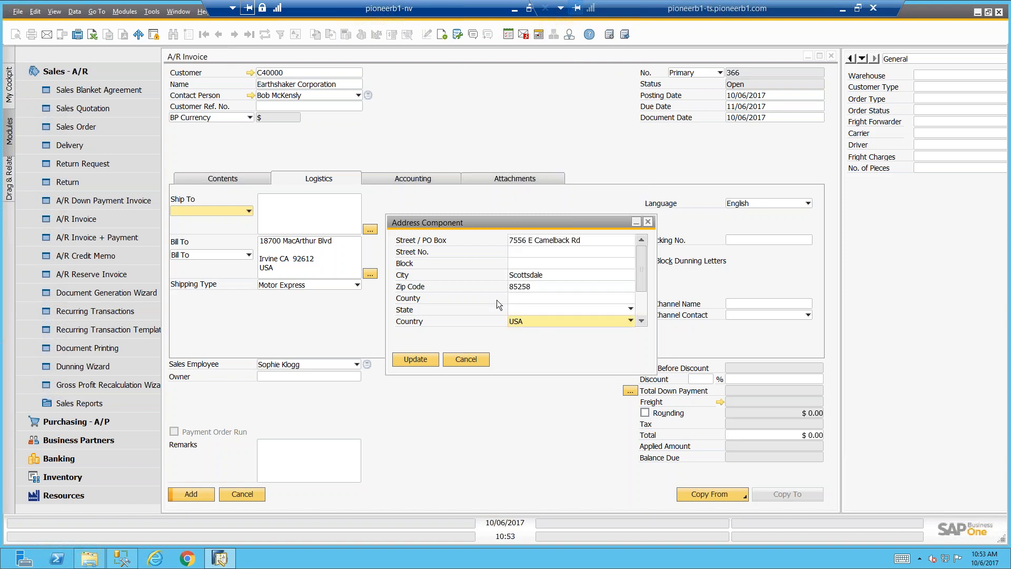
left_click(520, 308)
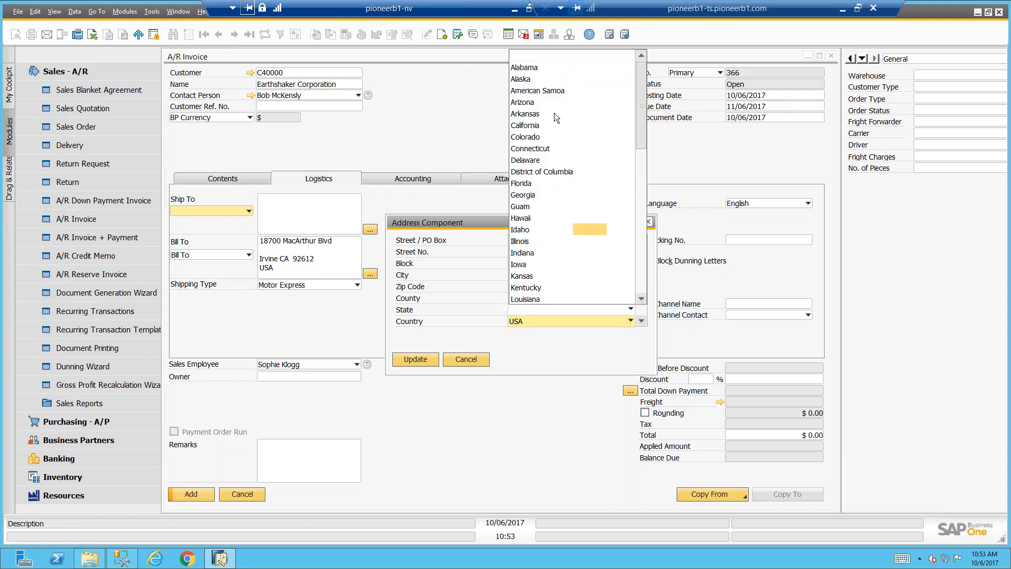
left_click(539, 103)
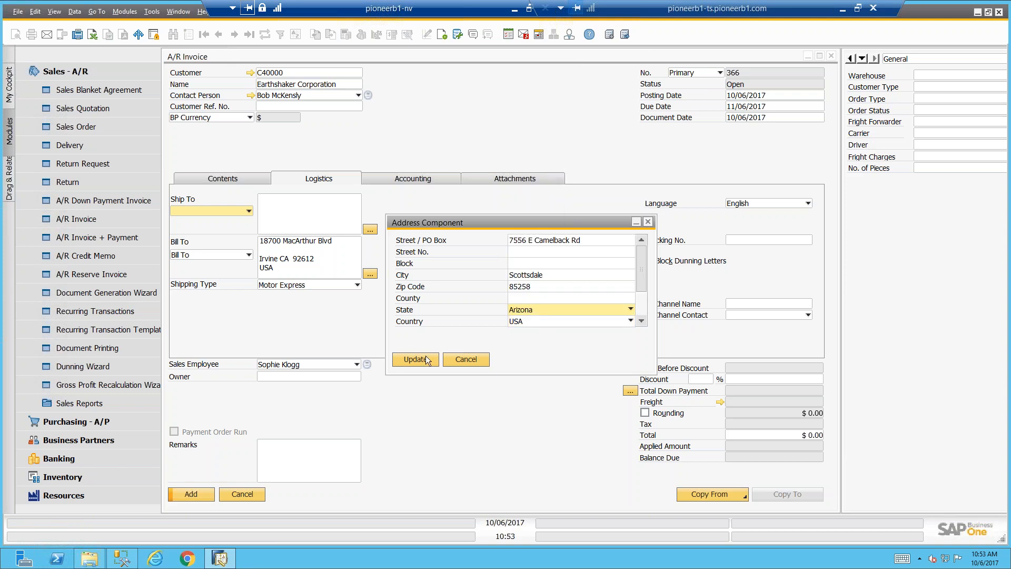
left_click(425, 359)
left_click(421, 360)
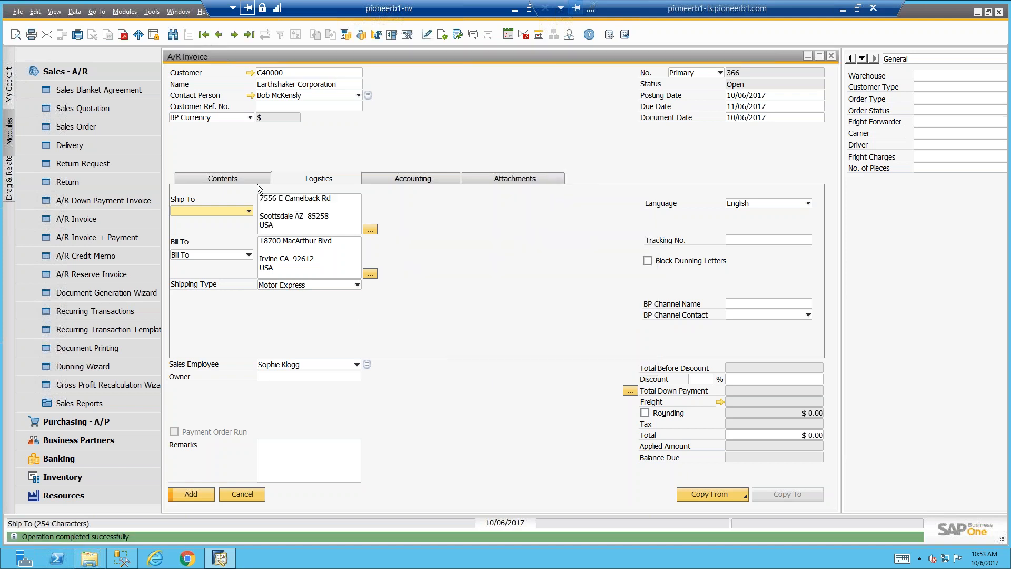
Enter item A00001 on the invoice's first line, widening the description column, and add the invoice with confirmation
left_click(223, 178)
left_click(220, 226)
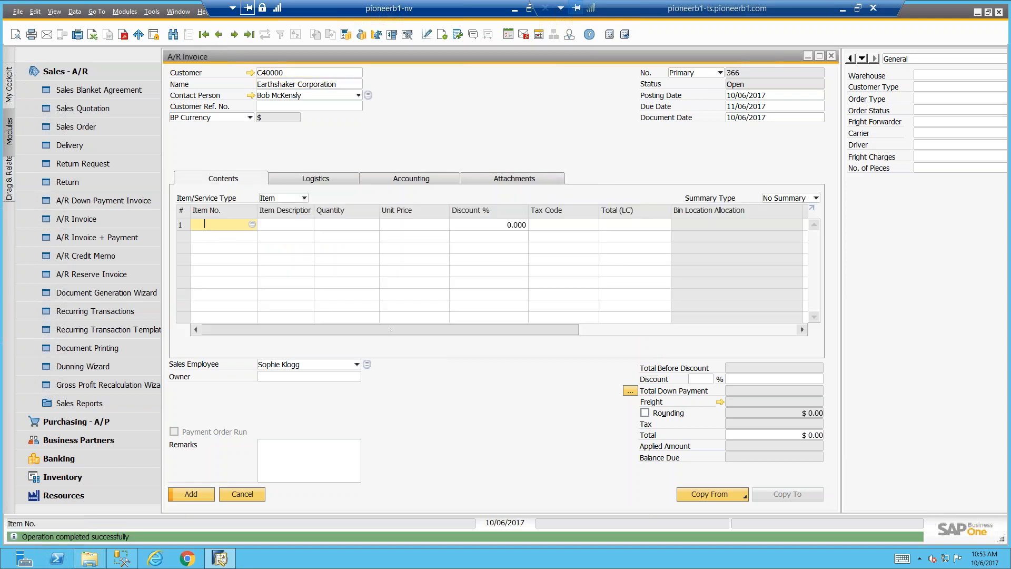
key("Tab")
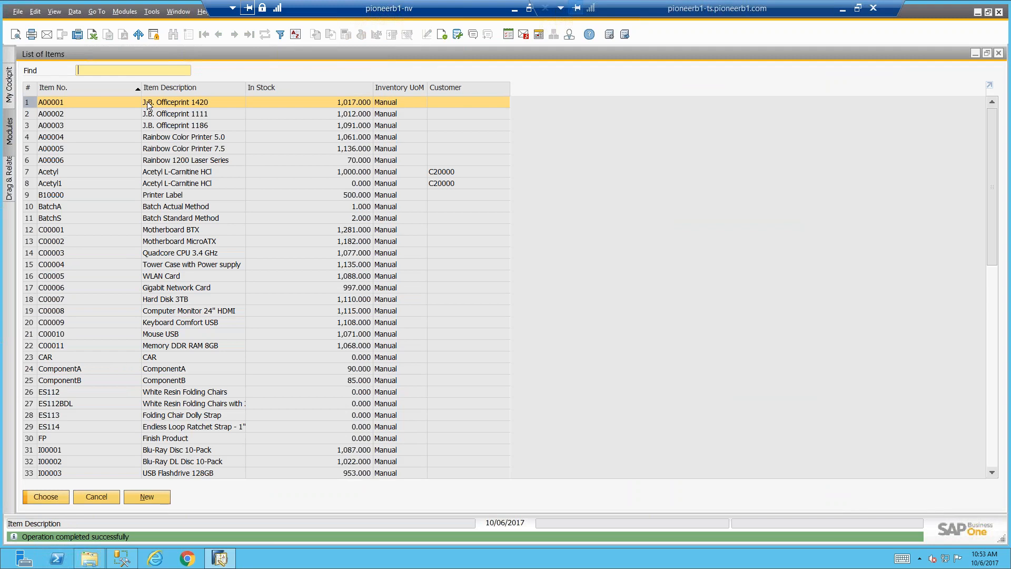
double_click(146, 101)
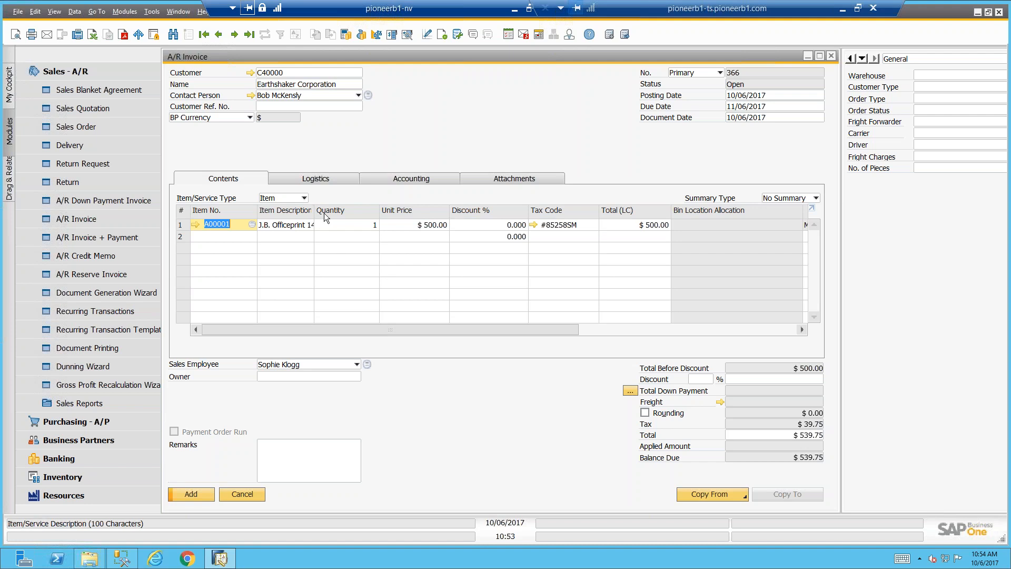
left_click_drag(314, 213, 347, 214)
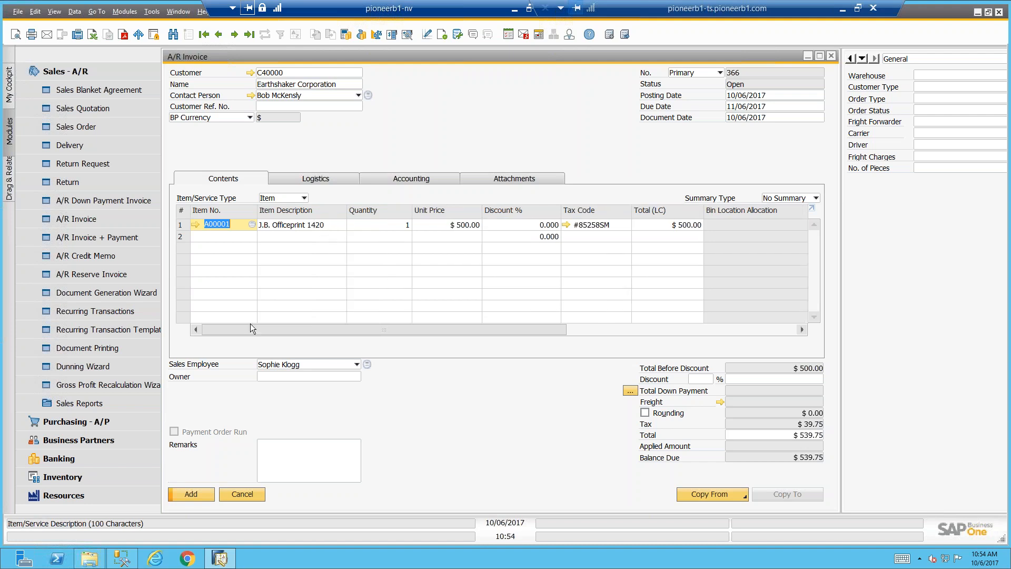
left_click(205, 493)
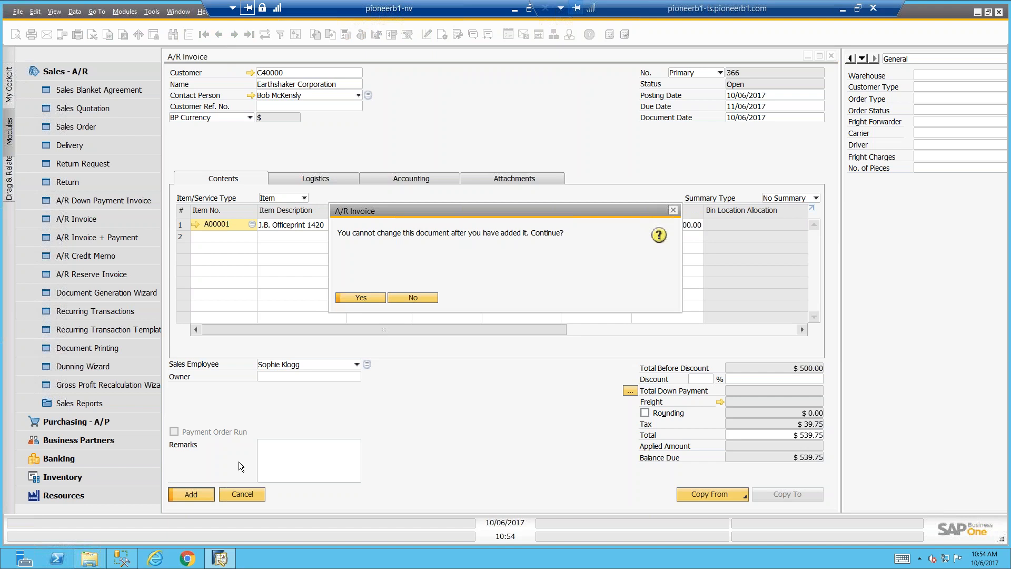
left_click(354, 301)
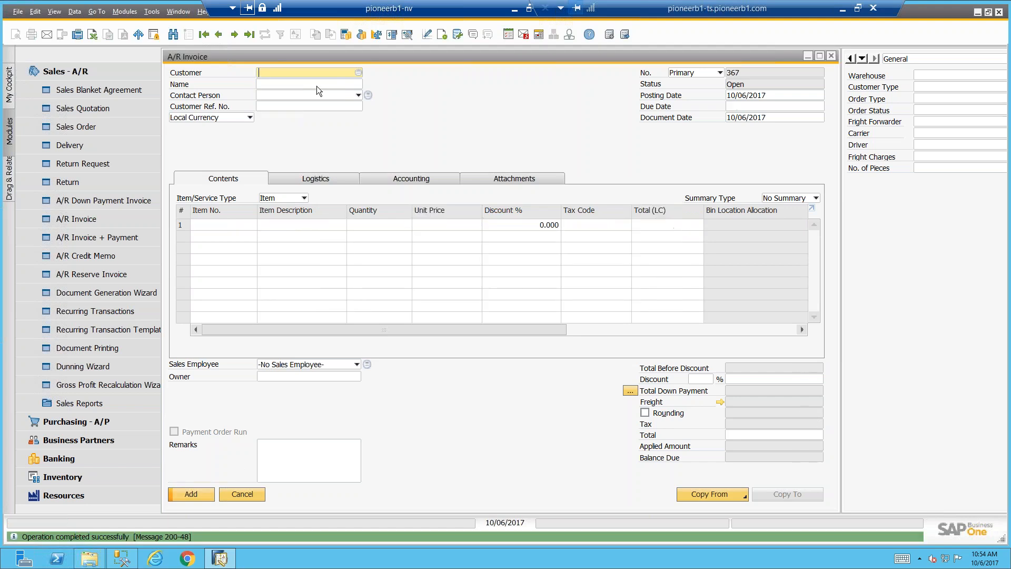
Reopen the invoice just added and review the jurisdiction rates behind its line's tax code
key("Page_Up")
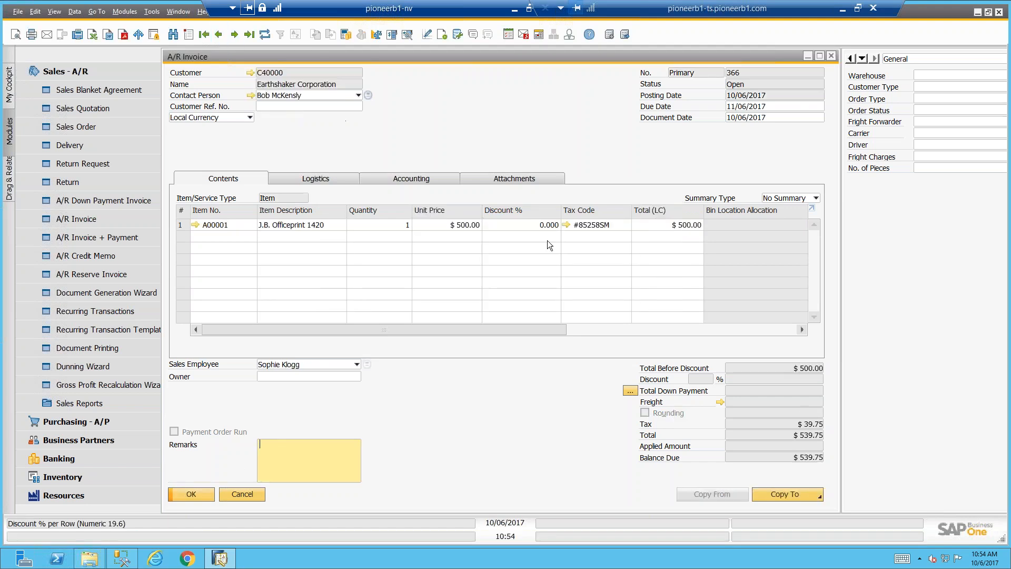
left_click(569, 225)
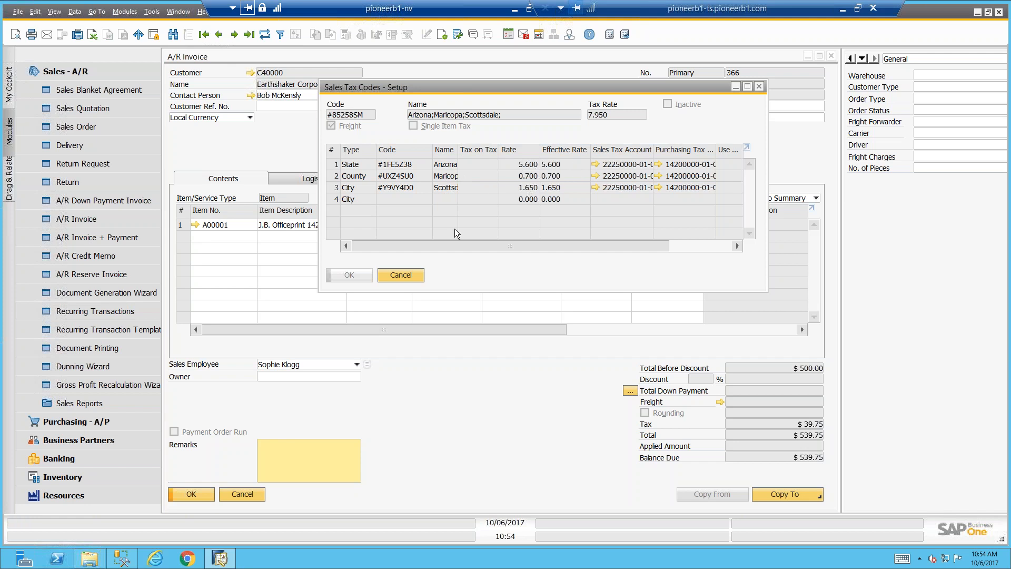
left_click(410, 275)
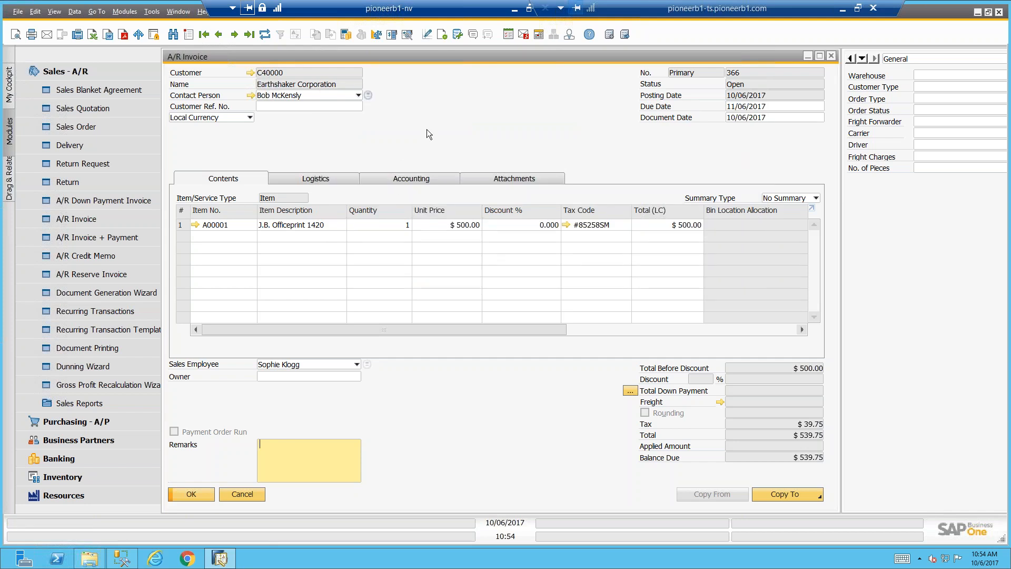
Duplicate the invoice, choose Earthshaker Corporation as the customer, and agree to update the rows to the business partner's data
right_click(421, 107)
left_click(343, 103)
key("Tab")
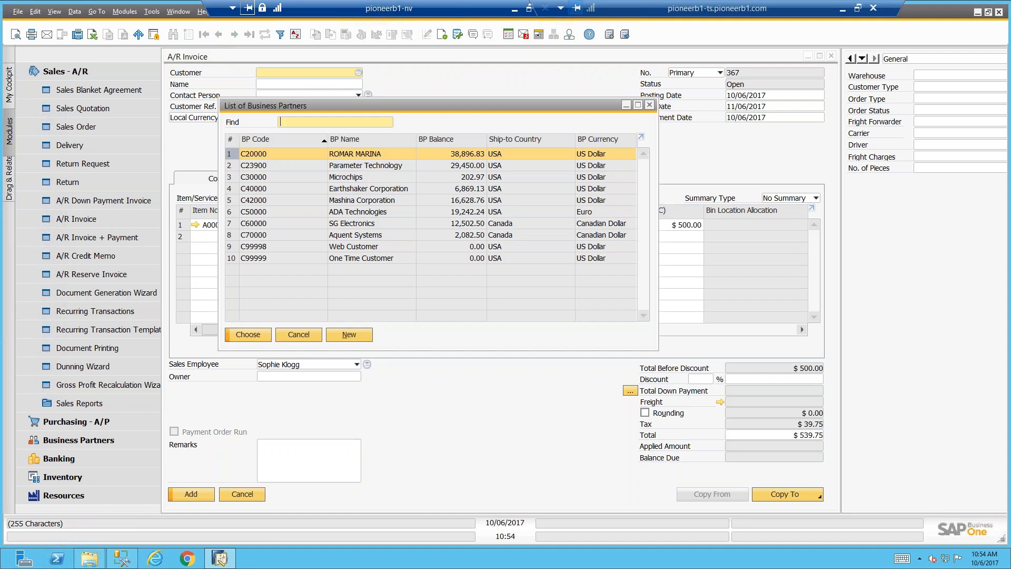
double_click(326, 188)
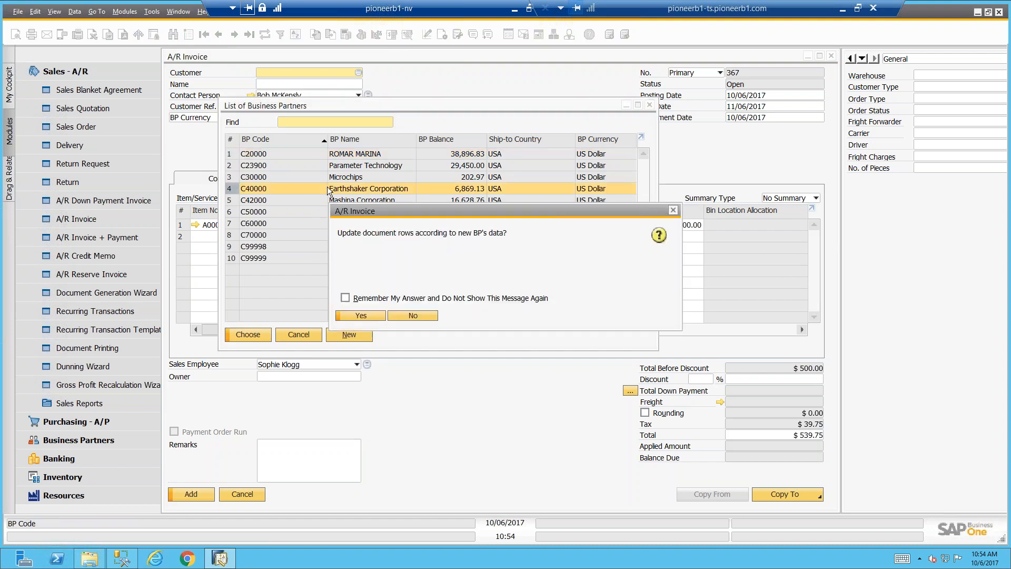
left_click(366, 317)
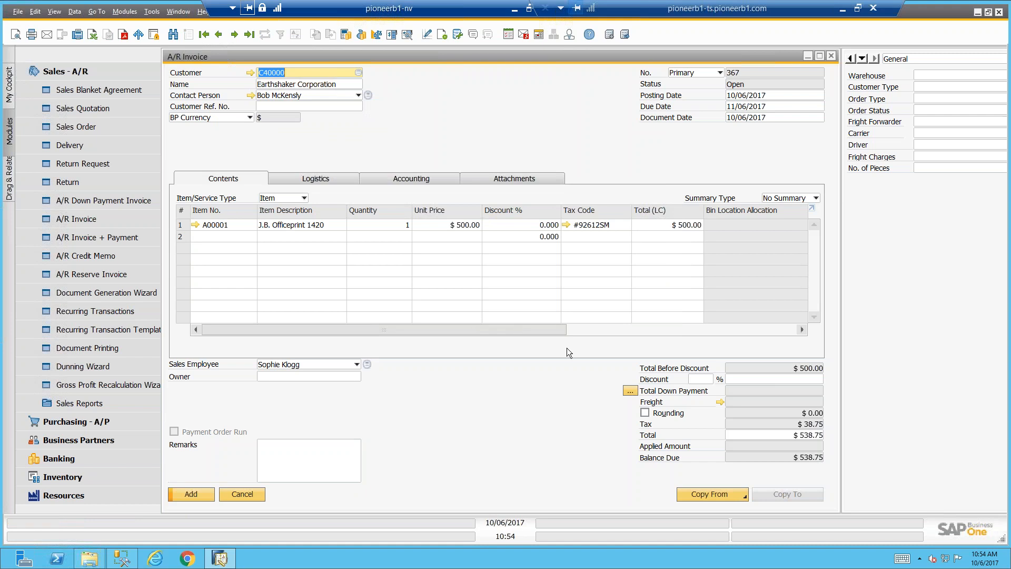
Review the jurisdiction rates of the tax code on the duplicated invoice's first line
left_click(568, 225)
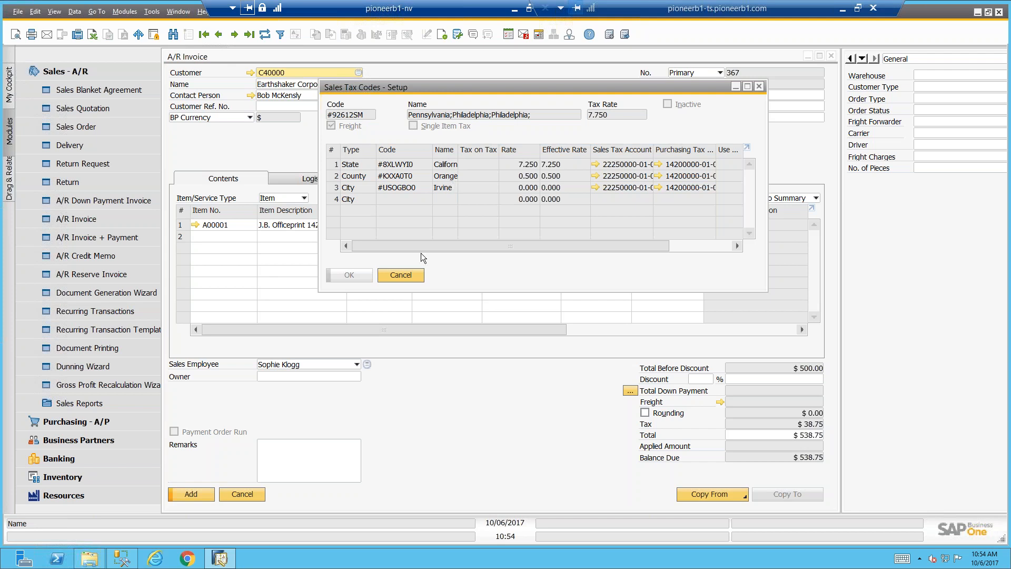
left_click(399, 275)
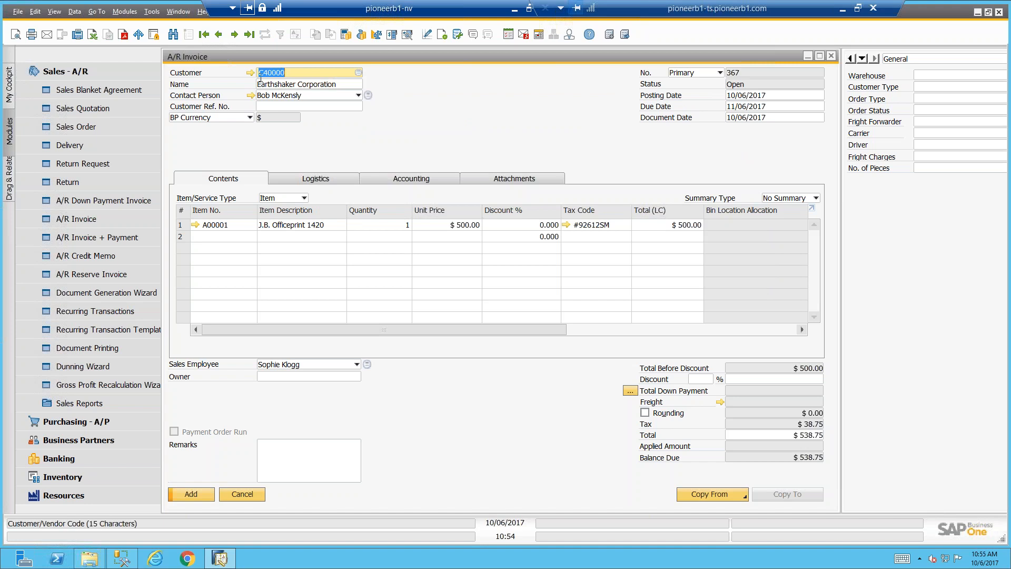
Examine the tax status options in Earthshaker Corporation's accounting master data, and close the record without changing anything
mouse_move(250, 77)
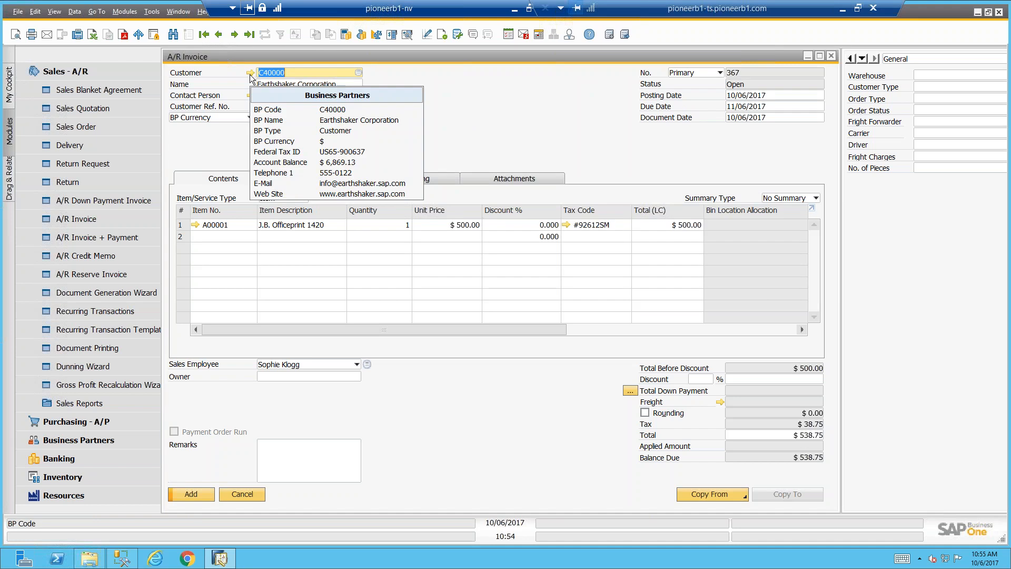
left_click(250, 74)
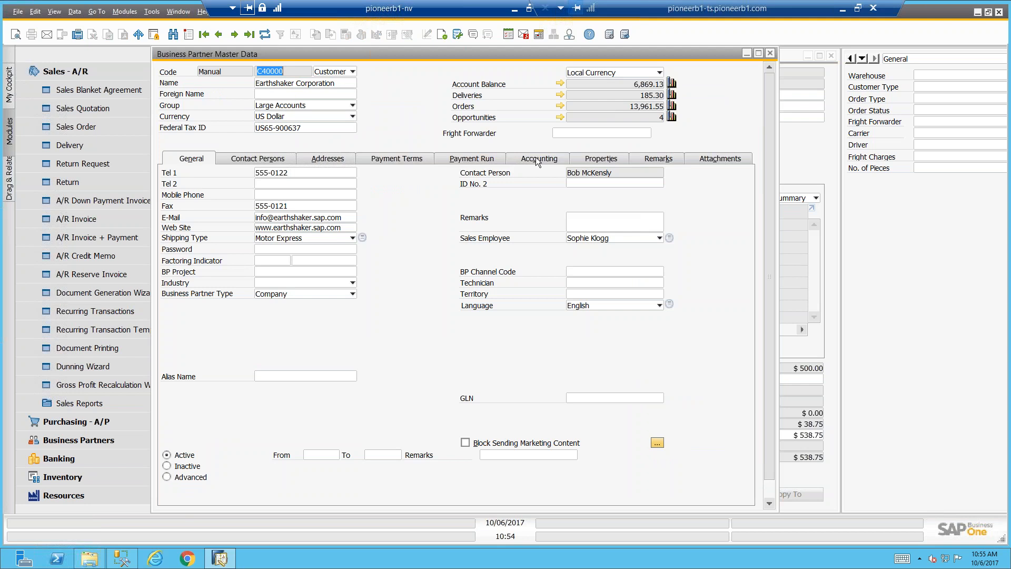
left_click(538, 161)
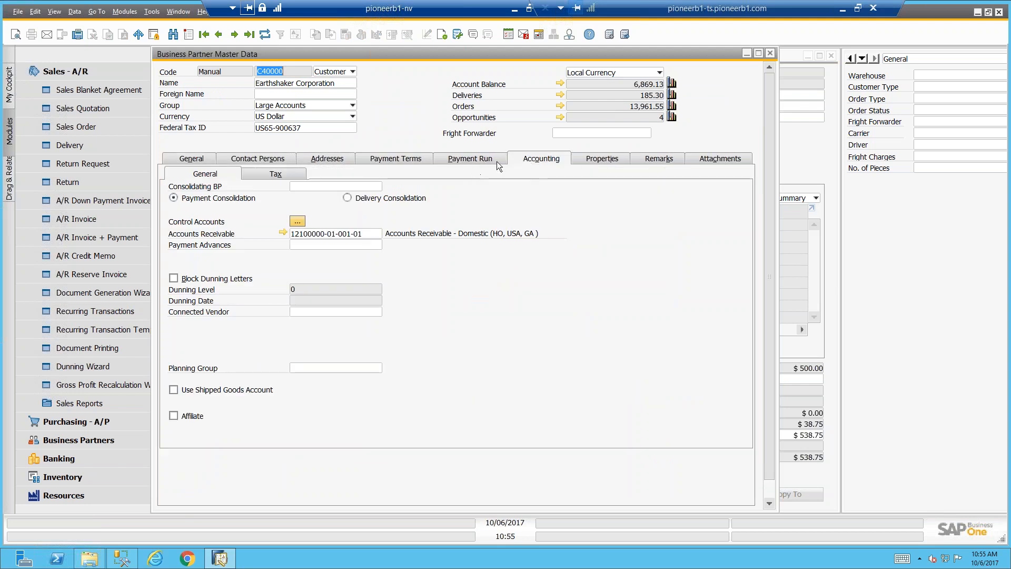
left_click(289, 172)
left_click(275, 192)
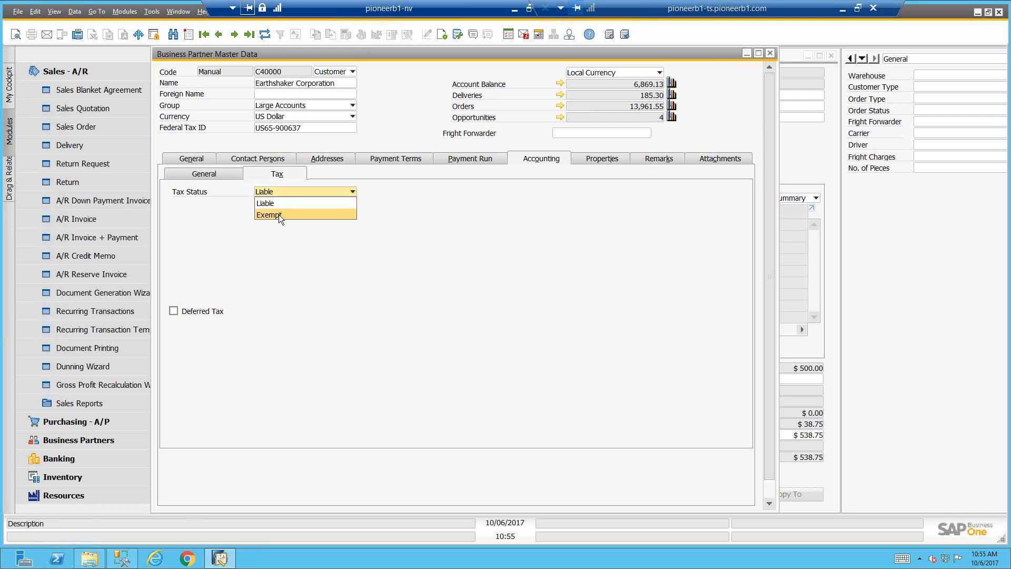
left_click(441, 238)
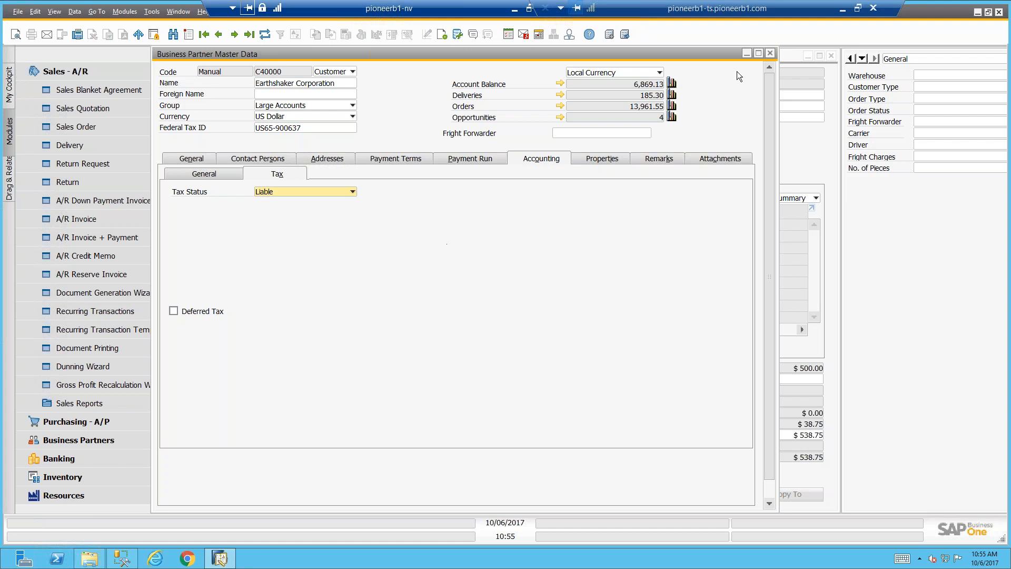
left_click(769, 54)
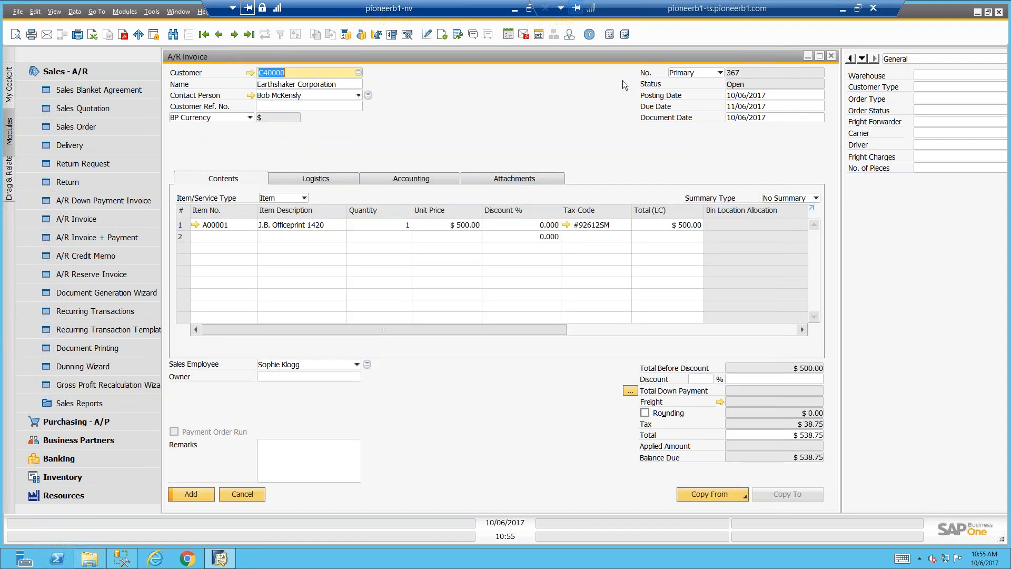
Restore the A/R Invoice window to its smaller size and move it clear of the menu search field
double_click(535, 59)
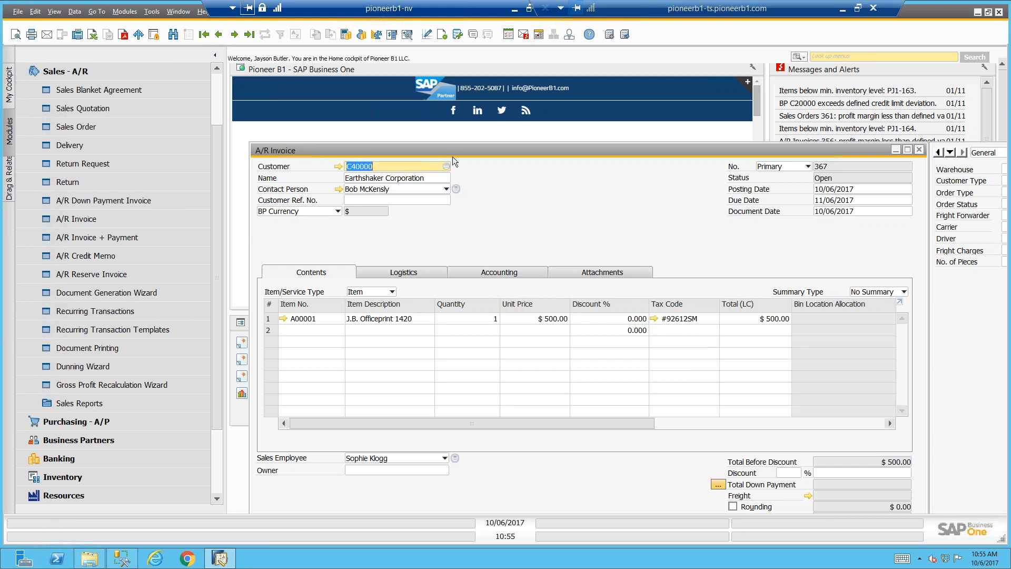
left_click_drag(453, 149, 444, 119)
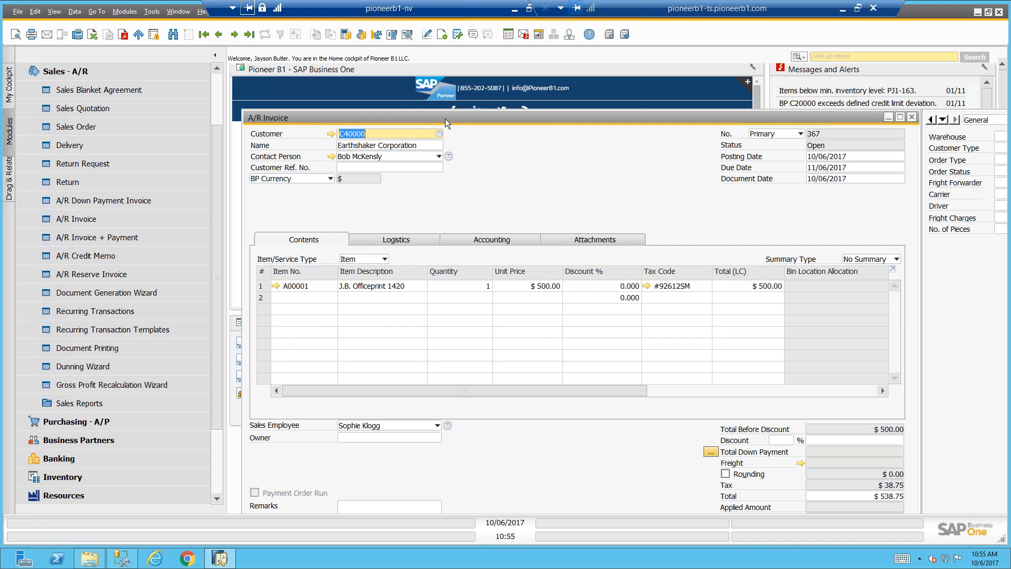
left_click_drag(444, 119, 421, 81)
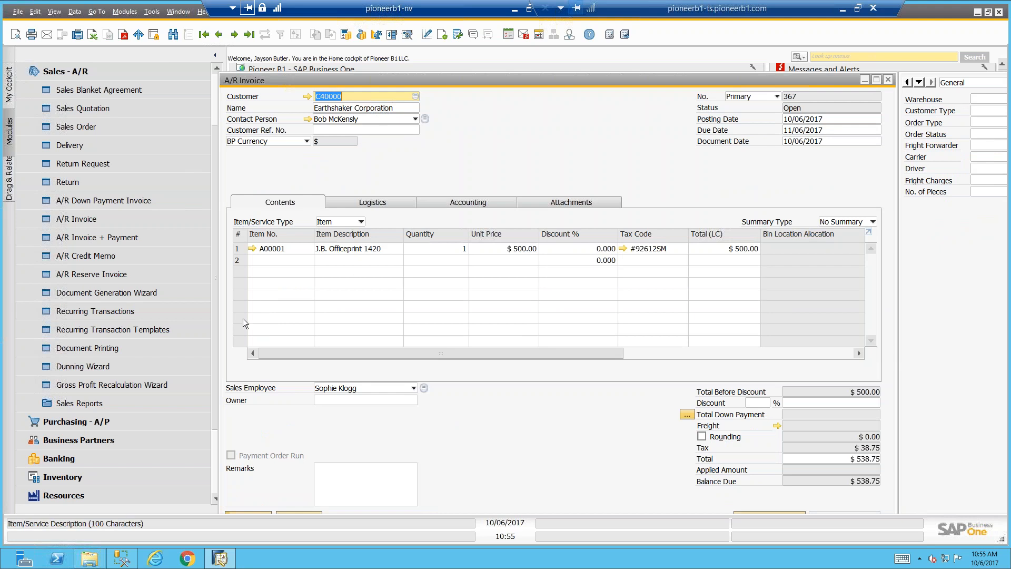
Search the menus for "tax" and open the second Tax Report entry
left_click(847, 56)
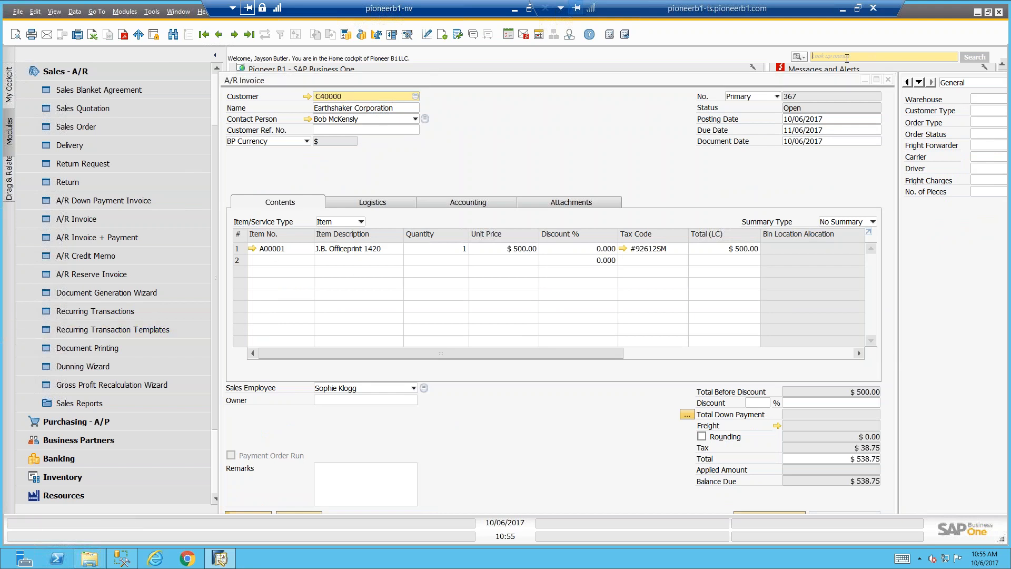
type("tax")
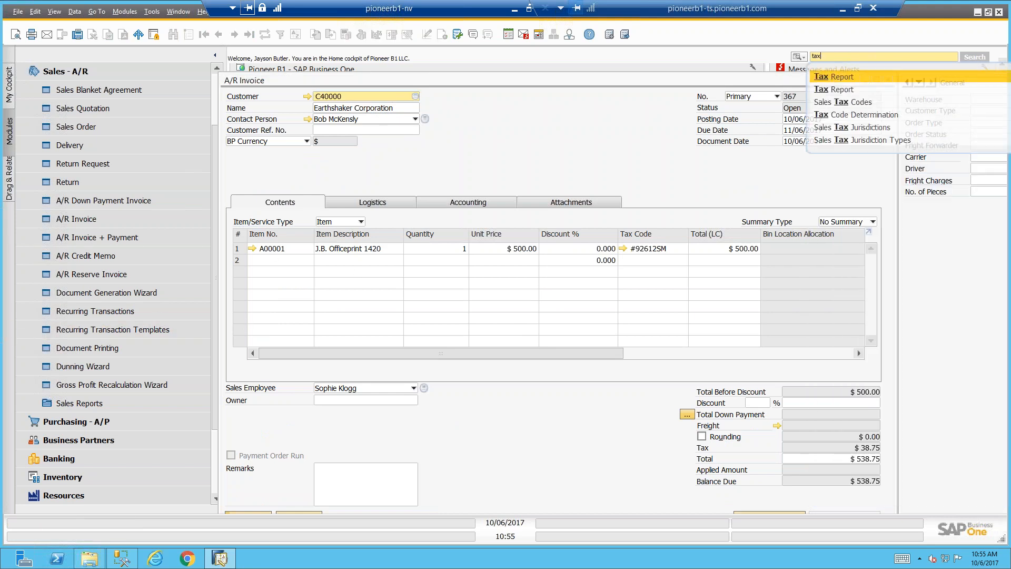
key("Down")
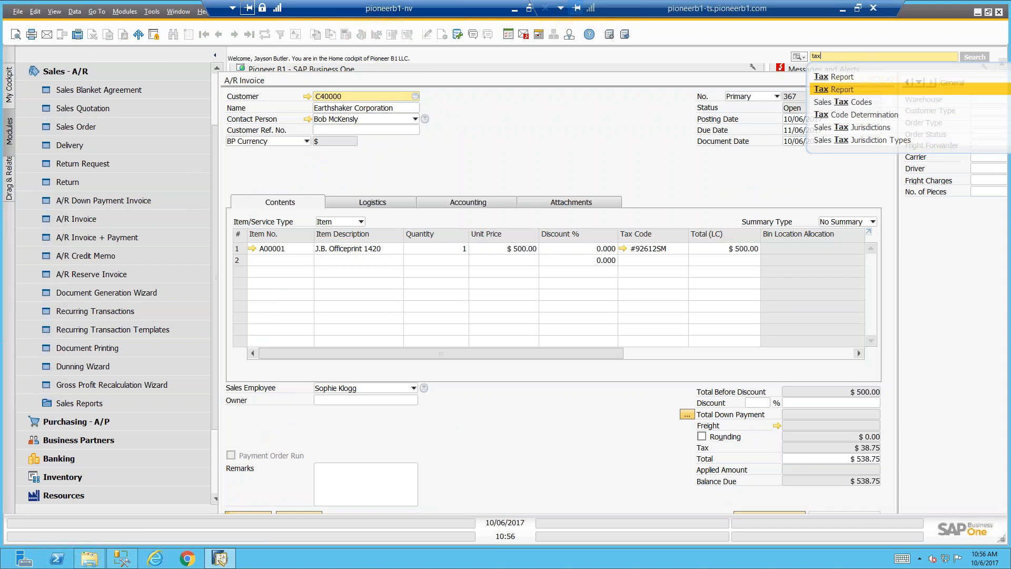
key("Return")
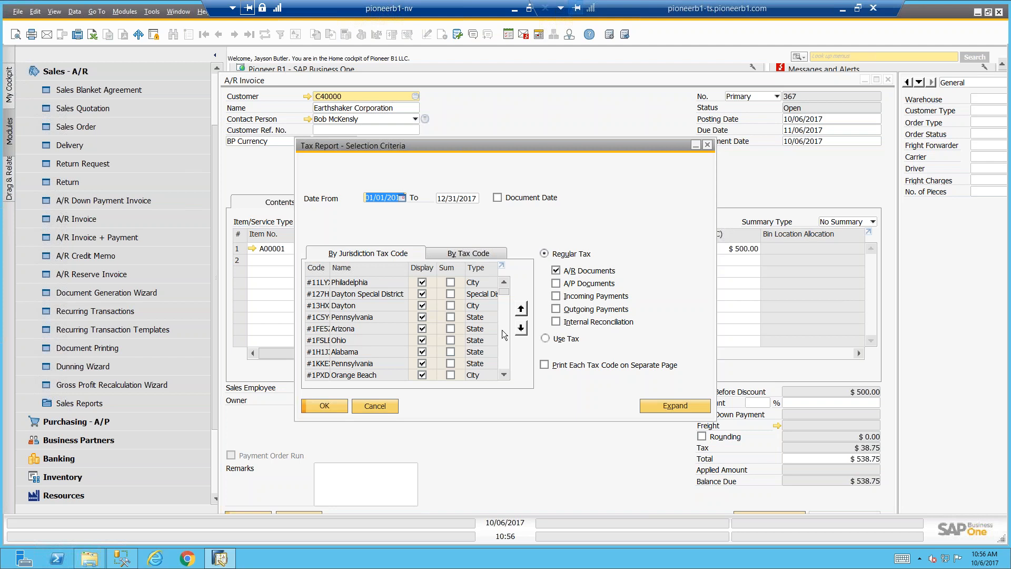
Look through the jurisdiction tax codes in the selection criteria and run the tax report for A/R documents
left_click_drag(505, 301, 501, 377)
scroll(500, 370, "up", 15)
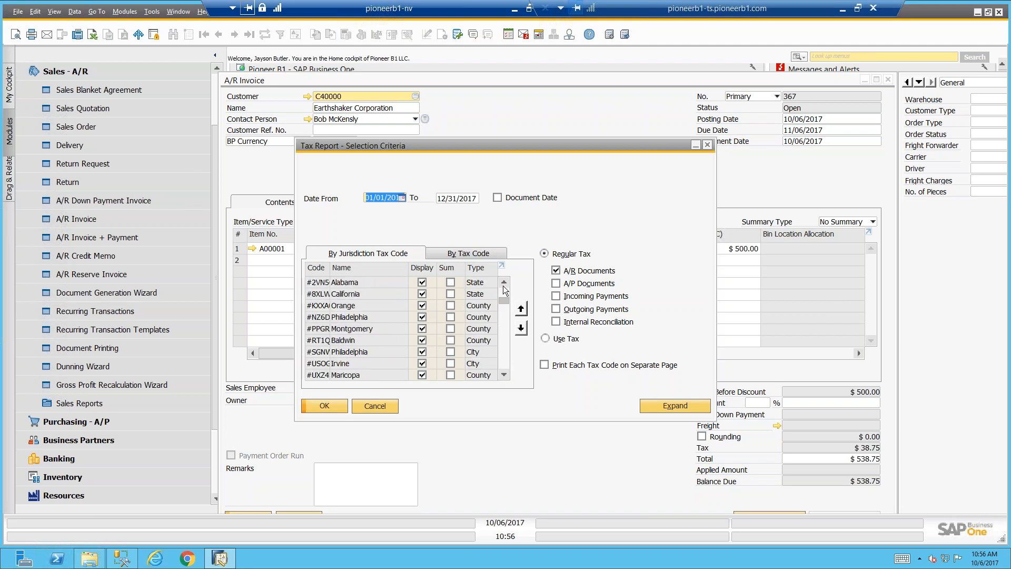
left_click(334, 404)
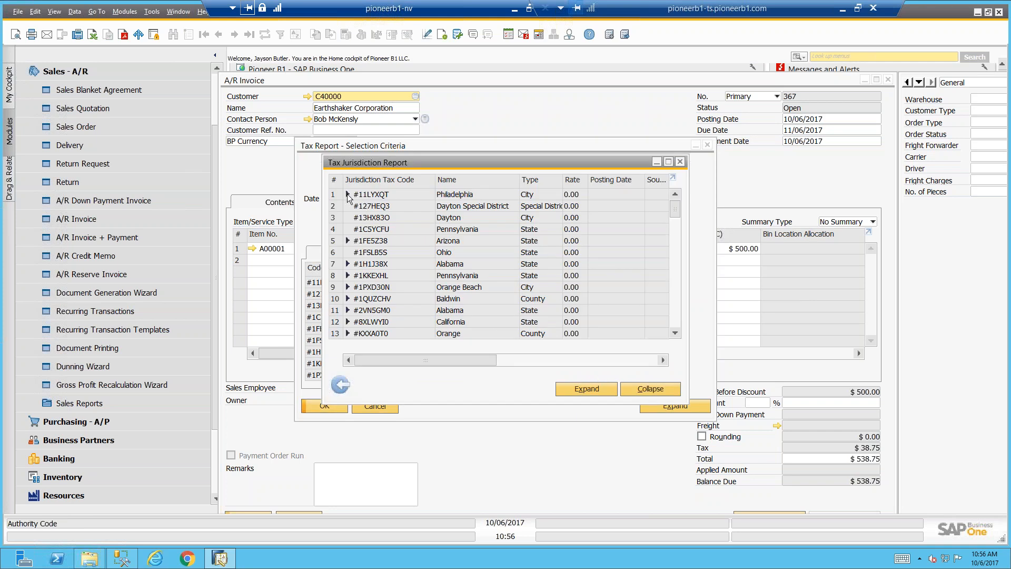
Expand the first Philadelphia city entry, review the full-size jurisdiction report's amounts, and close the report and its selection criteria
left_click(347, 194)
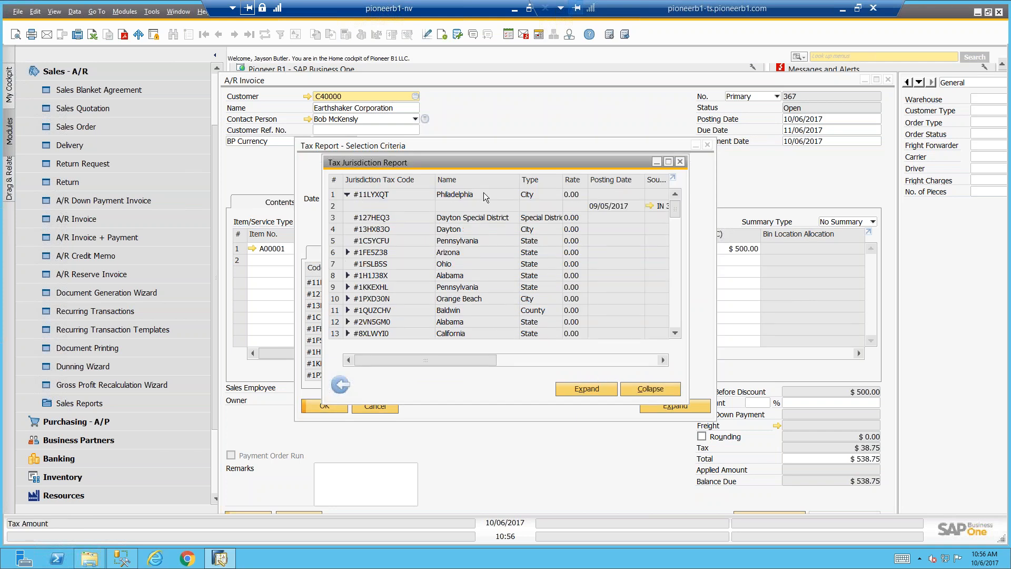
double_click(473, 164)
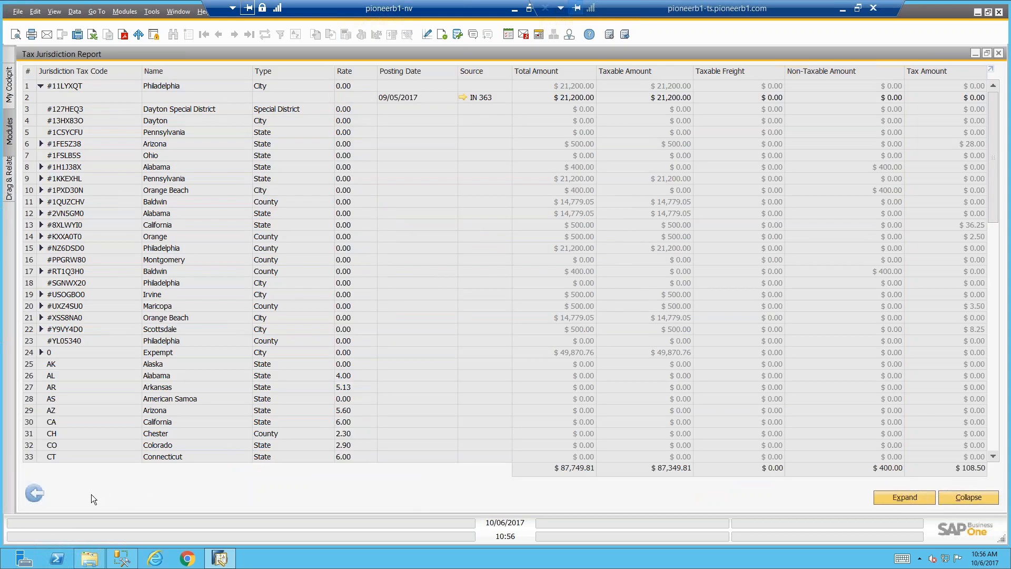
left_click(37, 489)
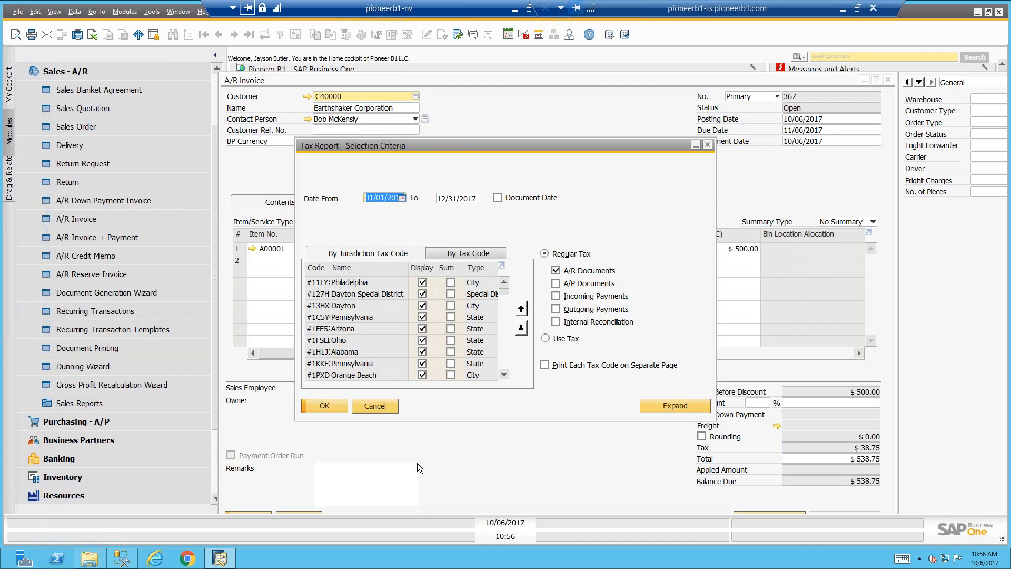
left_click(384, 409)
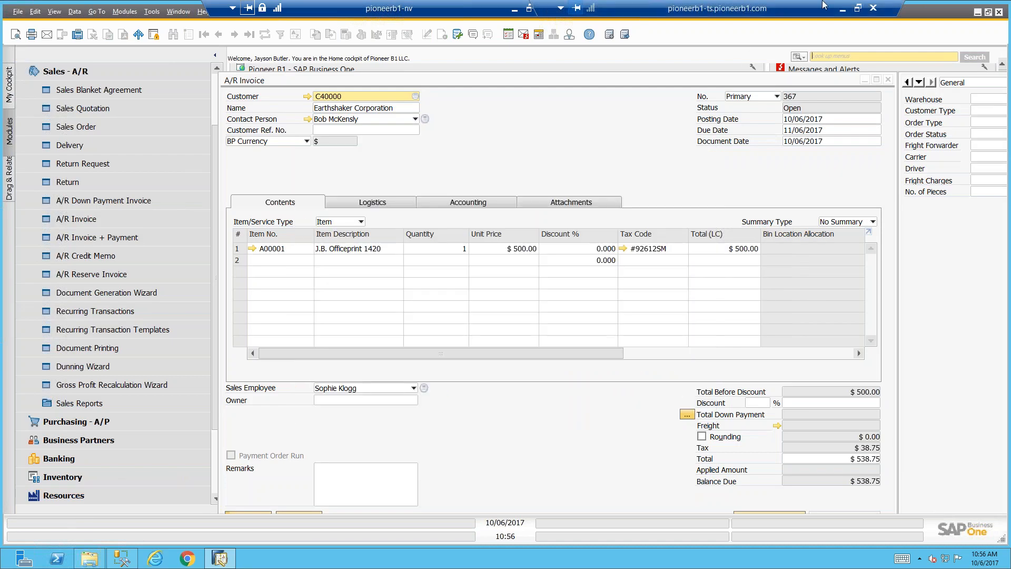
Leave the remote session for the PowerPoint presentation and show the Accounting Tips and Tricks slide
key("alt+Tab")
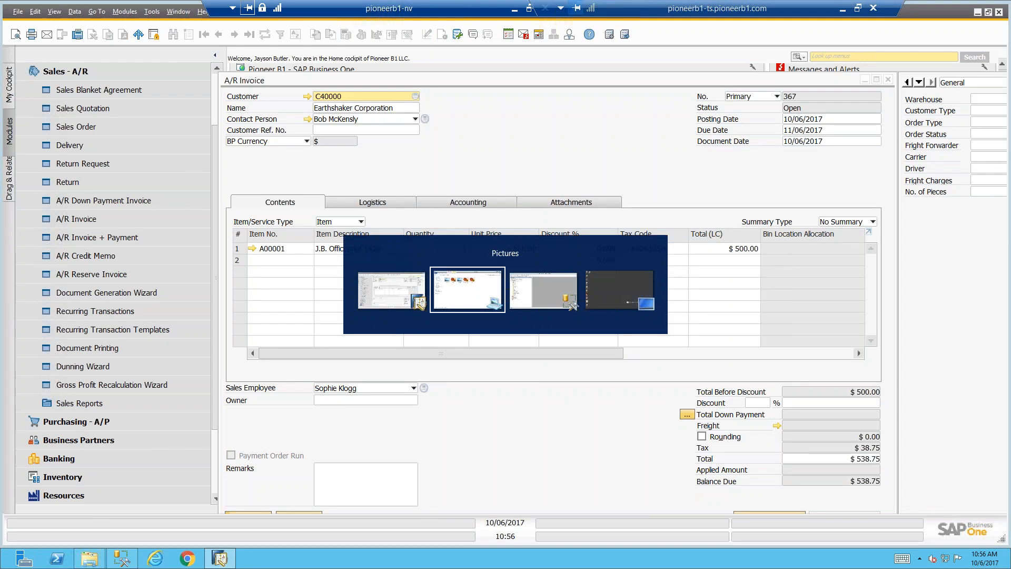
key("Tab")
key("Tab")
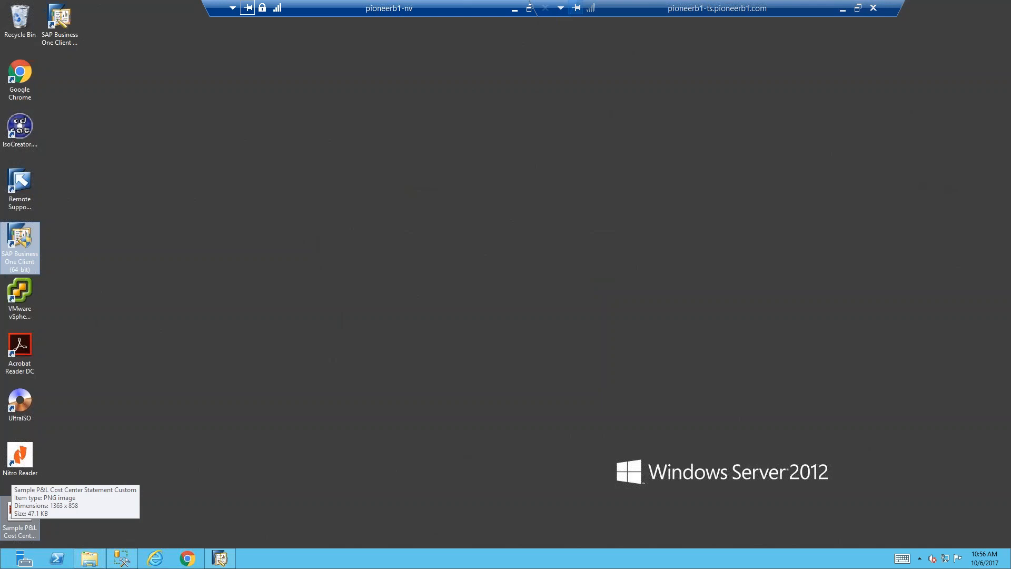
left_click(843, 8)
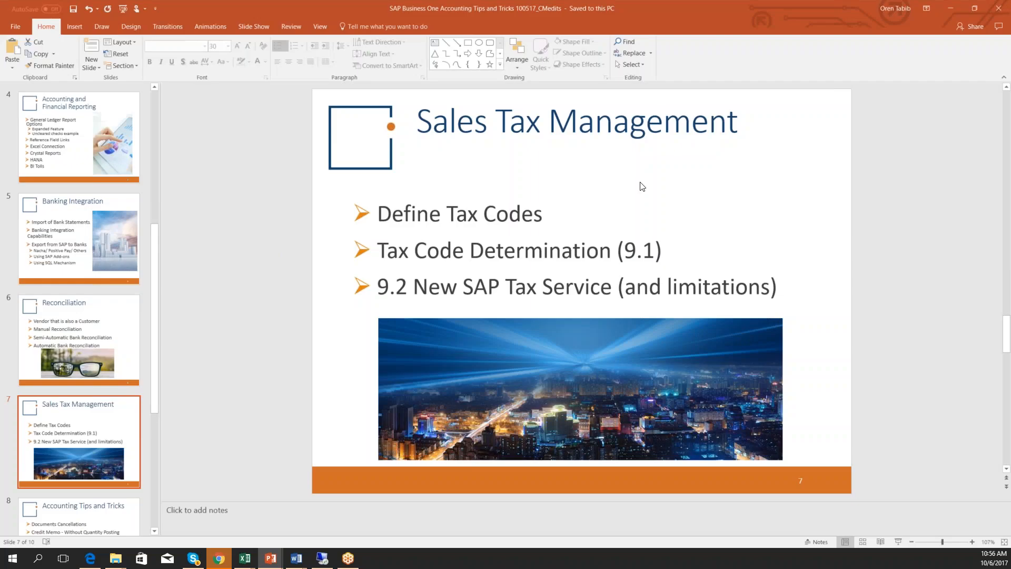
scroll(86, 440, "down", 1)
left_click(86, 441)
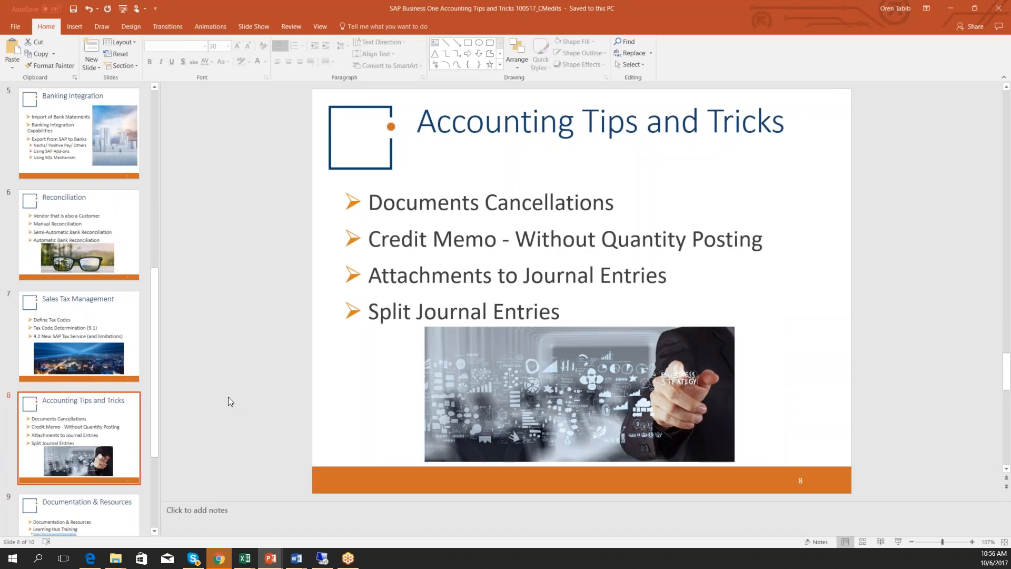